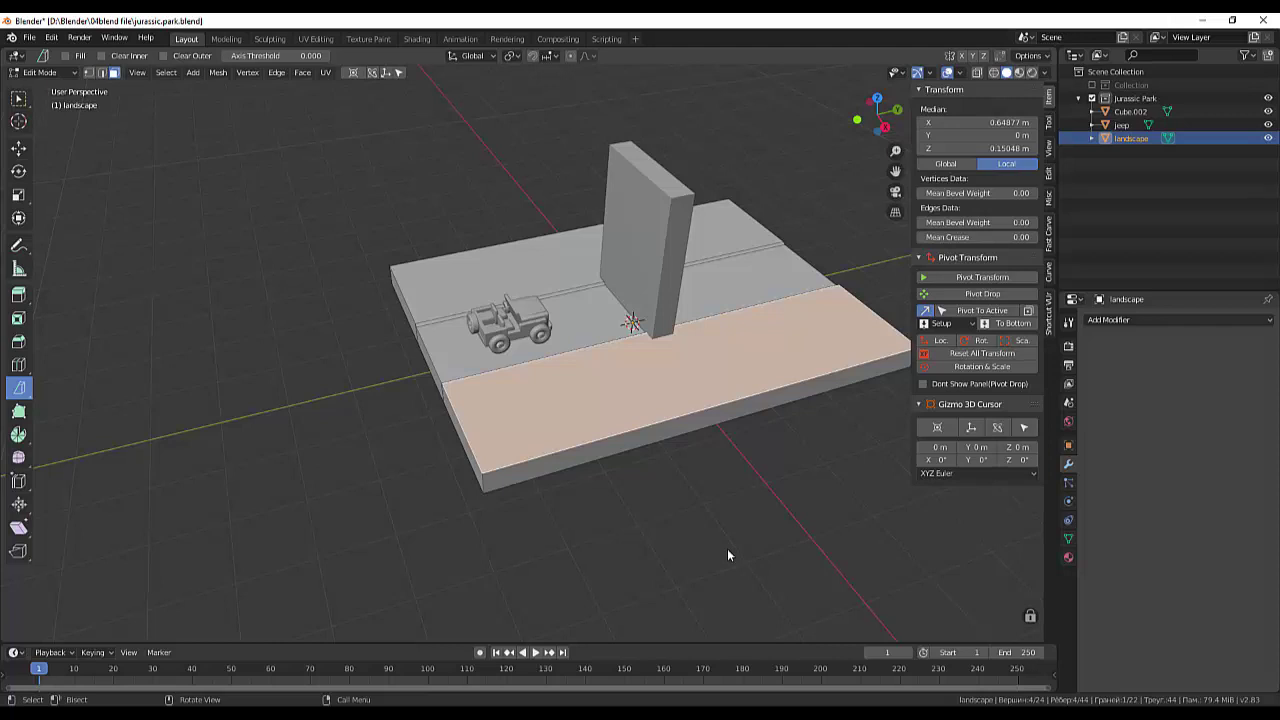
Reselect the top face of the landscape slab.
mouse_move(737, 530)
middle_mouse_down()
mouse_move(813, 520)
mouse_move(651, 463)
middle_mouse_up()
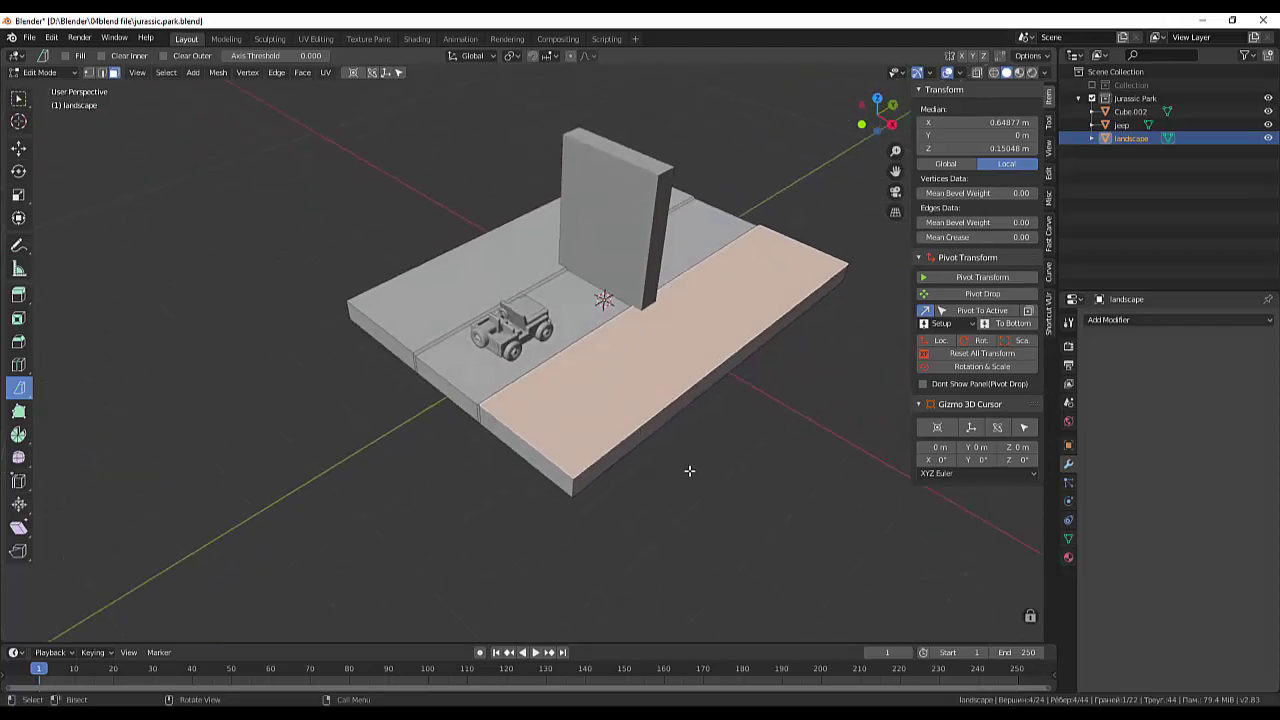
left_click(40, 72)
key("Escape")
left_click(728, 479)
left_click(642, 428)
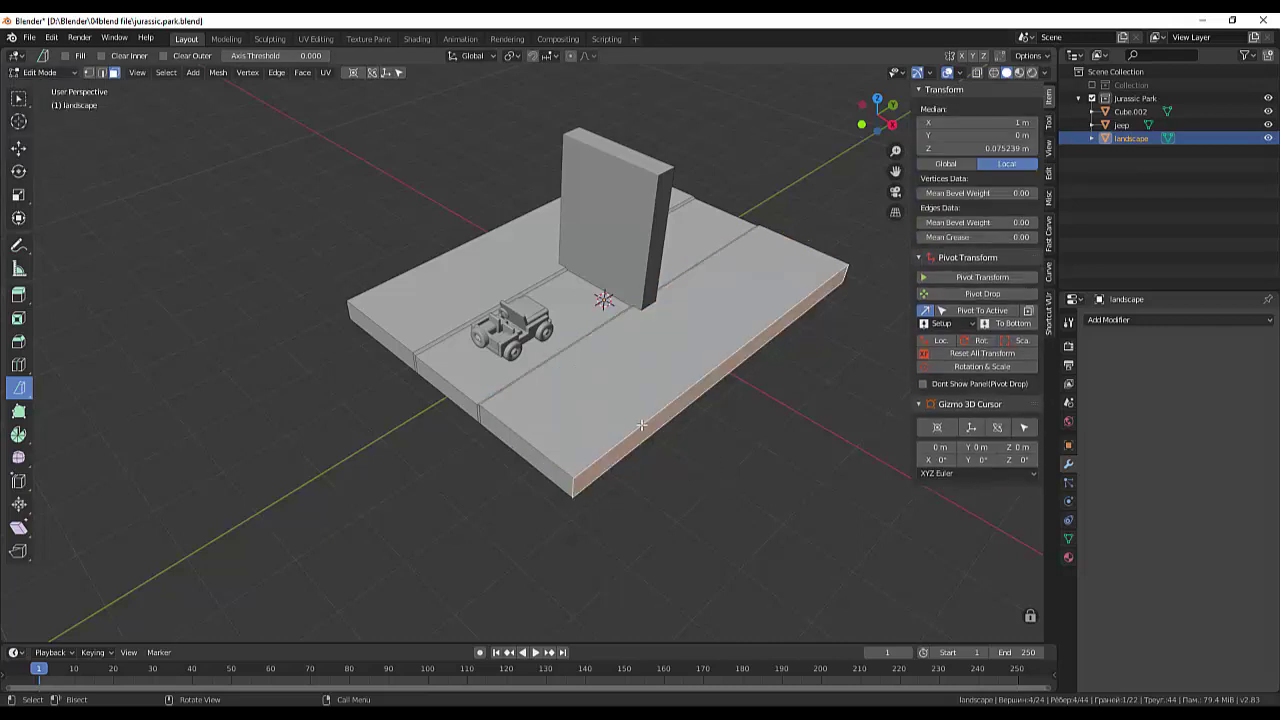
left_click(625, 412)
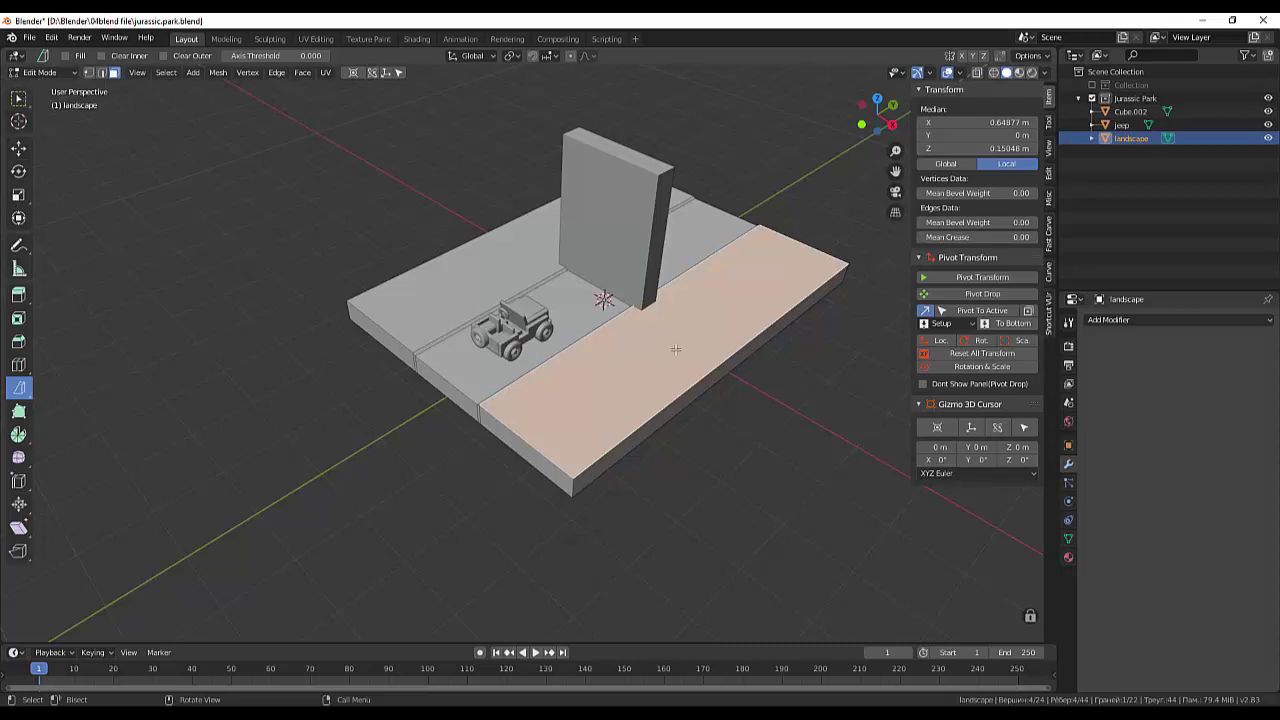
Add two edge loops across the slab, scale them apart 1.509 along Y, and deselect all.
middle_click_drag(748, 421, 686, 470)
key("ctrl+r")
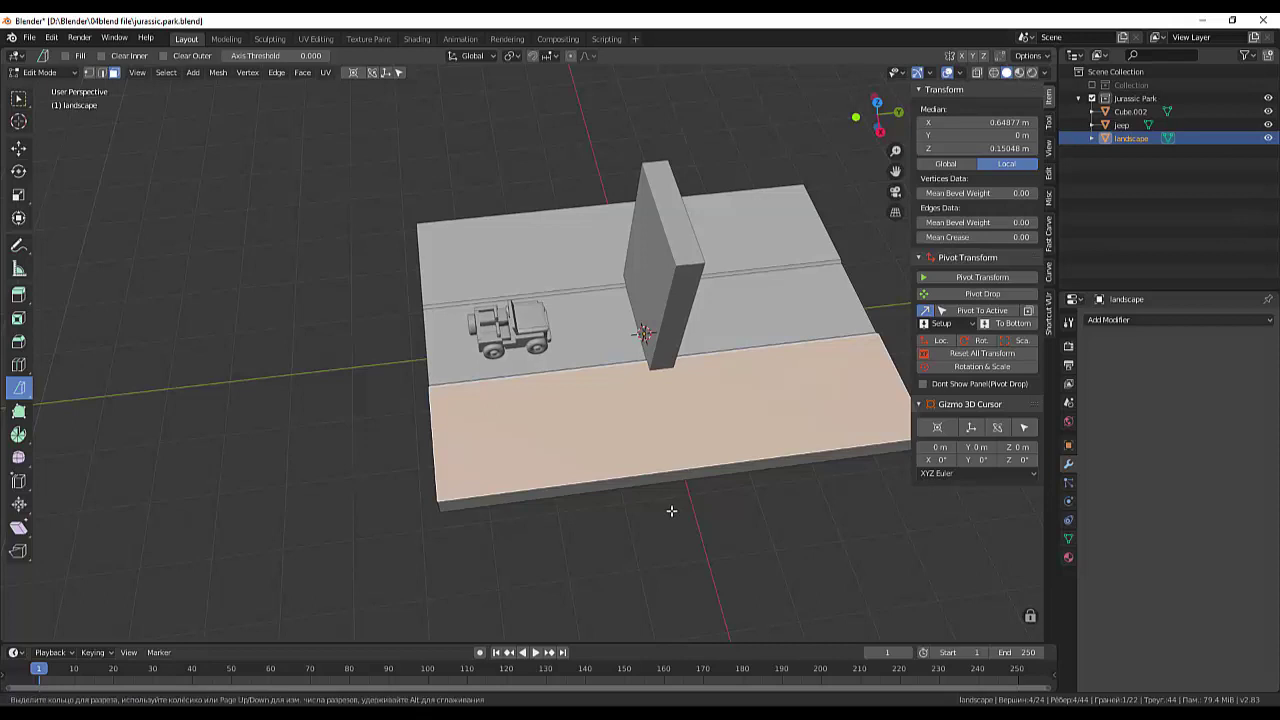
scroll(674, 486, "up", 1)
left_click(674, 486)
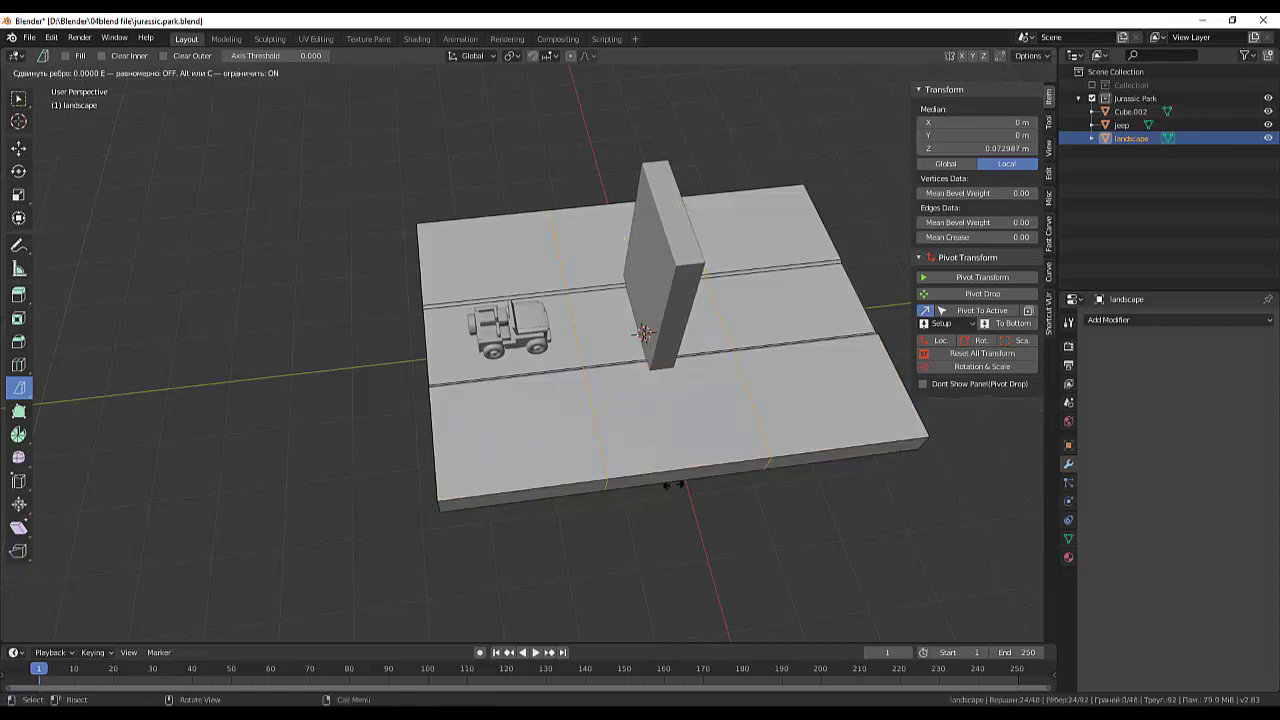
key("s")
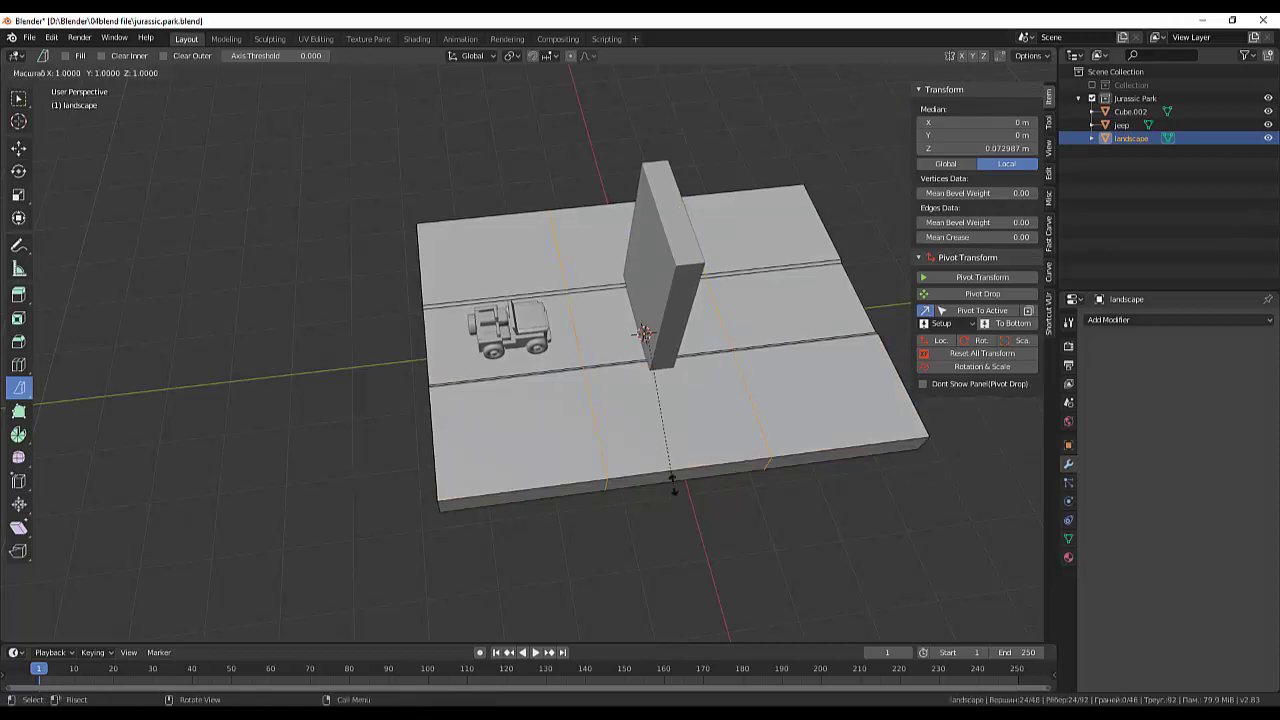
key("y")
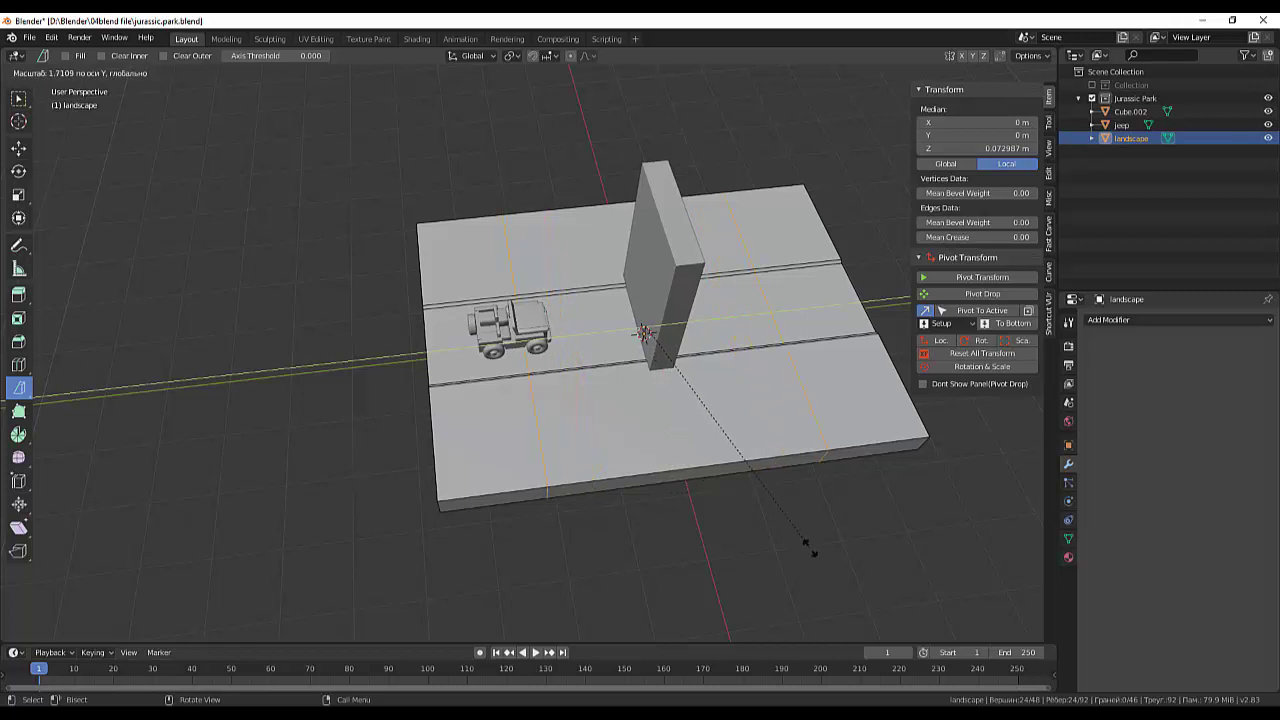
left_click(763, 535)
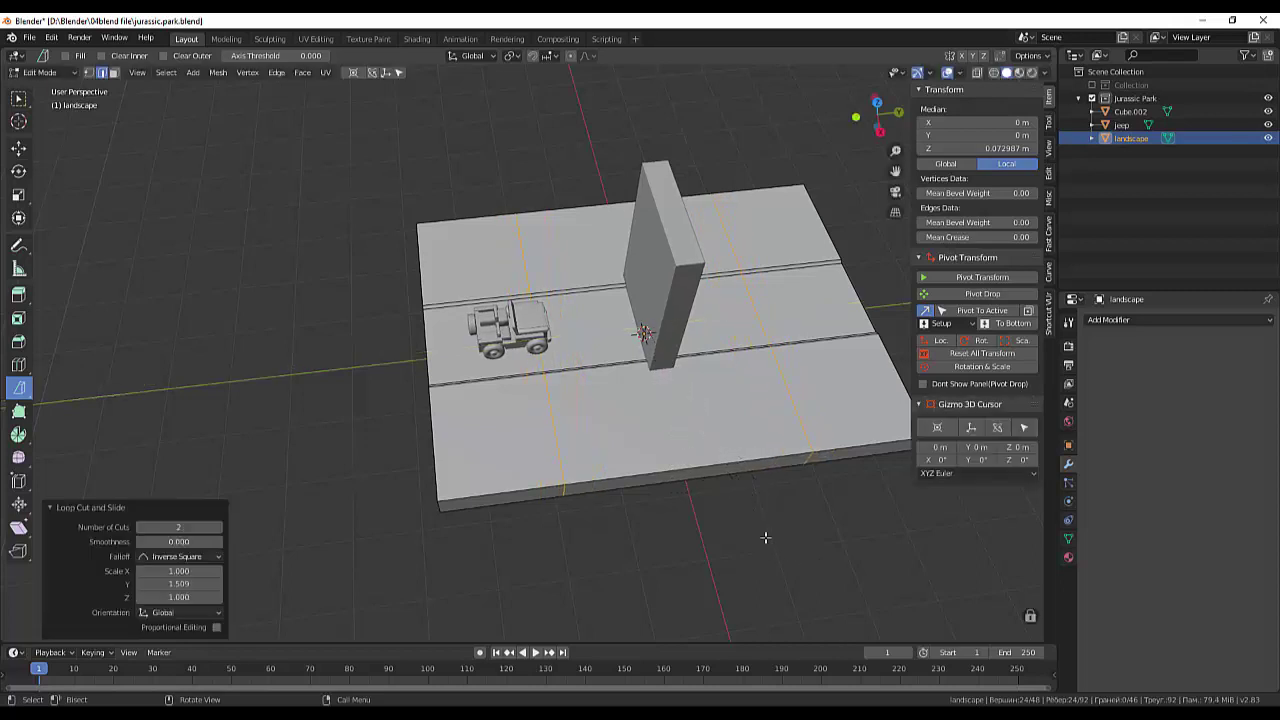
left_click(749, 594)
middle_click_drag(749, 594, 904, 571)
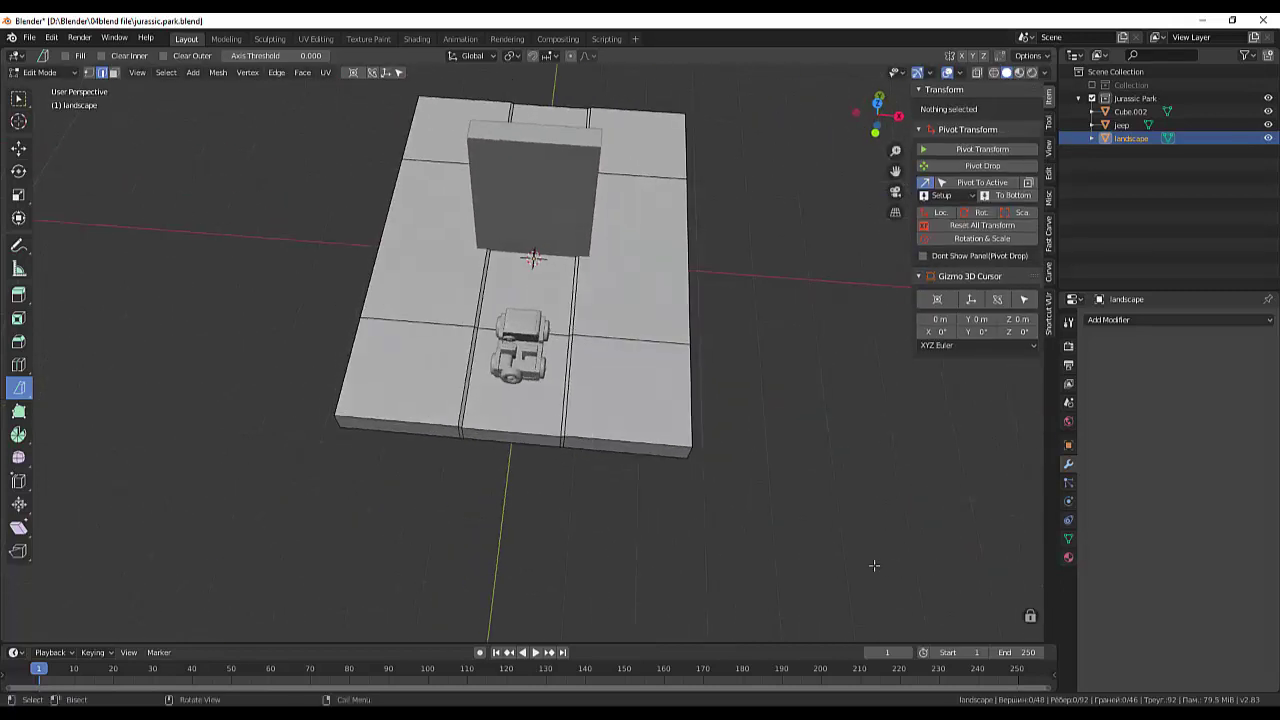
Toggle to Object Mode and back to Edit Mode, then select right-side faces in face mode.
left_click(40, 73)
left_click(45, 88)
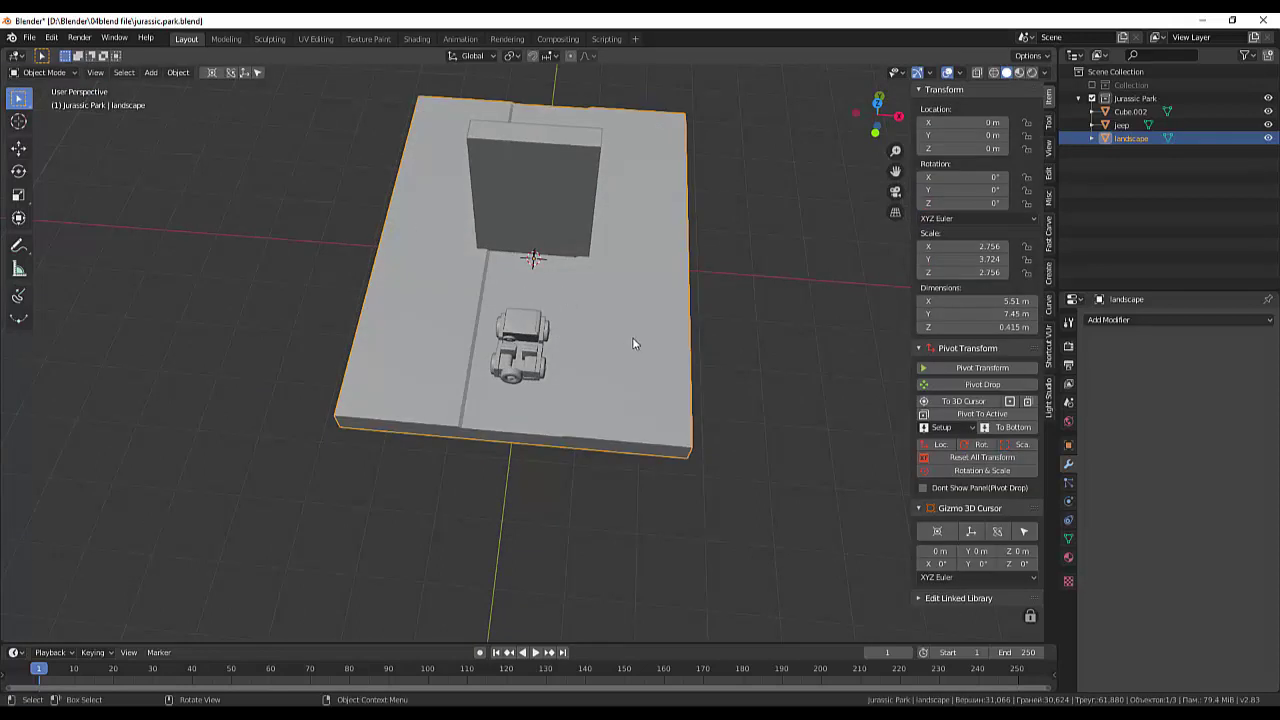
left_click(40, 73)
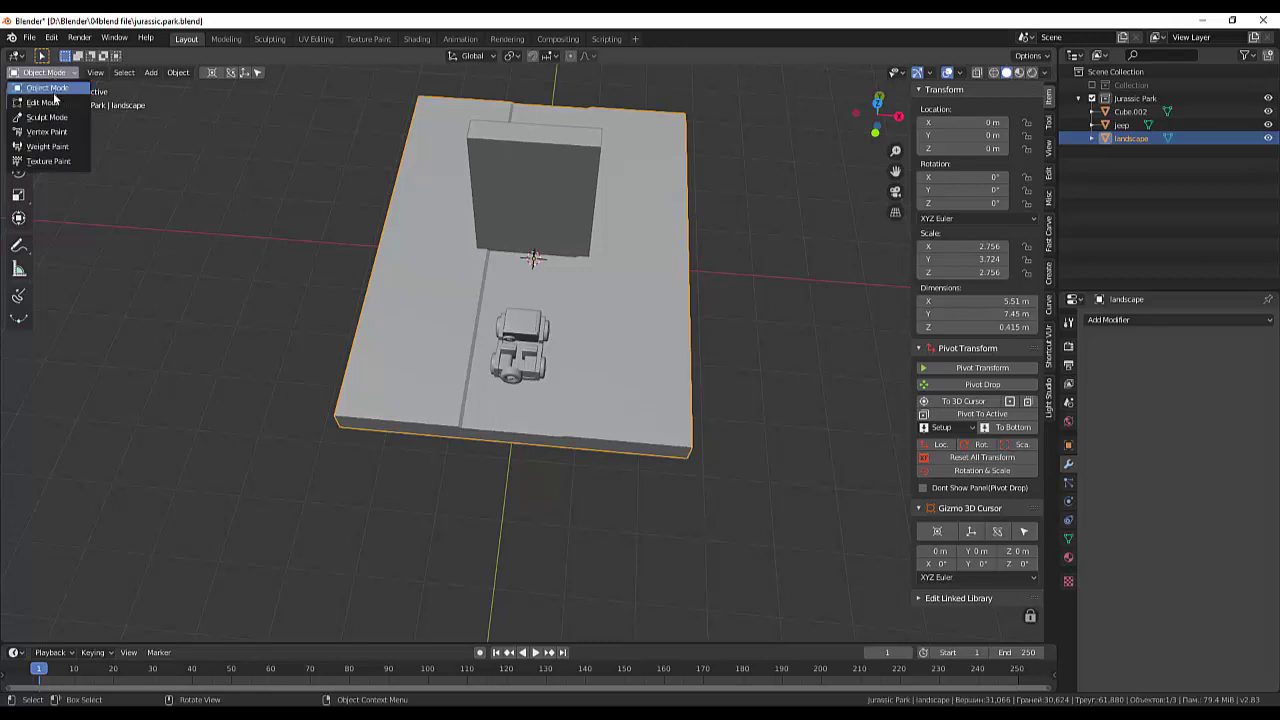
left_click(48, 103)
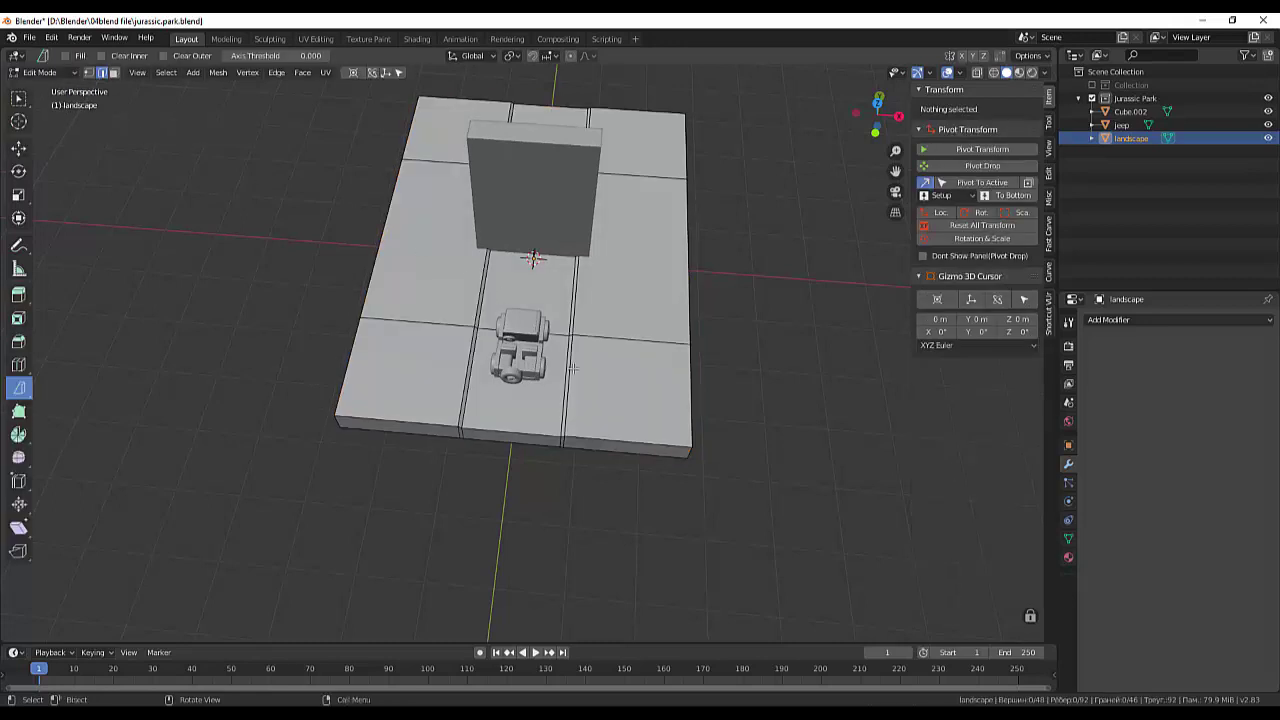
left_click(114, 72)
left_click(605, 293)
left_click(630, 375, "shift")
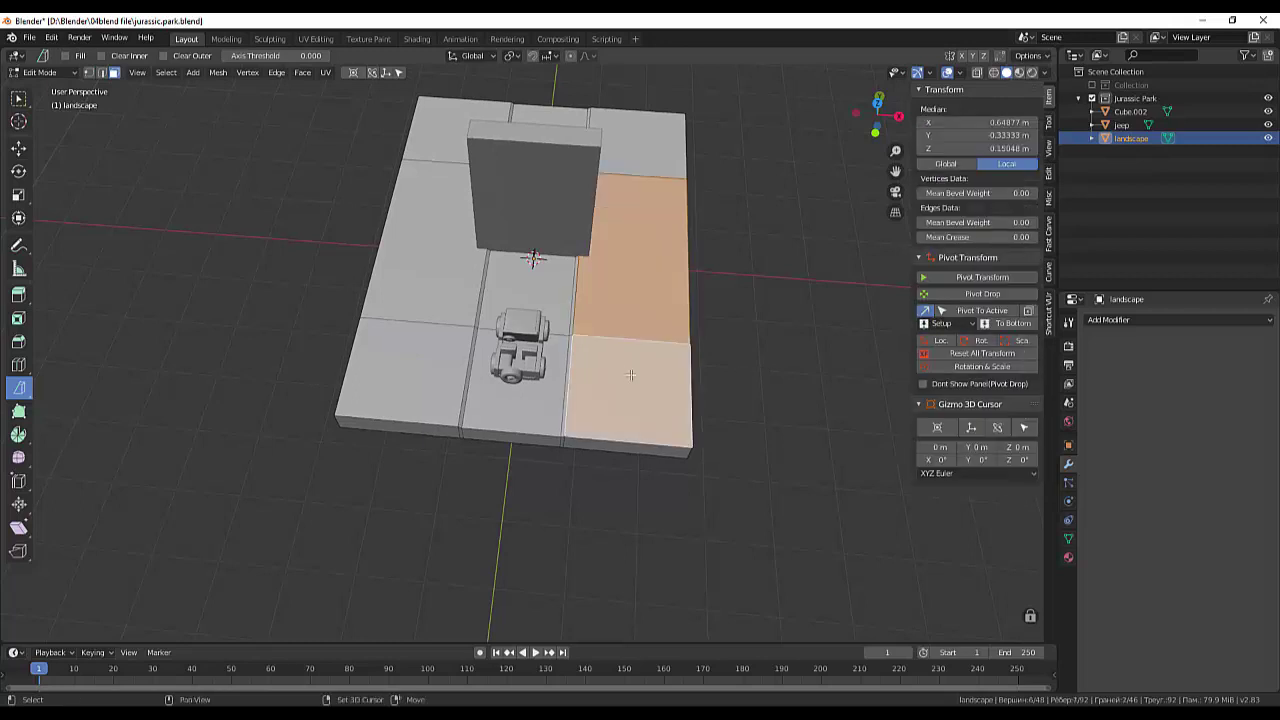
left_click(671, 150, "shift")
Add a centered loop cut through the middle column and deselect everything.
middle_click_drag(700, 178, 672, 241)
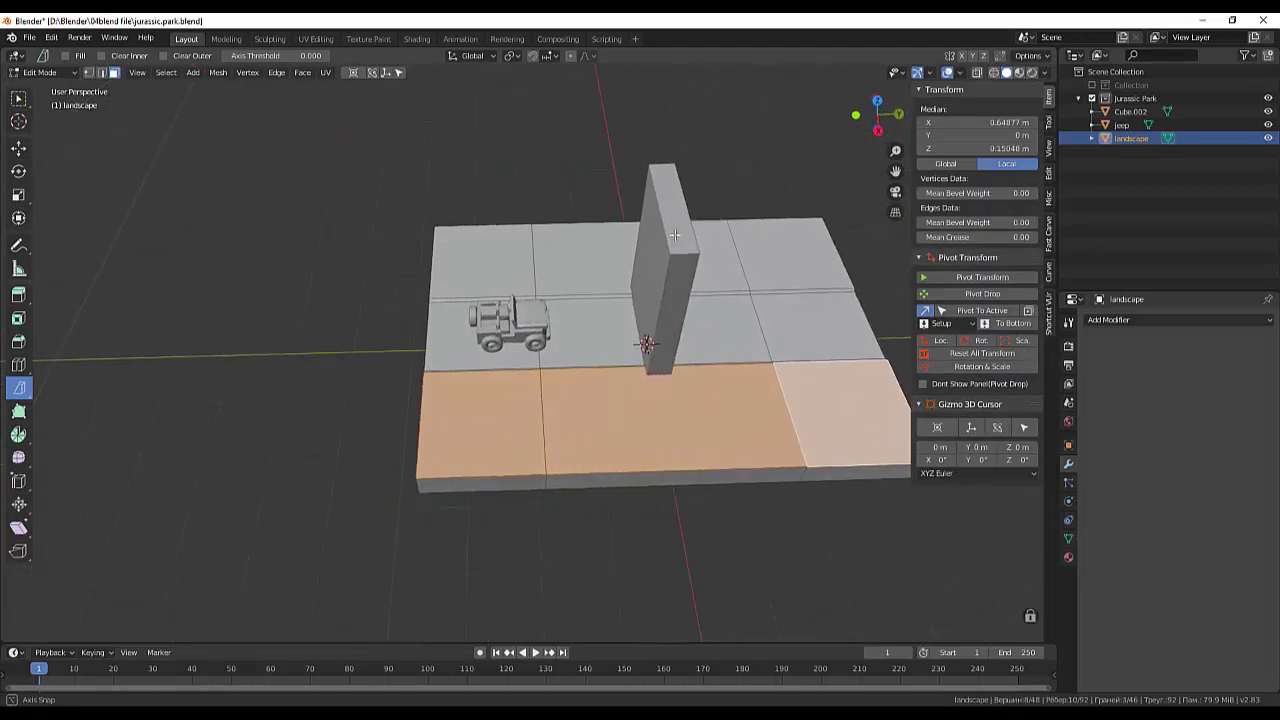
left_click(664, 468)
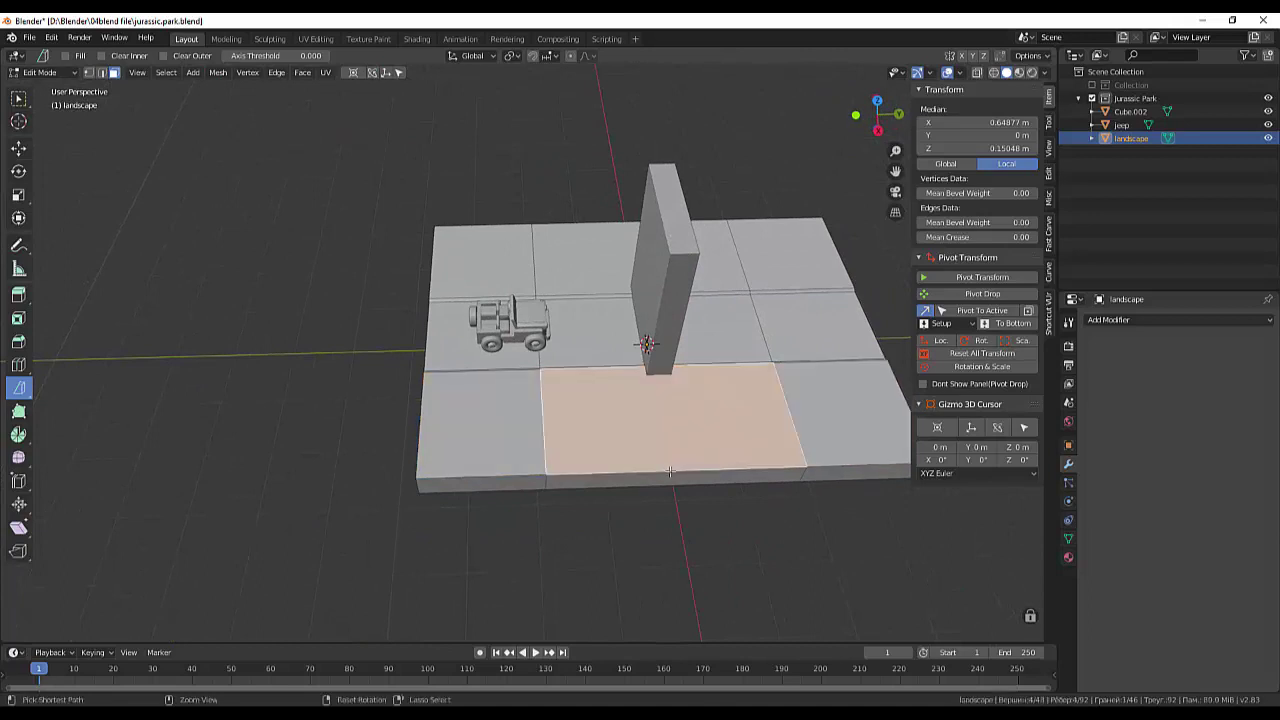
key("ctrl+r")
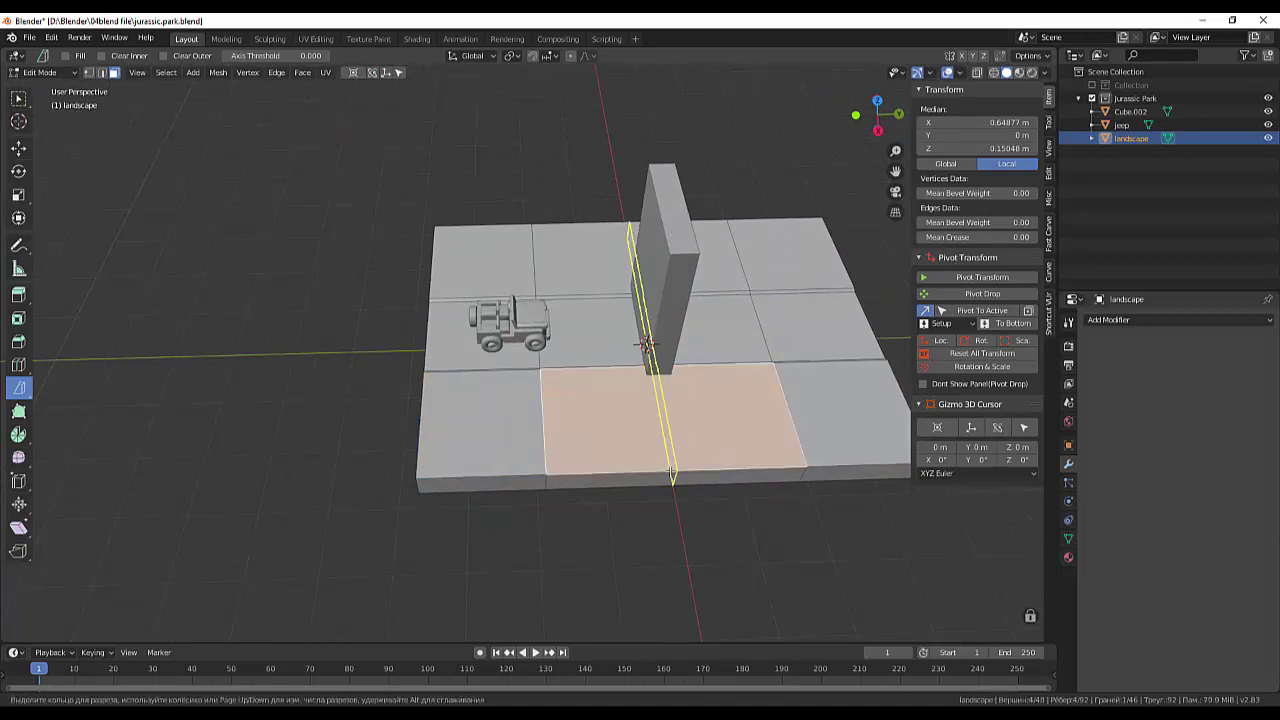
left_click(672, 472)
right_click(714, 537)
key("alt+a")
mouse_move(751, 523)
middle_mouse_down()
mouse_move(904, 528)
mouse_move(885, 530)
middle_mouse_up()
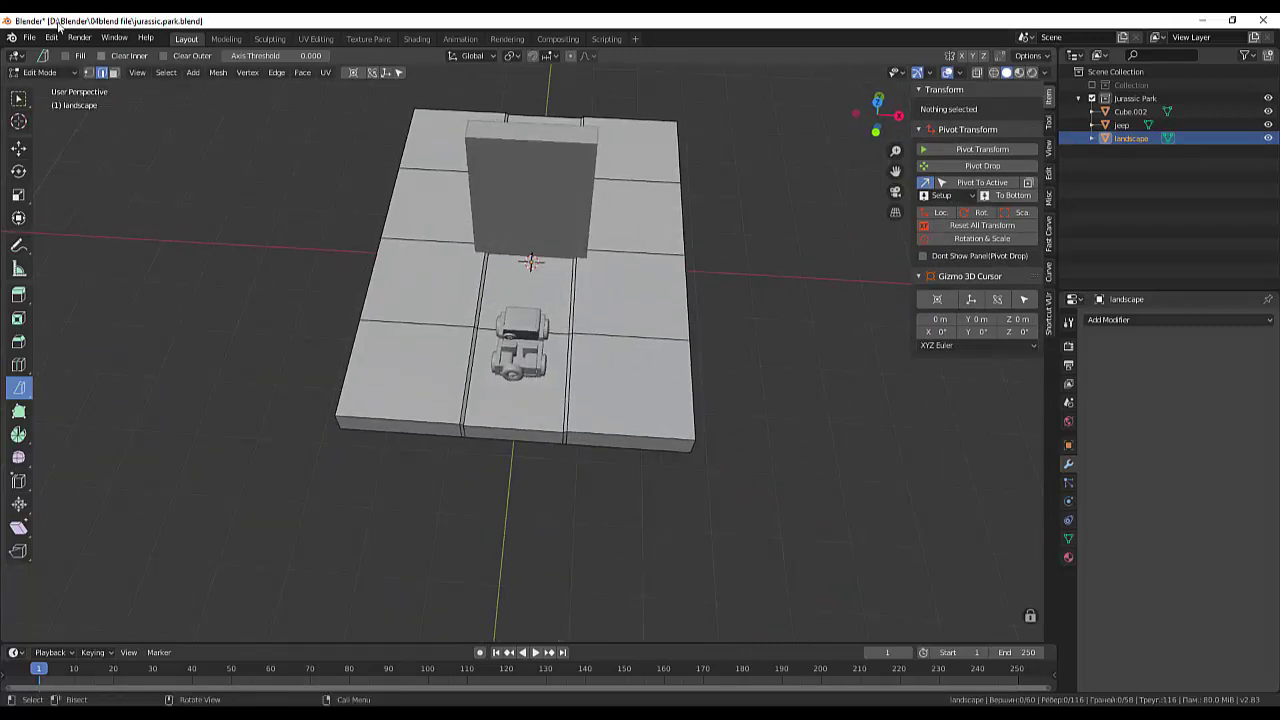
Select the four right-column and four left-column ground faces flanking the road, then bring up the face menu.
left_click(114, 73)
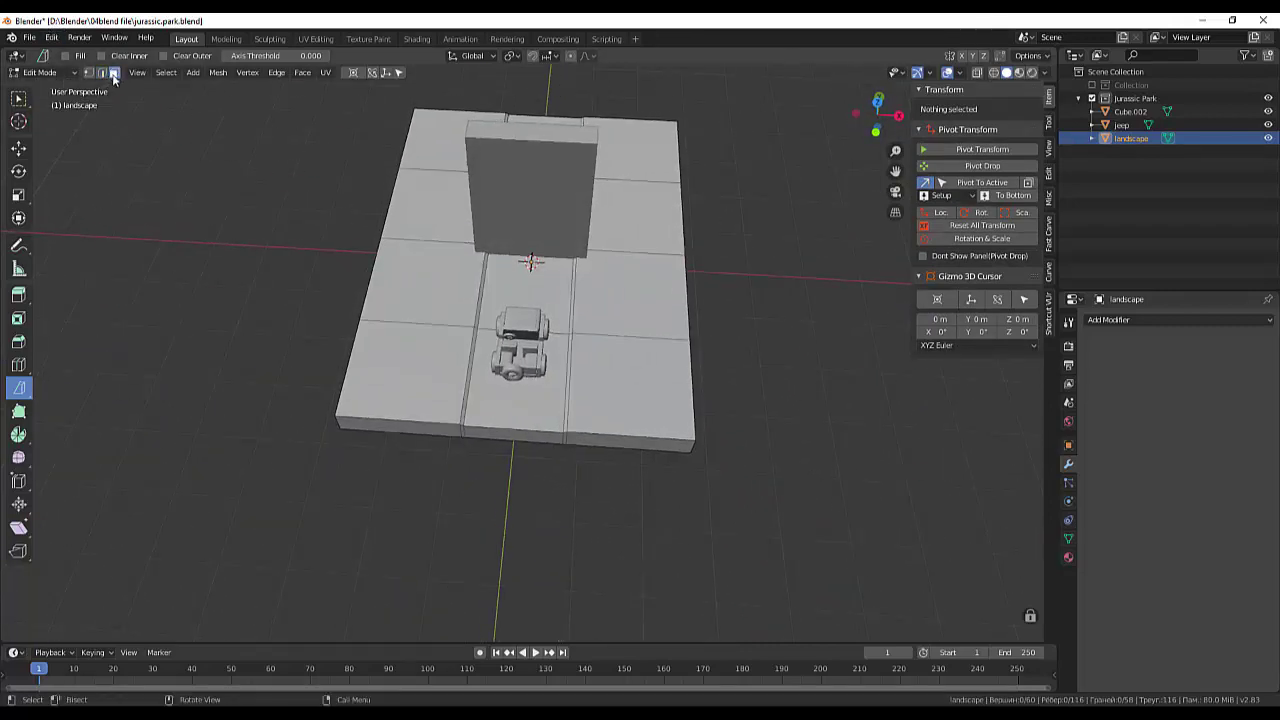
left_click(630, 140)
left_click(635, 215, "shift")
left_click(638, 295, "shift")
left_click(630, 385, "shift")
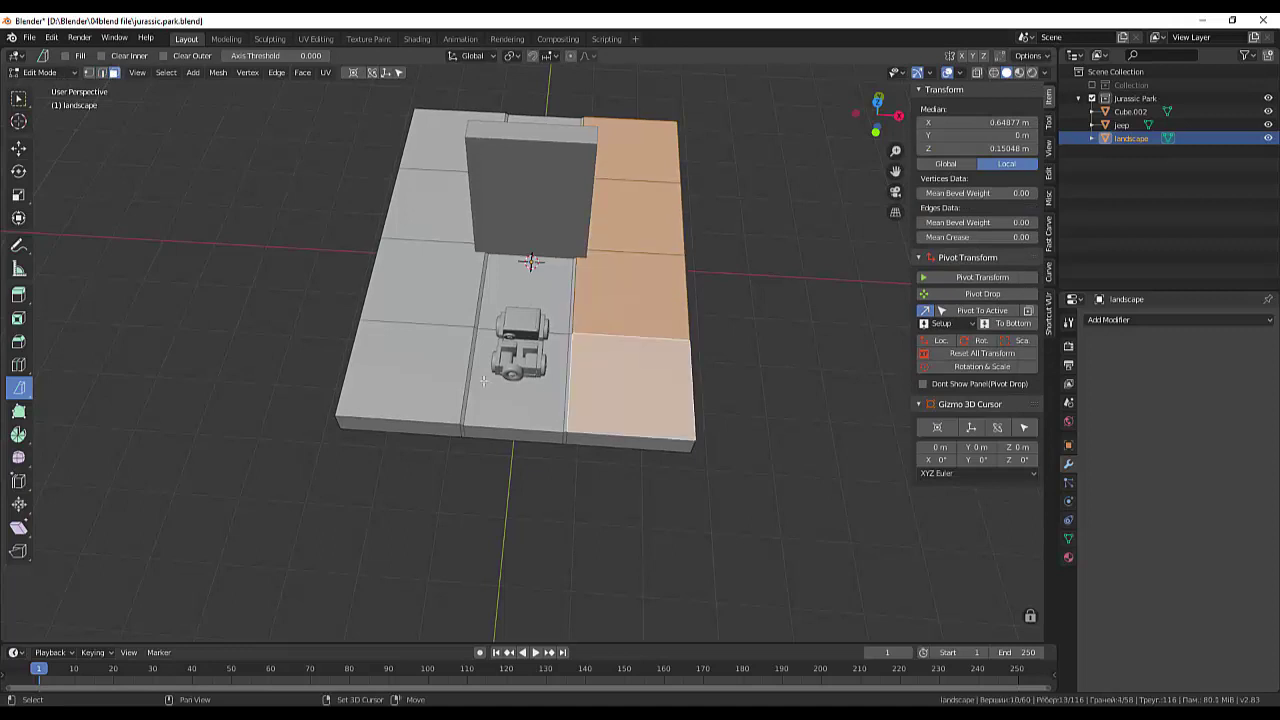
left_click(396, 380, "shift")
left_click(420, 285, "shift")
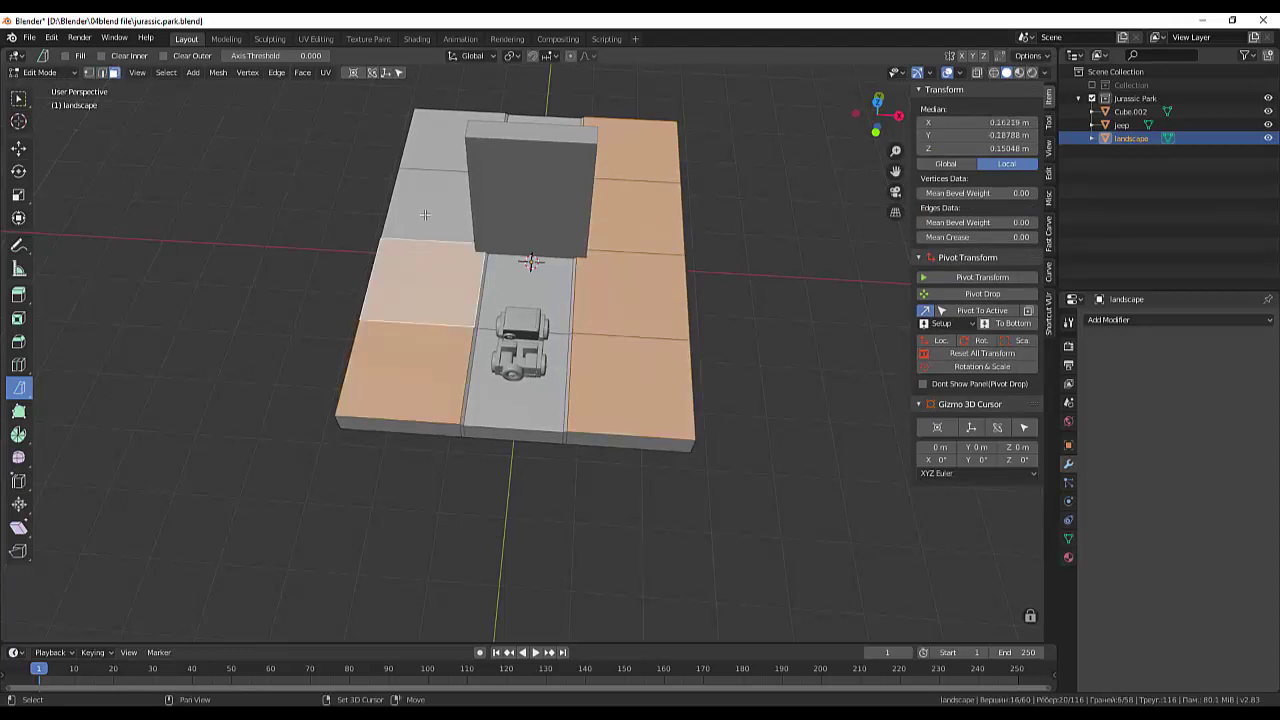
left_click(449, 140, "shift")
left_click(431, 214, "shift")
middle_click_drag(794, 356, 745, 331)
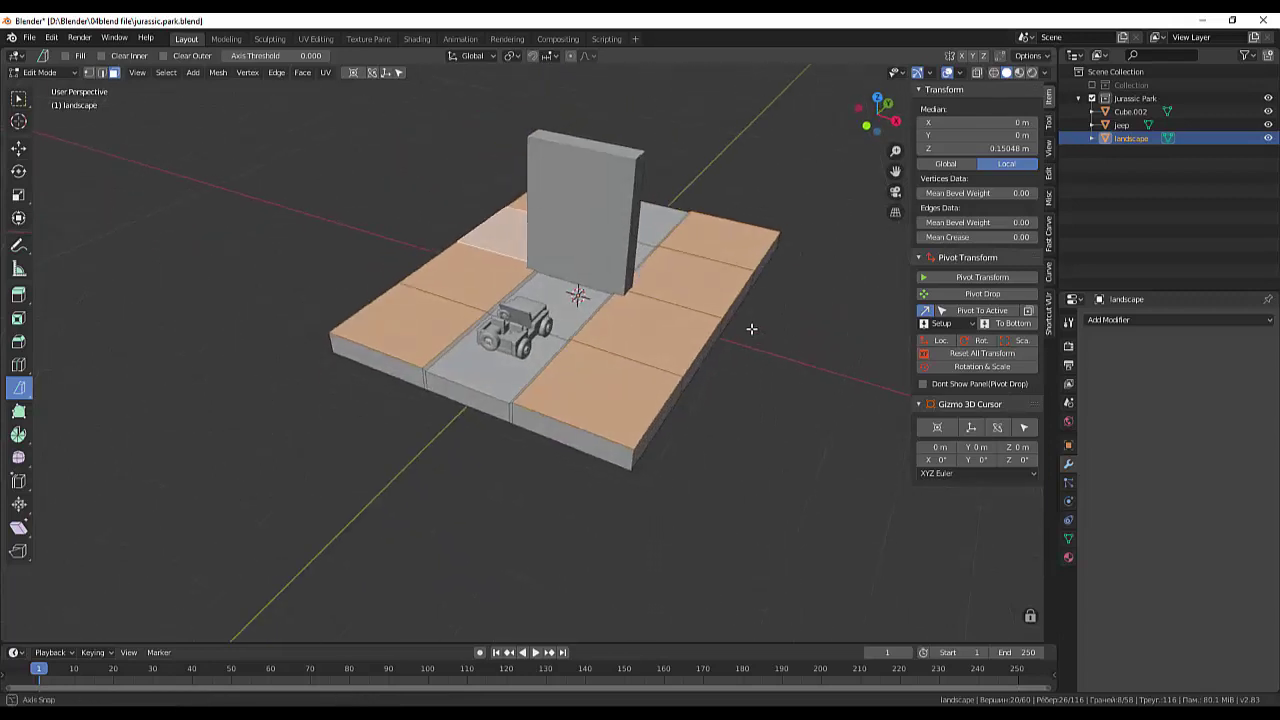
right_click(786, 383)
Subdivide the selected side faces with 2 cuts and random seed 11.
left_click(752, 382)
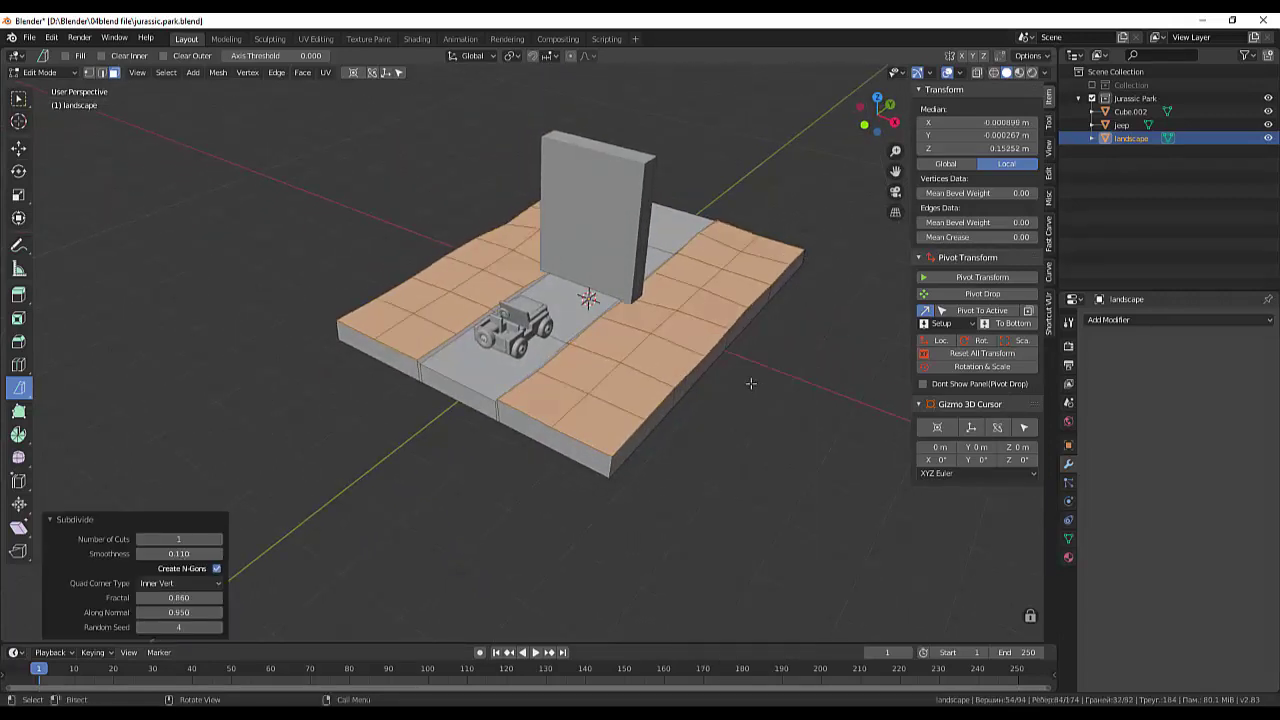
mouse_move(593, 423)
middle_mouse_down()
mouse_move(737, 361)
mouse_move(482, 477)
middle_mouse_up()
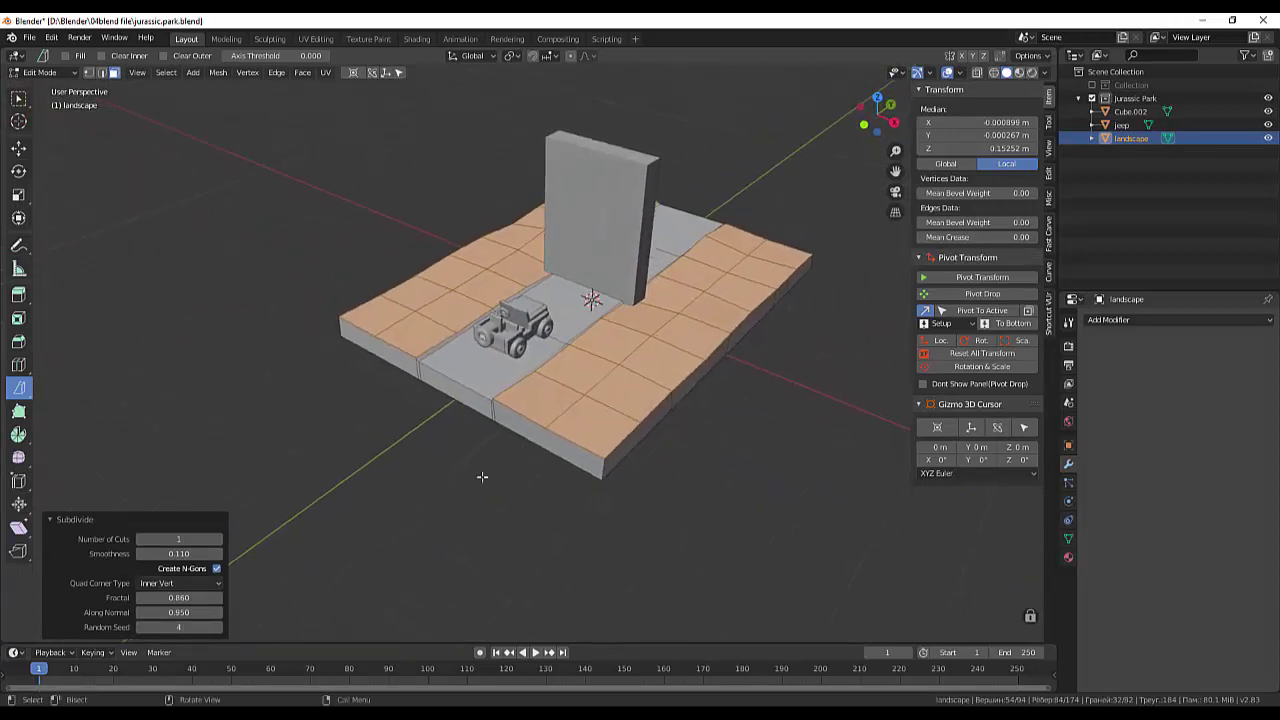
left_click(217, 539)
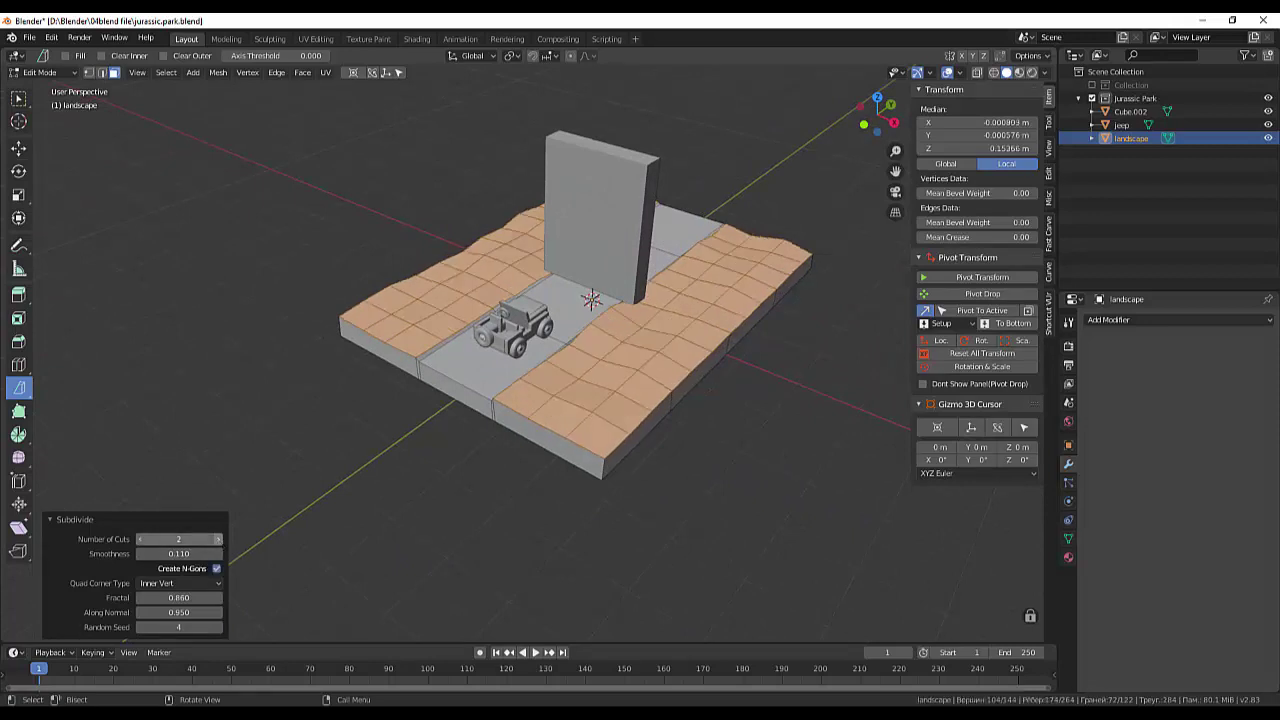
mouse_move(382, 524)
middle_mouse_down()
mouse_move(471, 489)
mouse_move(449, 509)
middle_mouse_up()
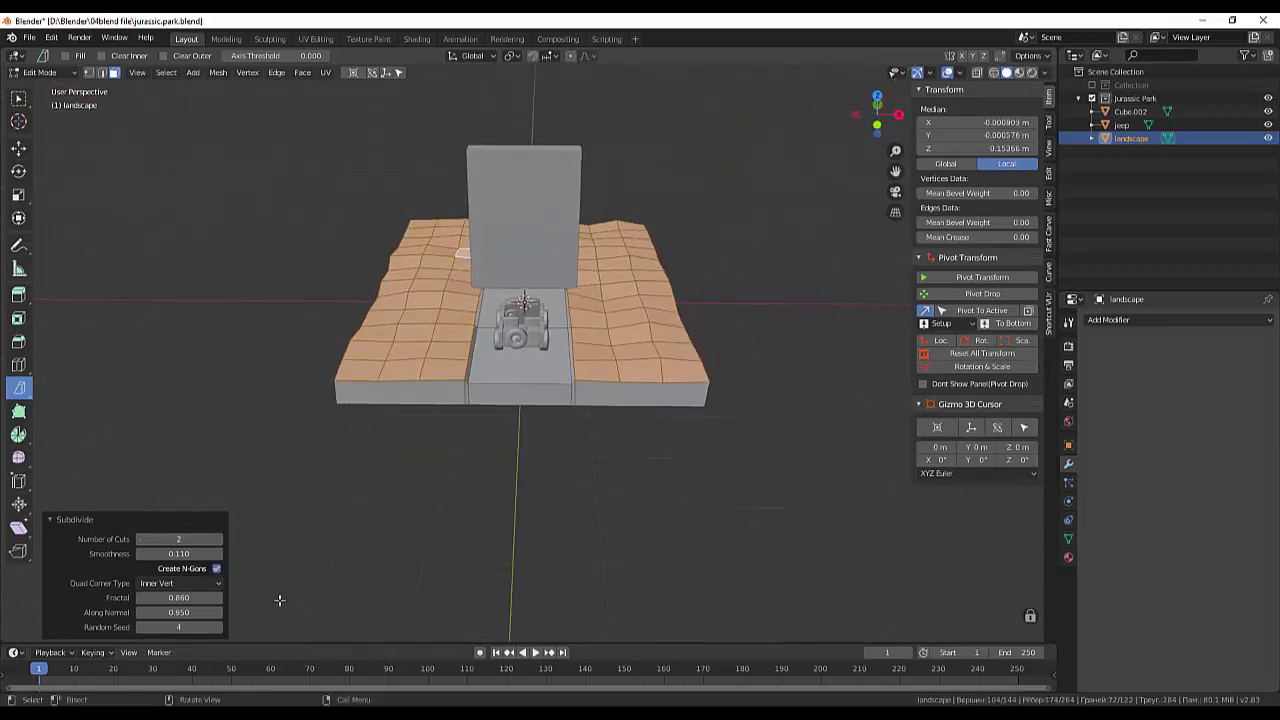
left_click_drag(181, 627, 218, 627)
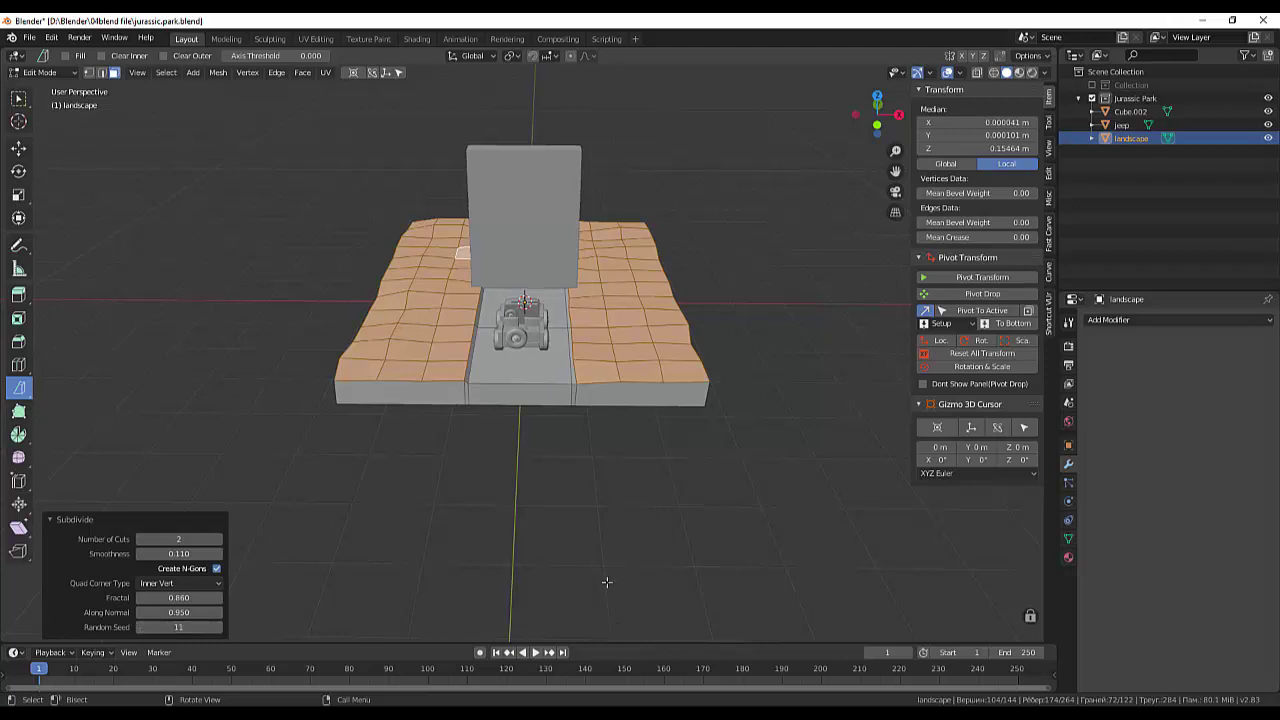
Reset the subdivision fractal to 0, raise it for bumpier ground, then deselect all.
left_click(178, 597)
type("0")
key("Return")
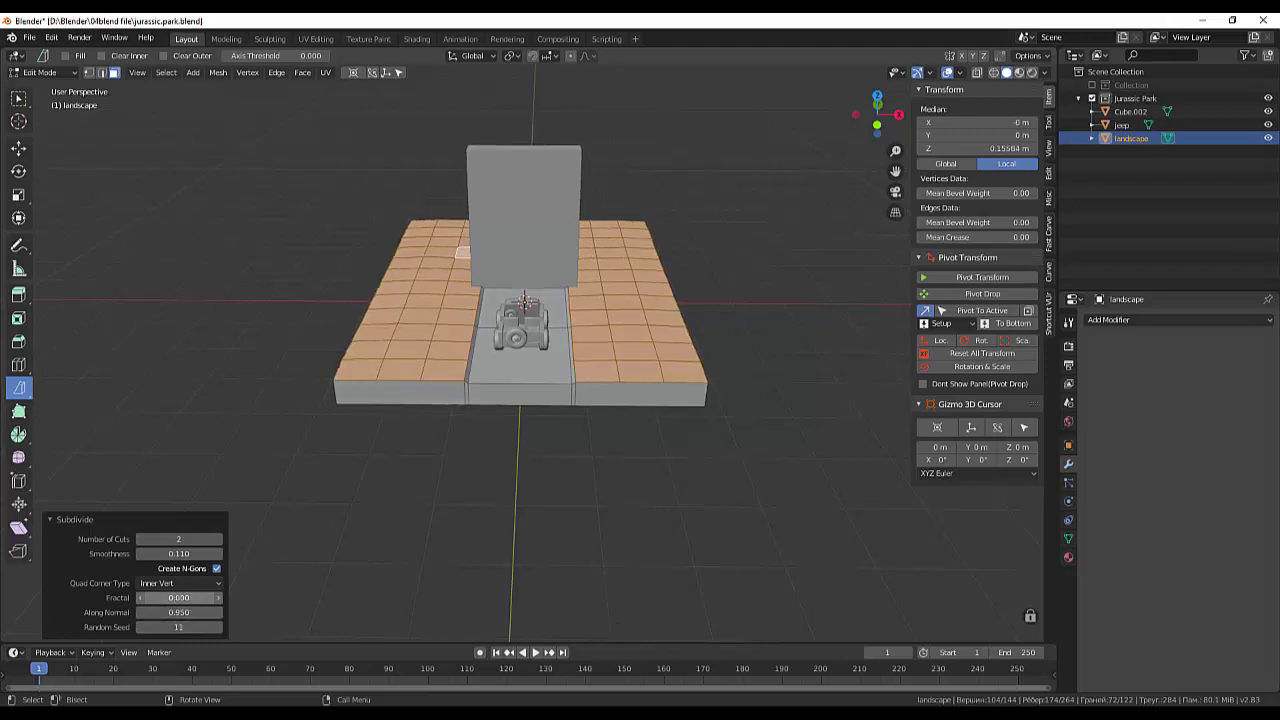
mouse_move(178, 597)
left_mouse_down()
mouse_move(205, 597)
mouse_move(183, 597)
left_mouse_up()
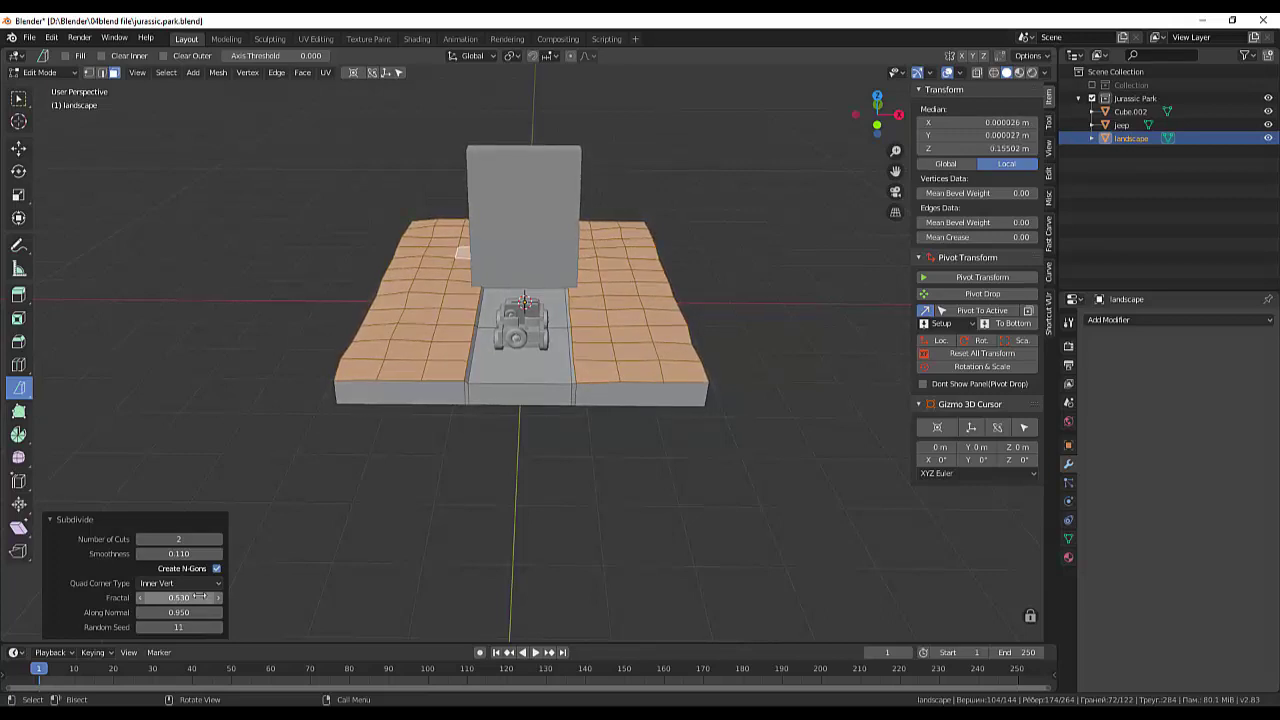
key("alt+a")
mouse_move(846, 523)
middle_mouse_down()
mouse_move(725, 539)
mouse_move(701, 503)
mouse_move(786, 514)
mouse_move(766, 511)
mouse_move(846, 569)
mouse_move(834, 582)
mouse_move(771, 505)
middle_mouse_up()
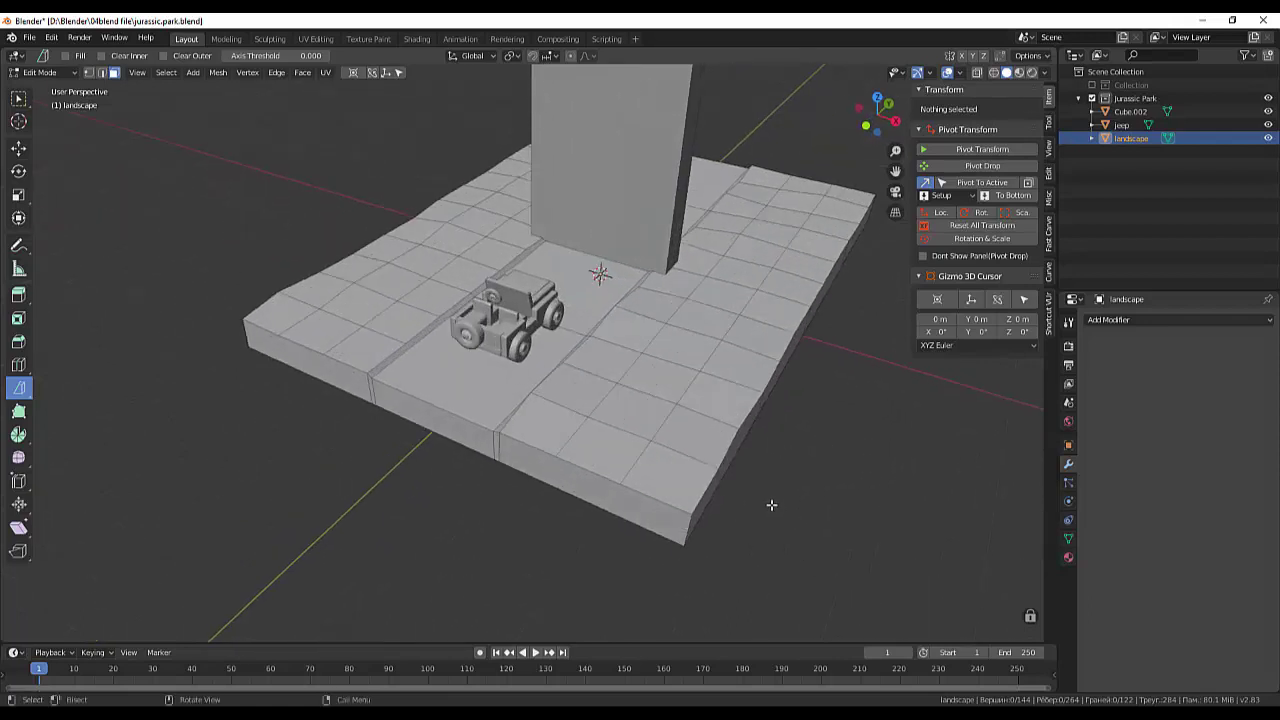
Bisect the landscape with a line drawn across it, then finish with the Tweak tool and clear the selection.
left_click(704, 420)
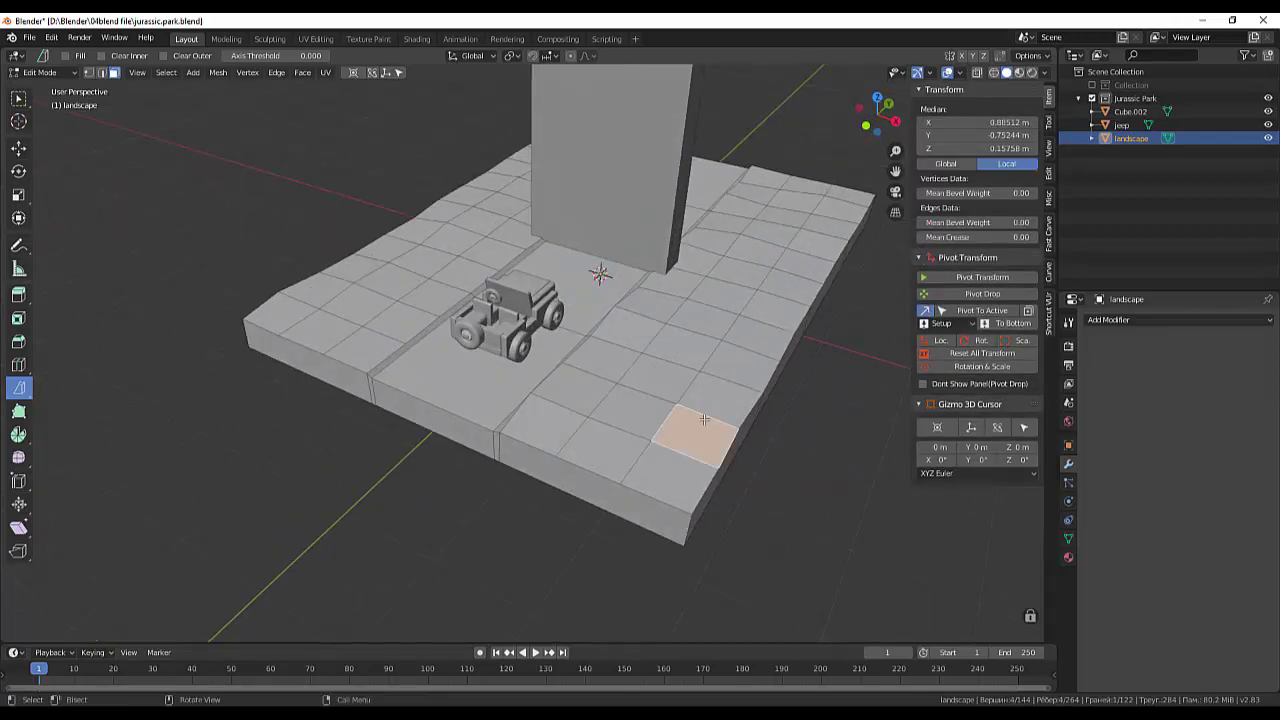
middle_click_drag(858, 435, 765, 229)
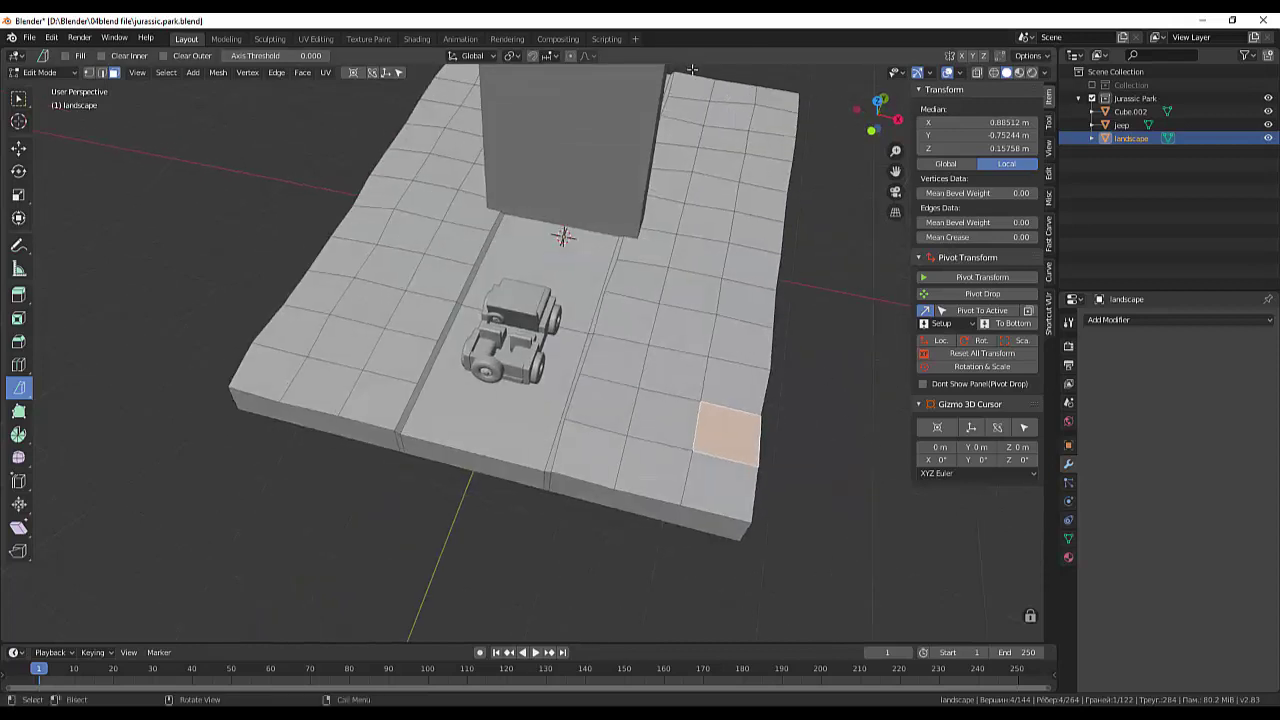
left_click_drag(692, 70, 792, 590)
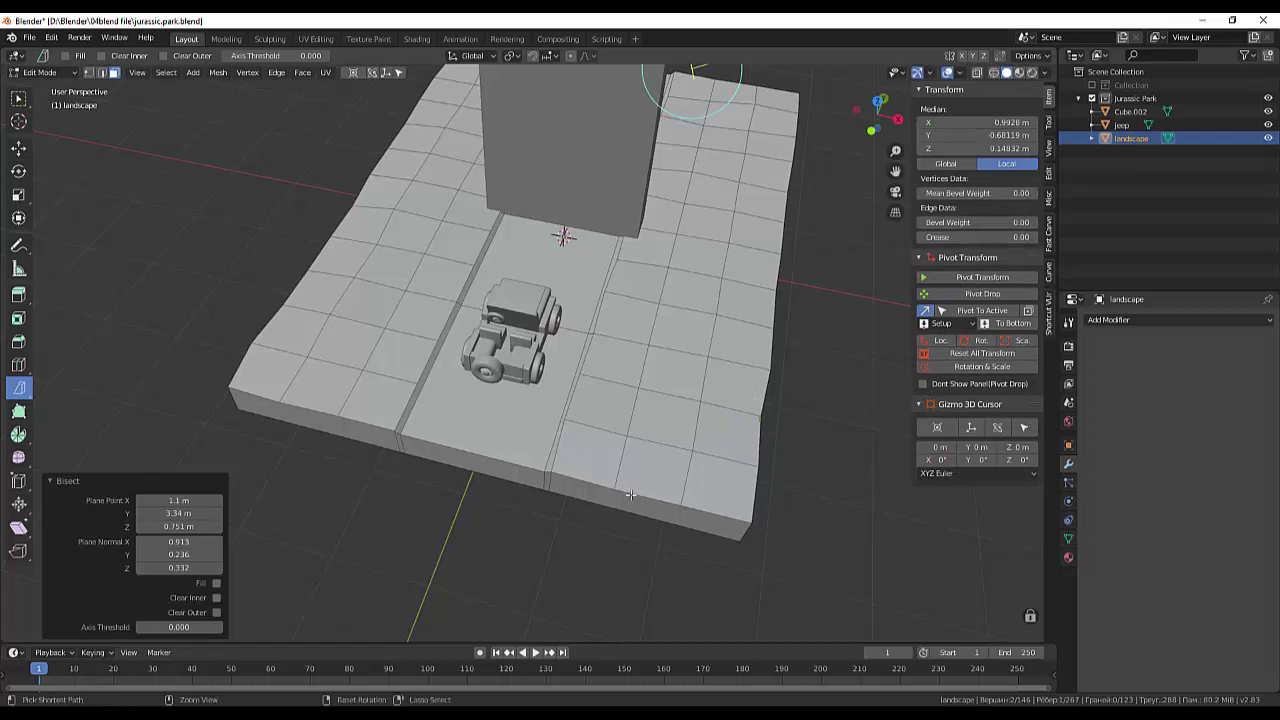
left_click_drag(19, 98, 54, 116)
left_click(66, 106)
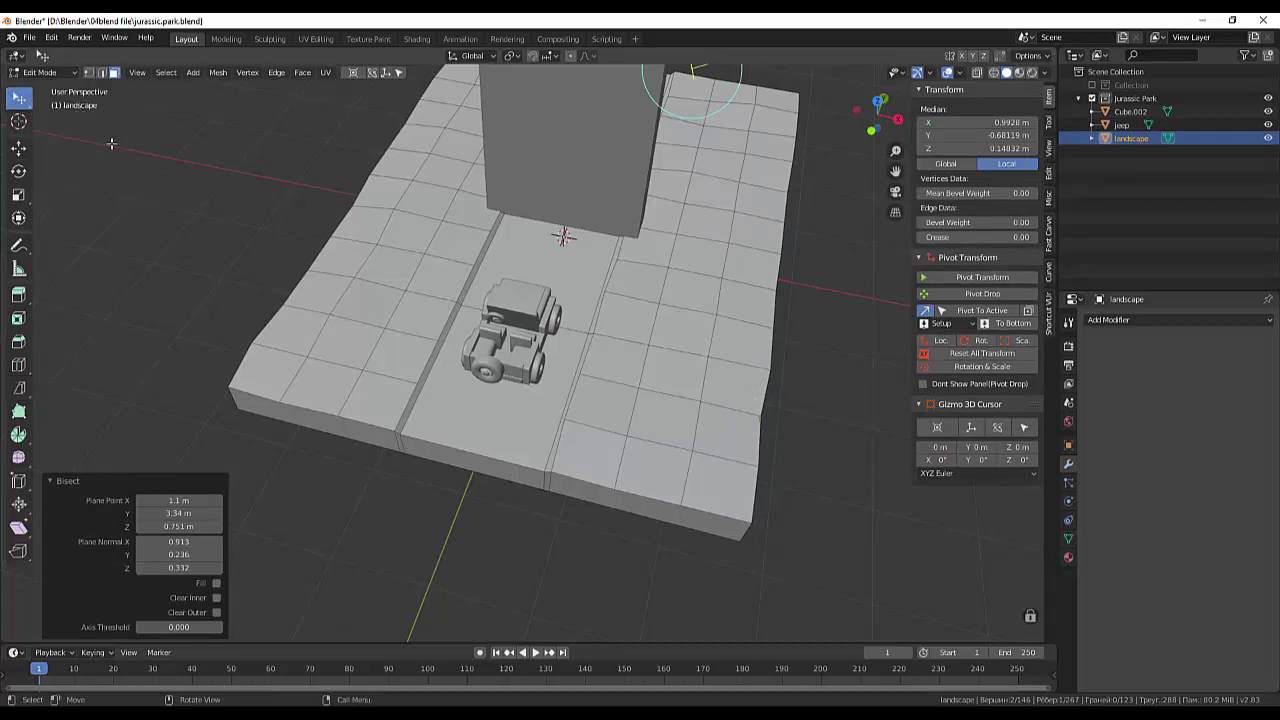
left_click(413, 487)
middle_click_drag(649, 477, 683, 477)
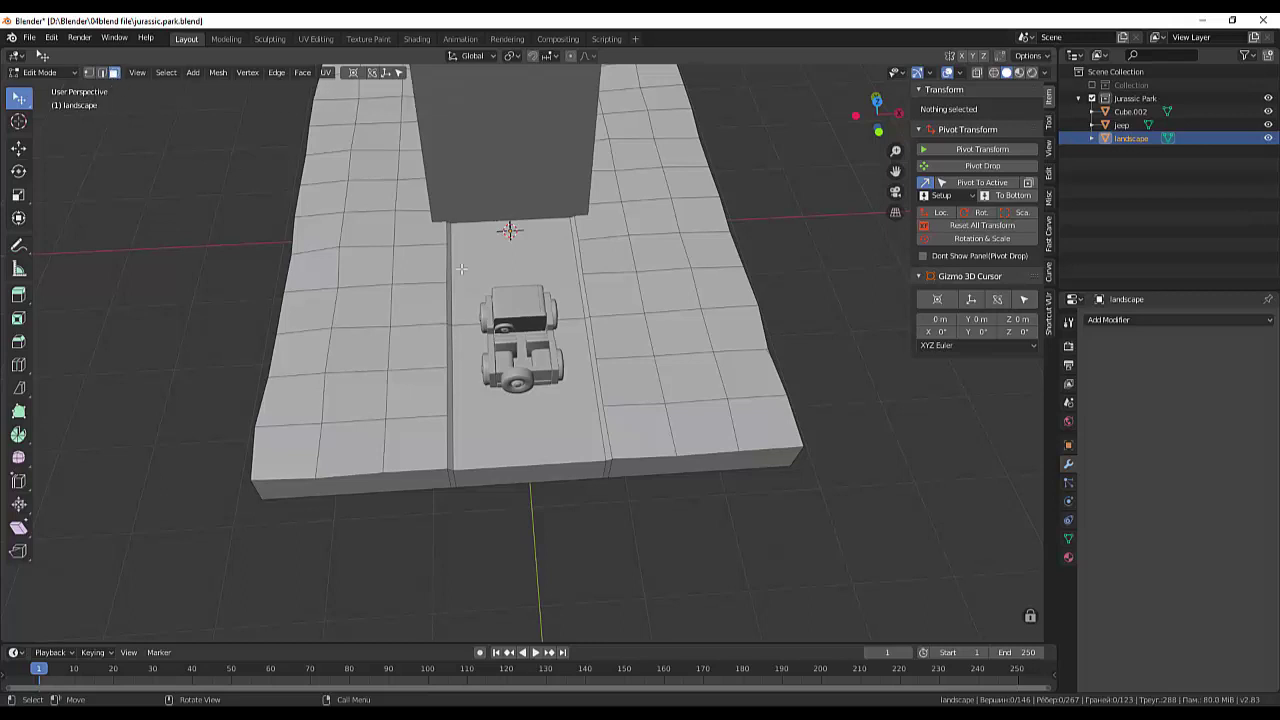
Select the face loops on the right side of the road.
left_click(697, 347)
left_click(697, 347, "alt+shift")
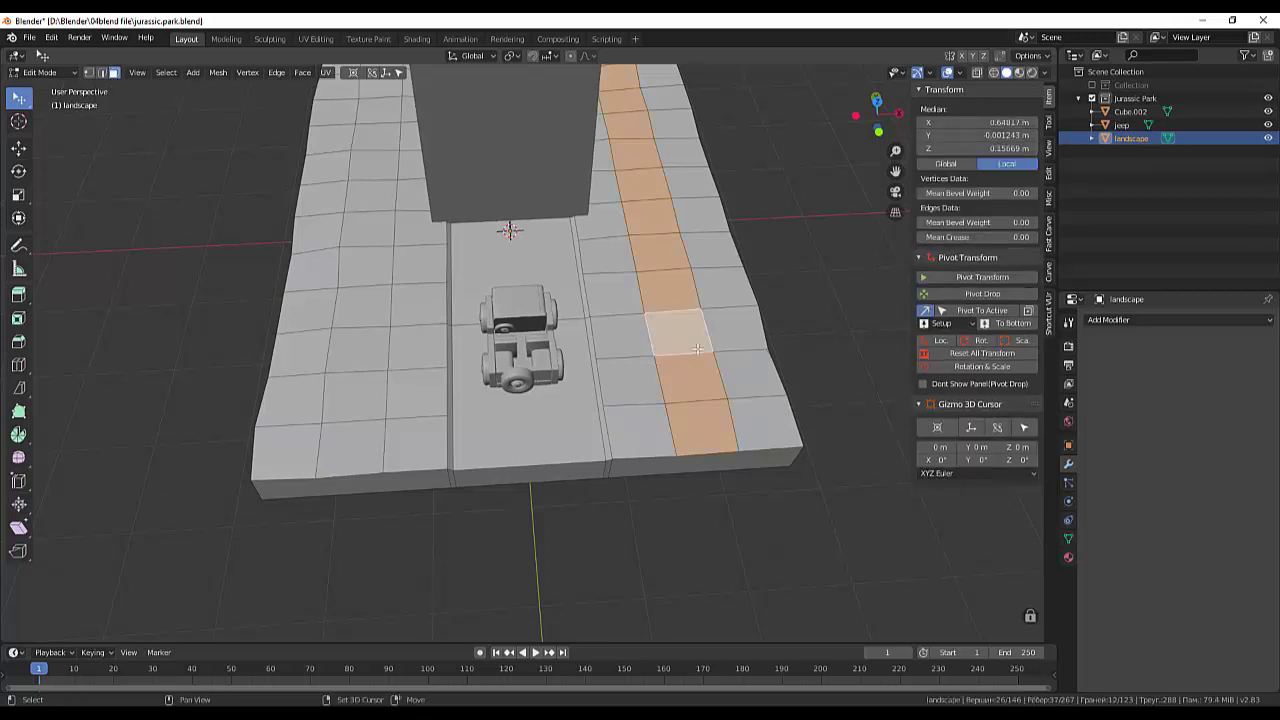
left_click(740, 333, "shift")
left_click(744, 358, "shift")
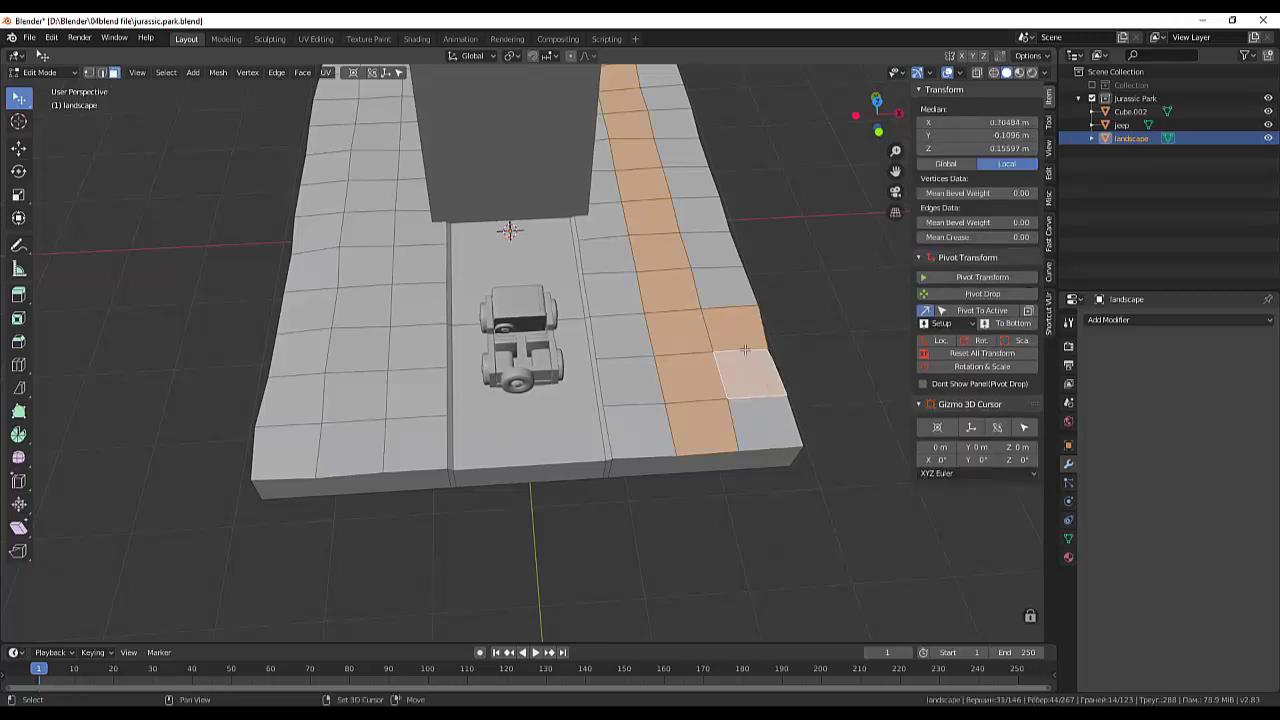
left_click(745, 345, "shift")
left_click(717, 302, "alt+shift")
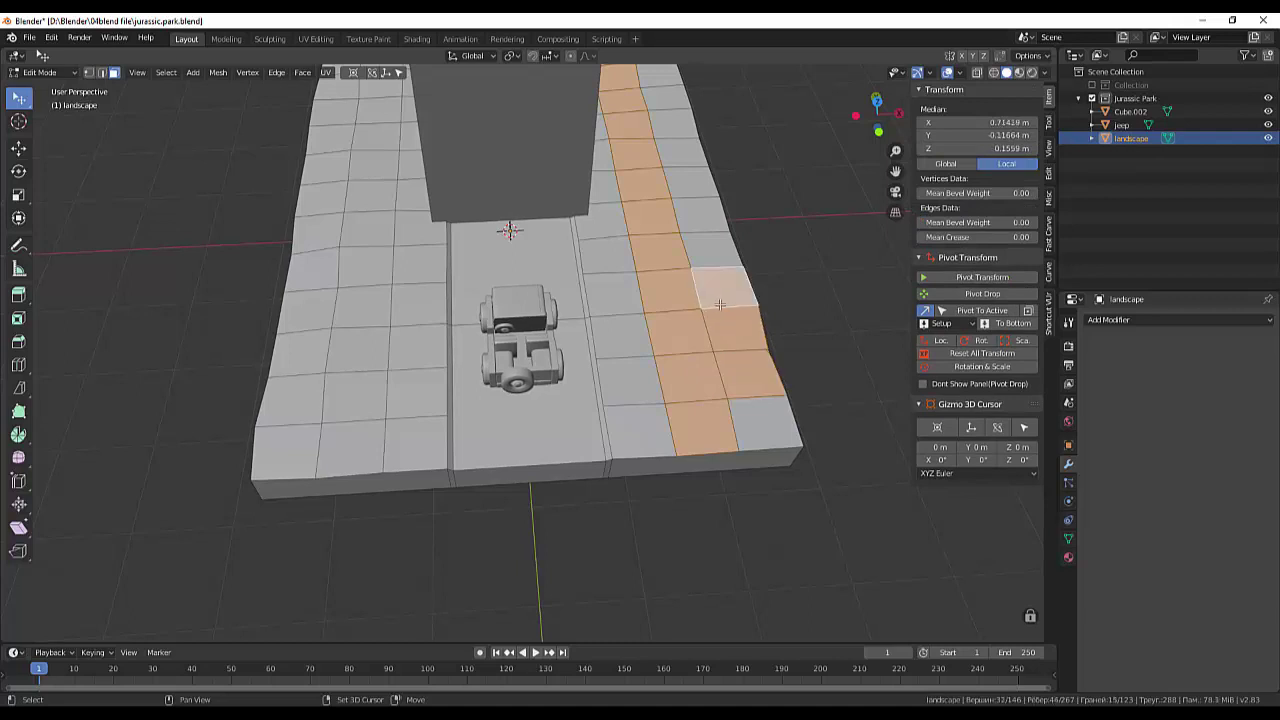
left_click(717, 302, "shift")
left_click(755, 430, "shift")
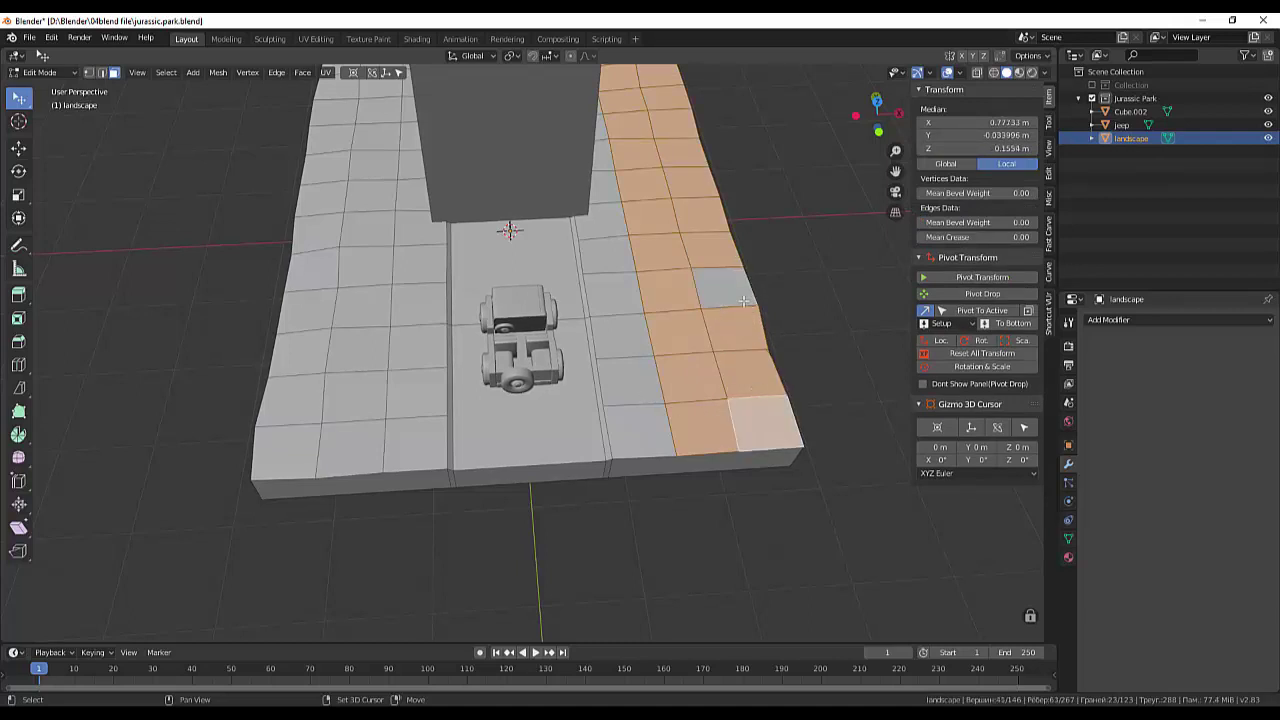
left_click(722, 288, "shift")
left_click(632, 460, "shift")
left_click(640, 408, "shift")
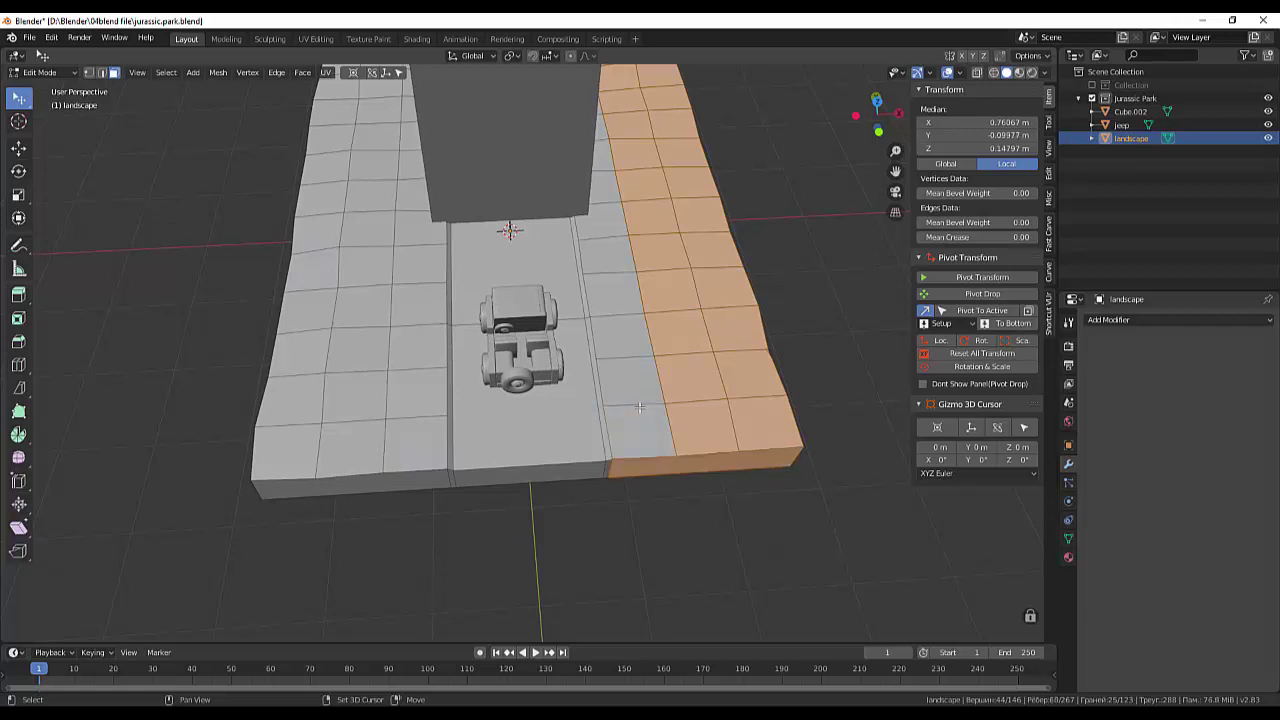
left_click(640, 404, "alt+shift")
left_click(640, 404, "shift")
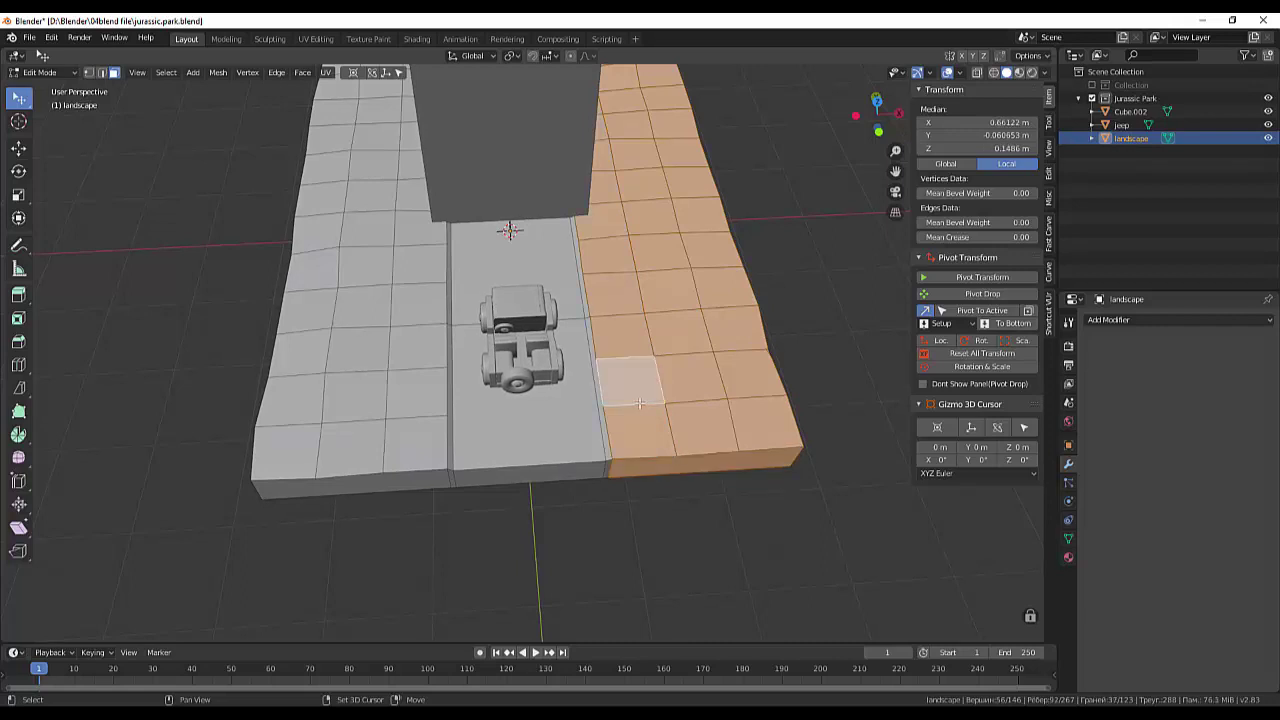
Add the left-side face loops and drop the right slab's front side faces from the selection.
left_click(408, 420, "shift")
left_click(408, 418, "alt+shift")
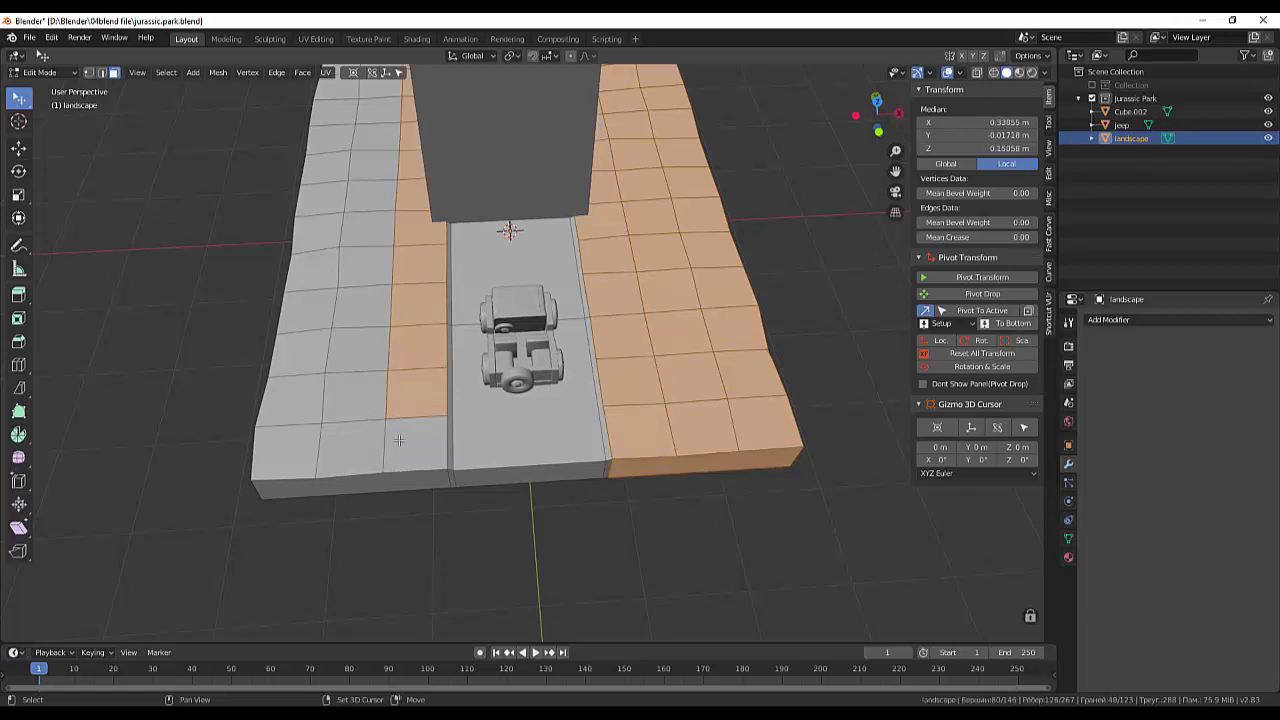
left_click(412, 418, "shift")
left_click(343, 419, "shift")
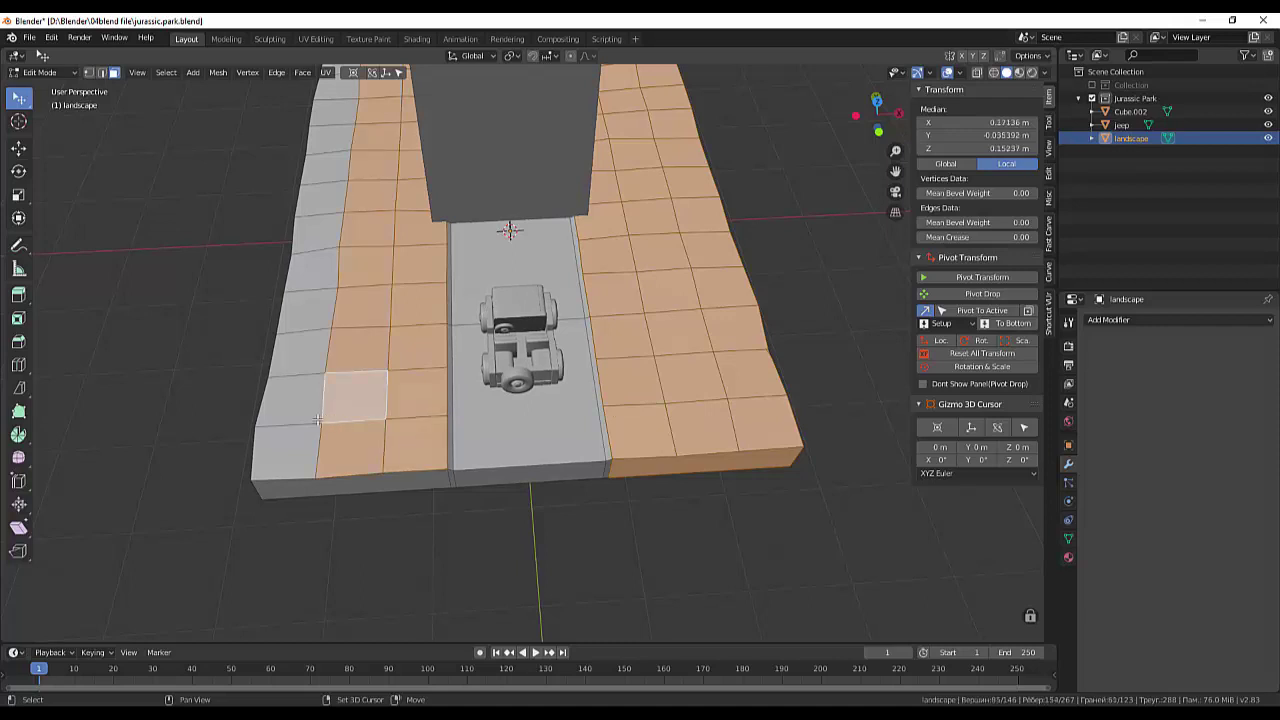
left_click(295, 430, "shift")
left_click(295, 428, "alt+shift")
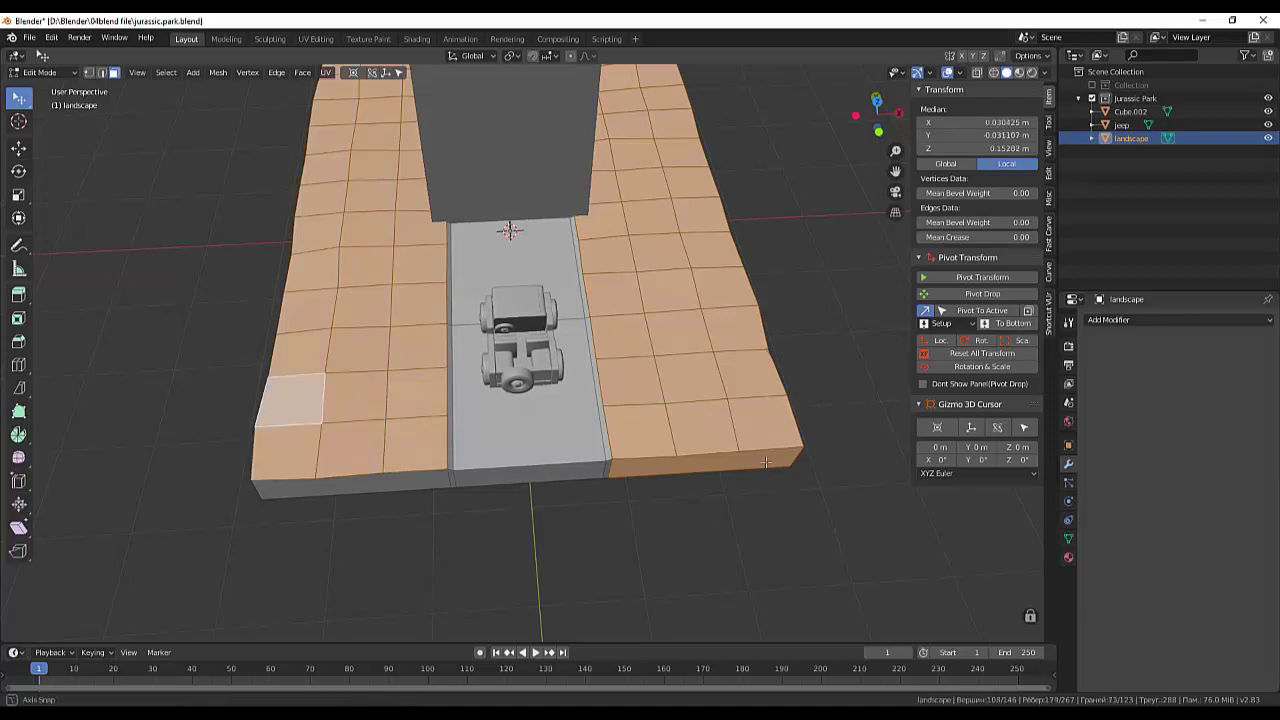
mouse_move(295, 428)
middle_mouse_down()
mouse_move(738, 412)
mouse_move(605, 421)
mouse_move(603, 434)
mouse_move(751, 477)
middle_mouse_up()
left_click(740, 410, "alt+shift")
scroll(602, 436, "down", 4)
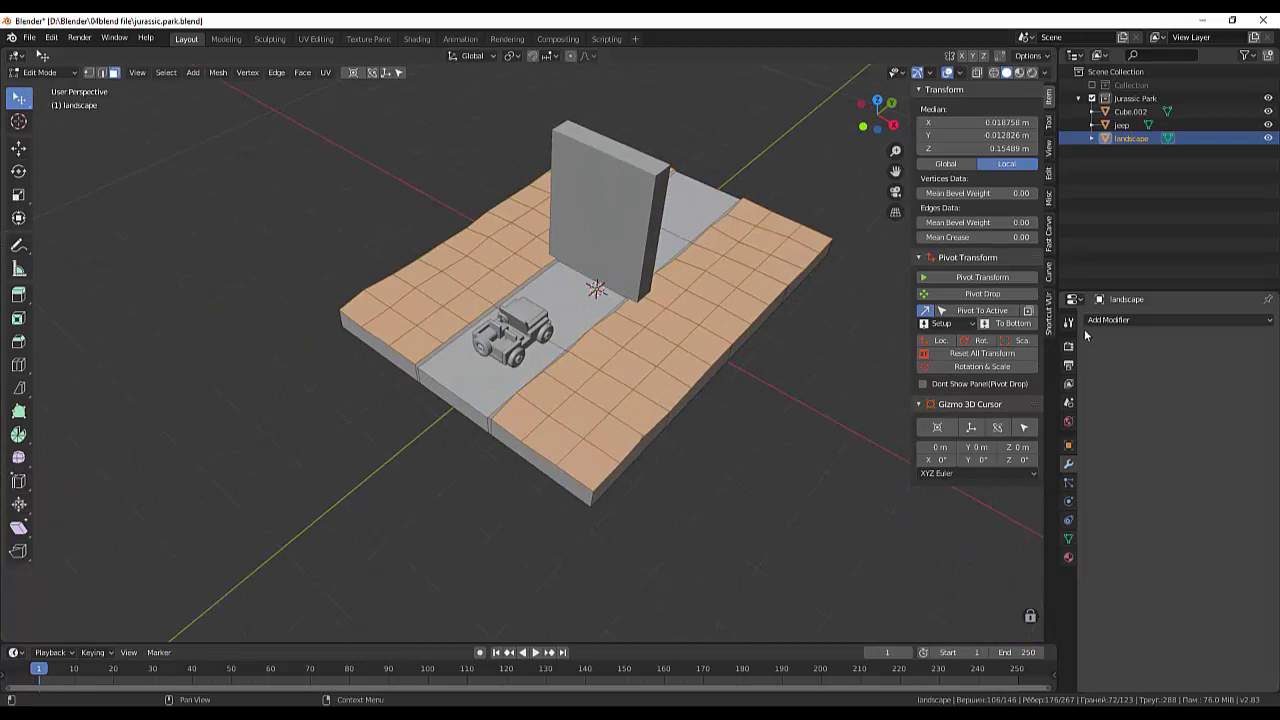
Create a new material on the landscape named 'grass'.
left_click(1068, 557)
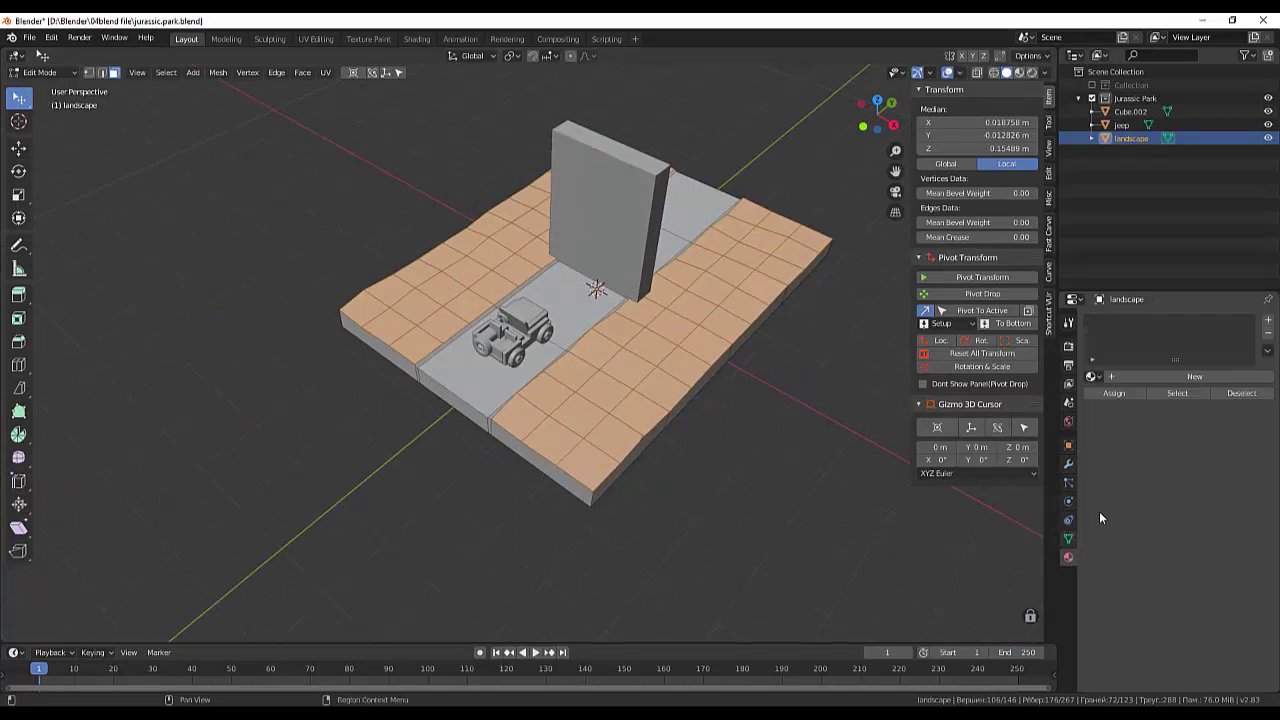
left_click(1171, 379)
double_click(1164, 377)
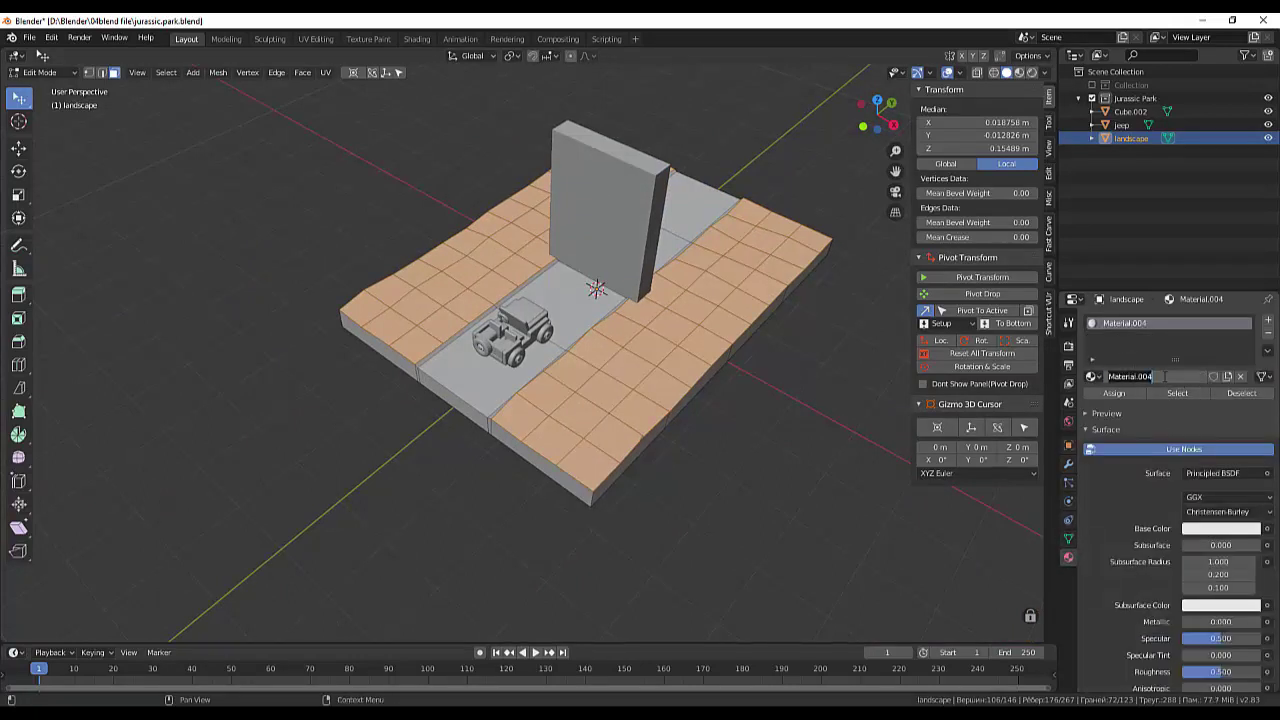
type("d")
key("Return")
Set the grass base colour to dark green (H 0.202, S 0.725, V 0.547), then deselect all.
left_click(1209, 528)
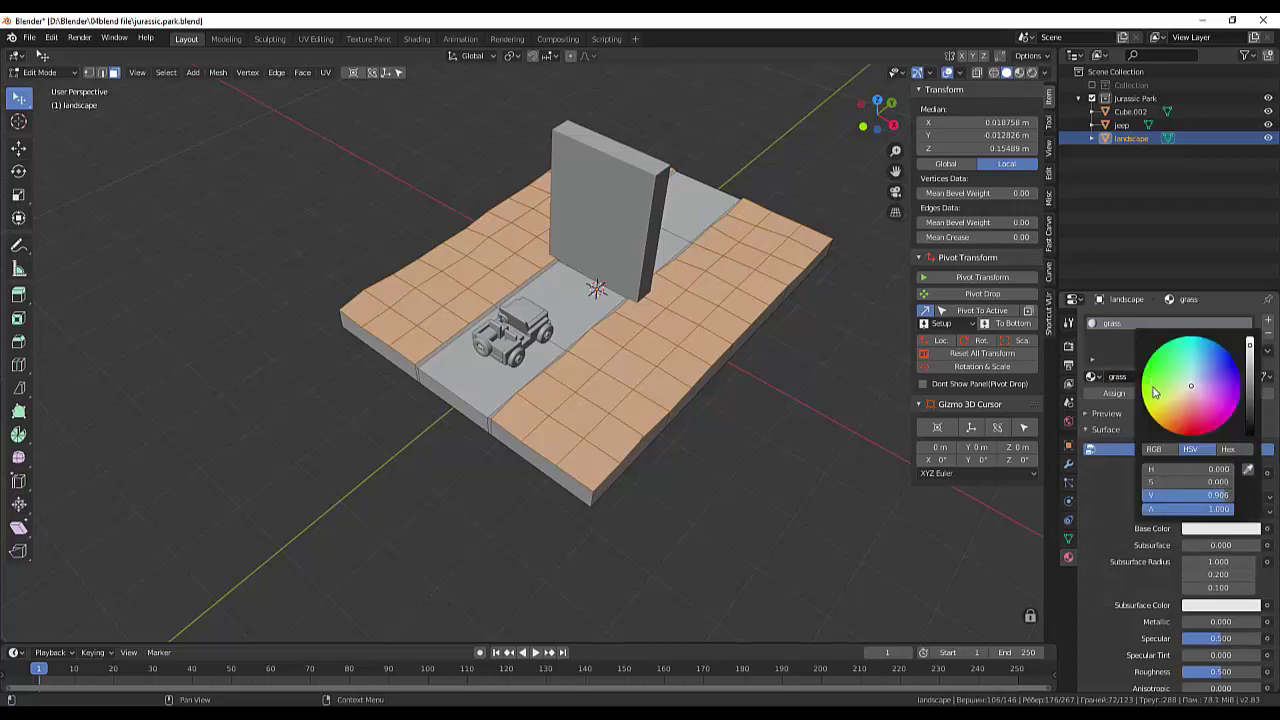
left_click(1153, 387)
left_click_drag(1151, 409, 1146, 396)
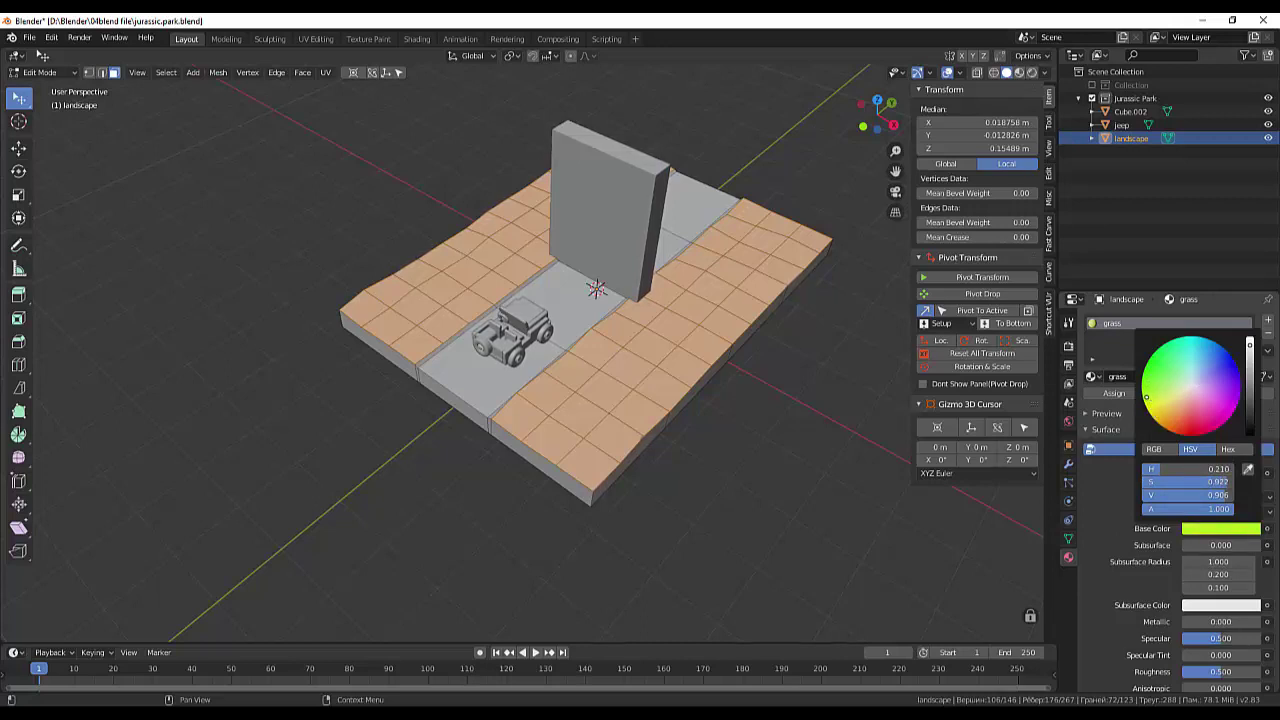
left_click_drag(1249, 347, 1195, 495)
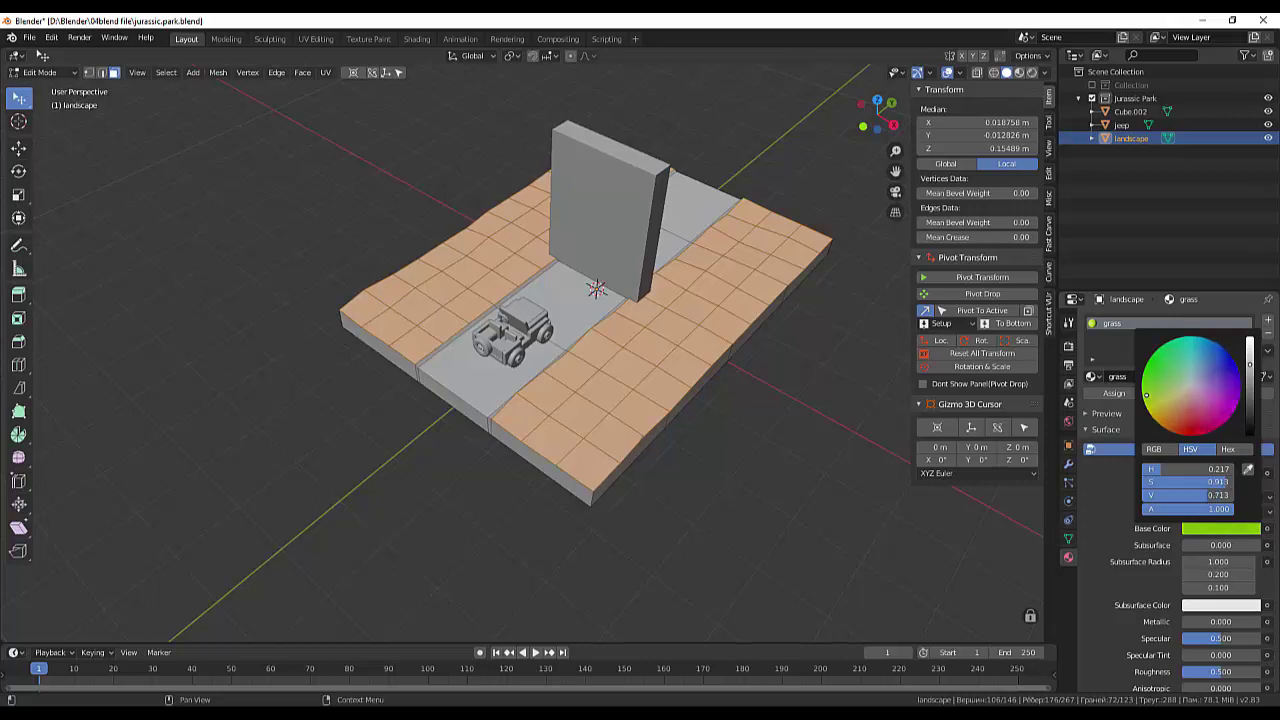
left_click_drag(1146, 396, 1156, 396)
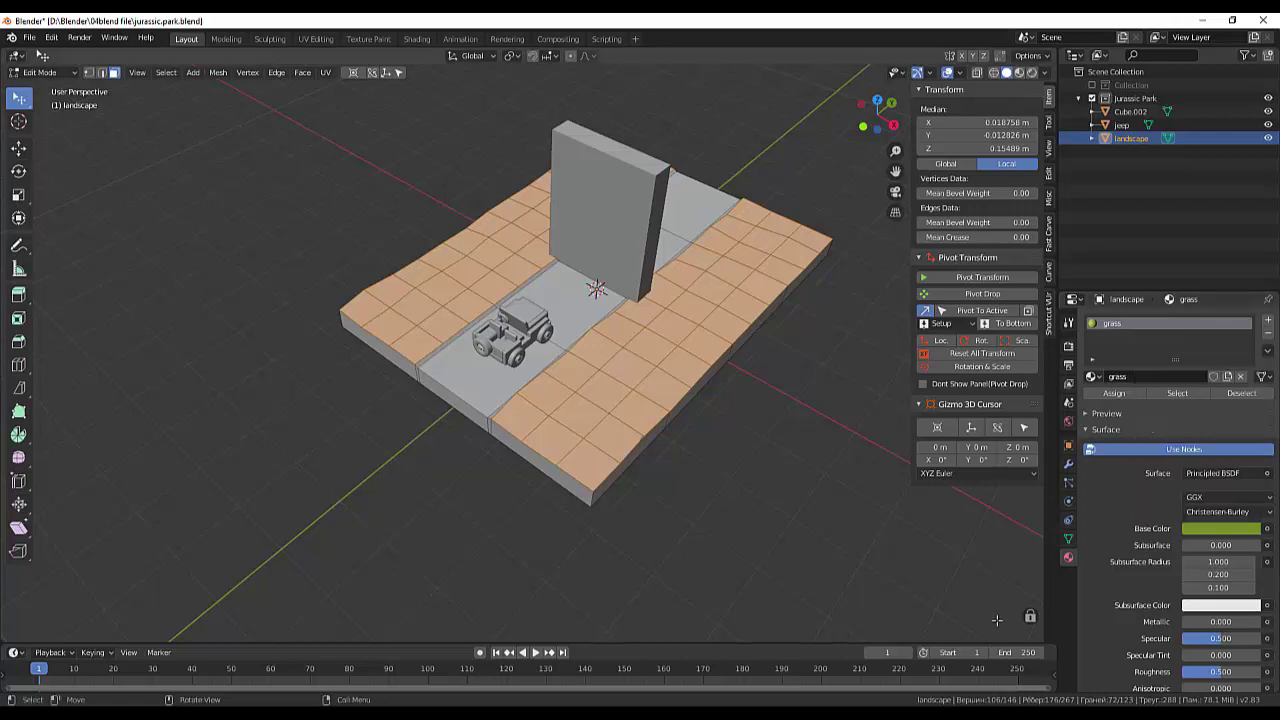
key("alt+a")
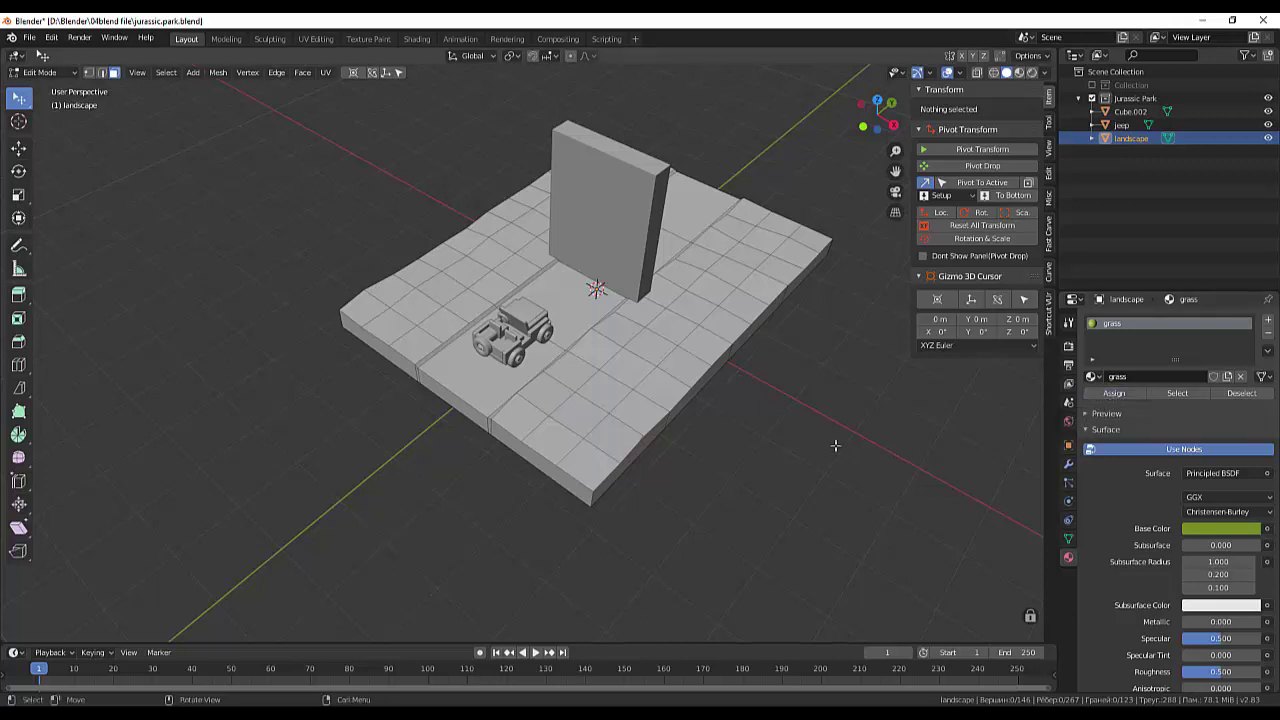
Switch the viewport to Rendered shading to preview materials.
left_click(661, 385)
left_click(1033, 73)
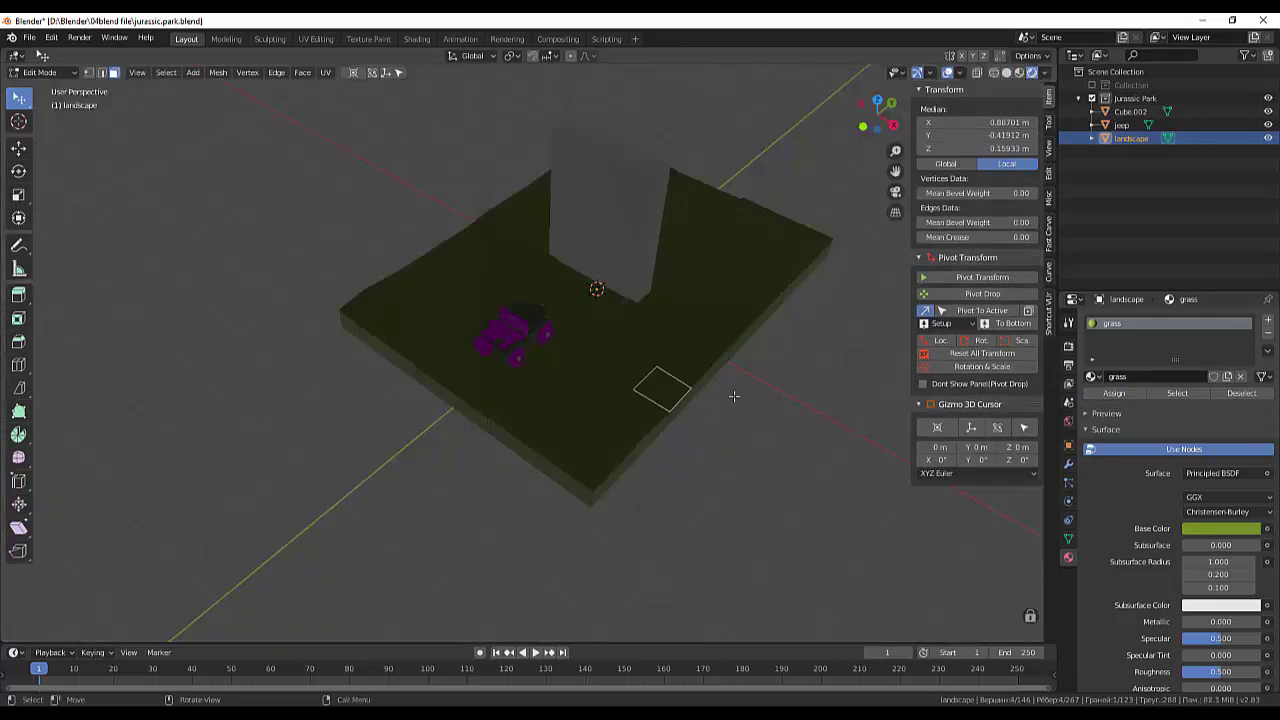
left_click(722, 428)
mouse_move(722, 428)
middle_mouse_down()
mouse_move(803, 363)
mouse_move(780, 415)
mouse_move(744, 383)
middle_mouse_up()
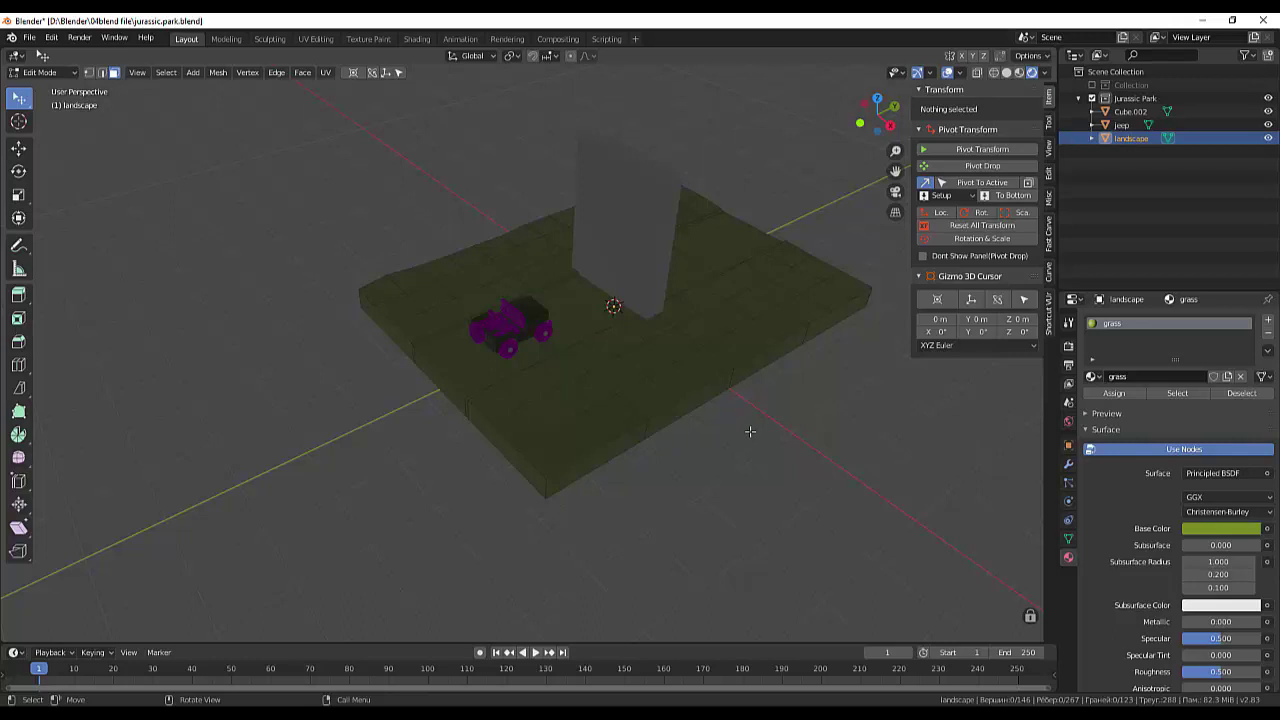
In Object Mode, remove the grass material slot from the landscape and deselect it.
left_click(1266, 335)
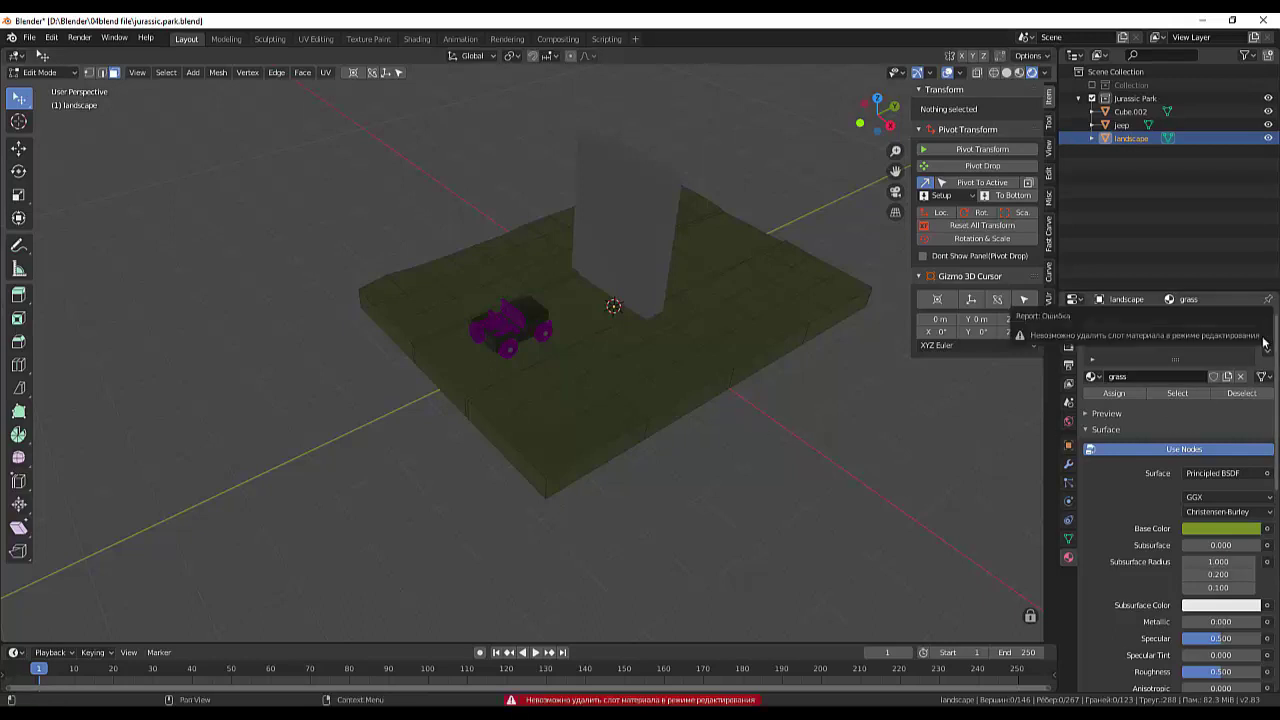
left_click(38, 72)
left_click(40, 89)
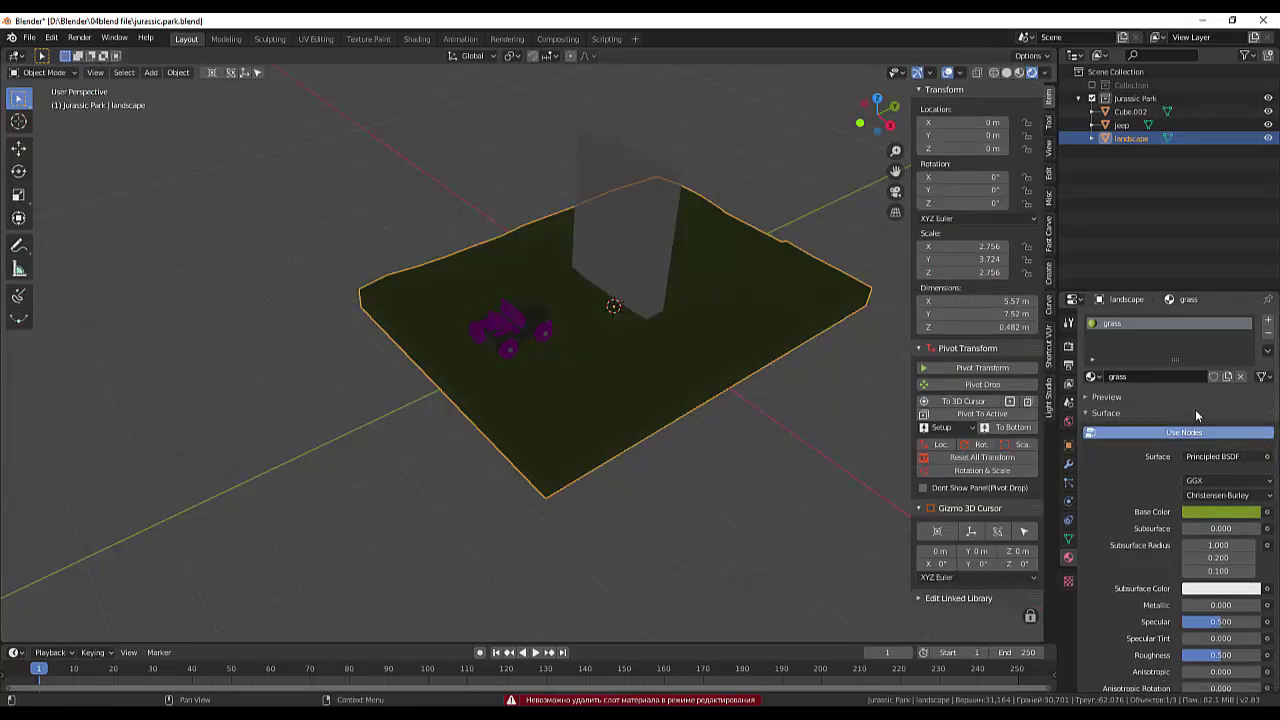
left_click(1268, 333)
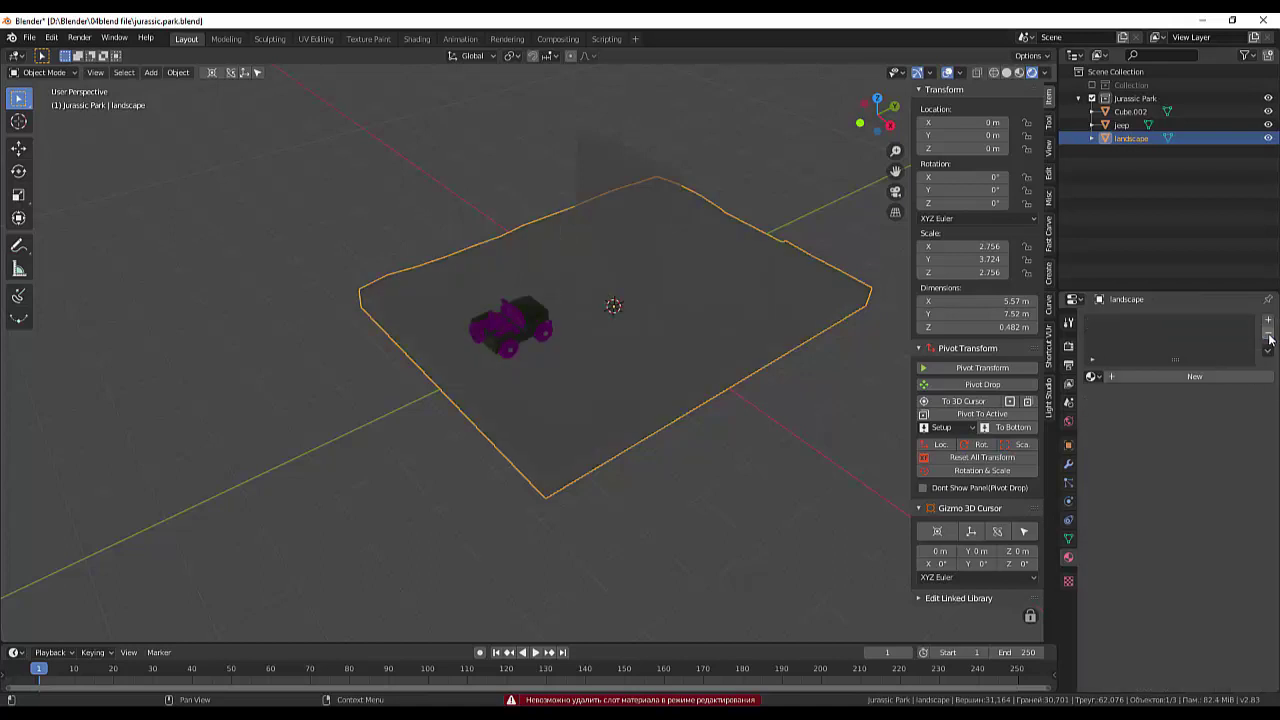
left_click(781, 538)
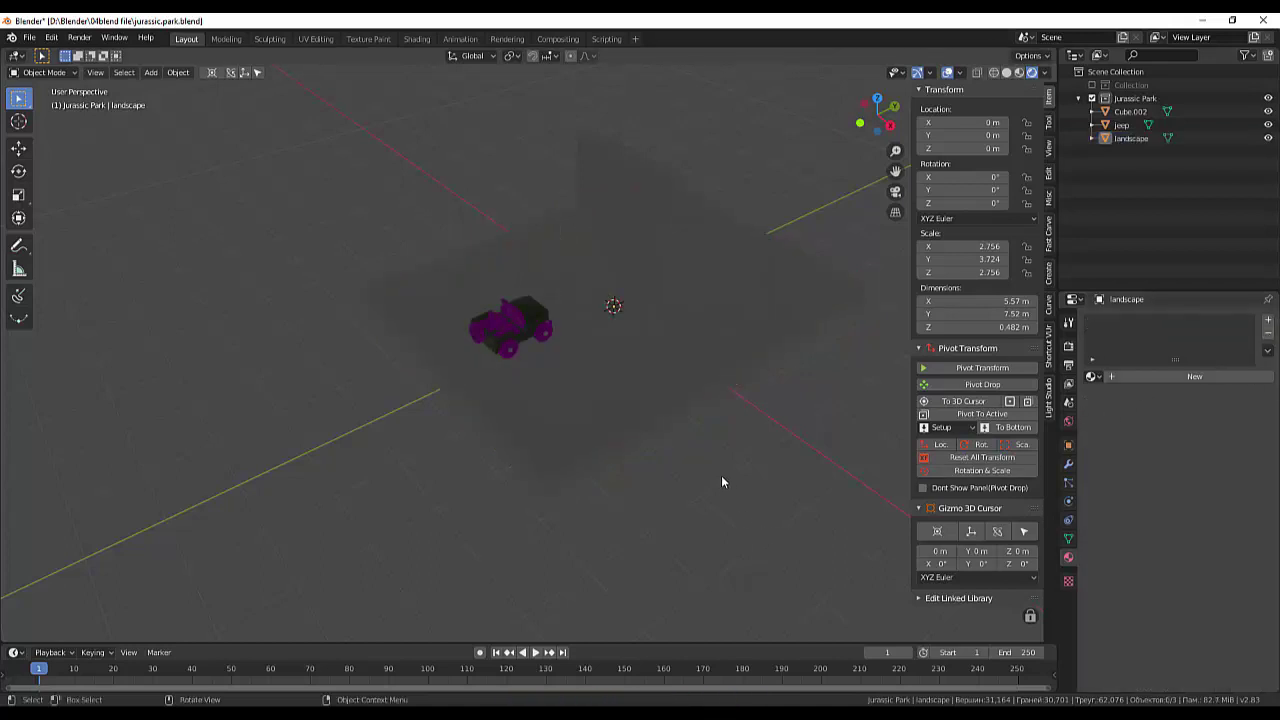
middle_click_drag(855, 205, 828, 232)
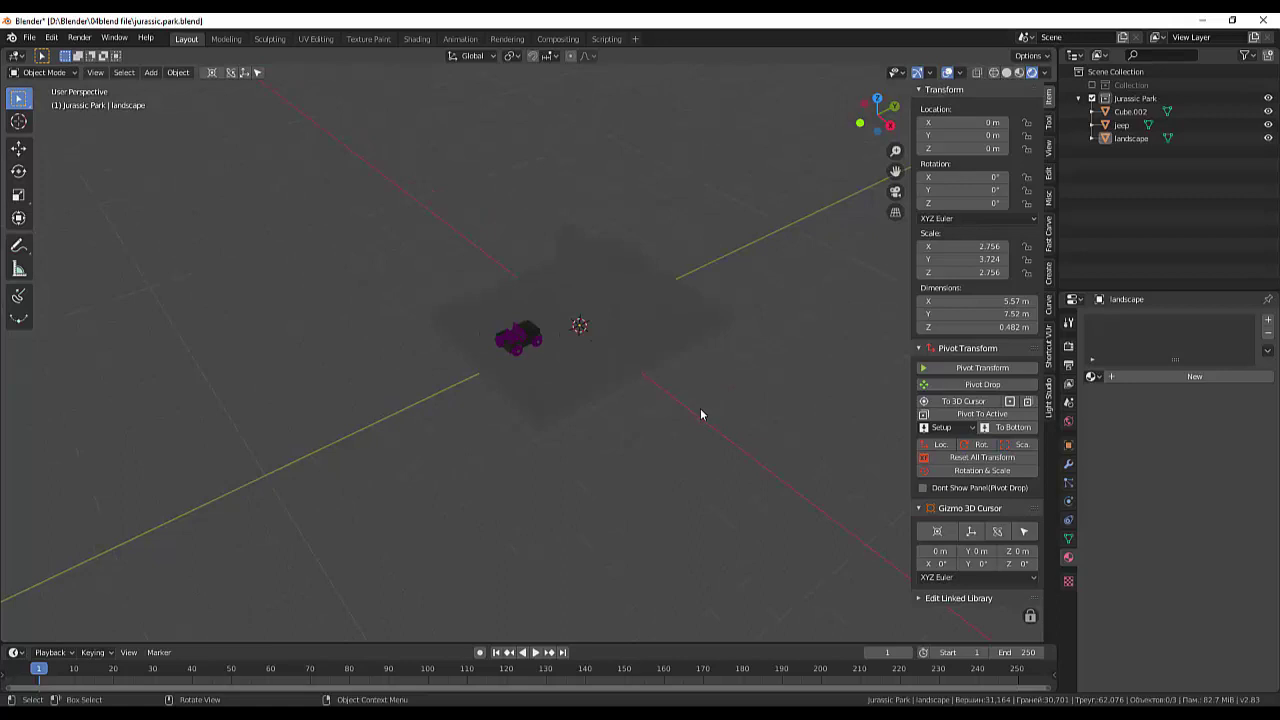
scroll(700, 413, "down", 2)
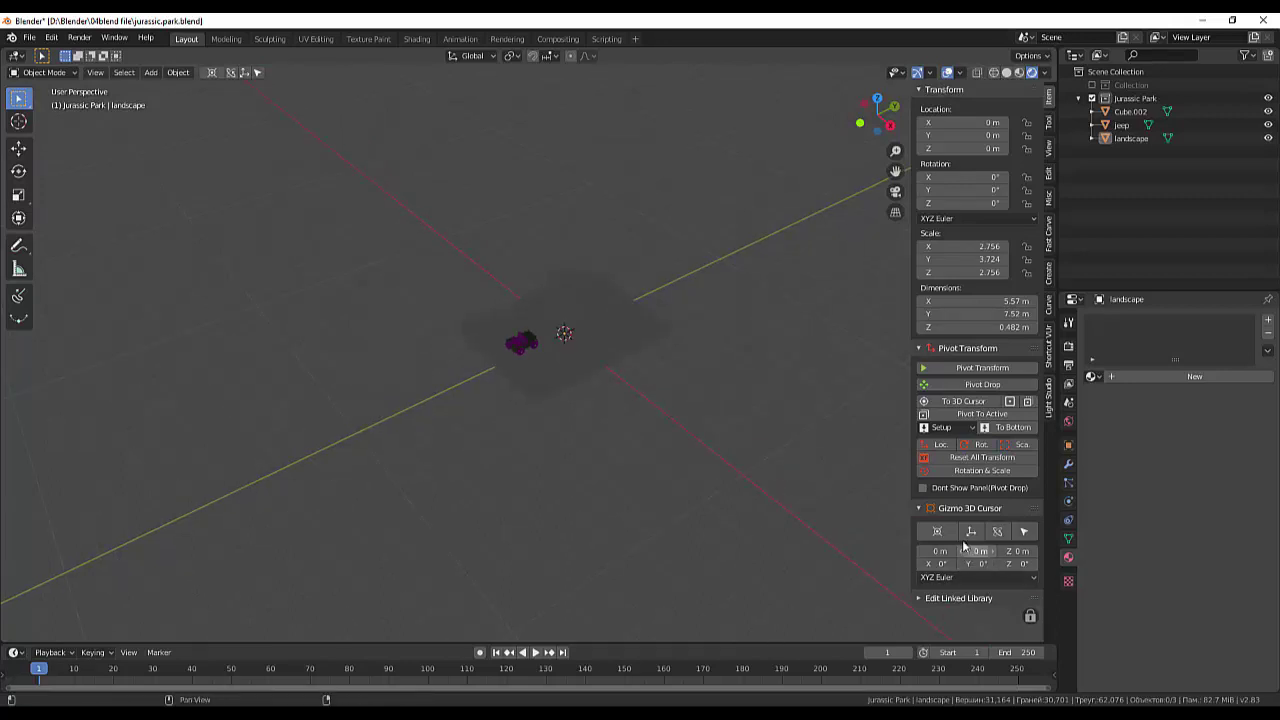
key("shift+a")
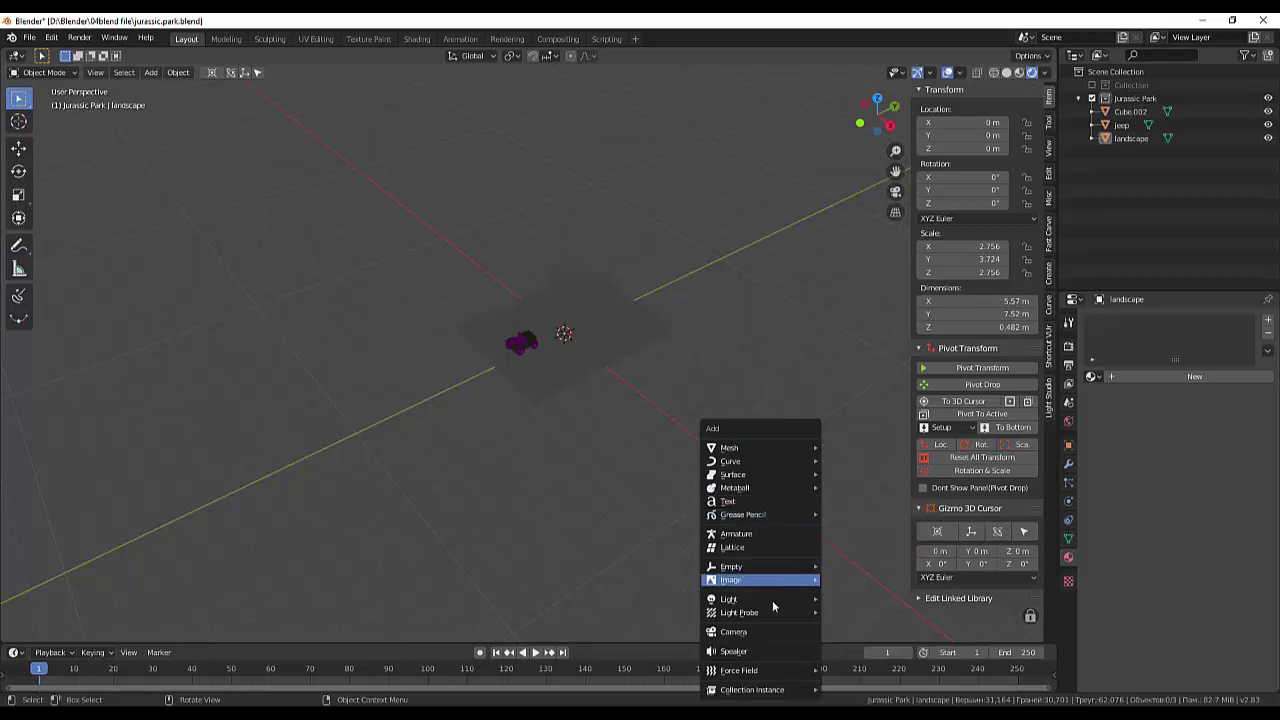
Add a Sun light and raise it 10.7 m along Z.
mouse_move(740, 599)
left_click(866, 614)
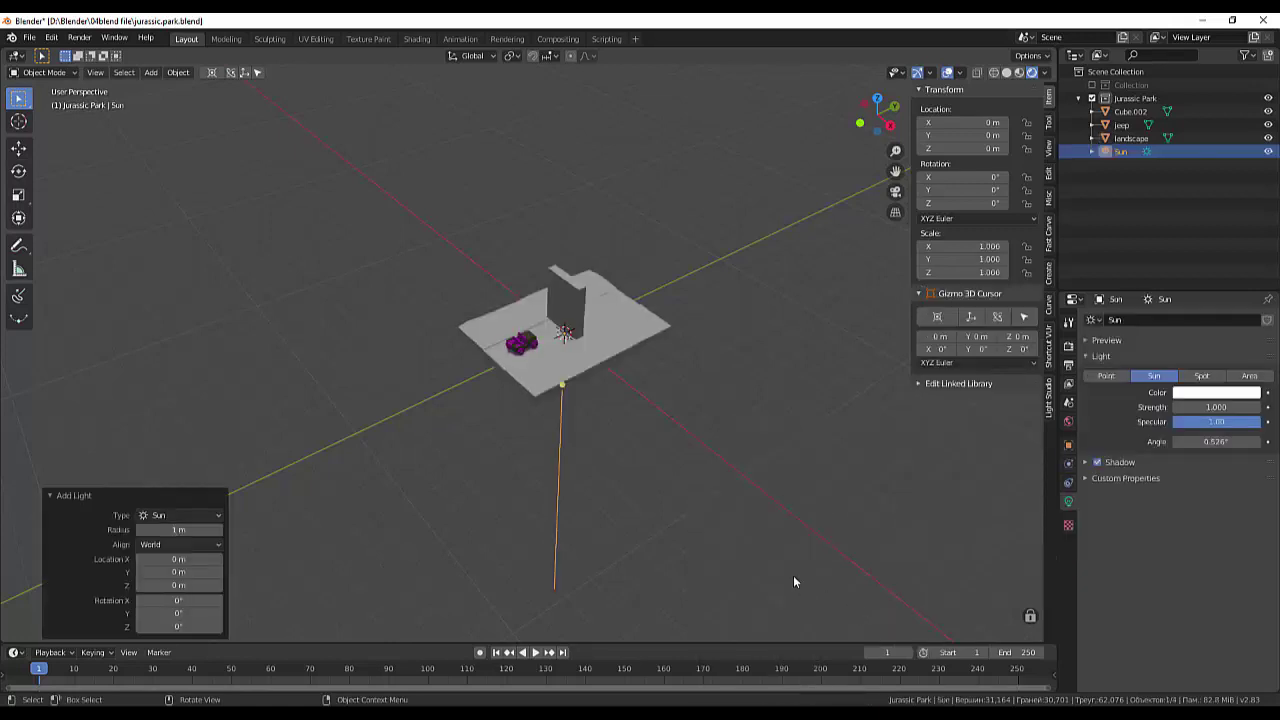
mouse_move(631, 434)
middle_mouse_down()
mouse_move(712, 422)
mouse_move(561, 332)
middle_mouse_up()
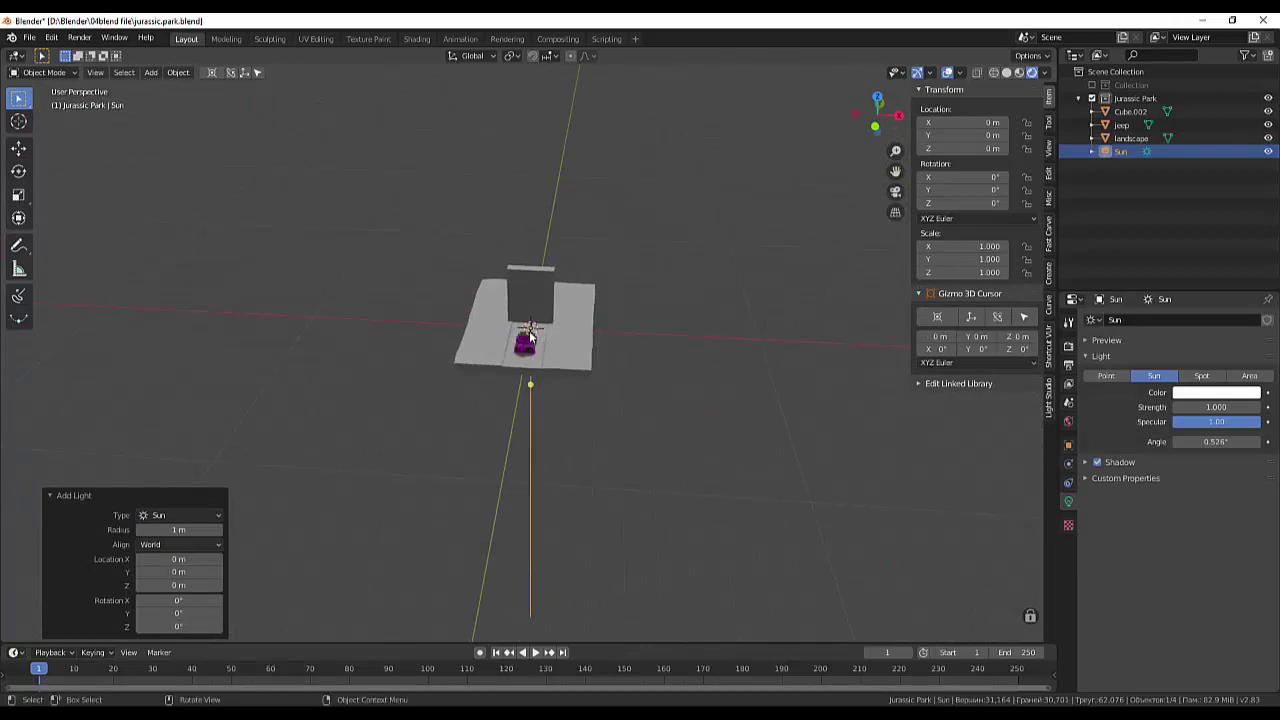
key("g")
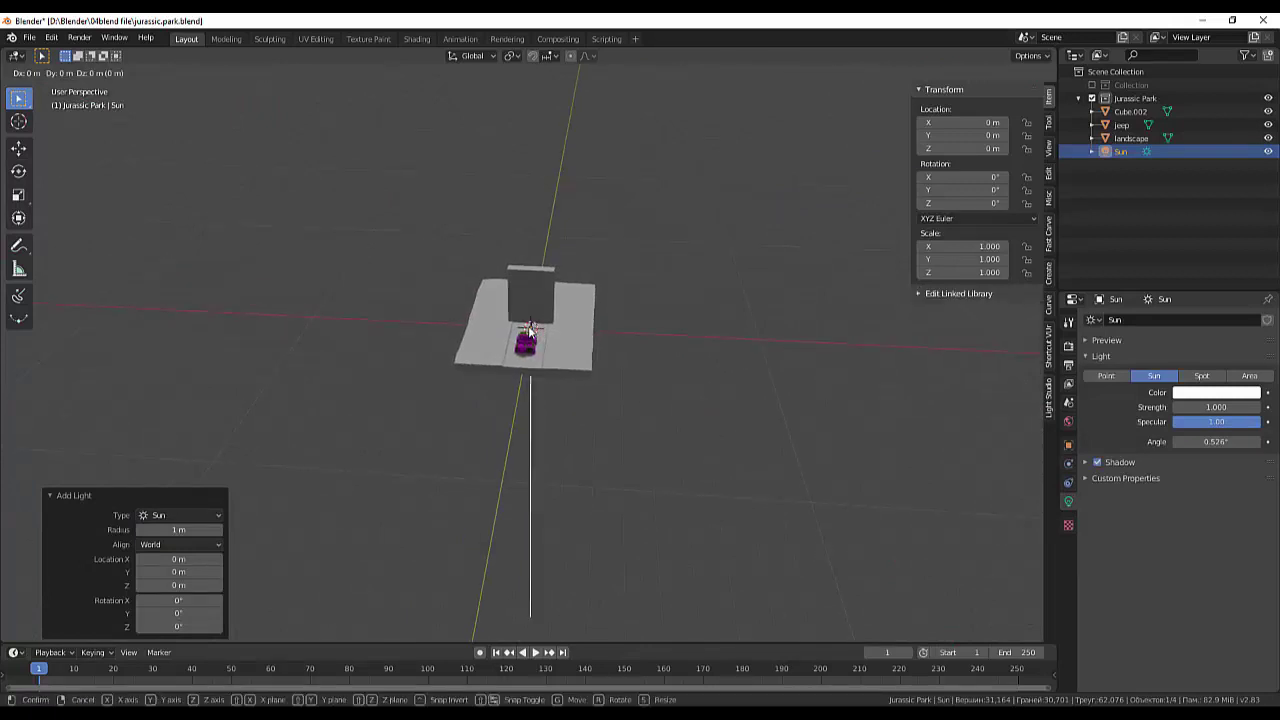
key("z")
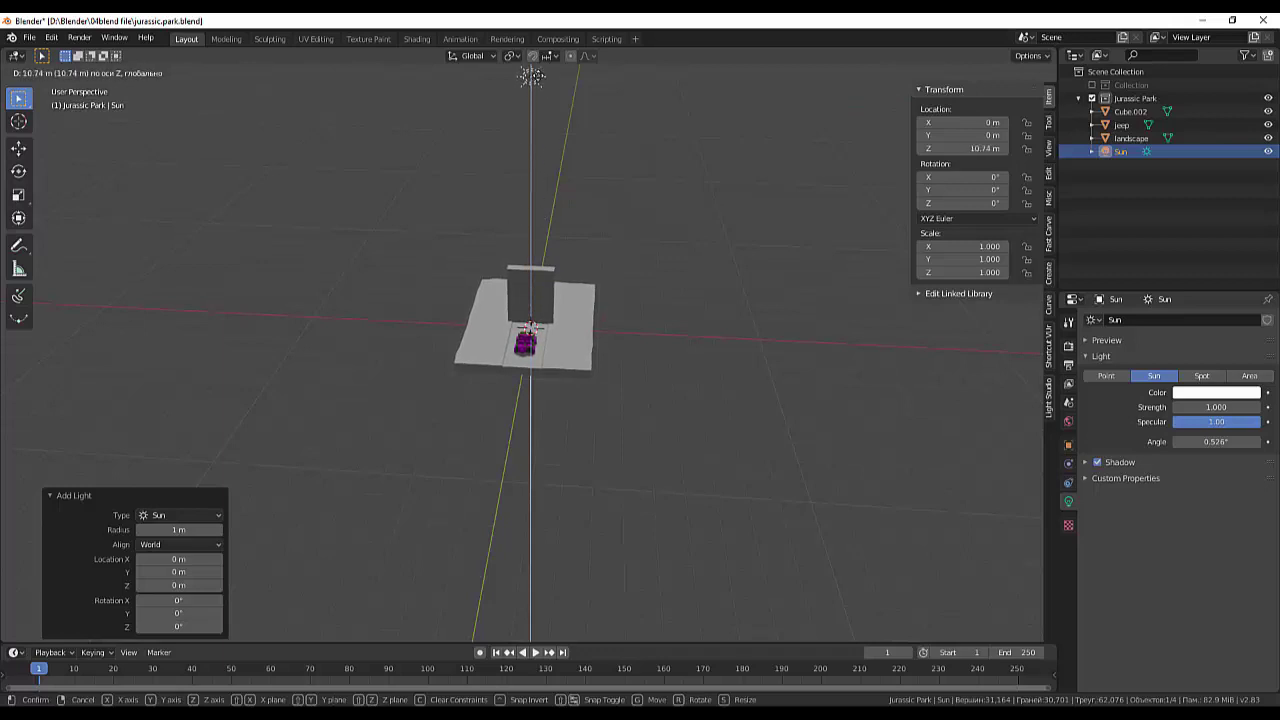
left_click(535, 90)
Set the Sun strength to 2.630.
middle_click_drag(678, 220, 584, 220)
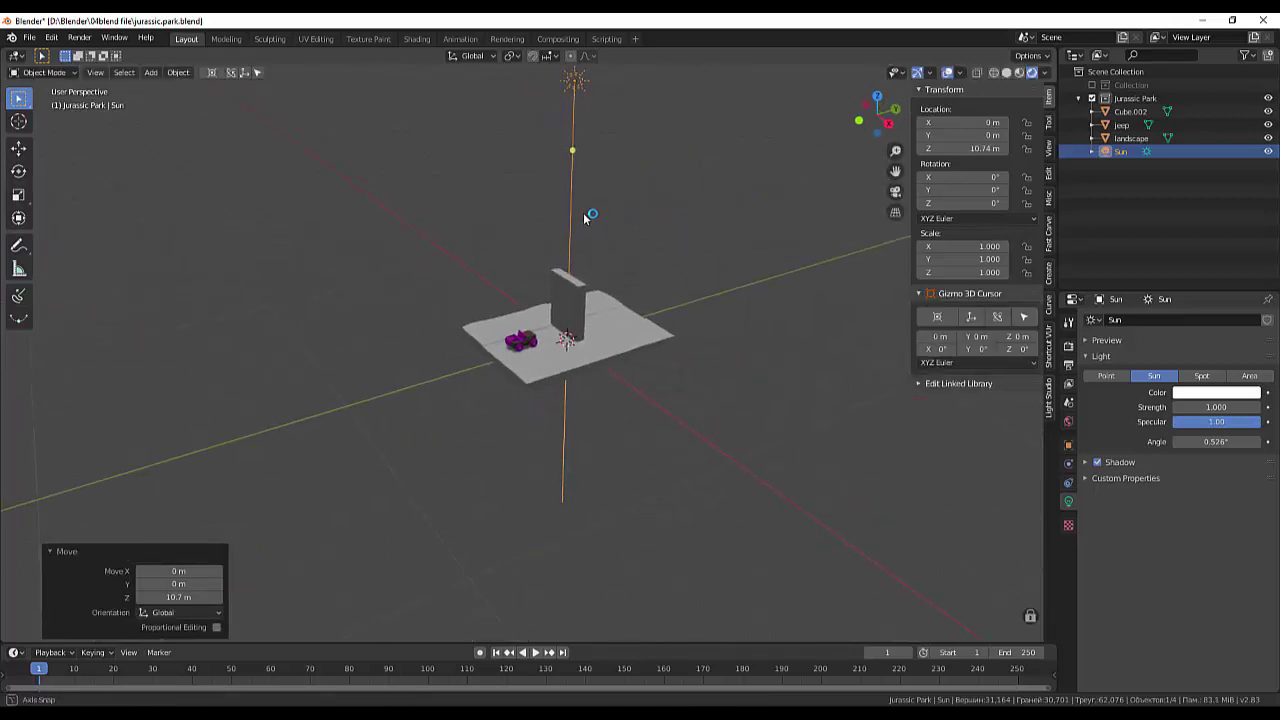
scroll(609, 350, "up", 3)
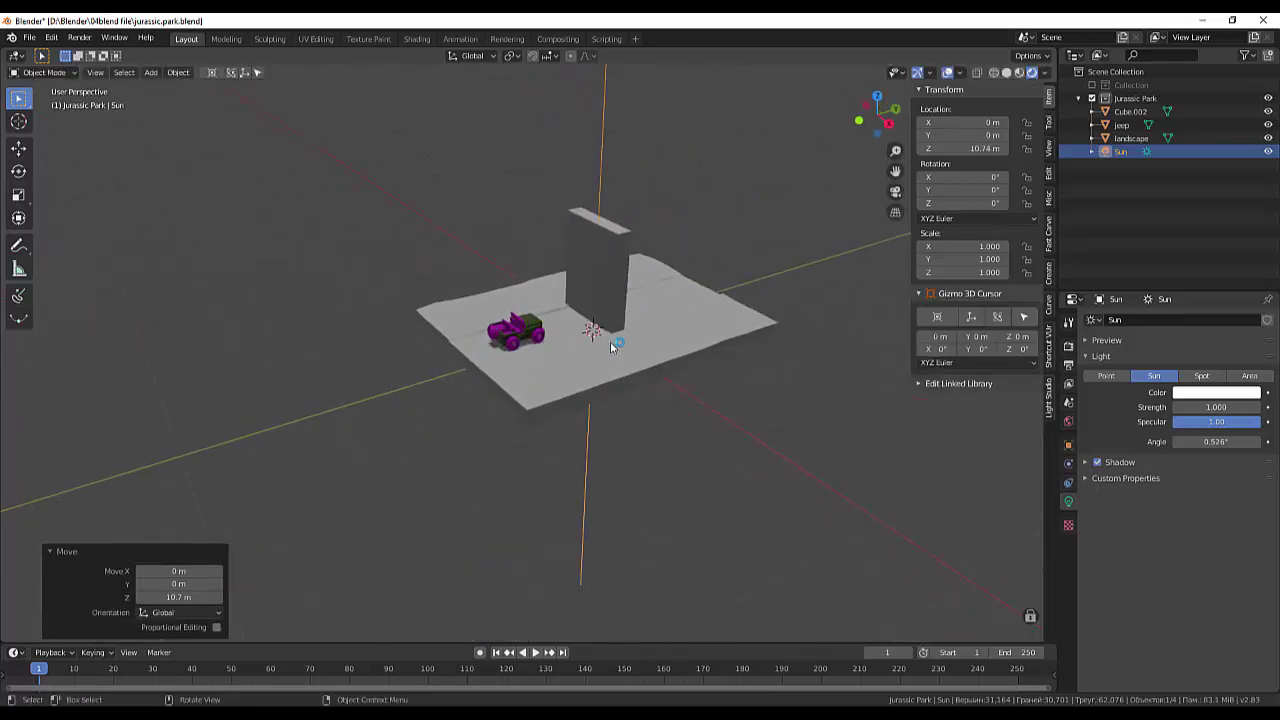
mouse_move(610, 341)
middle_mouse_down()
mouse_move(646, 363)
mouse_move(628, 345)
middle_mouse_up()
scroll(628, 345, "up", 3)
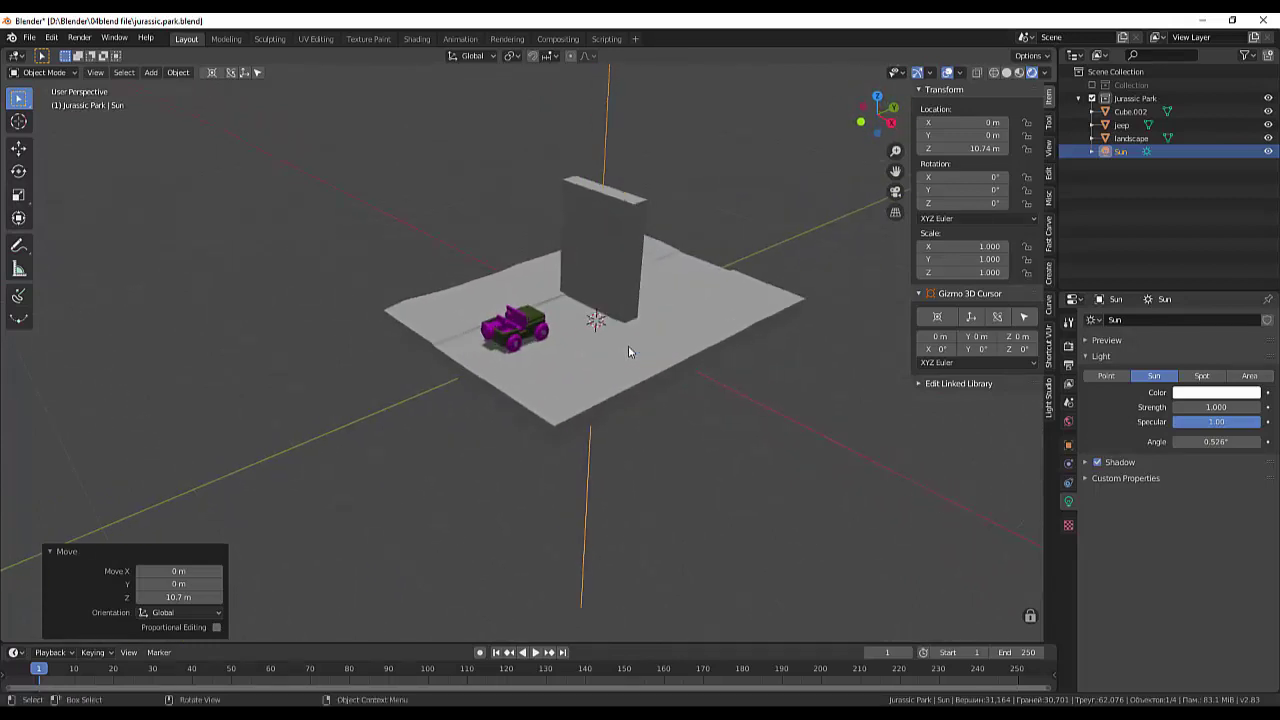
scroll(628, 345, "down", 5)
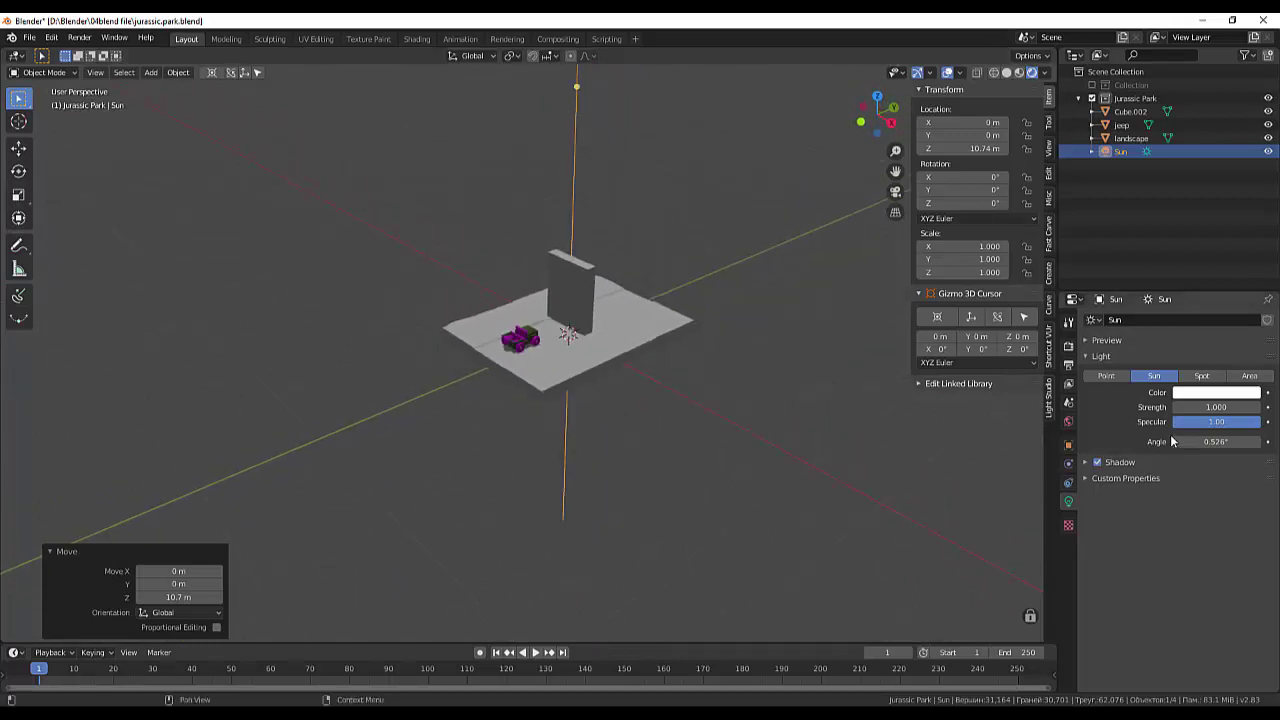
mouse_move(1216, 407)
left_mouse_down()
mouse_move(1250, 407)
mouse_move(1195, 407)
left_mouse_up()
left_click(696, 495)
Select the jeep to inspect its materials.
scroll(678, 441, "up", 2)
scroll(666, 432, "up", 3)
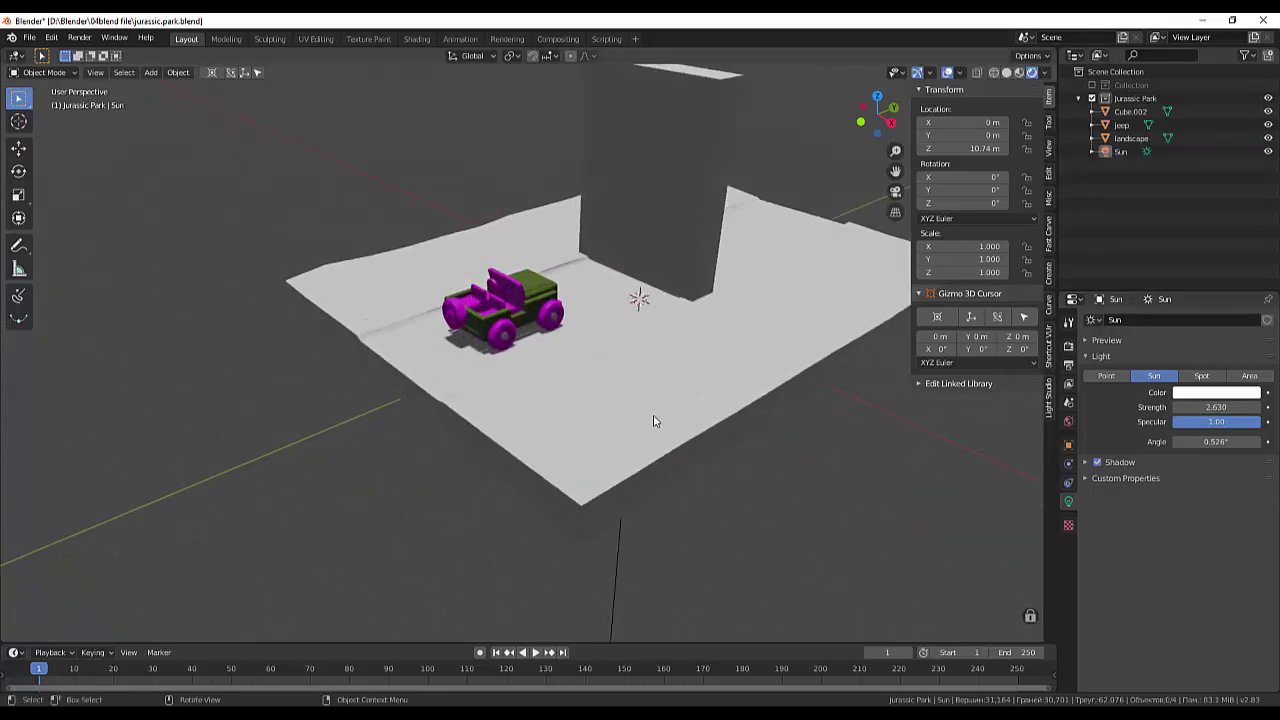
scroll(654, 423, "up", 2)
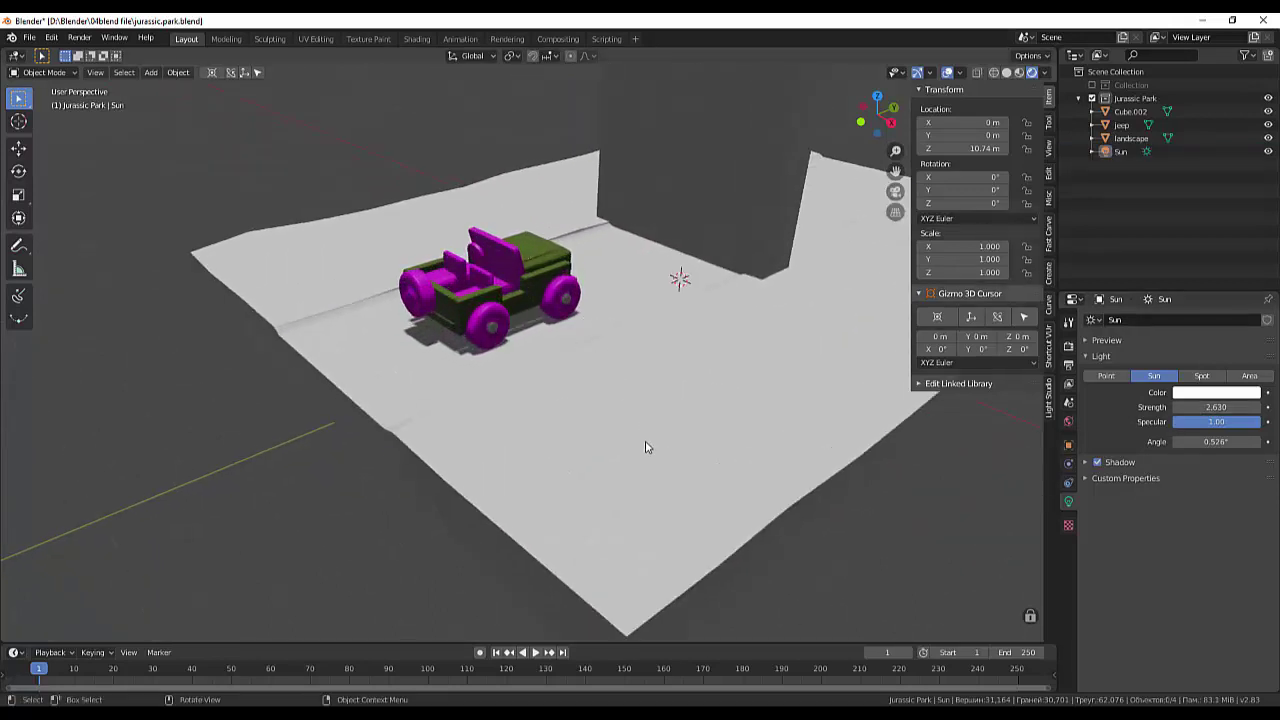
left_click(648, 448)
left_click(546, 280)
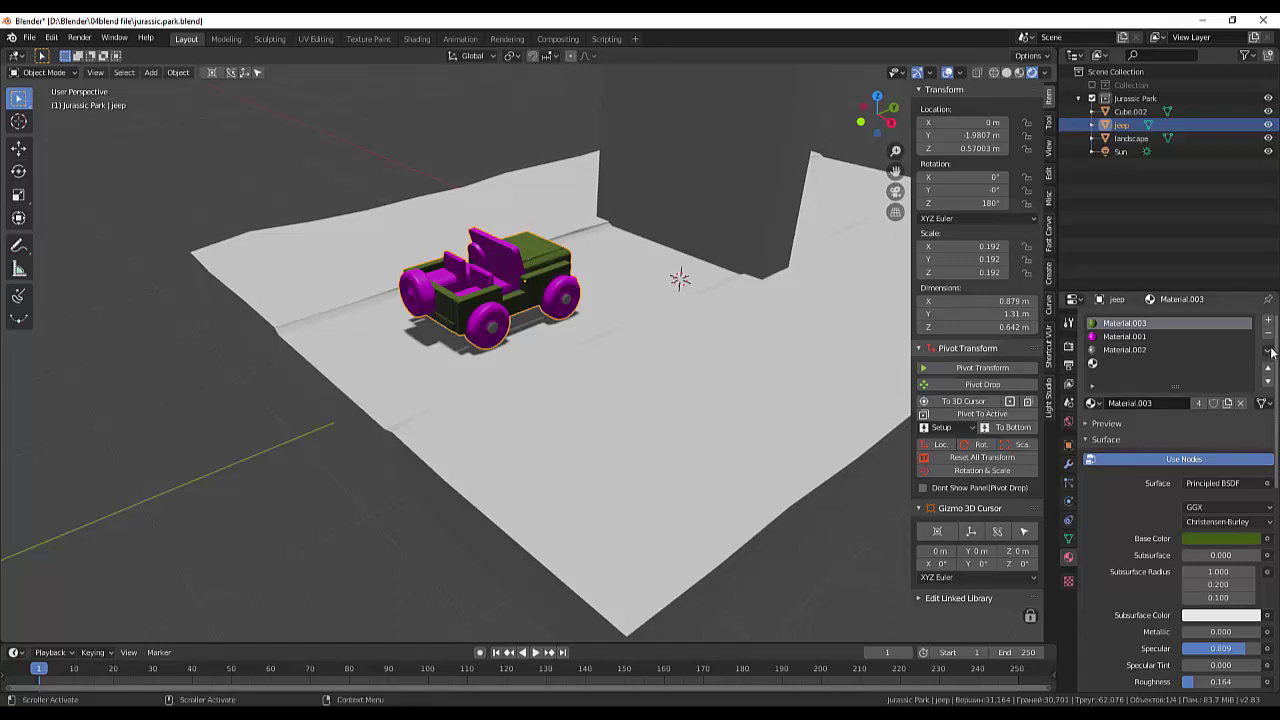
Remove all three material slots from the jeep.
left_click(1269, 336)
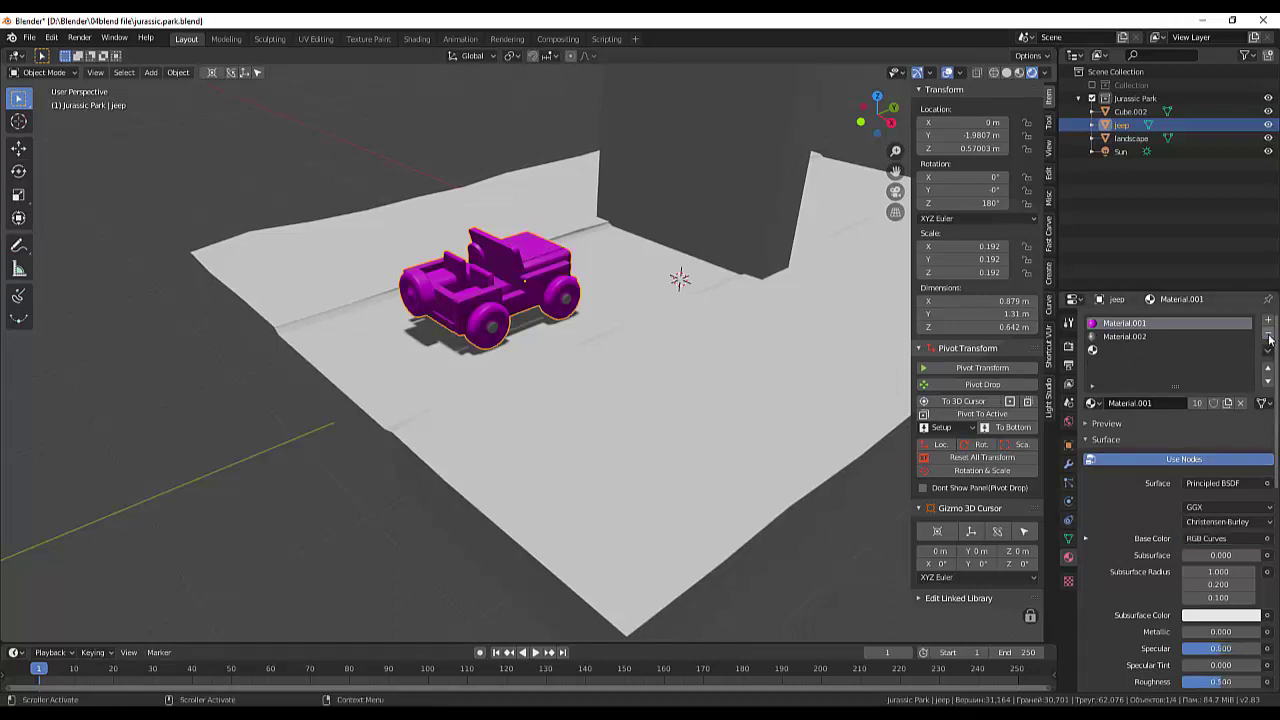
left_click(1269, 336)
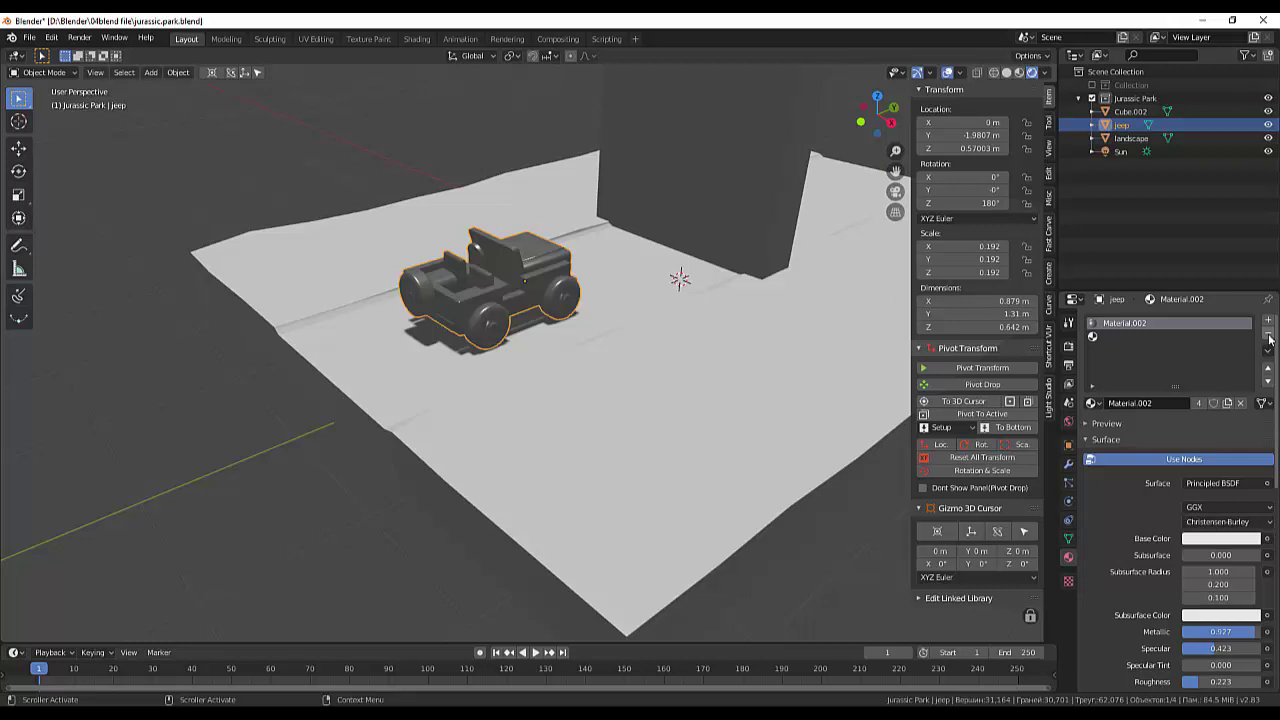
left_click(1269, 337)
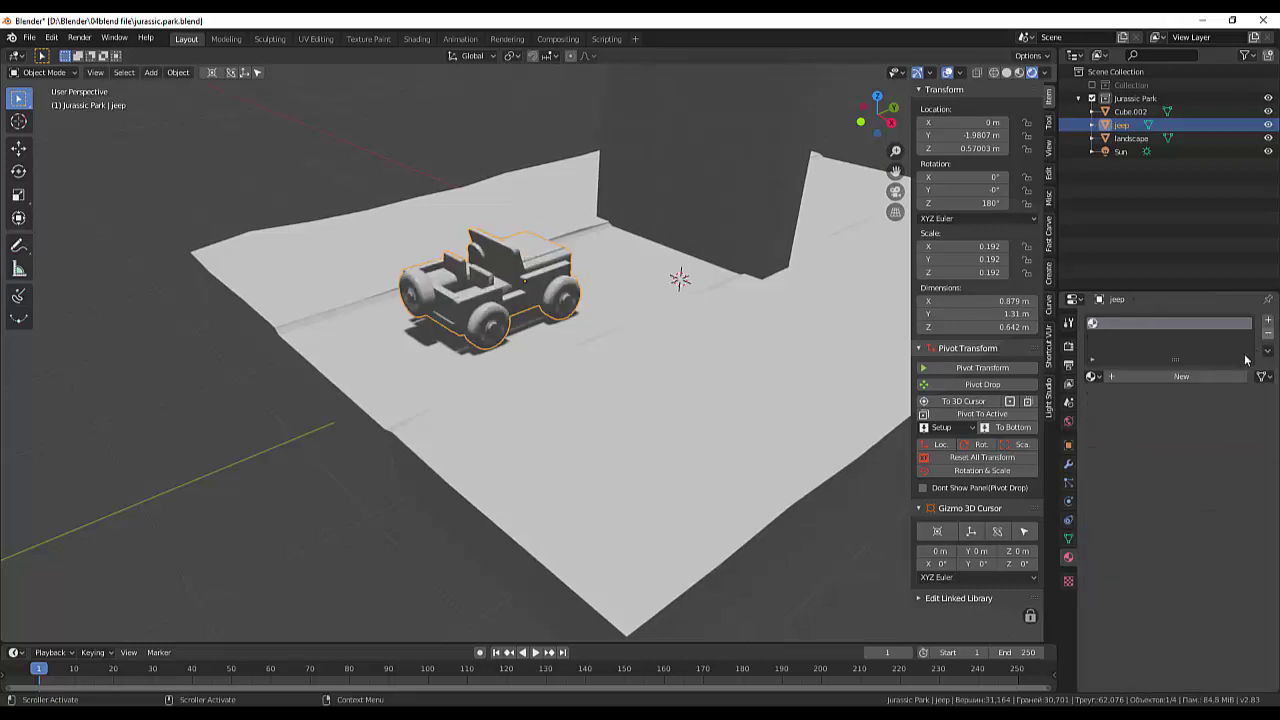
Deselect the jeep, select the Cube.002 wall, then select the landscape.
left_click(764, 597)
scroll(654, 314, "down", 3)
left_click(666, 231)
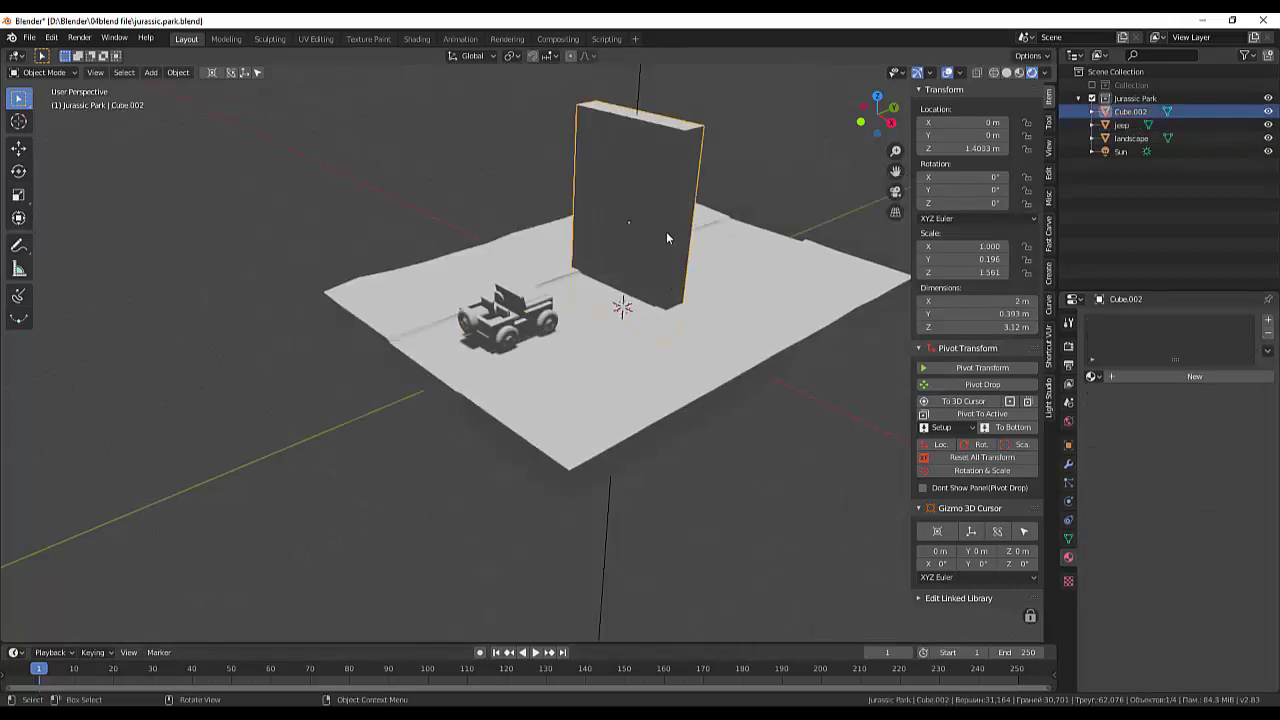
left_click(598, 367)
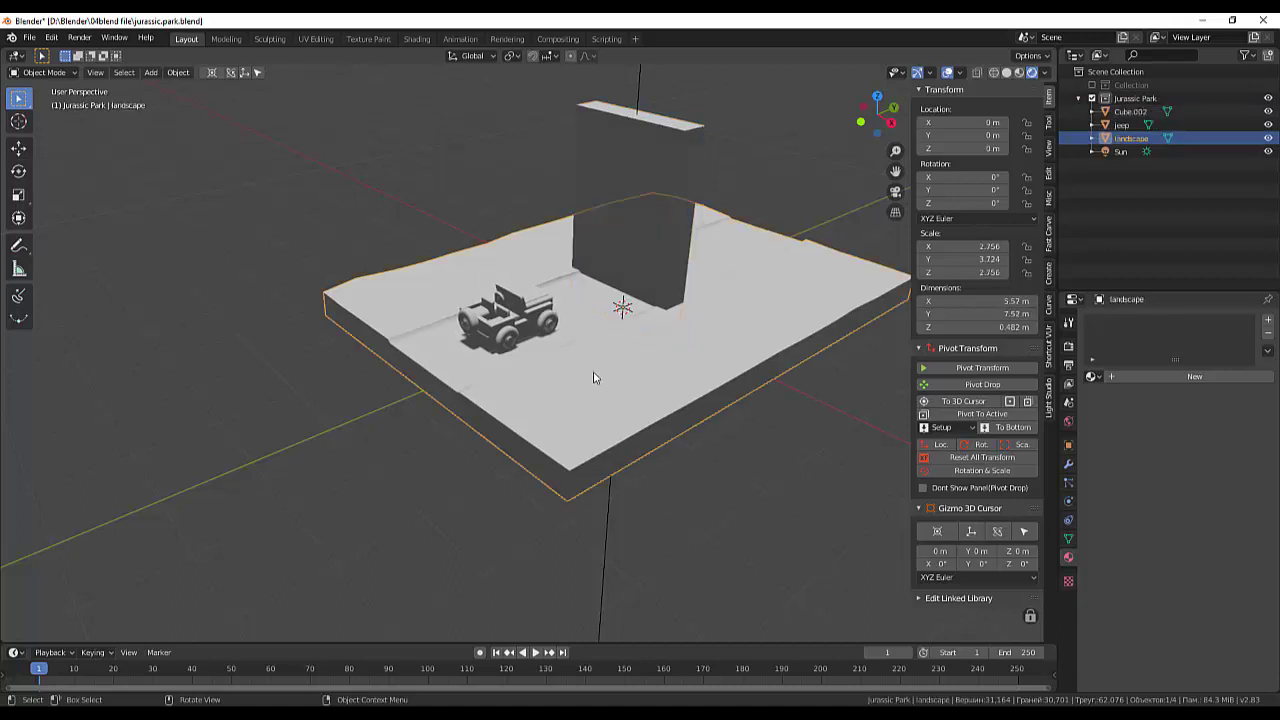
mouse_move(607, 412)
middle_mouse_down()
mouse_move(680, 423)
mouse_move(634, 414)
mouse_move(586, 430)
mouse_move(543, 490)
middle_mouse_up()
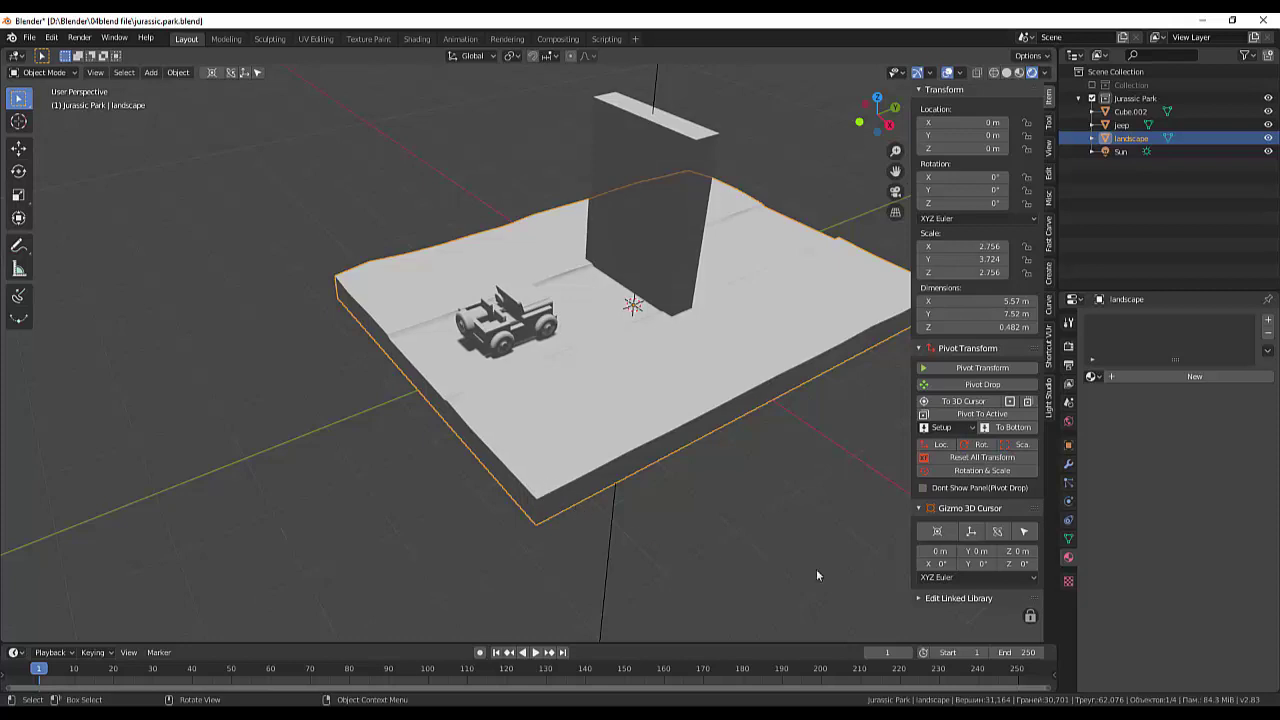
Give the landscape a new material with a sandy tan base colour (H 0.107, S 0.341, V 0.747).
left_click(1188, 377)
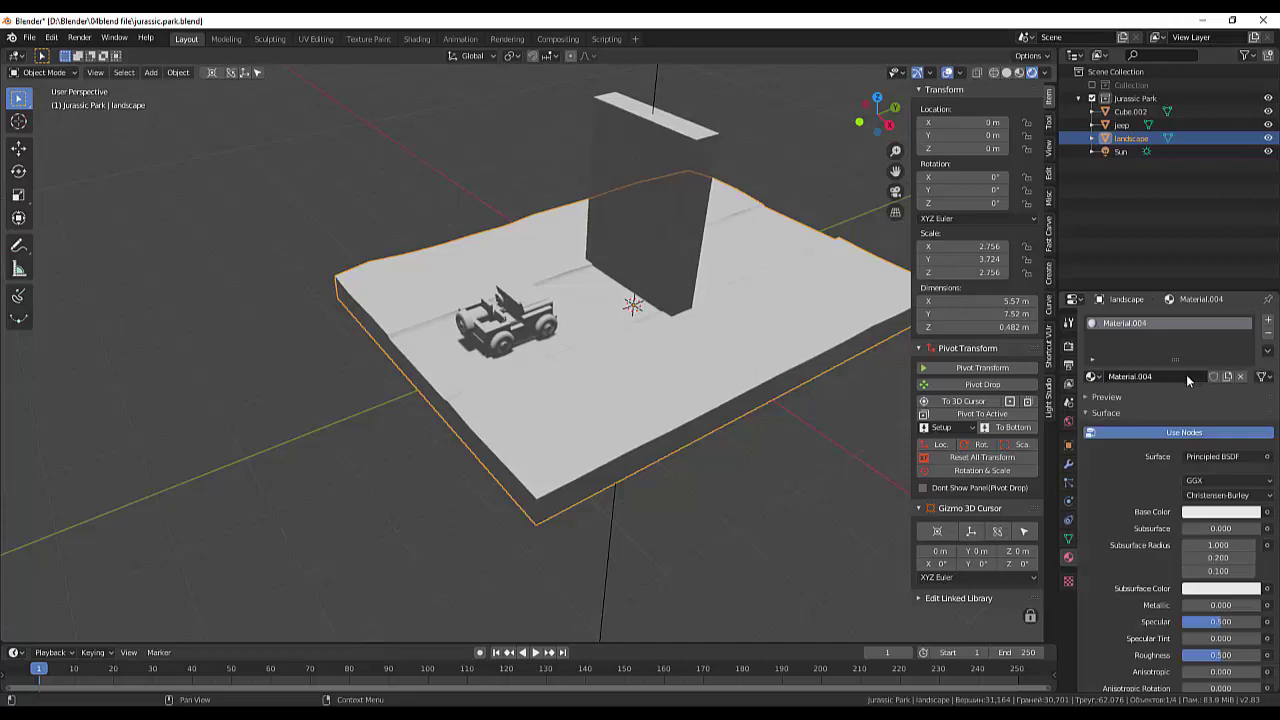
left_click(1221, 511)
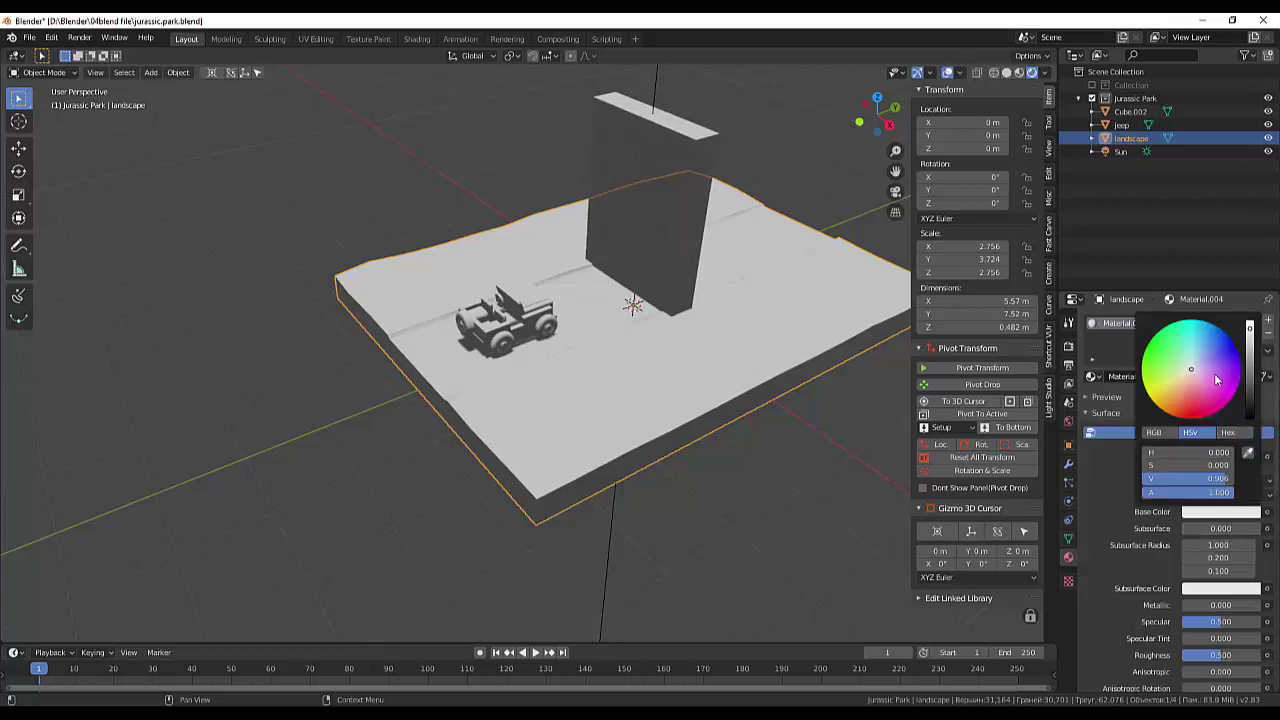
left_click(1179, 388)
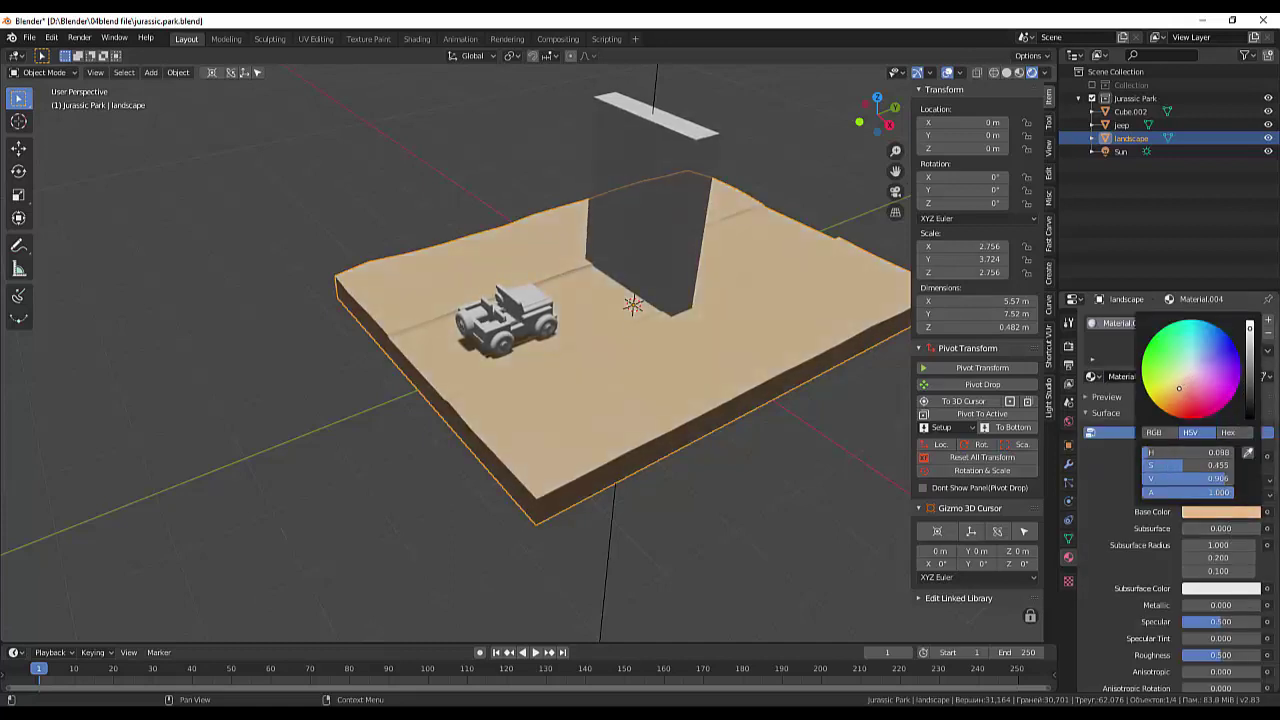
left_click_drag(1179, 388, 1184, 387)
left_click_drag(1250, 336, 1250, 352)
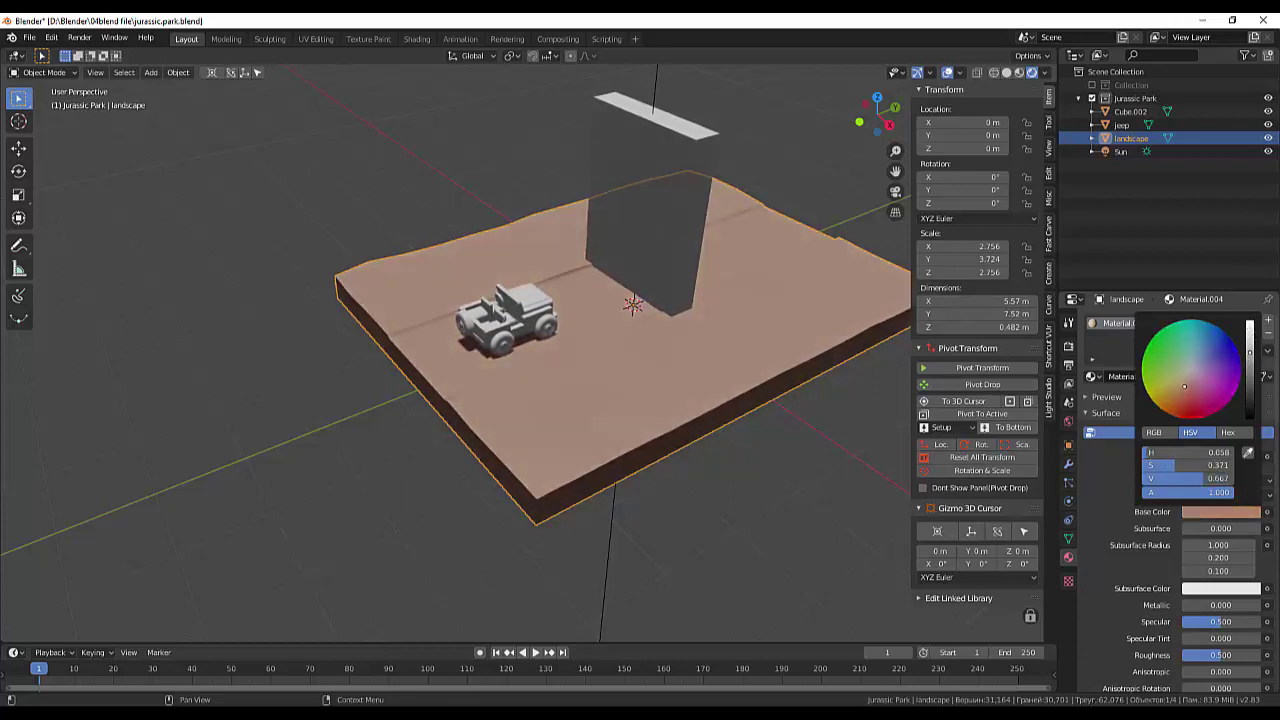
left_click_drag(1180, 392, 1180, 382)
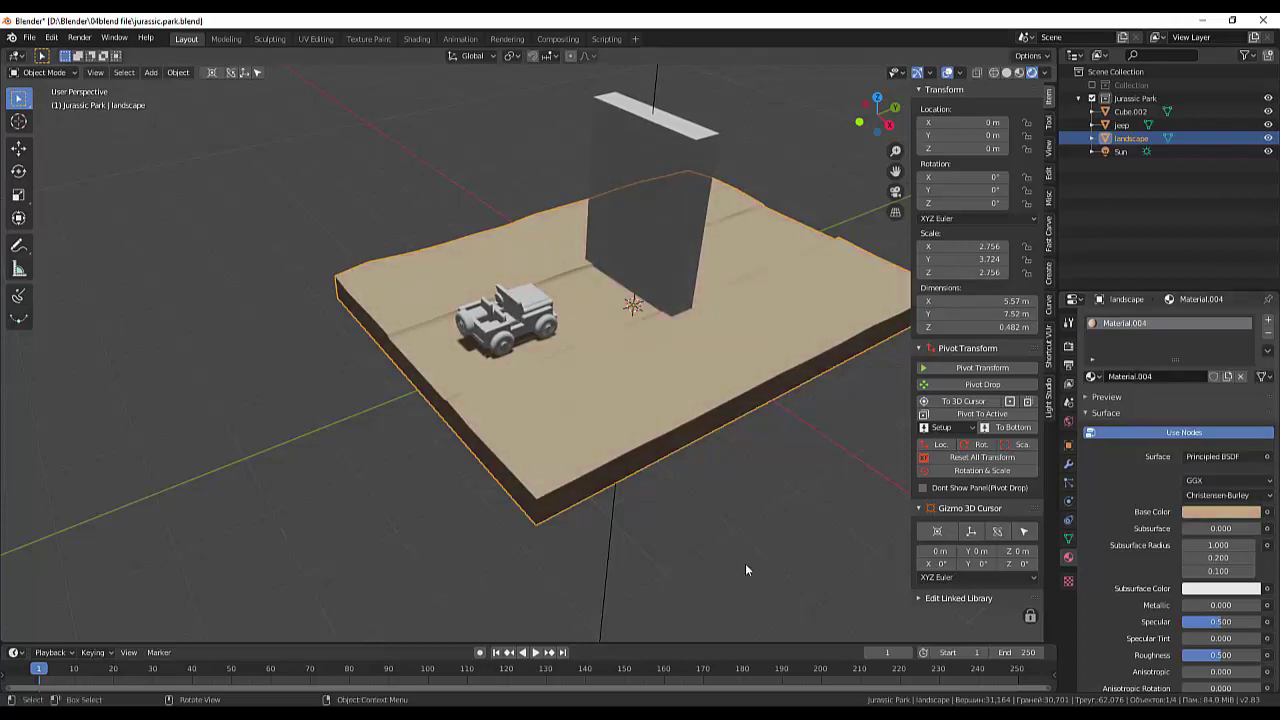
left_click(745, 563)
Reselect the landscape, enter Edit Mode and select a loop of its faces.
left_click(560, 422)
left_click(43, 73)
left_click(32, 103)
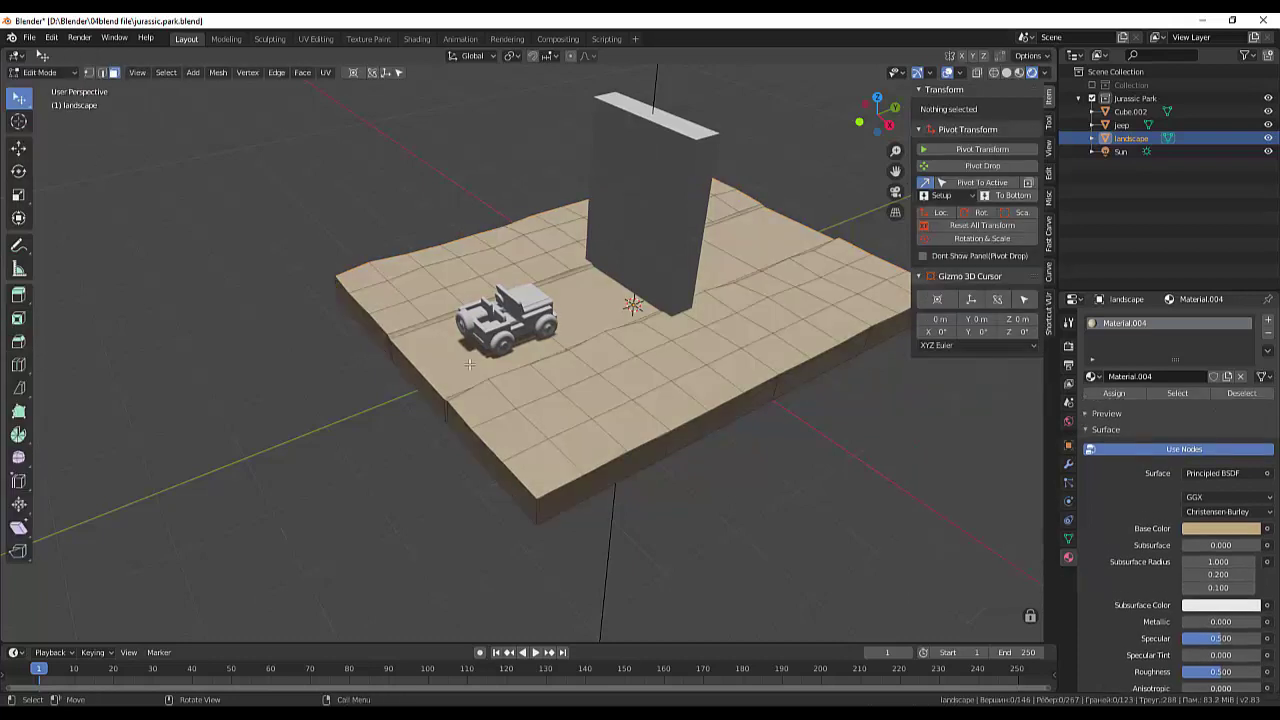
left_click(502, 402)
left_click(503, 406, "alt+shift")
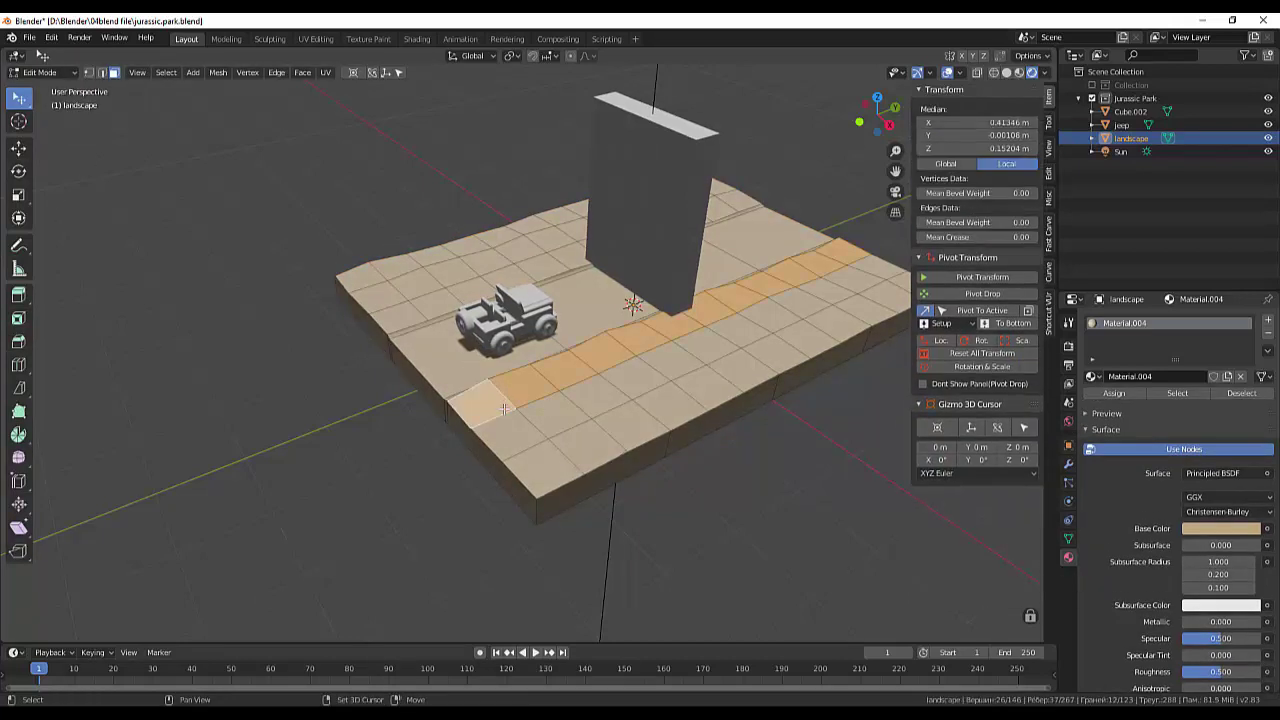
Add face loops and individual faces on the near side of the path to the selection.
left_click(561, 455, "alt+shift")
left_click(602, 438, "shift")
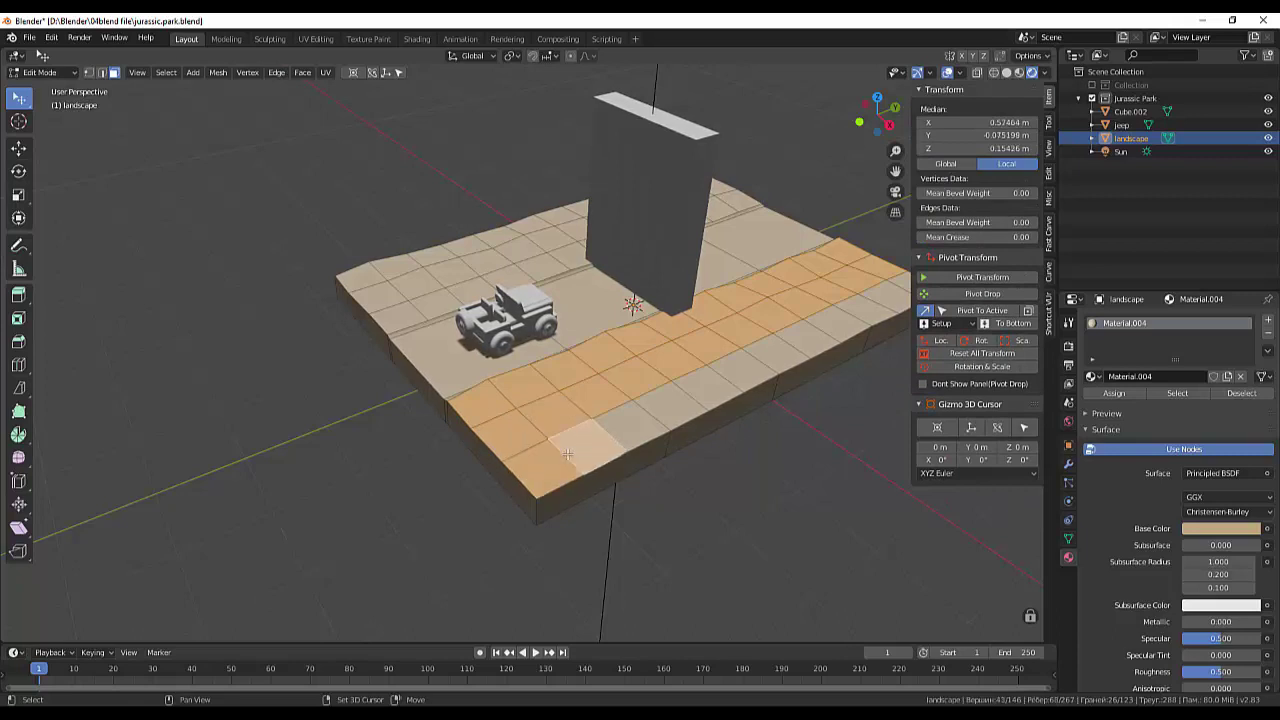
left_click(605, 435, "shift")
left_click(607, 433, "shift")
left_click(607, 433, "shift")
left_click(608, 433, "shift")
left_click(608, 434, "shift")
left_click(609, 434, "shift")
left_click(609, 434, "shift")
left_click(650, 415, "shift")
left_click(650, 415, "shift")
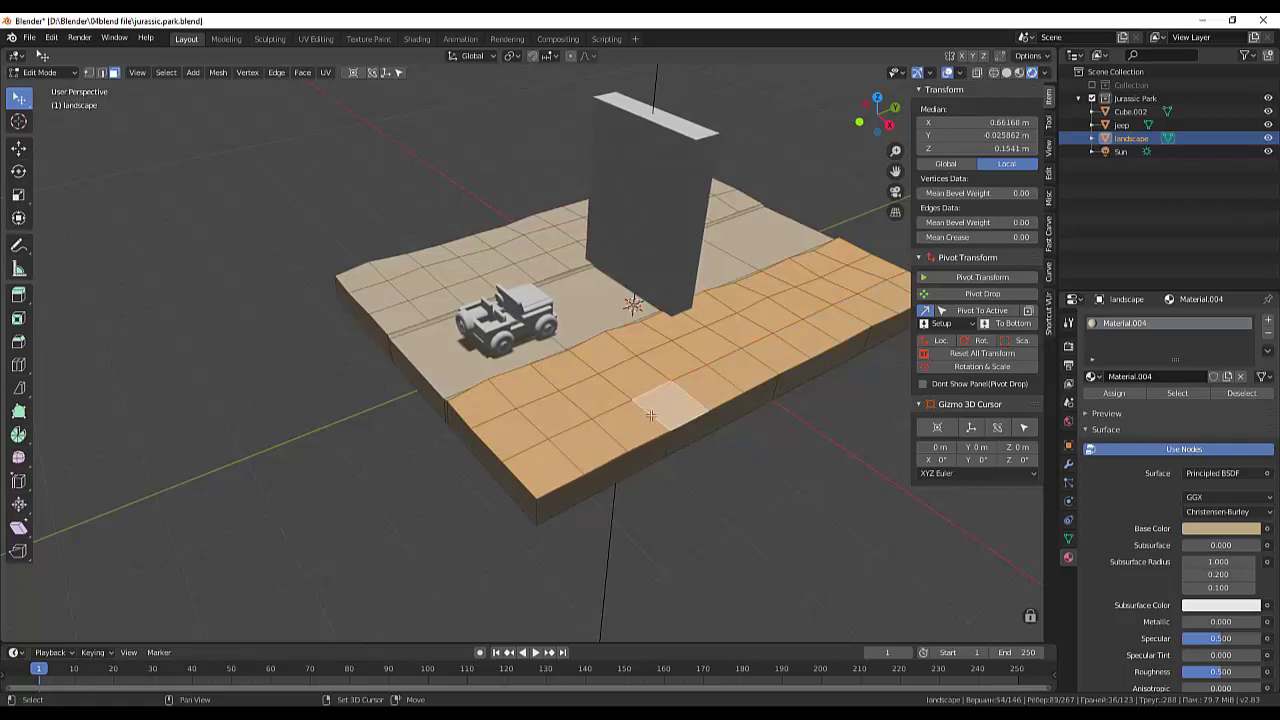
On the far side of the path, add several rows of faces to the selection.
mouse_move(519, 377)
middle_mouse_down()
mouse_move(737, 443)
mouse_move(821, 421)
middle_mouse_up()
scroll(821, 421, "down", 3)
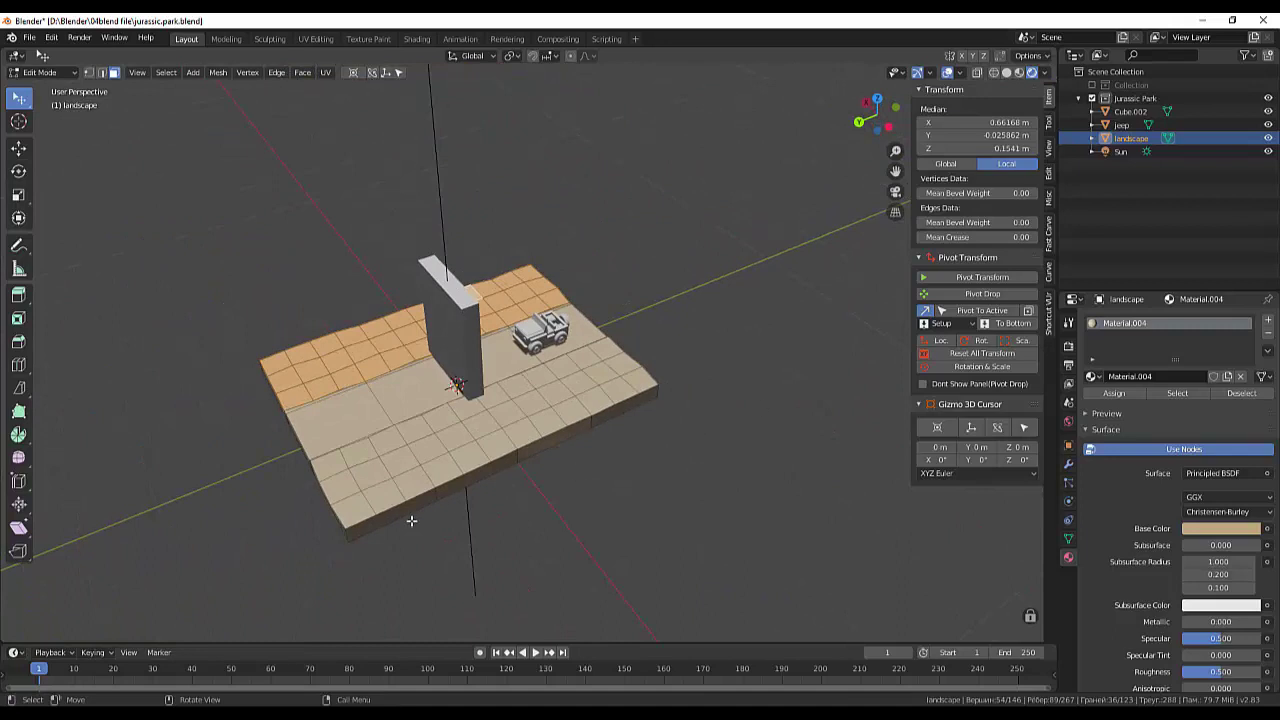
left_click(348, 461, "shift")
left_click(344, 462, "alt+shift")
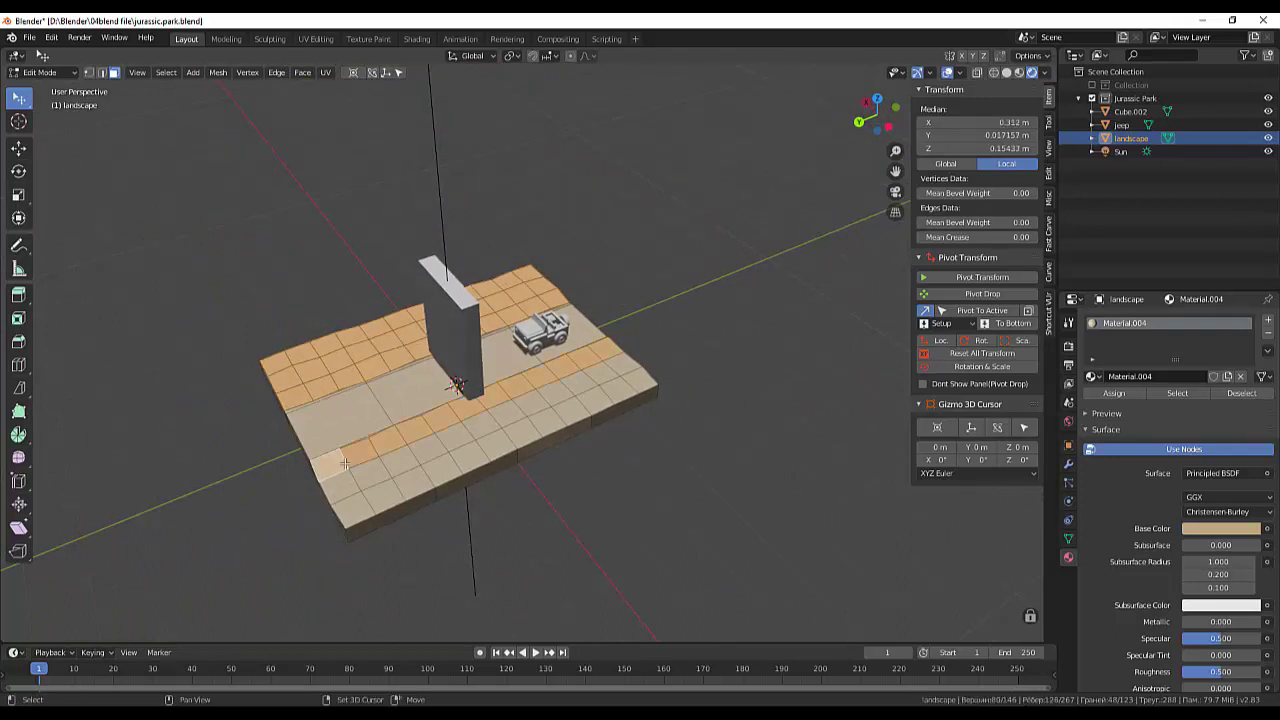
left_click(357, 487, "alt+shift")
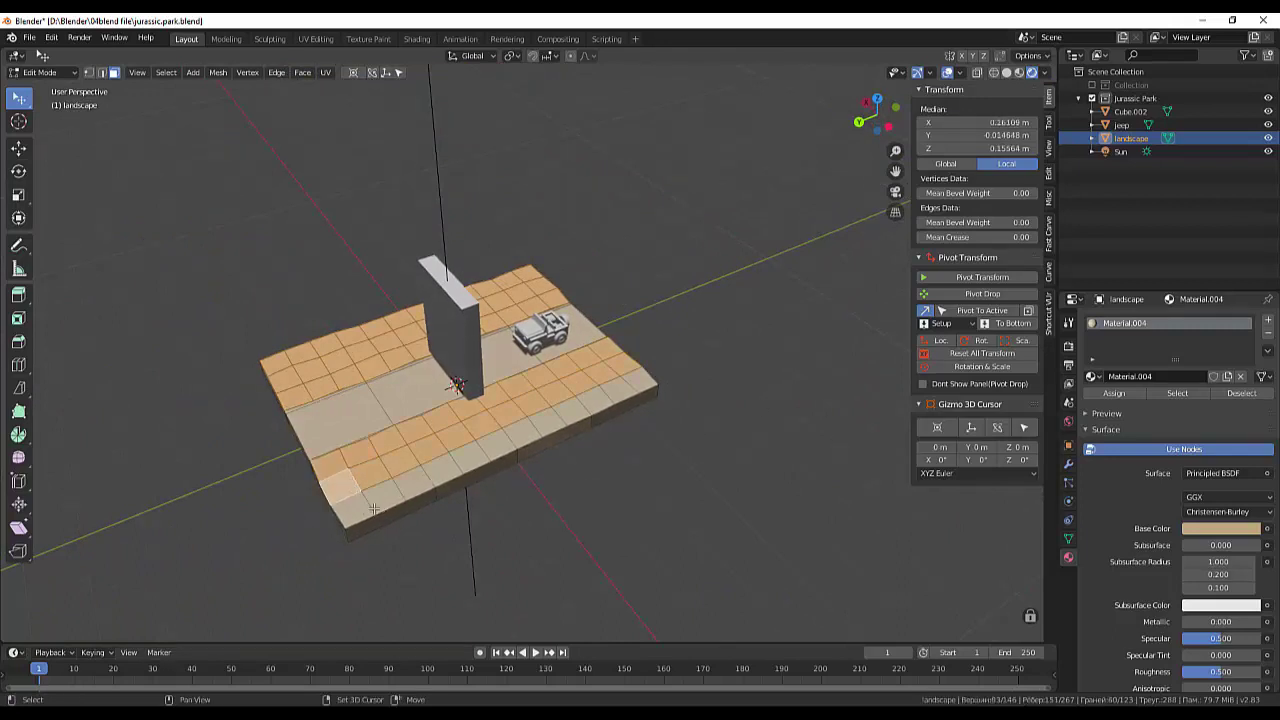
left_click(372, 509, "alt+shift")
mouse_move(418, 522)
middle_mouse_down()
mouse_move(499, 529)
mouse_move(402, 534)
middle_mouse_up()
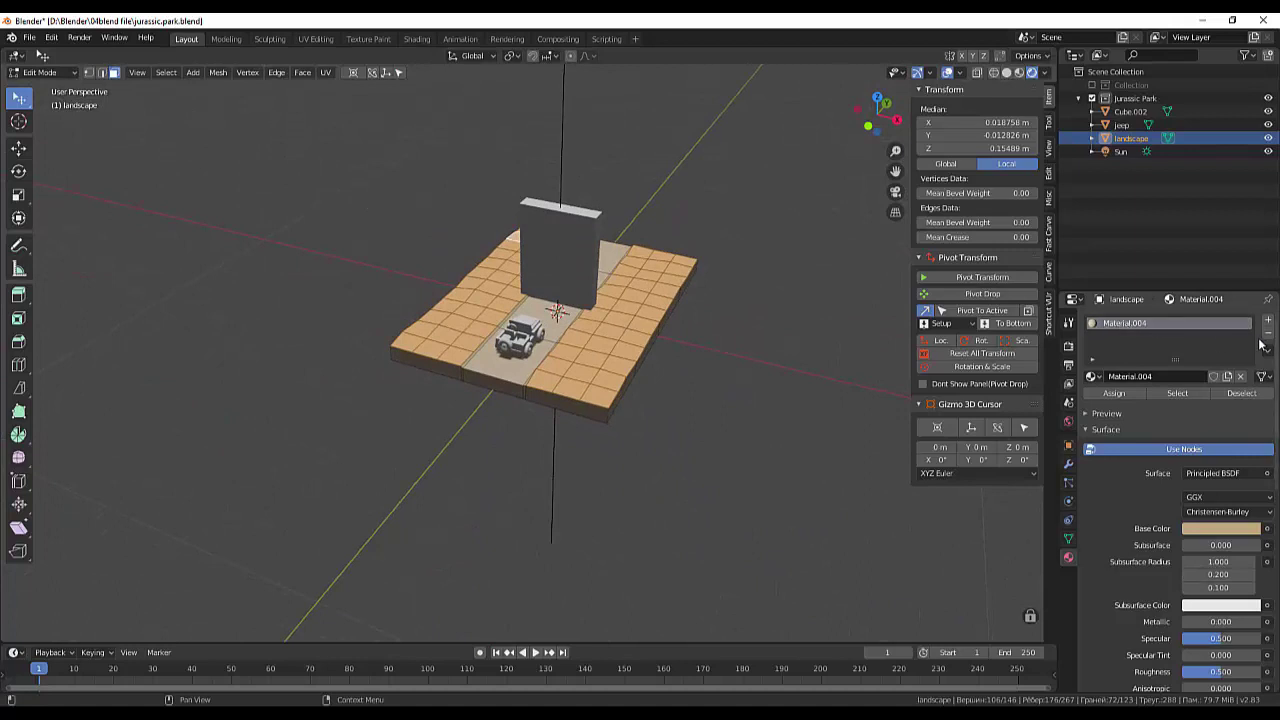
Create Material.005 in a new slot with a light green colour and assign it to the selected faces.
left_click(1268, 320)
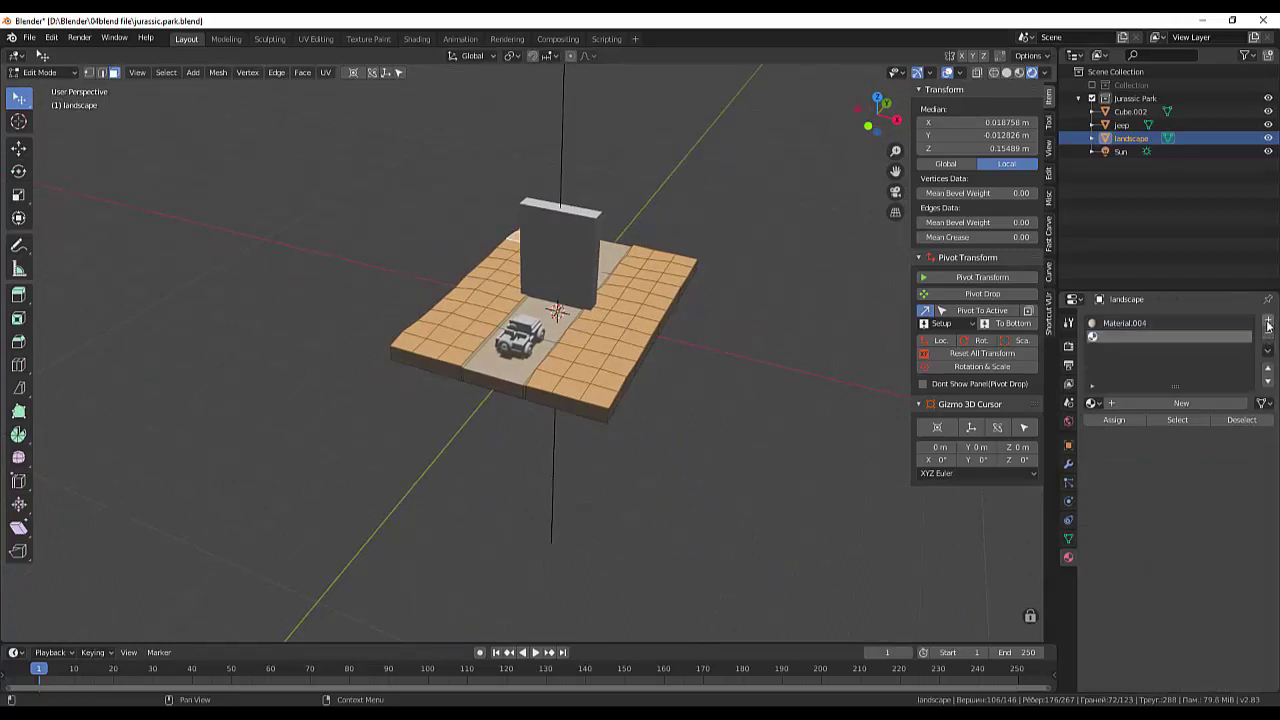
left_click(1147, 402)
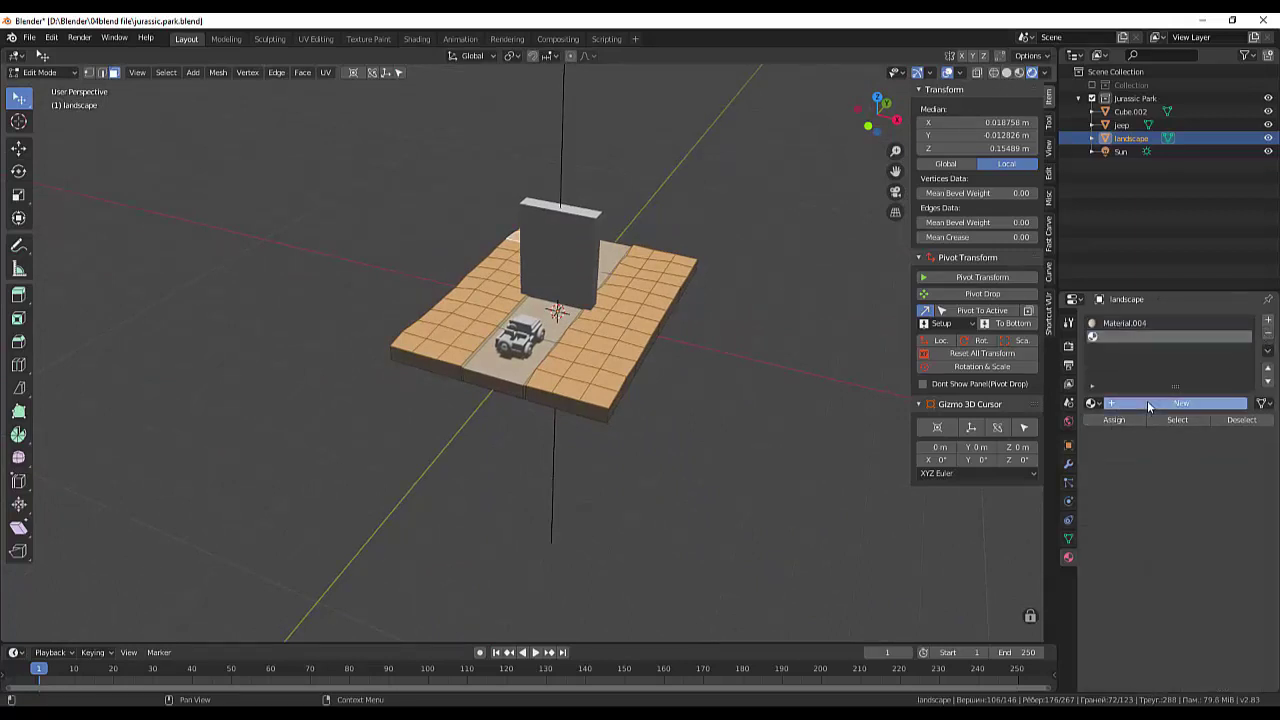
left_click(1220, 555)
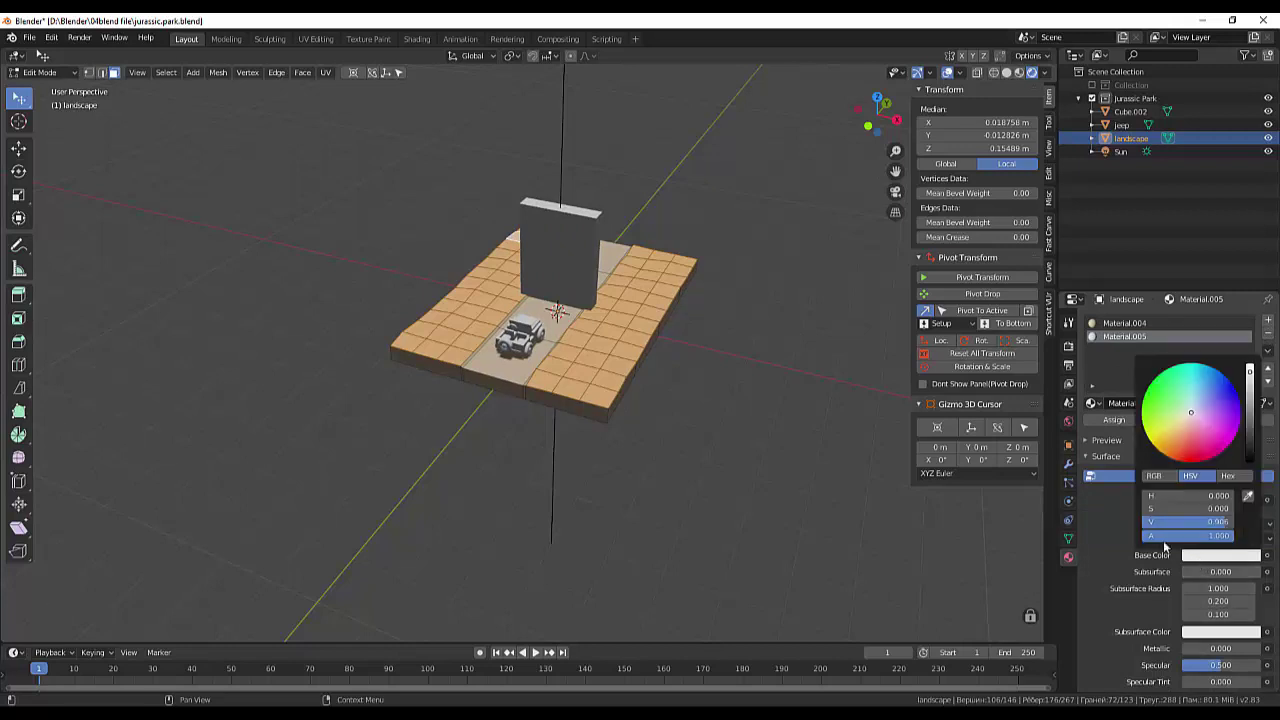
left_click(1179, 411)
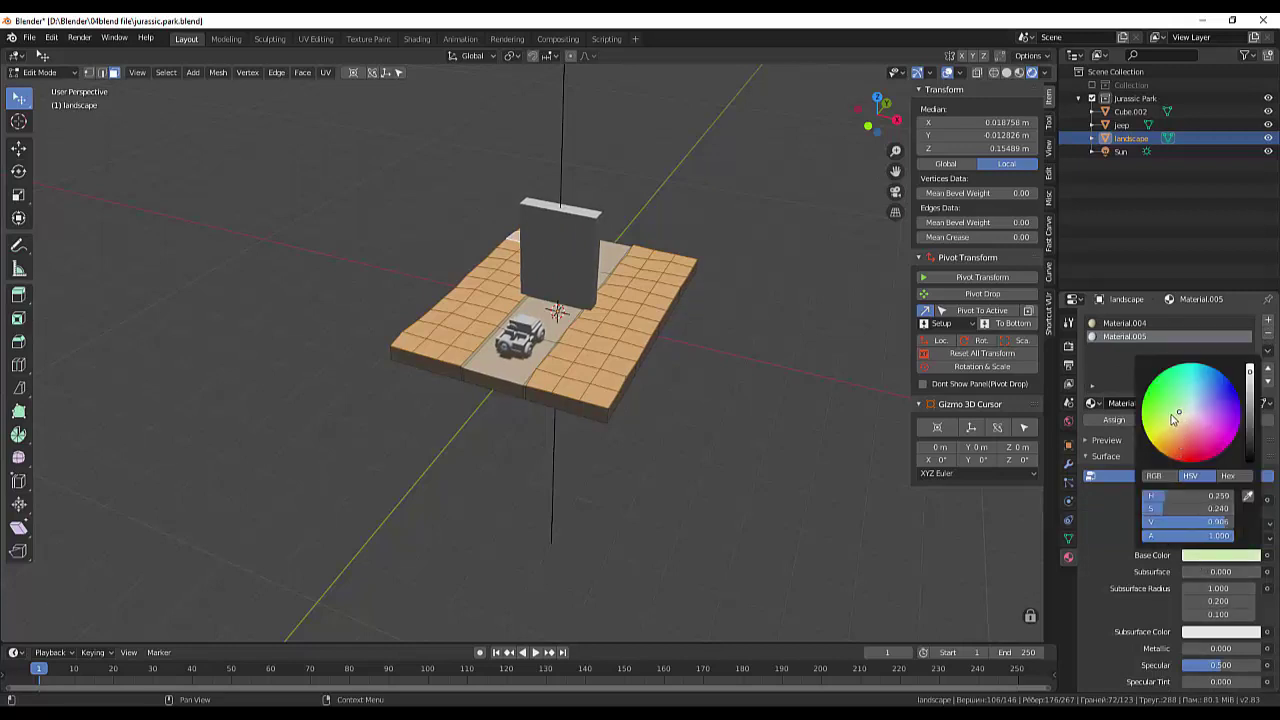
left_click(1170, 422)
mouse_move(1170, 422)
left_mouse_down()
mouse_move(1154, 411)
mouse_move(1165, 414)
left_mouse_up()
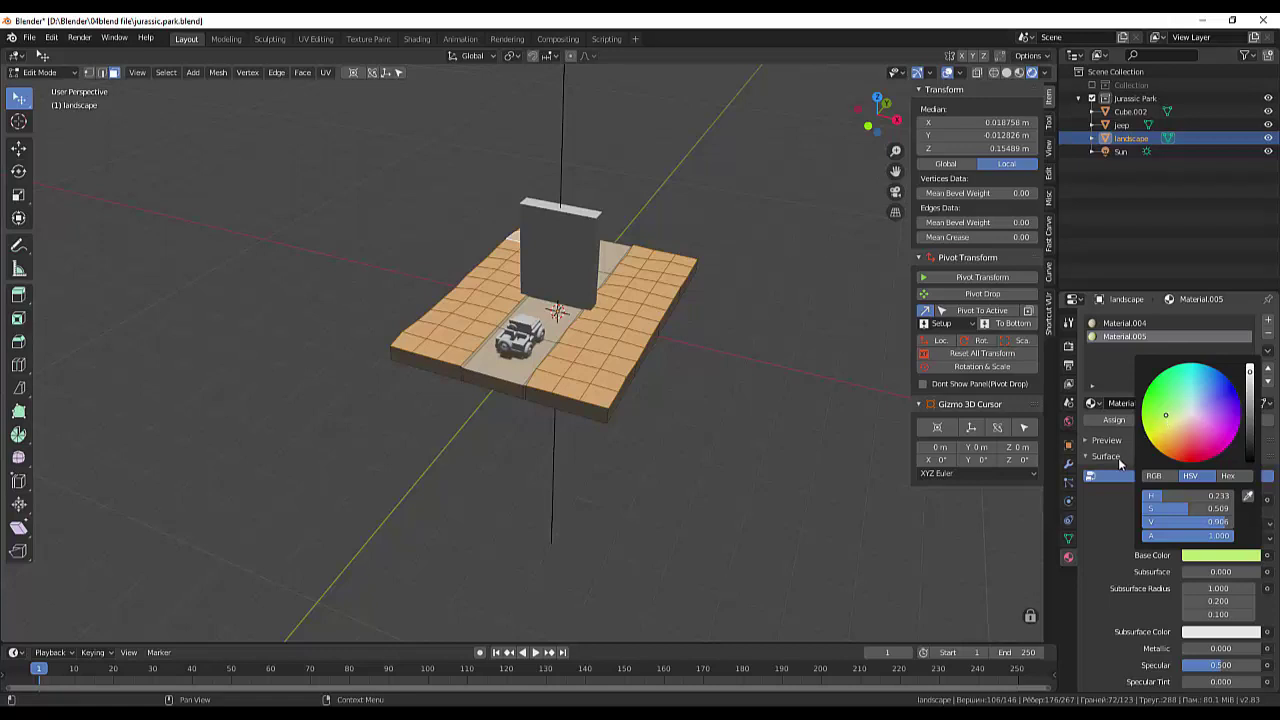
left_click(1114, 420)
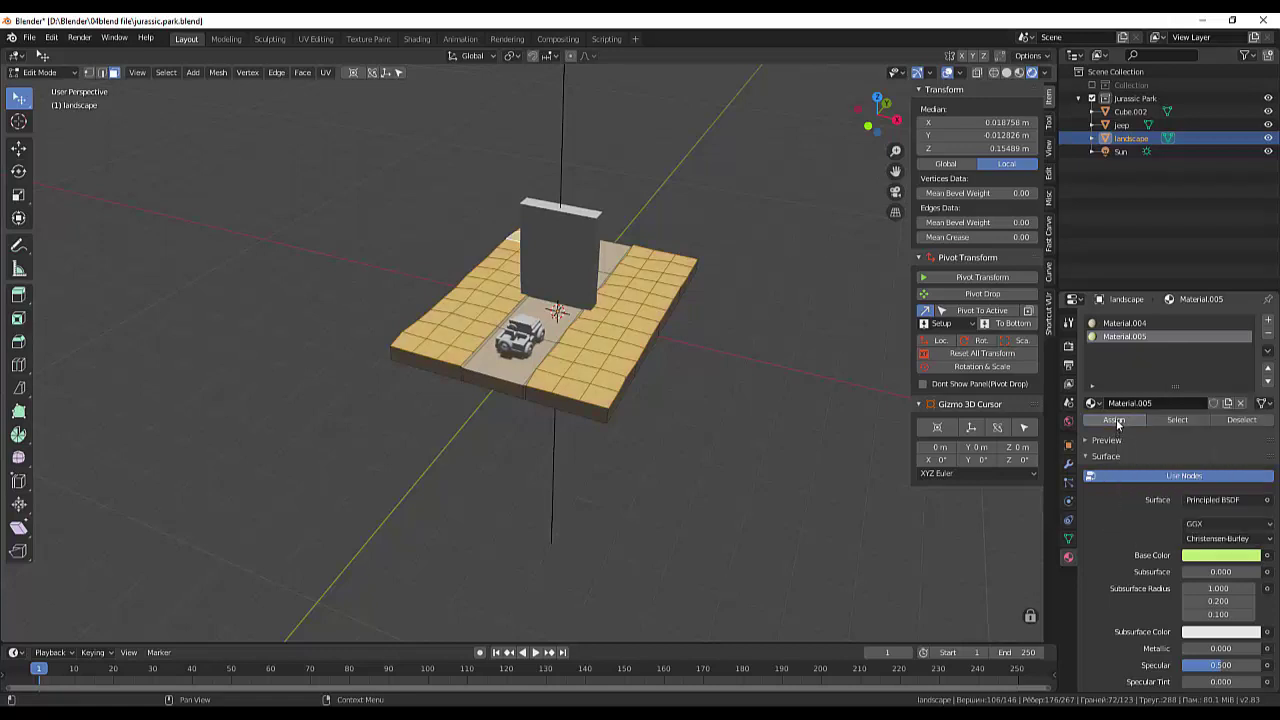
Clear the selection and make Material.005's green more saturated and darker.
key("alt+a")
mouse_move(818, 480)
middle_mouse_down()
mouse_move(807, 495)
mouse_move(769, 486)
mouse_move(837, 491)
mouse_move(786, 486)
middle_mouse_up()
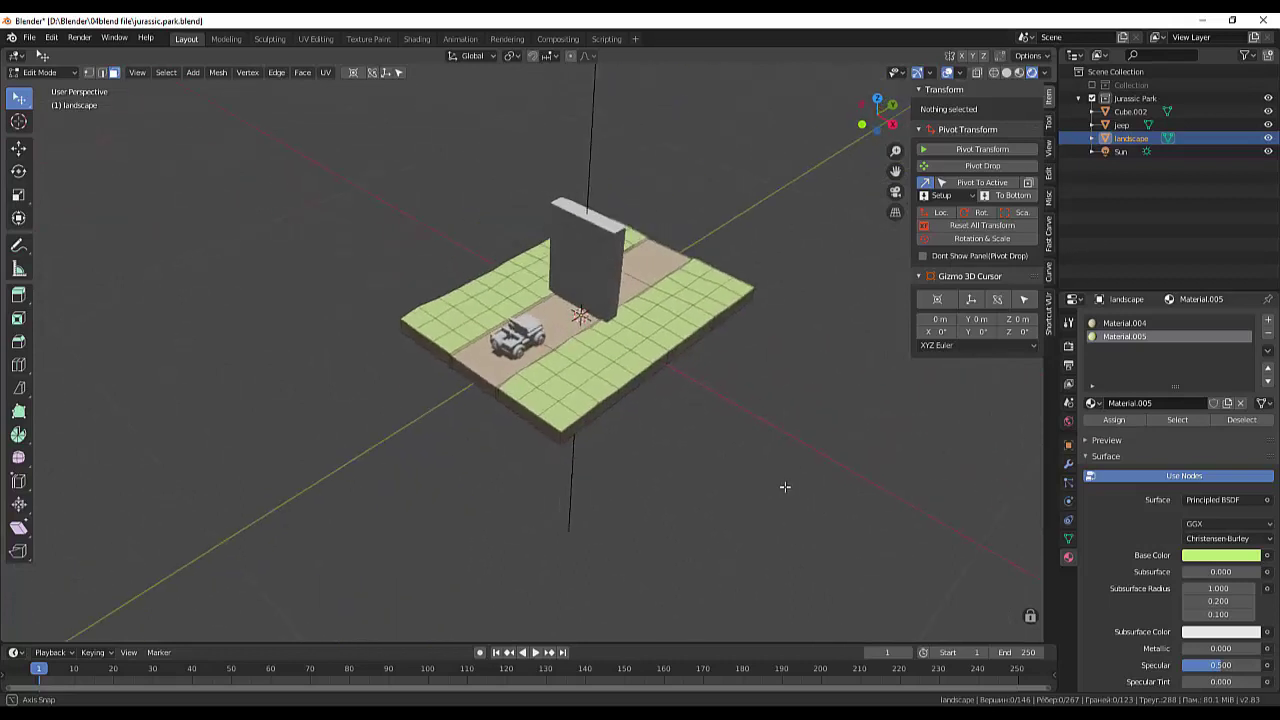
left_click(1221, 556)
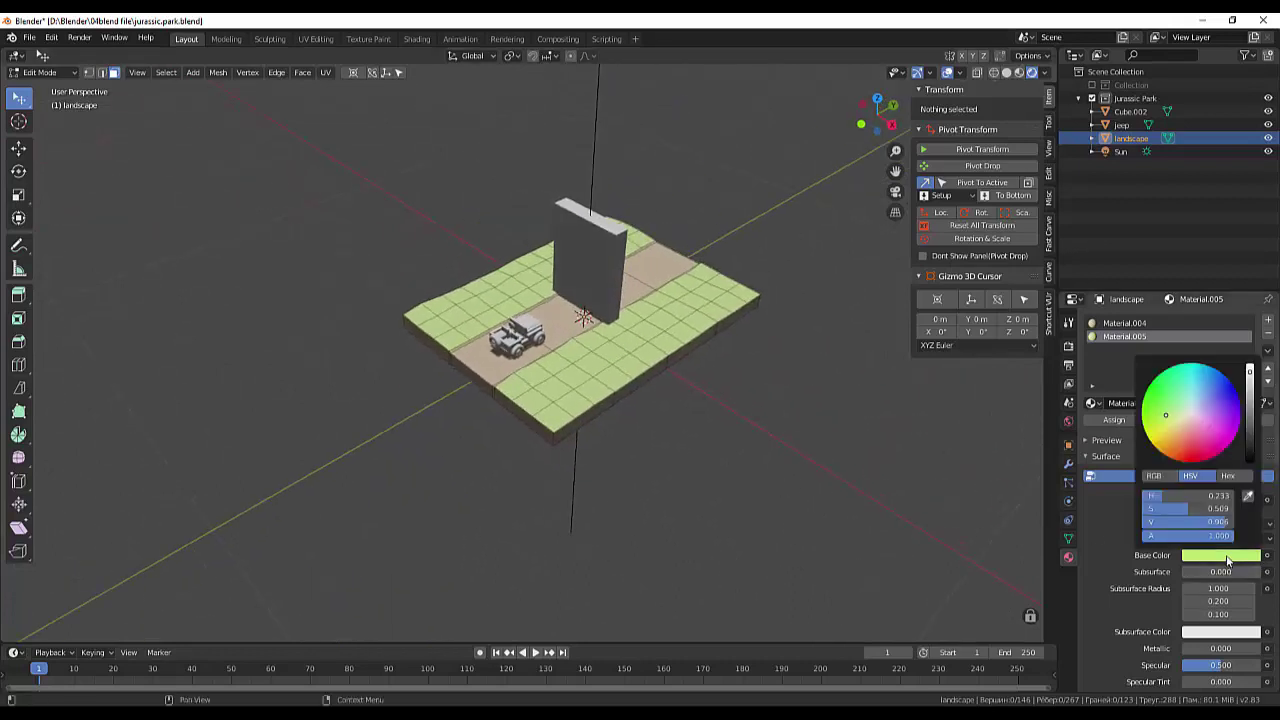
left_click_drag(1164, 412, 1147, 414)
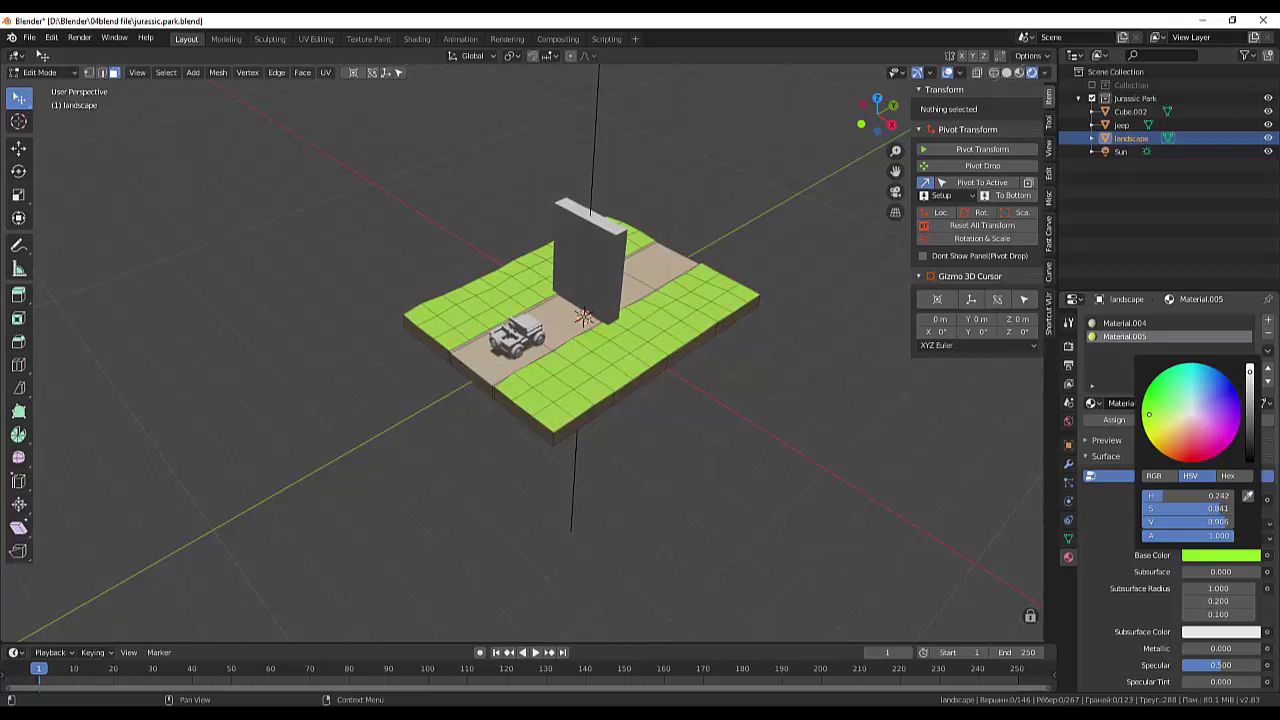
left_click_drag(1250, 372, 1249, 413)
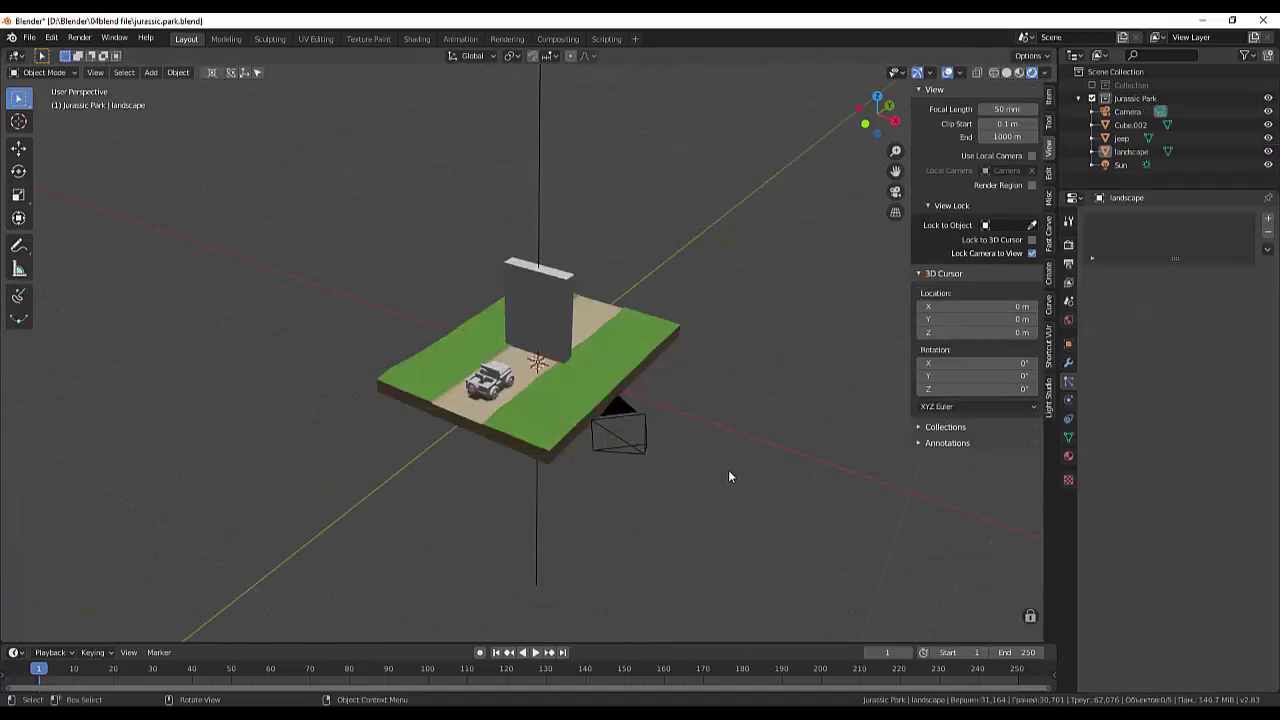
Add a Hair particle system, ParticleSettings.003, to the landscape.
middle_click_drag(728, 469, 660, 458)
left_click(569, 400)
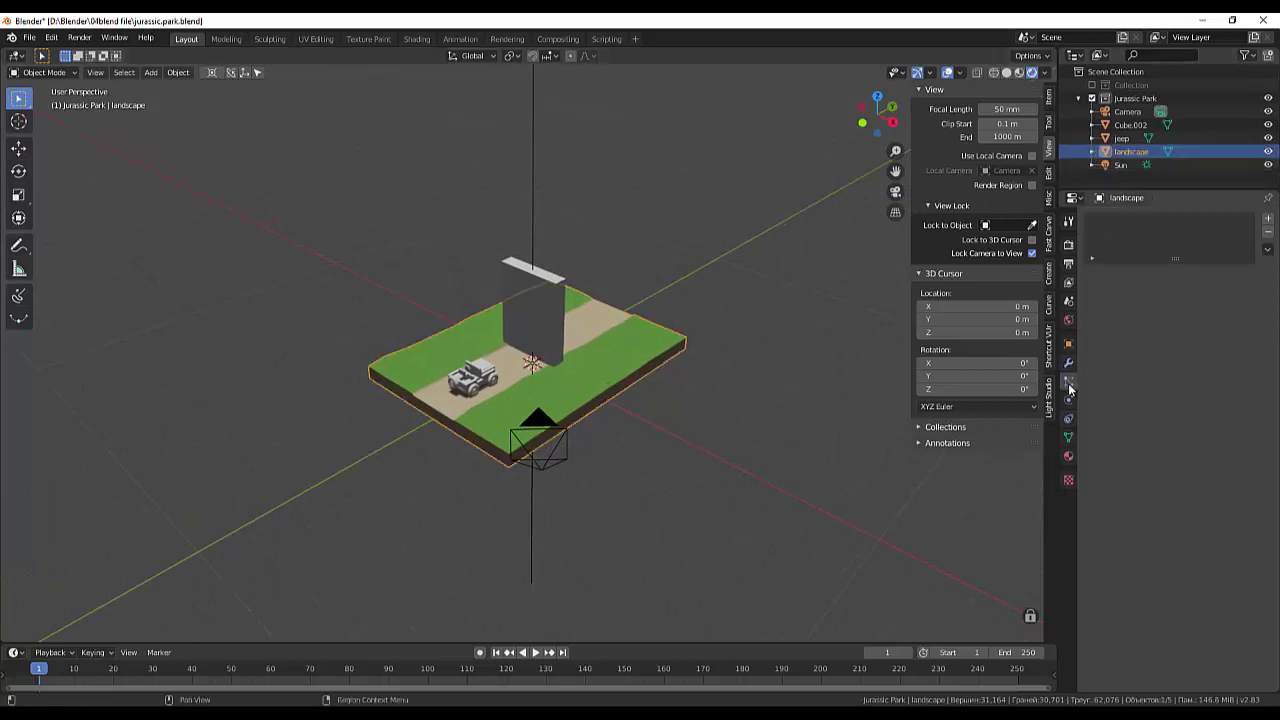
left_click(1268, 219)
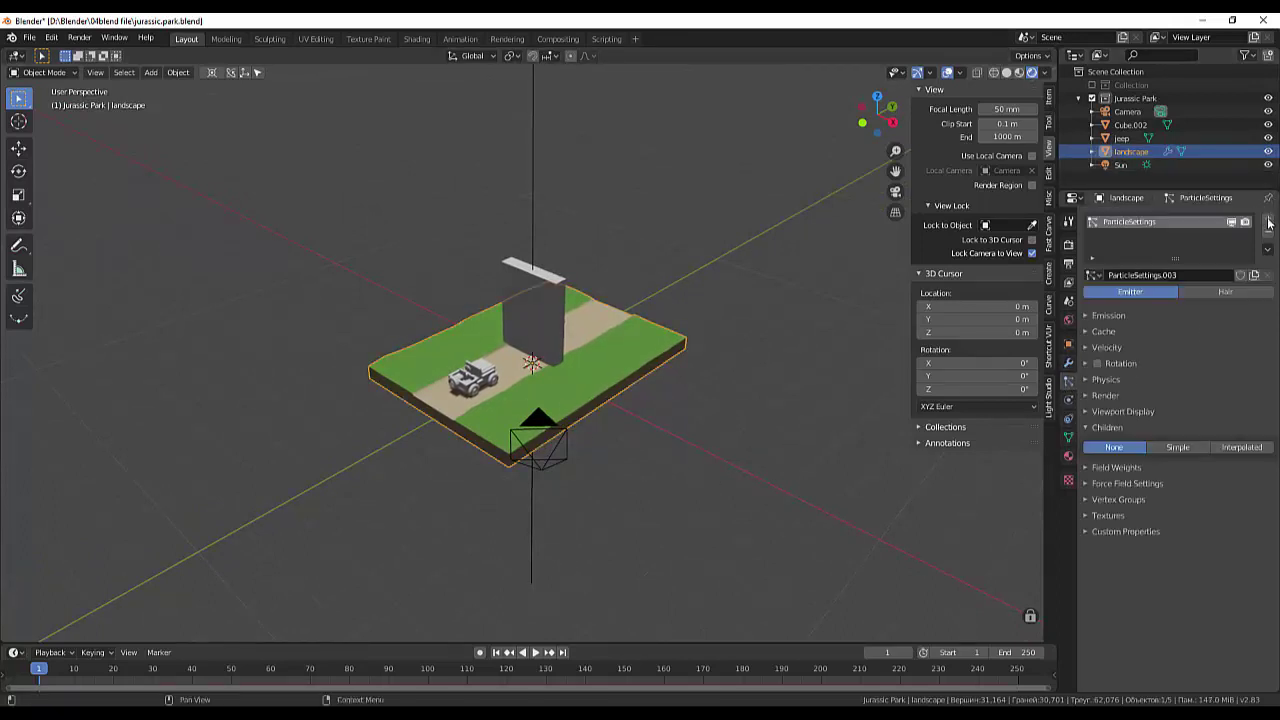
left_click(1226, 291)
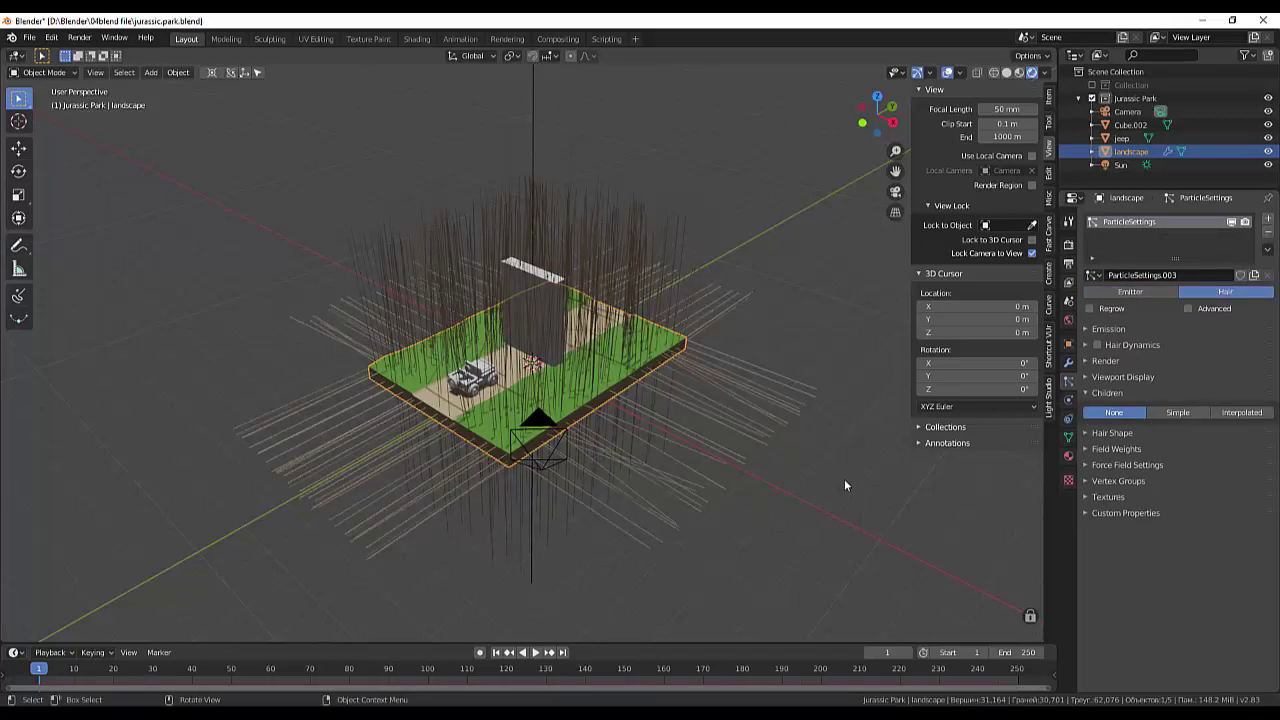
mouse_move(845, 480)
middle_mouse_down()
mouse_move(928, 509)
mouse_move(947, 497)
mouse_move(917, 468)
mouse_move(850, 464)
mouse_move(811, 472)
mouse_move(812, 489)
mouse_move(820, 474)
mouse_move(844, 490)
mouse_move(829, 492)
middle_mouse_up()
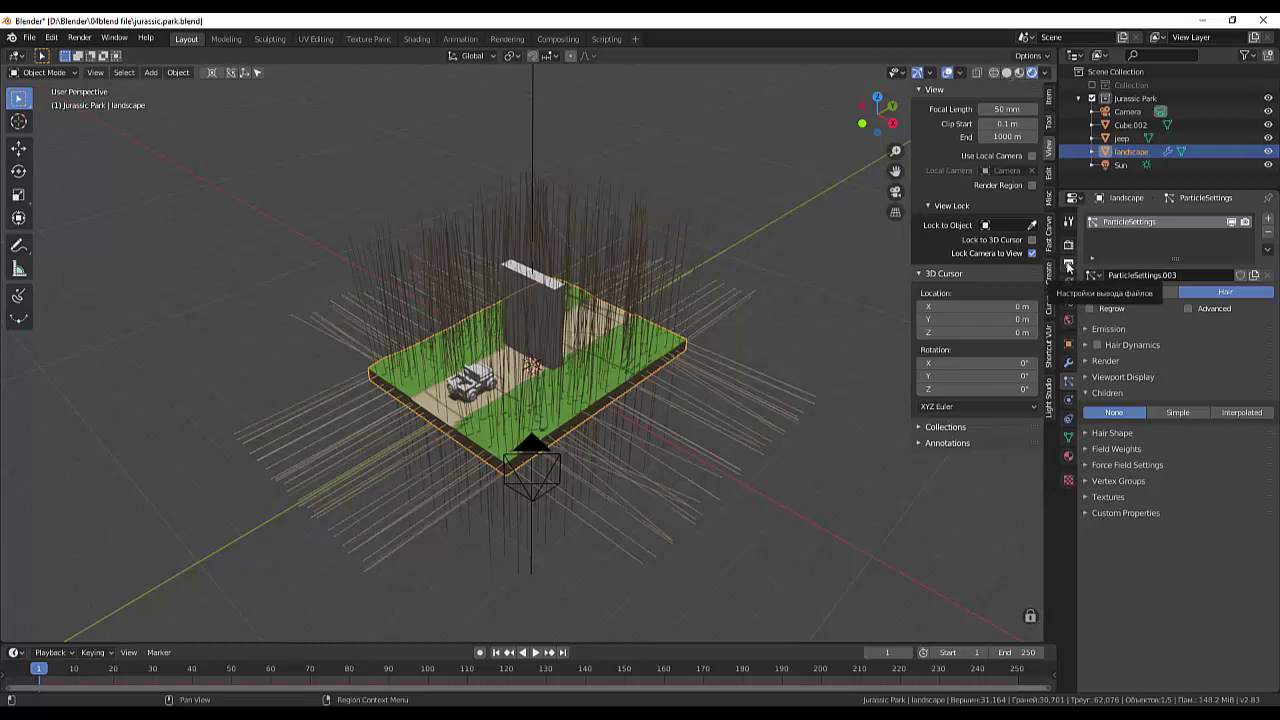
left_click(1068, 460)
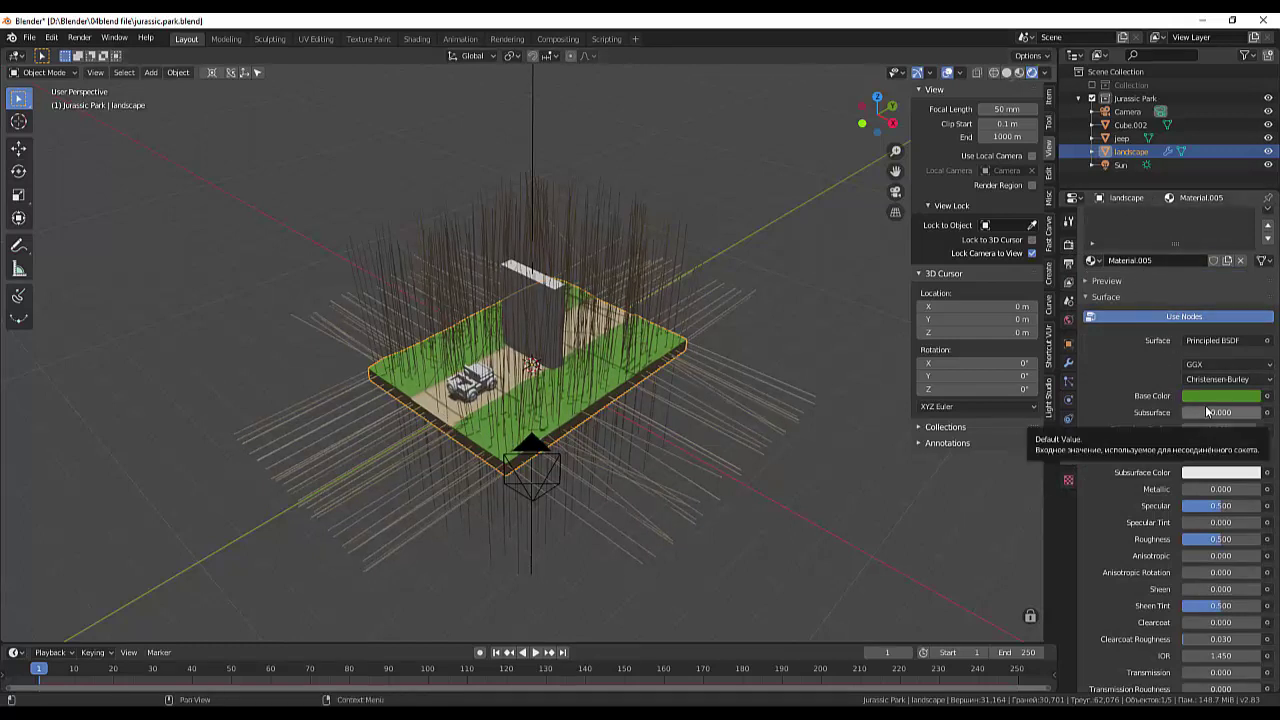
Switch the landscape to Material.004 and recolour it dark green (H 0.268, S 0.807, V 0.593).
left_click(1092, 260)
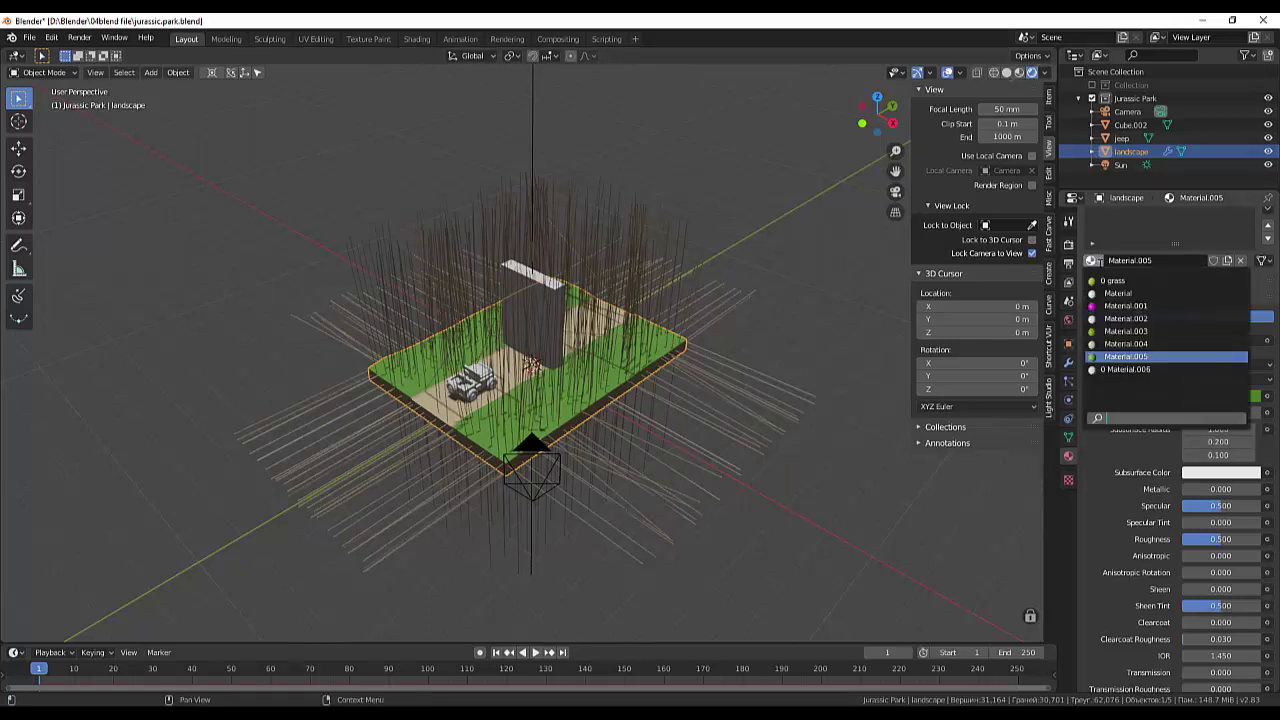
left_click(1125, 343)
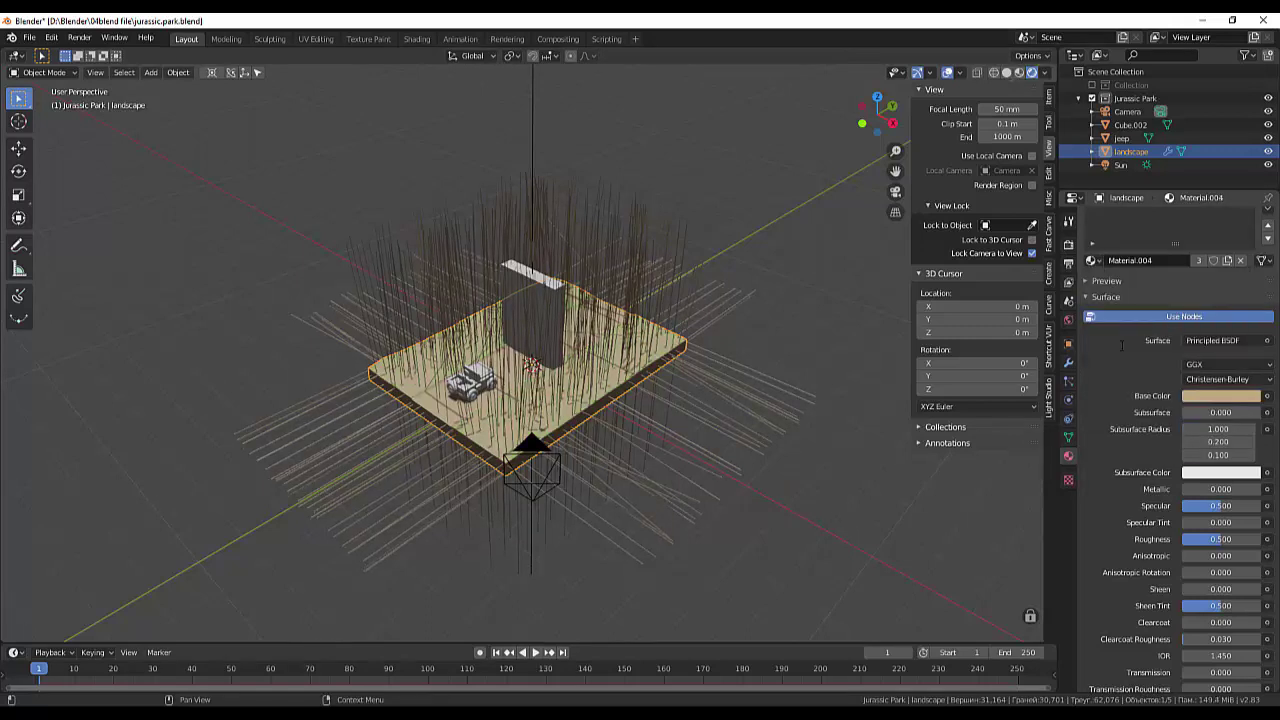
left_click(1220, 396)
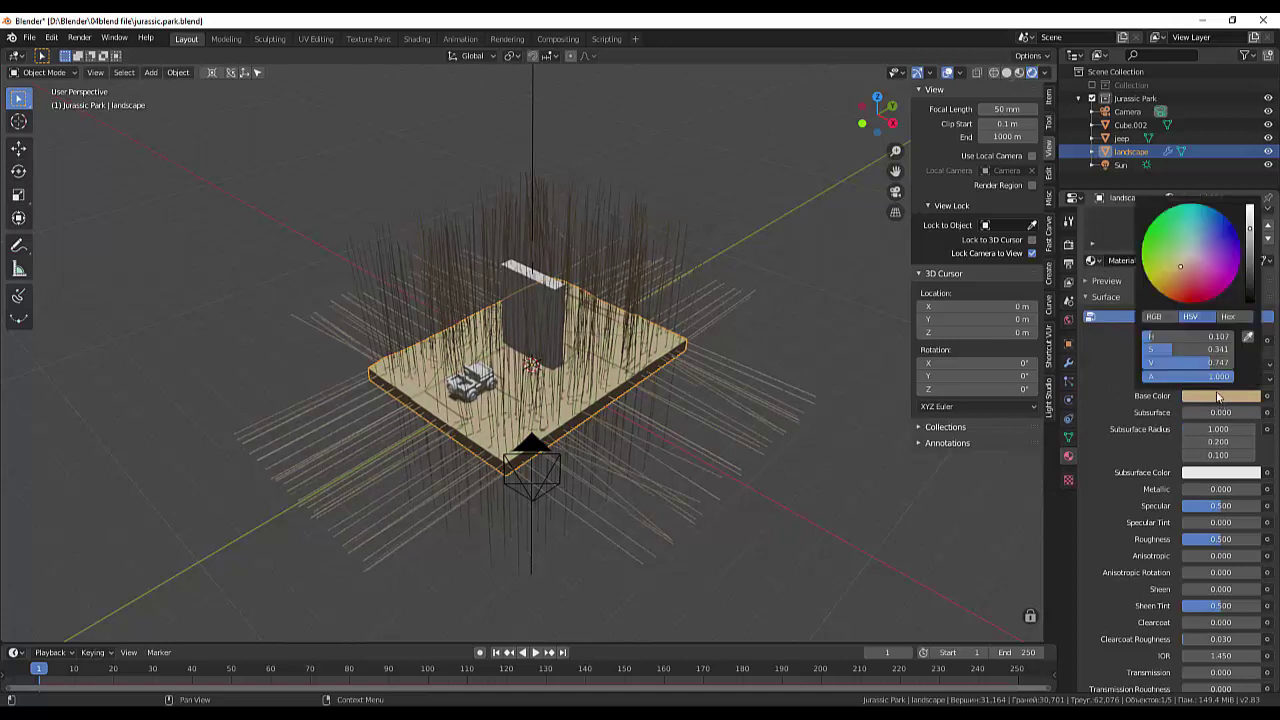
left_click_drag(1170, 252, 1151, 244)
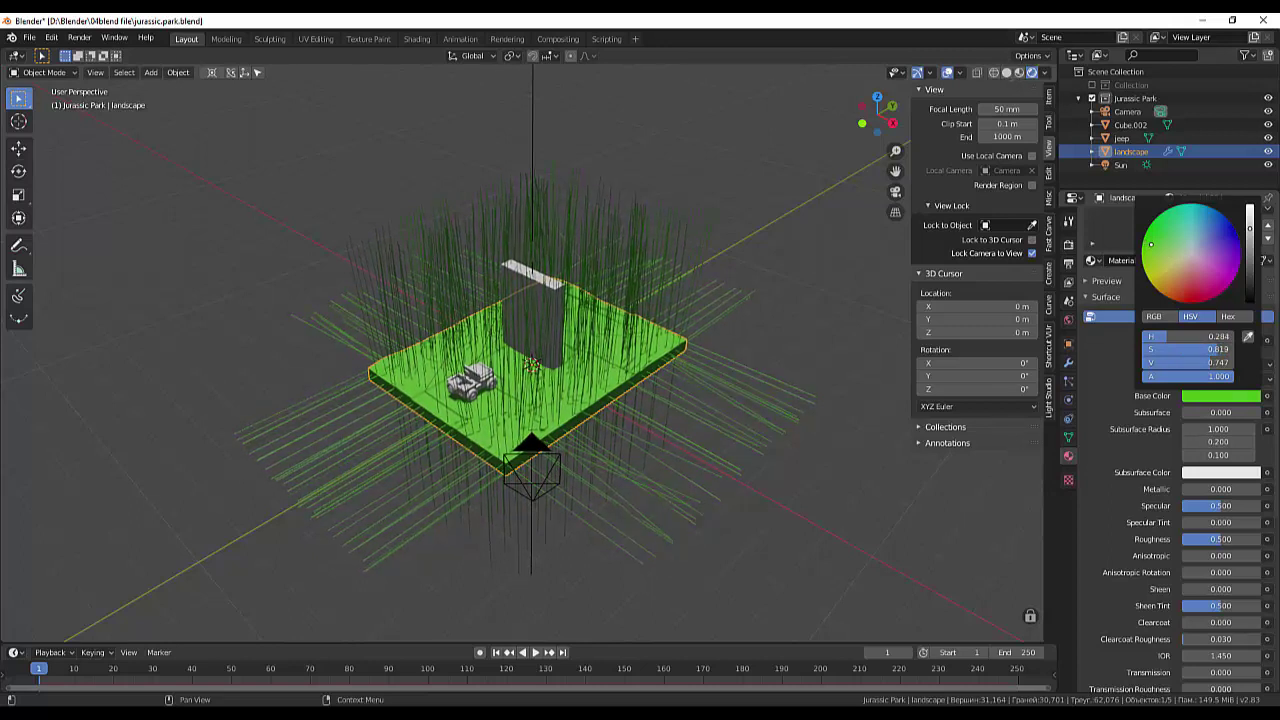
left_click_drag(1151, 244, 1151, 248)
left_click_drag(1252, 236, 1250, 251)
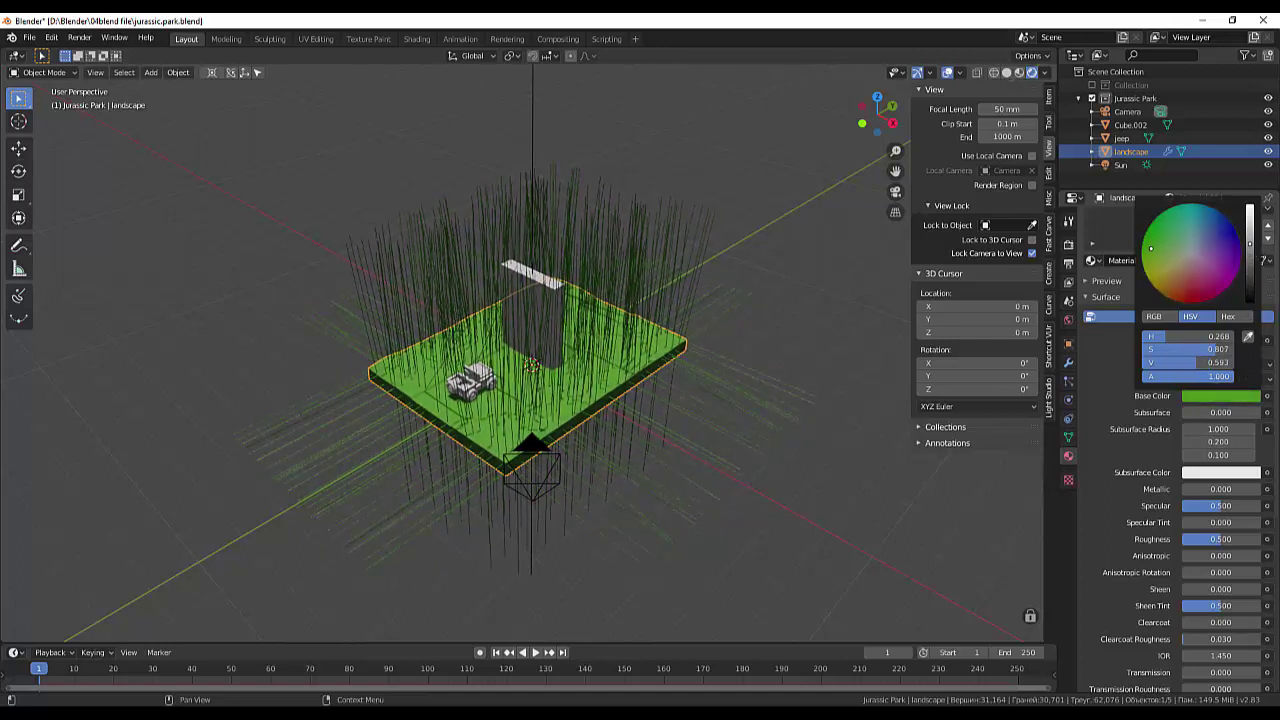
left_click(874, 549)
mouse_move(898, 545)
middle_mouse_down()
mouse_move(950, 503)
mouse_move(986, 543)
mouse_move(942, 599)
mouse_move(895, 580)
mouse_move(880, 477)
mouse_move(937, 466)
mouse_move(960, 517)
middle_mouse_up()
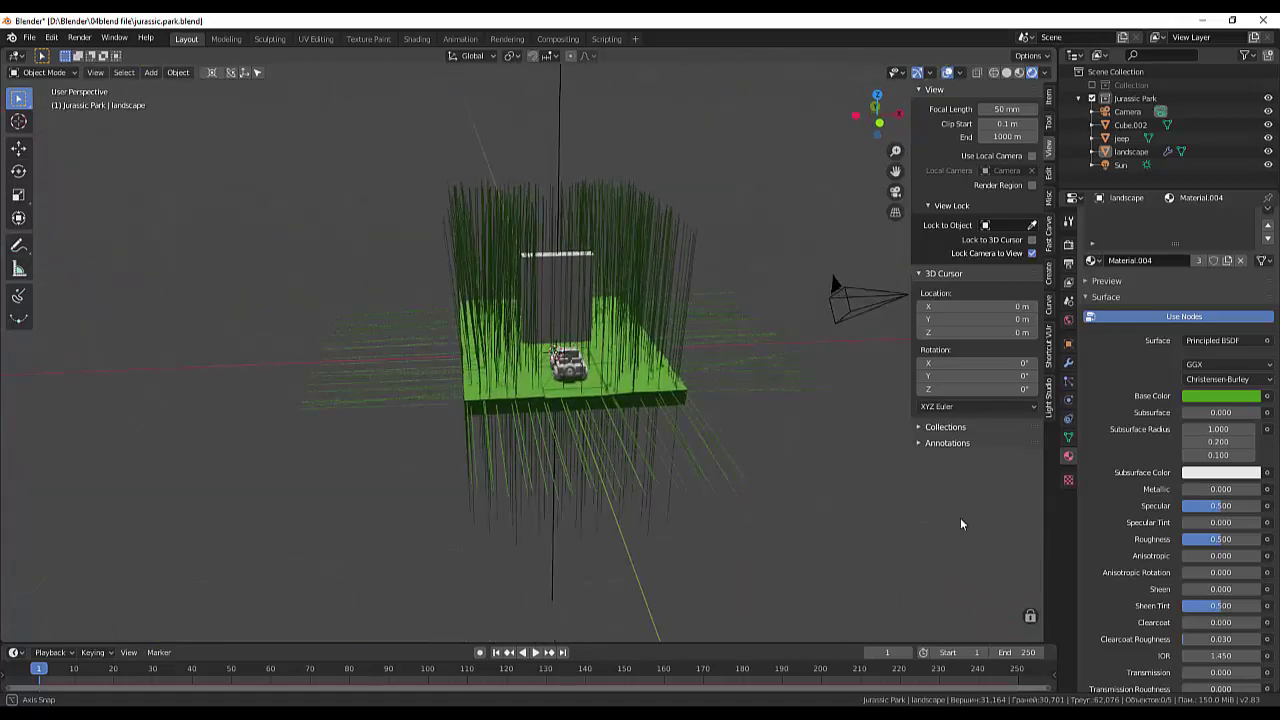
In Particle Edit mode, cut away stray hair strands left of, below and right of the block.
left_click(44, 72)
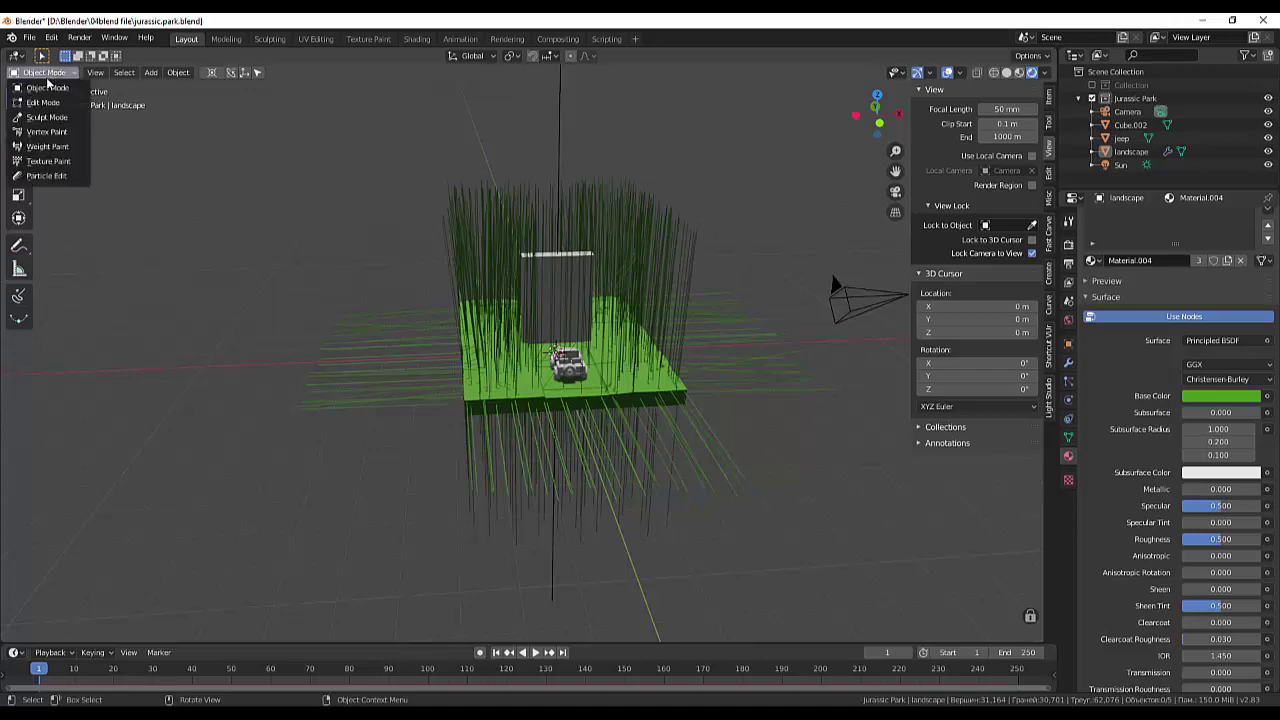
left_click(49, 176)
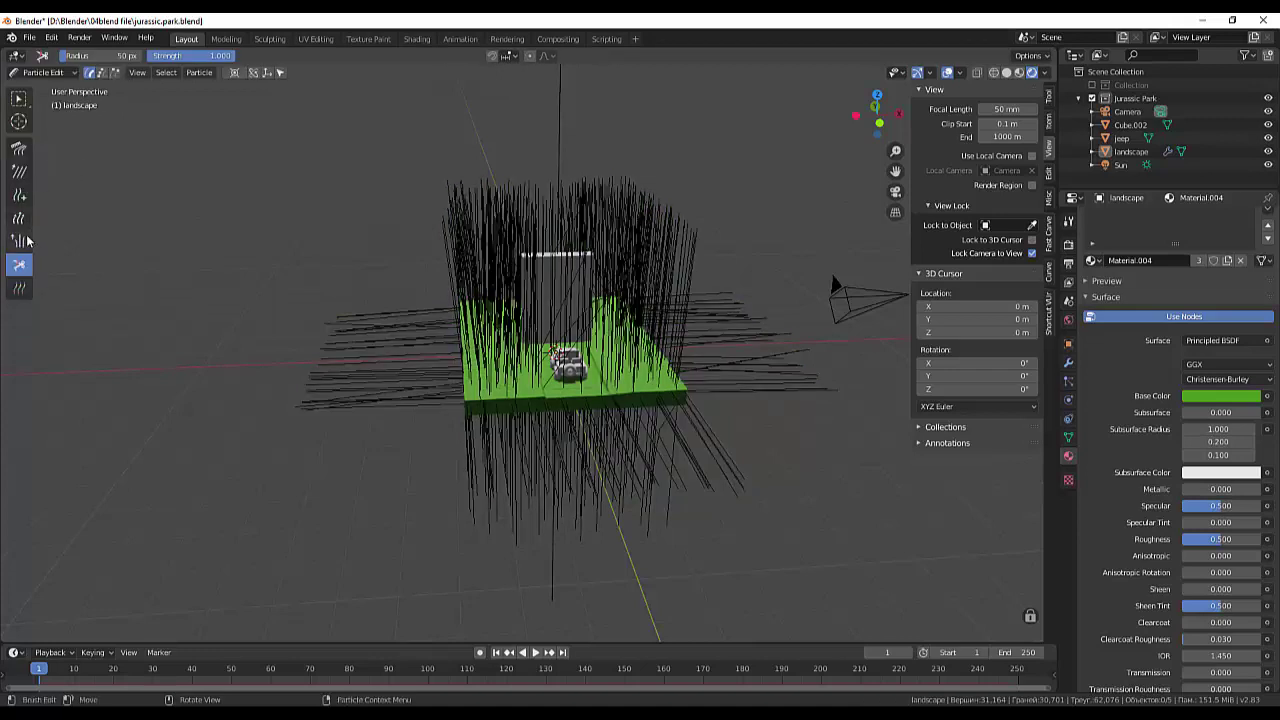
left_click_drag(115, 301, 349, 363)
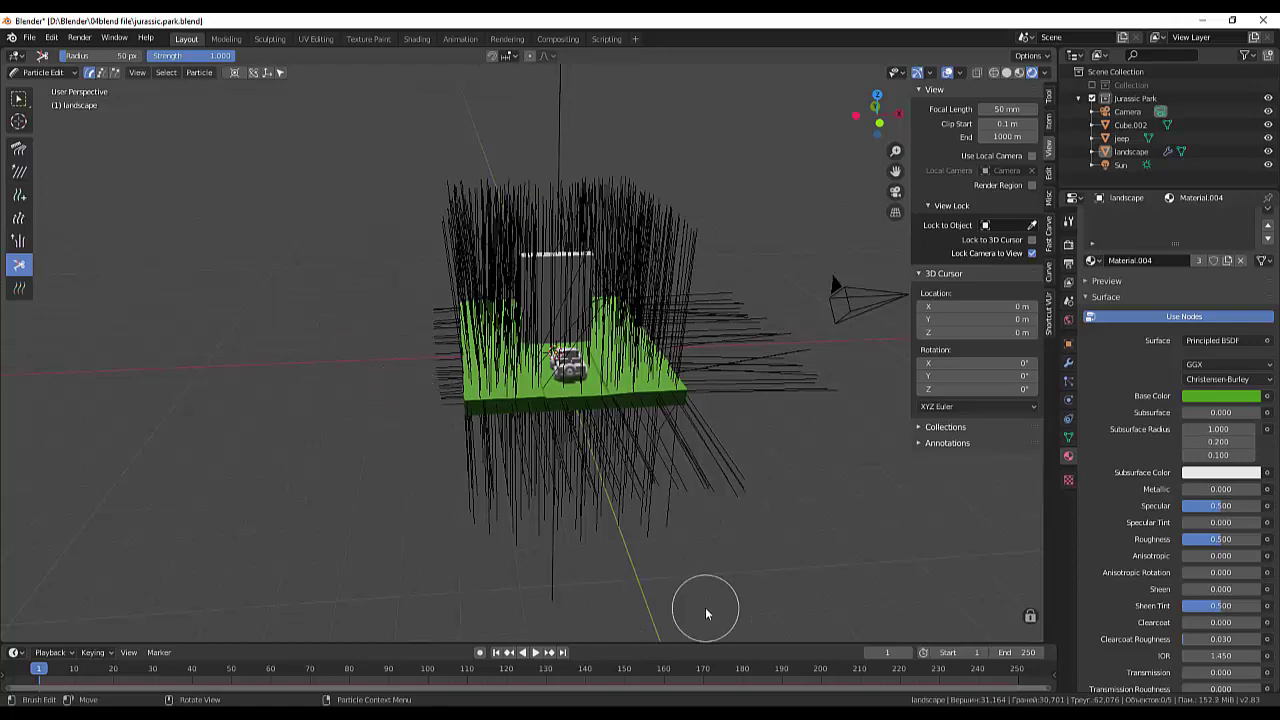
key("KP_3")
mouse_move(361, 392)
left_mouse_down()
mouse_move(386, 373)
mouse_move(671, 363)
left_mouse_up()
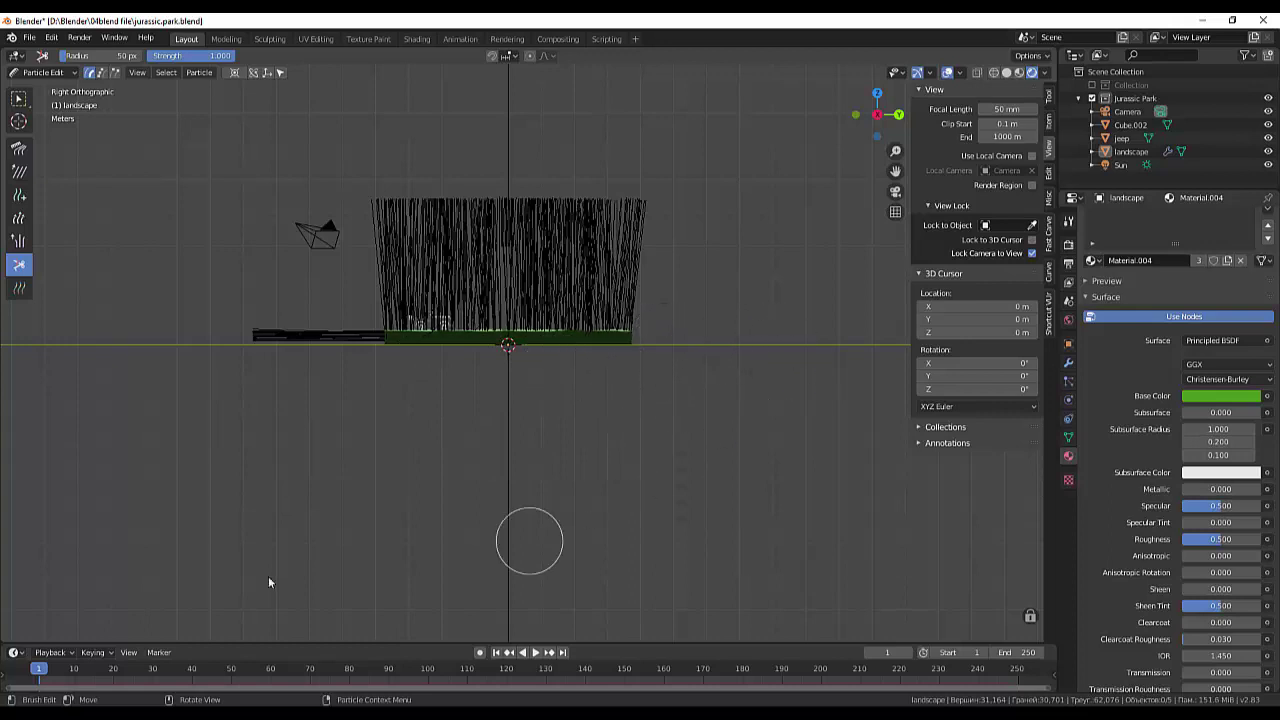
mouse_move(354, 386)
left_mouse_down()
mouse_move(366, 371)
mouse_move(354, 362)
left_mouse_up()
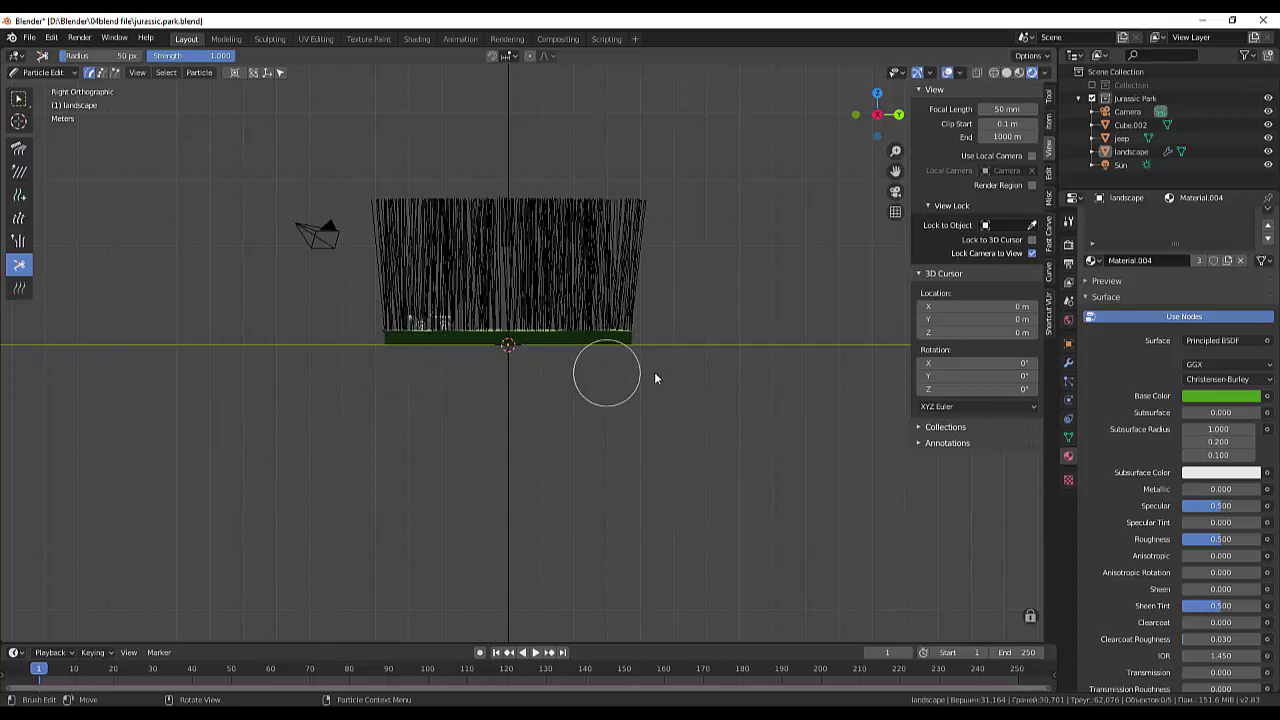
left_click_drag(638, 363, 613, 370)
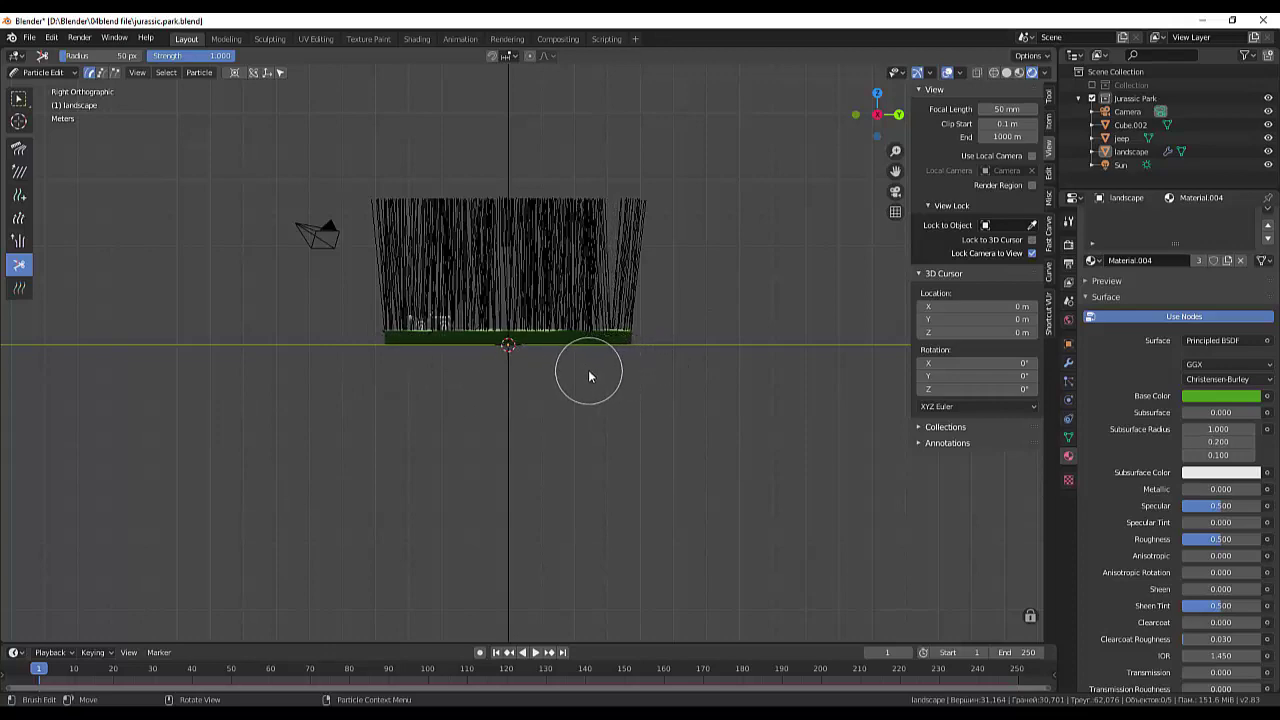
mouse_move(560, 377)
middle_mouse_down()
mouse_move(538, 455)
mouse_move(515, 468)
mouse_move(405, 450)
mouse_move(377, 432)
mouse_move(454, 463)
mouse_move(336, 330)
middle_mouse_up()
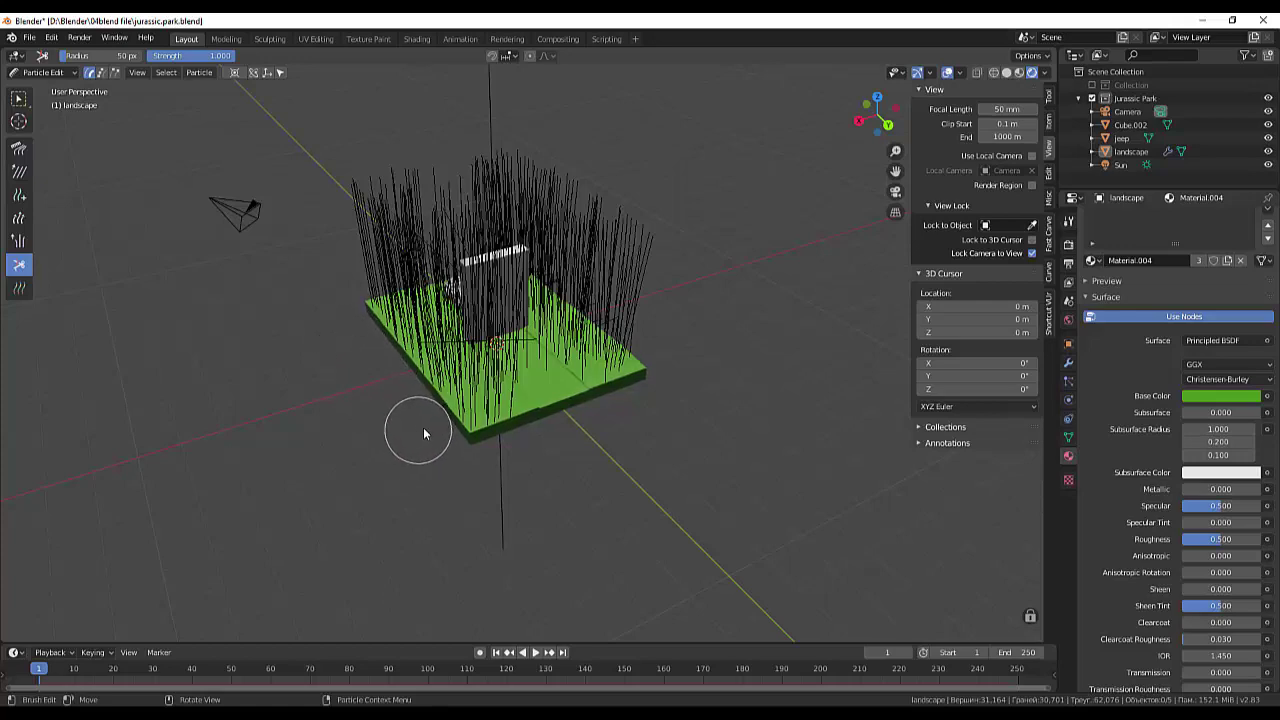
mouse_move(432, 478)
middle_mouse_down()
mouse_move(527, 515)
mouse_move(432, 514)
middle_mouse_up()
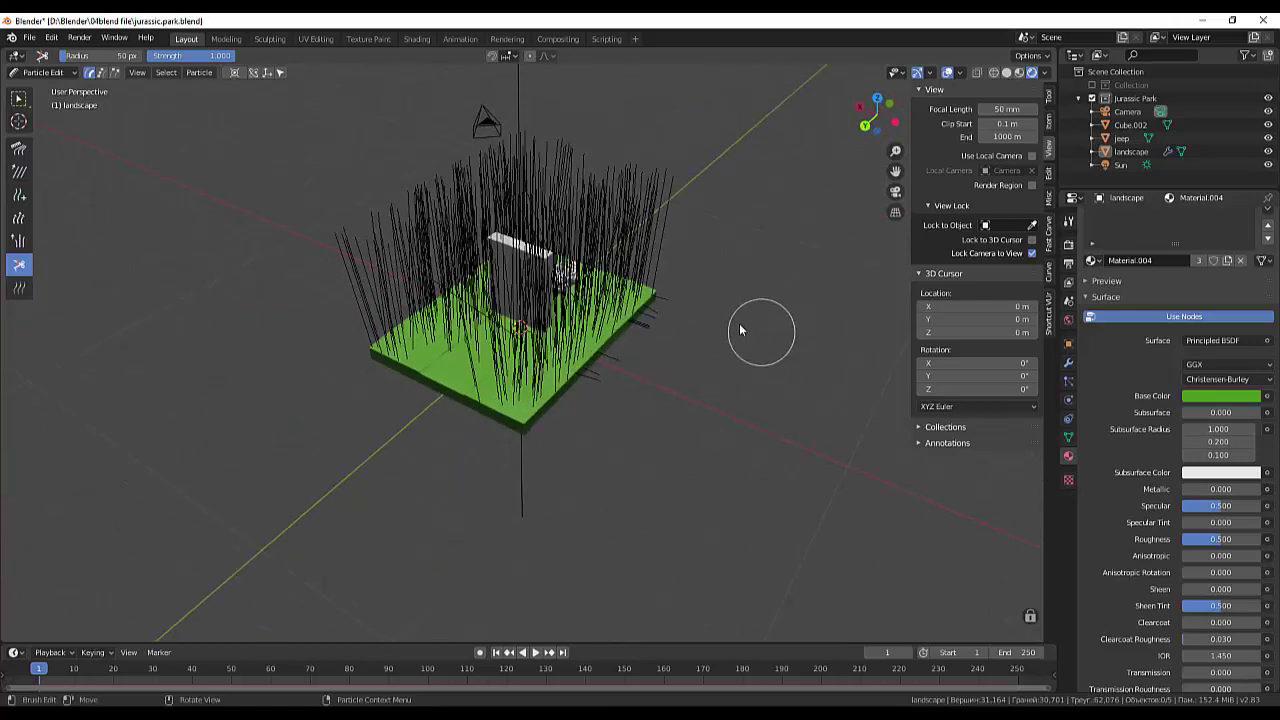
Inspect the trimmed hair from top view and a low angle, then return to Object Mode.
key("KP_7")
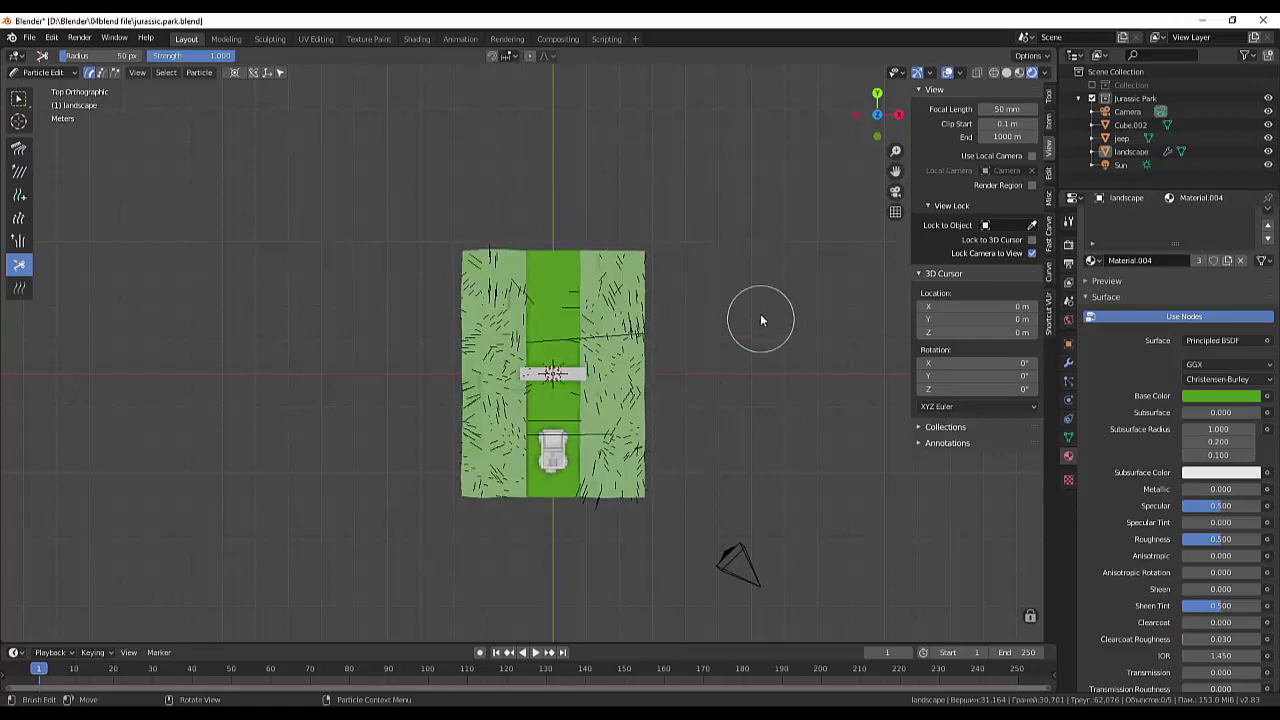
mouse_move(760, 318)
middle_mouse_down()
mouse_move(744, 374)
mouse_move(400, 362)
middle_mouse_up()
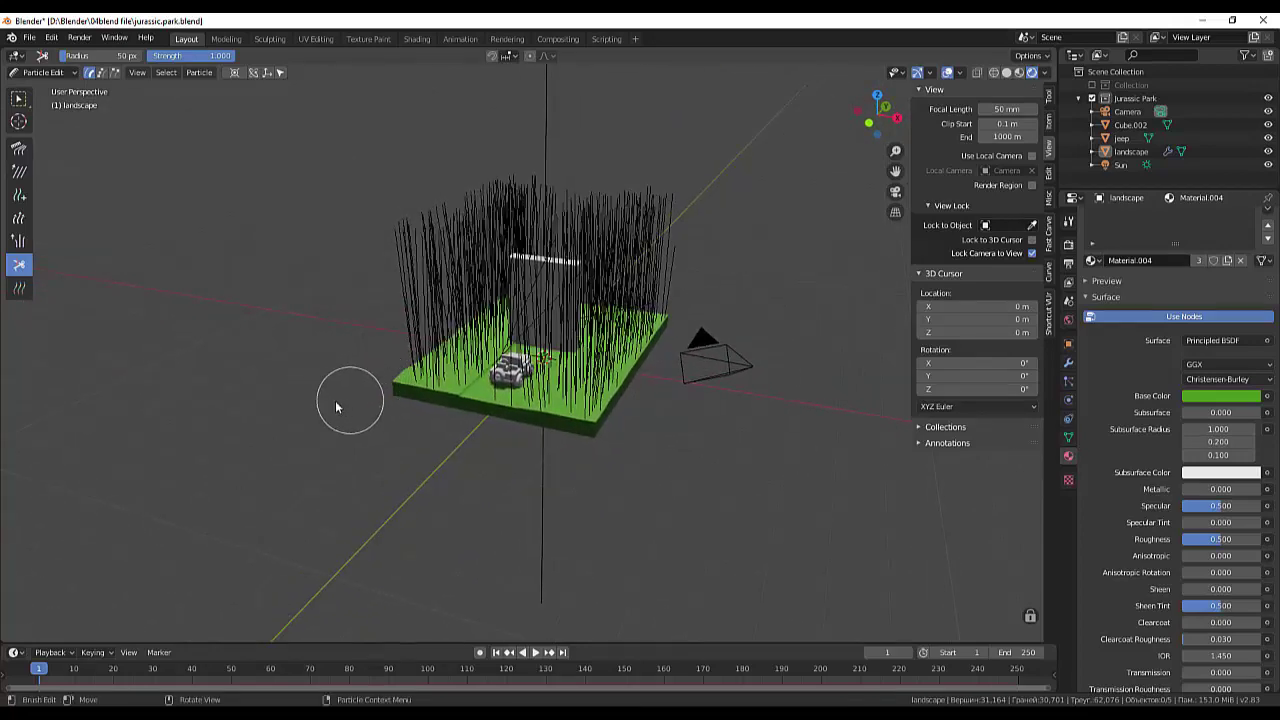
scroll(550, 460, "down", 2)
middle_click_drag(541, 458, 526, 449)
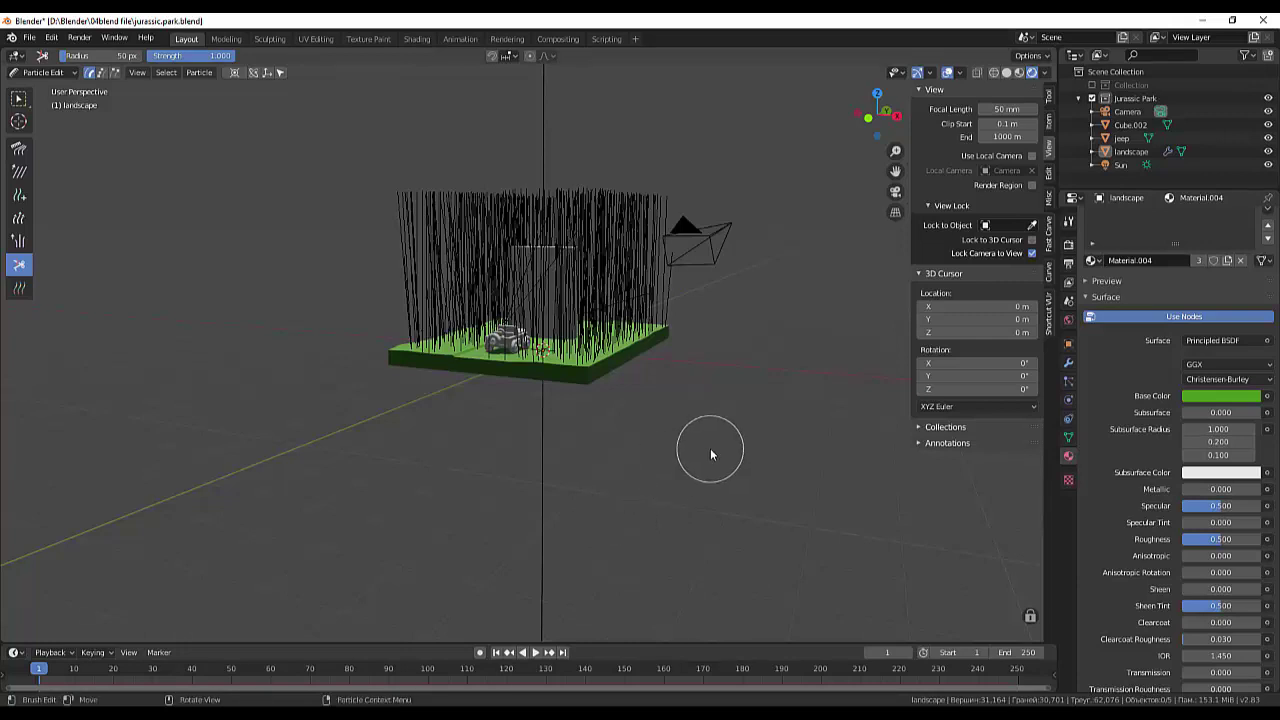
left_click(42, 72)
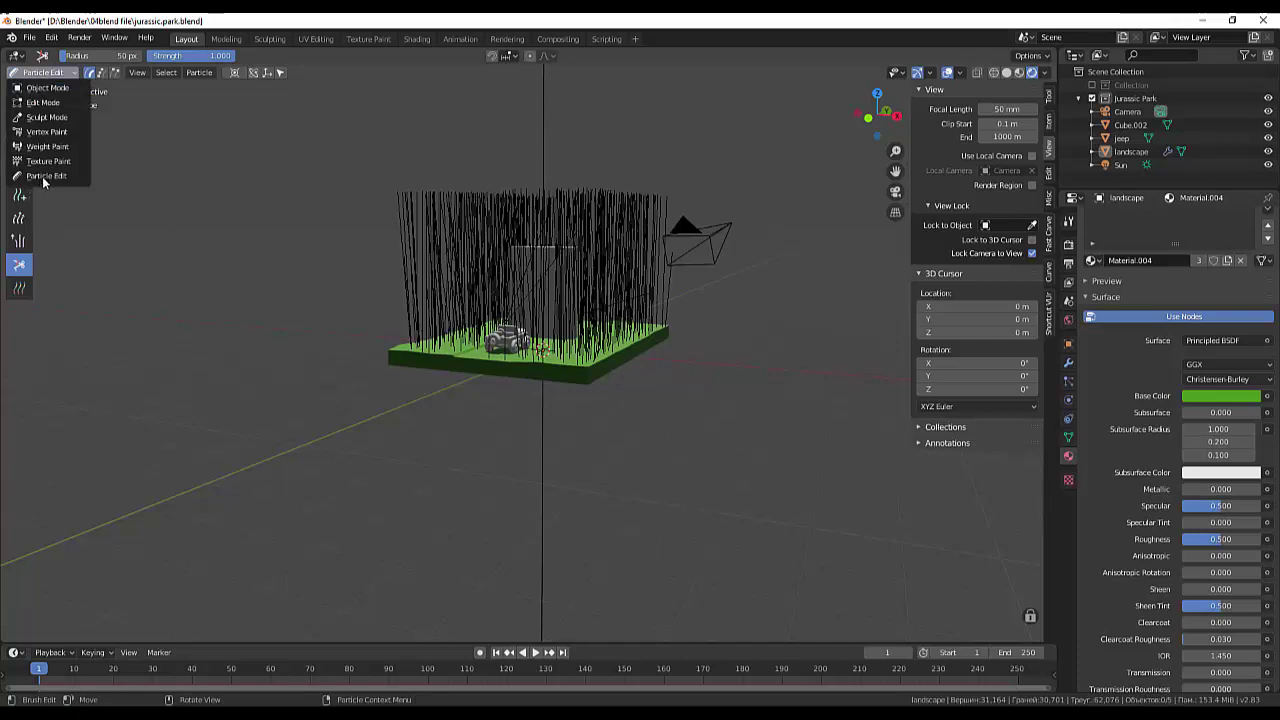
left_click(42, 74)
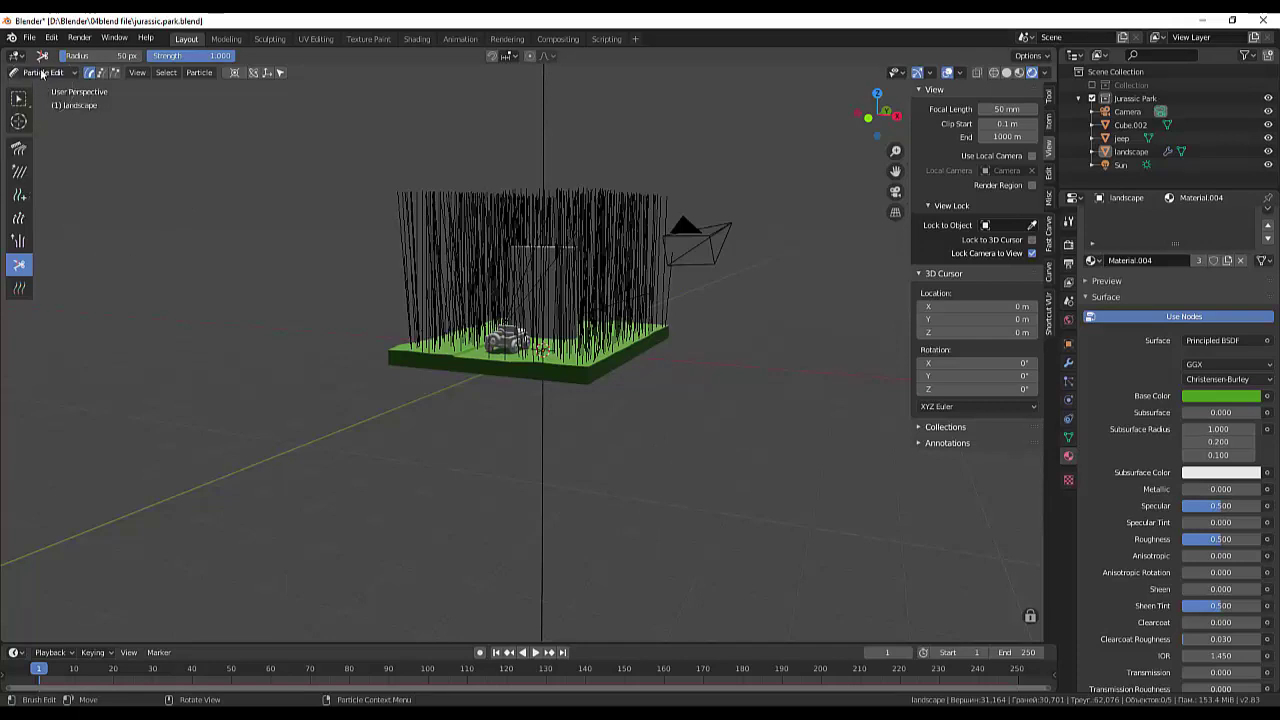
left_click(42, 74)
left_click(46, 88)
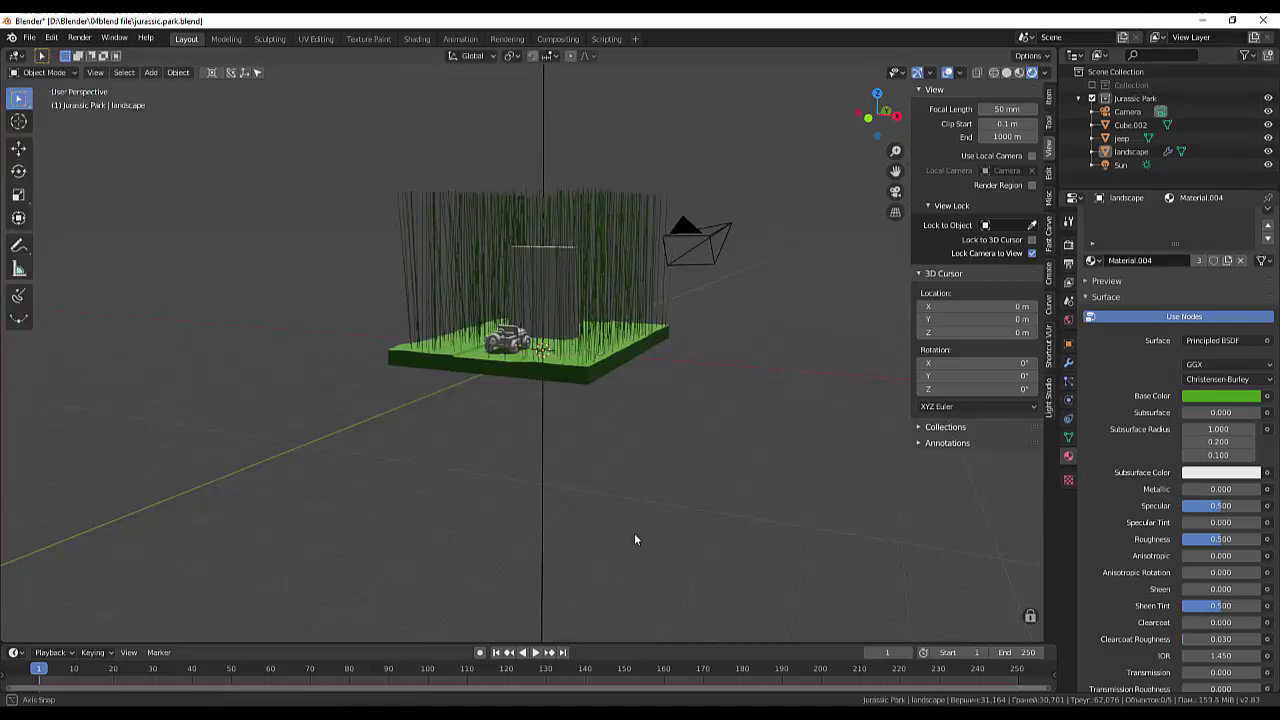
mouse_move(634, 539)
middle_mouse_down()
mouse_move(751, 571)
mouse_move(671, 533)
mouse_move(526, 534)
mouse_move(549, 540)
mouse_move(574, 347)
middle_mouse_up()
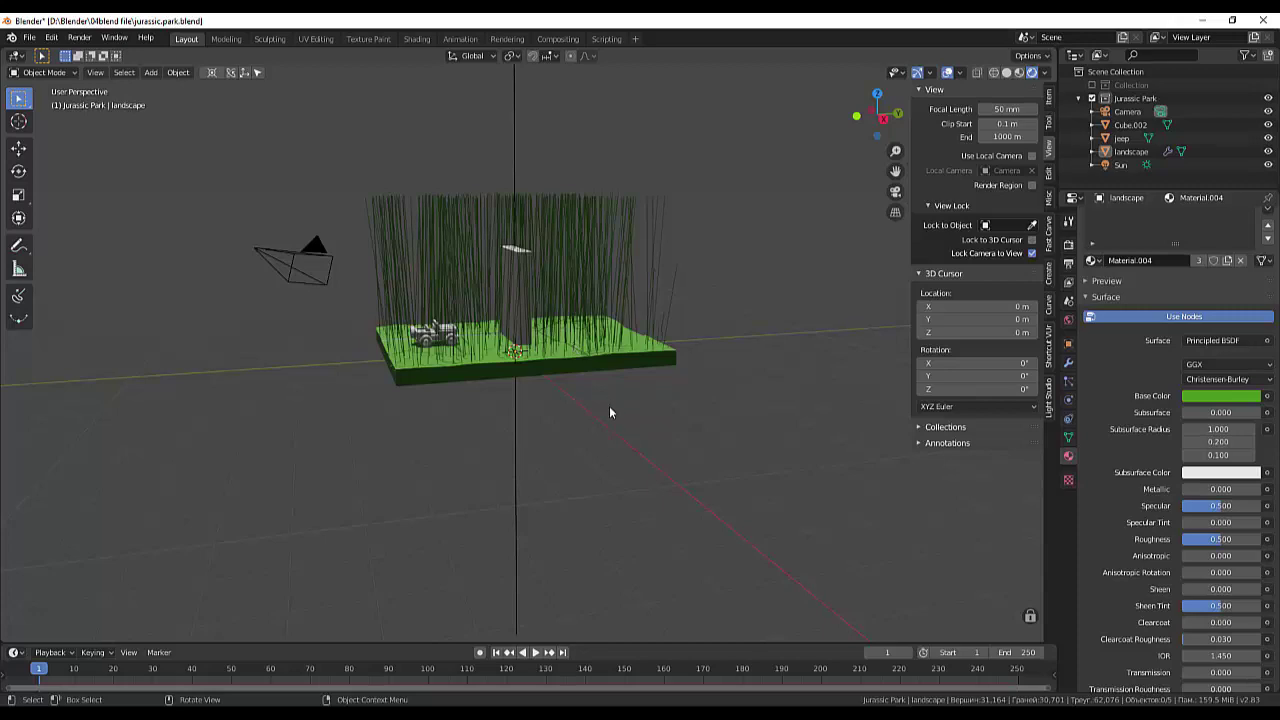
Add a plane and move it about 4.6 m along Y beside the landscape.
middle_click_drag(609, 412, 558, 453)
scroll(552, 447, "up", 2)
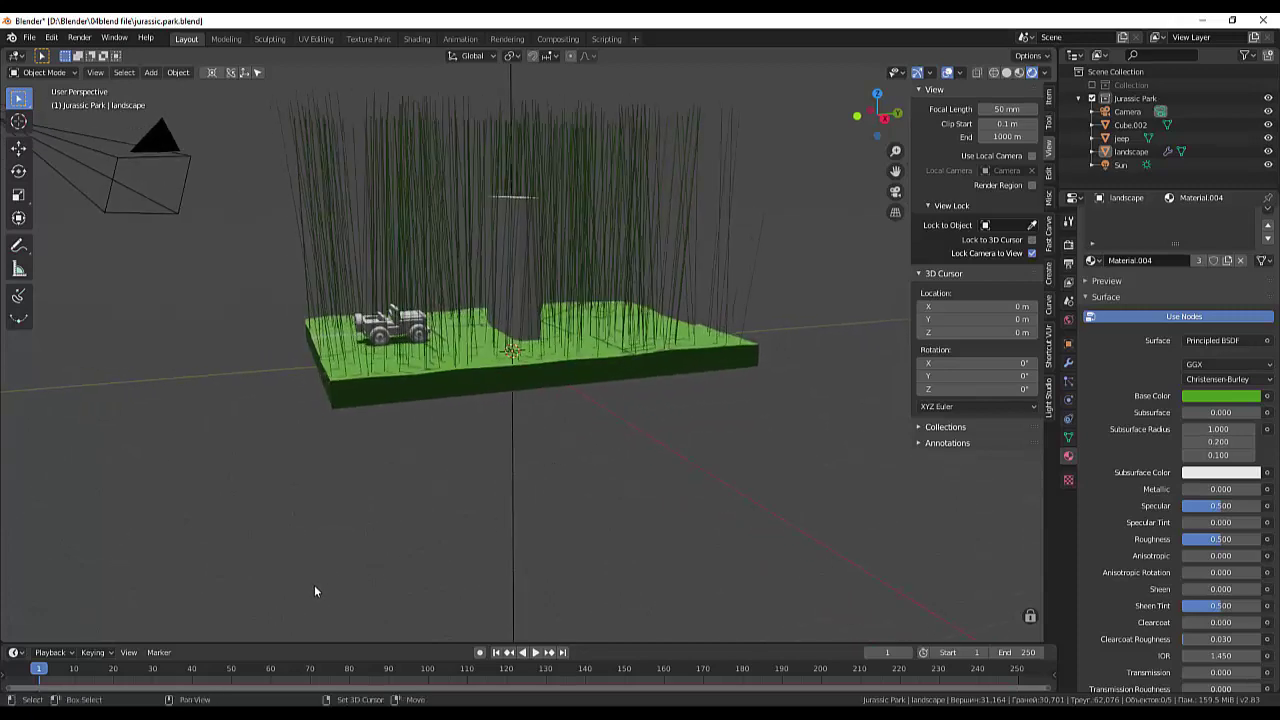
key("shift+a")
mouse_move(276, 447)
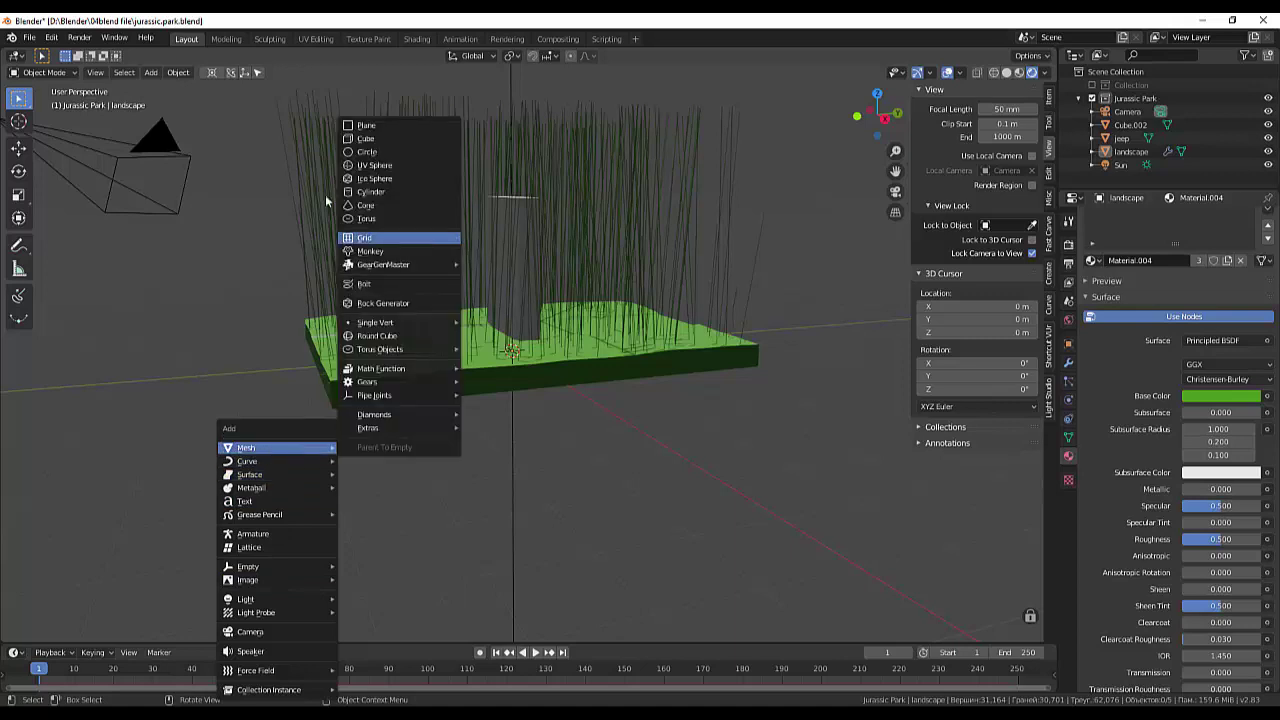
left_click(363, 125)
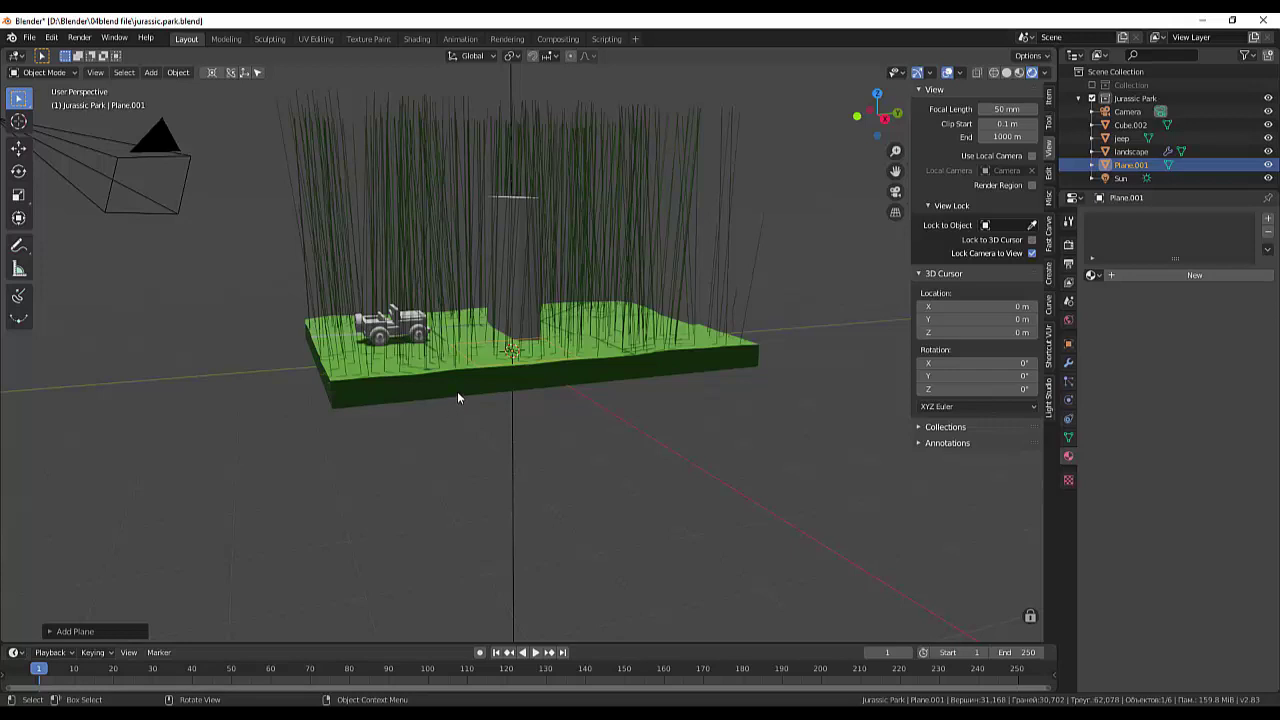
key("g")
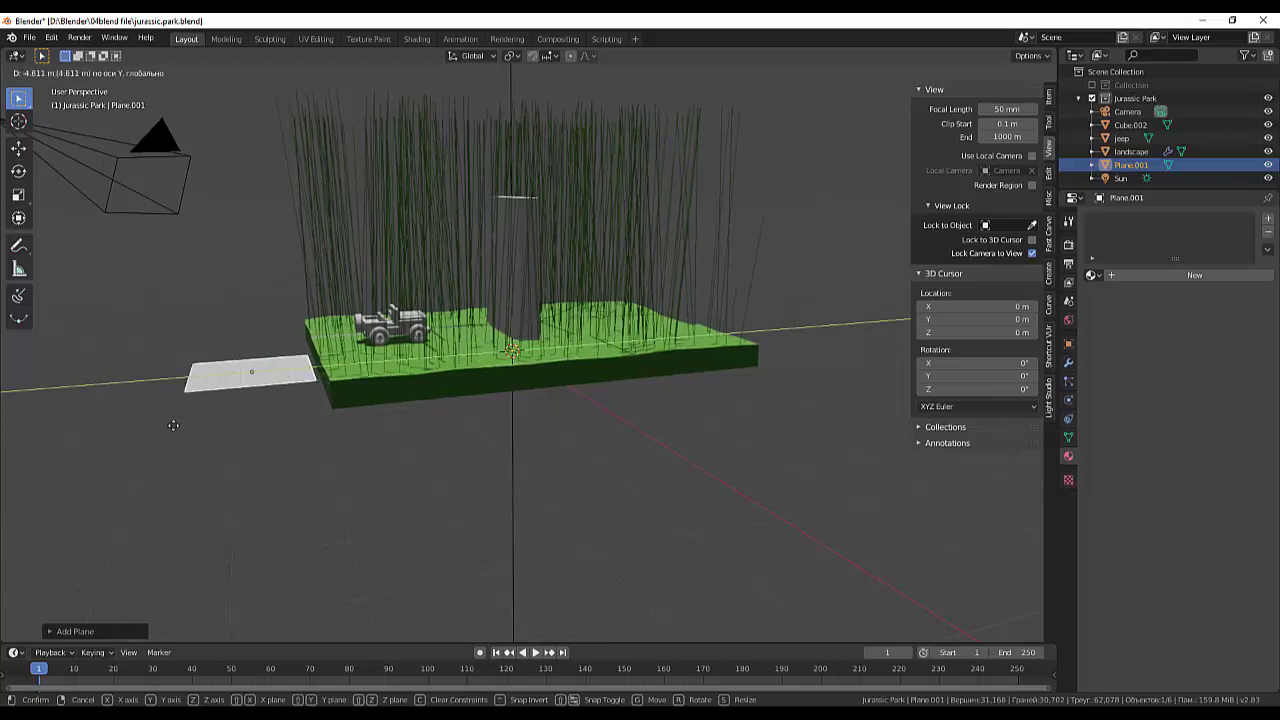
left_click(143, 430)
mouse_move(565, 504)
middle_mouse_down()
mouse_move(729, 497)
mouse_move(573, 516)
middle_mouse_up()
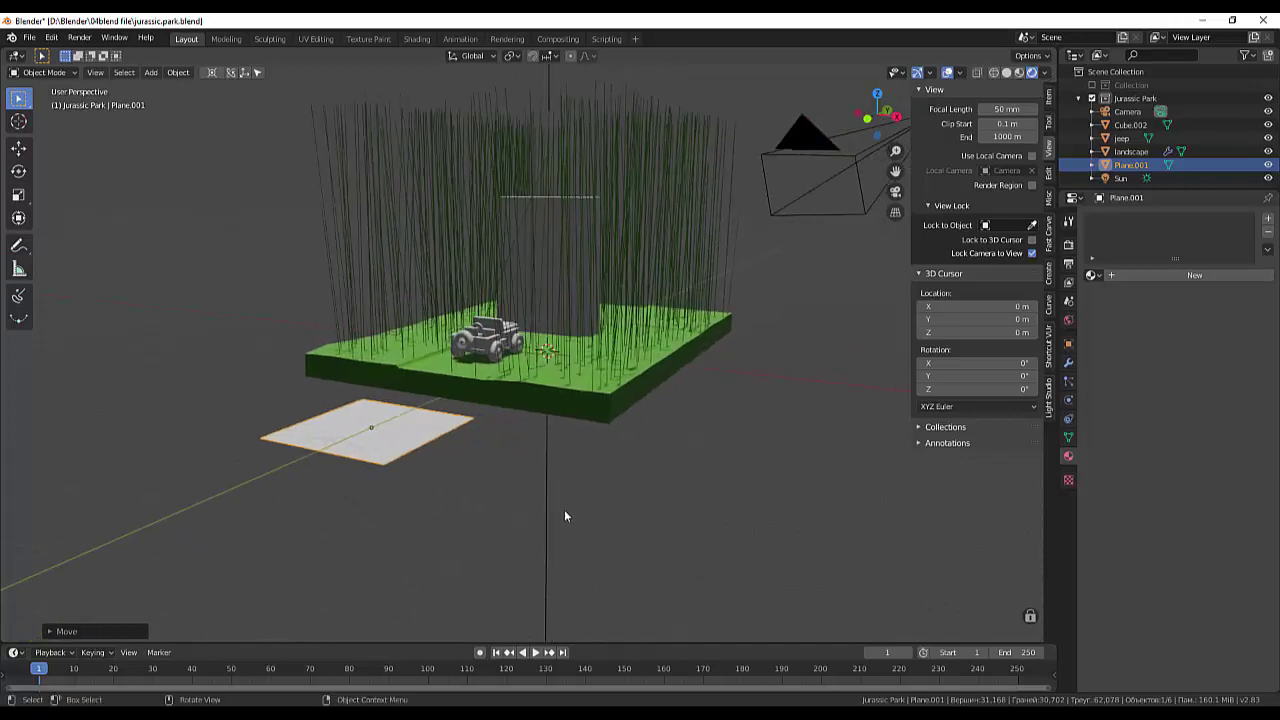
Isolate Plane.001 in local view with solid shading and rotate it 90° about X.
key("KP_Divide")
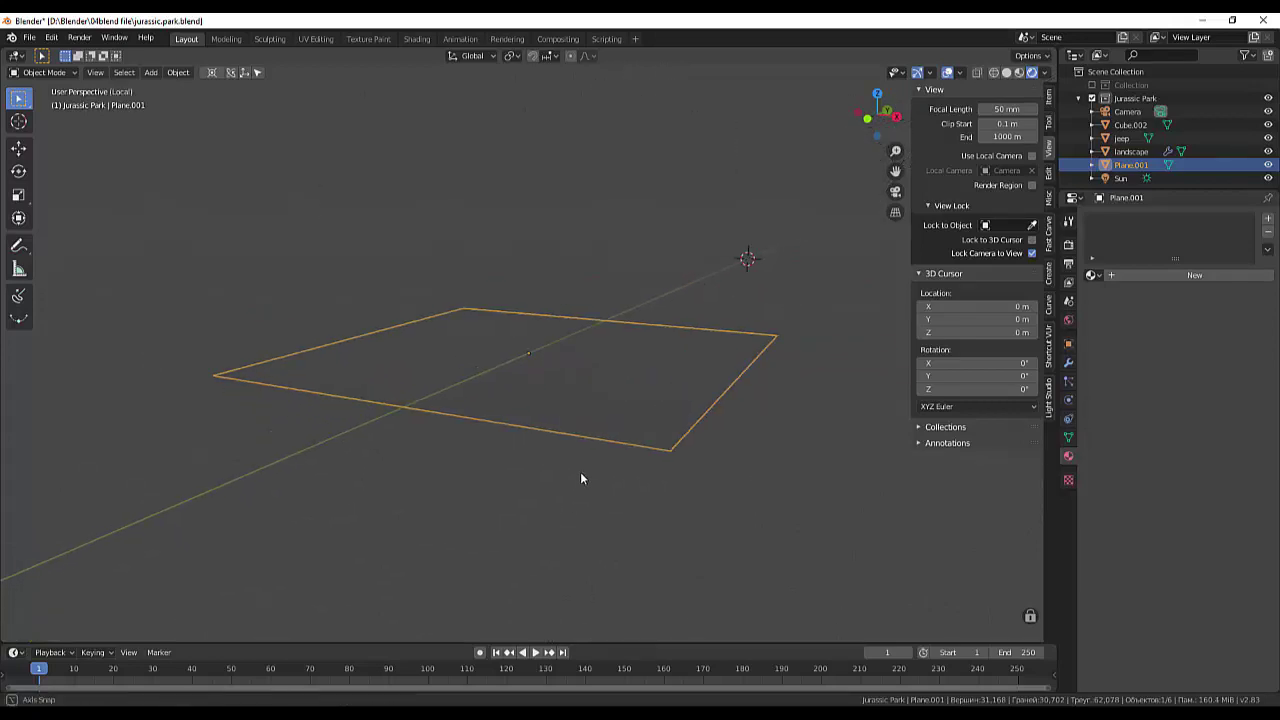
left_click(40, 72)
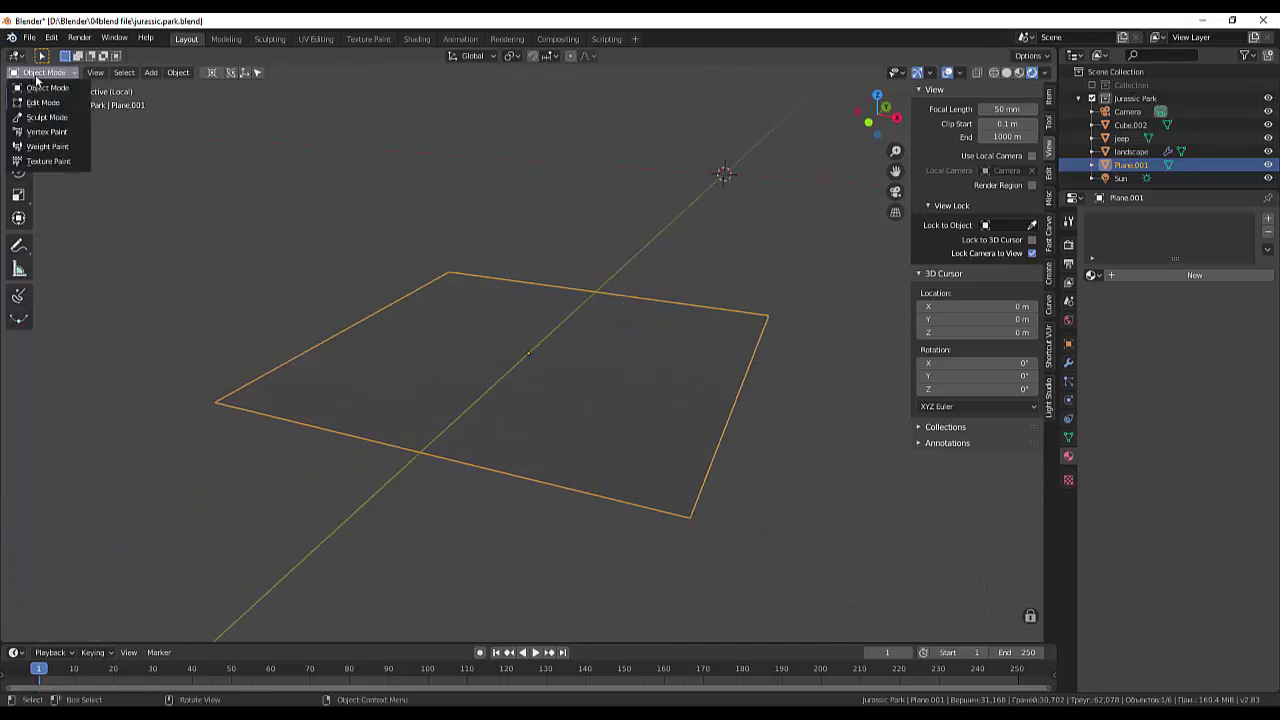
left_click(43, 89)
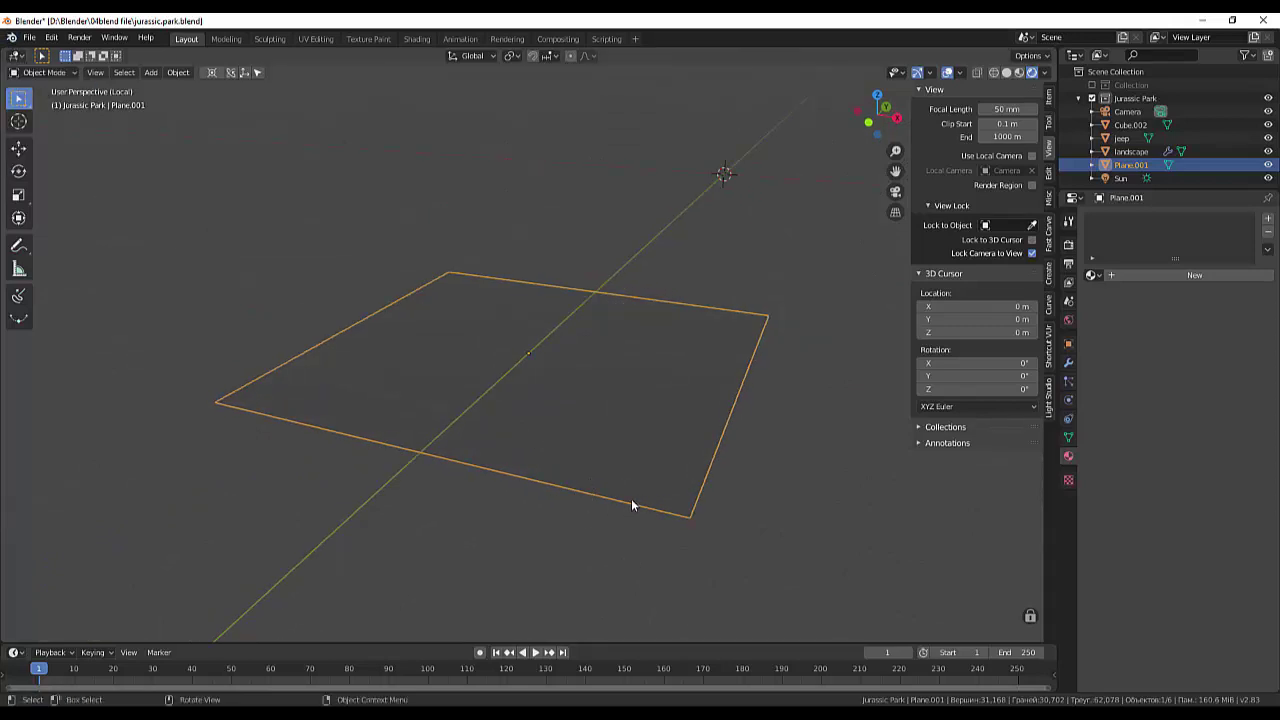
left_click(1006, 72)
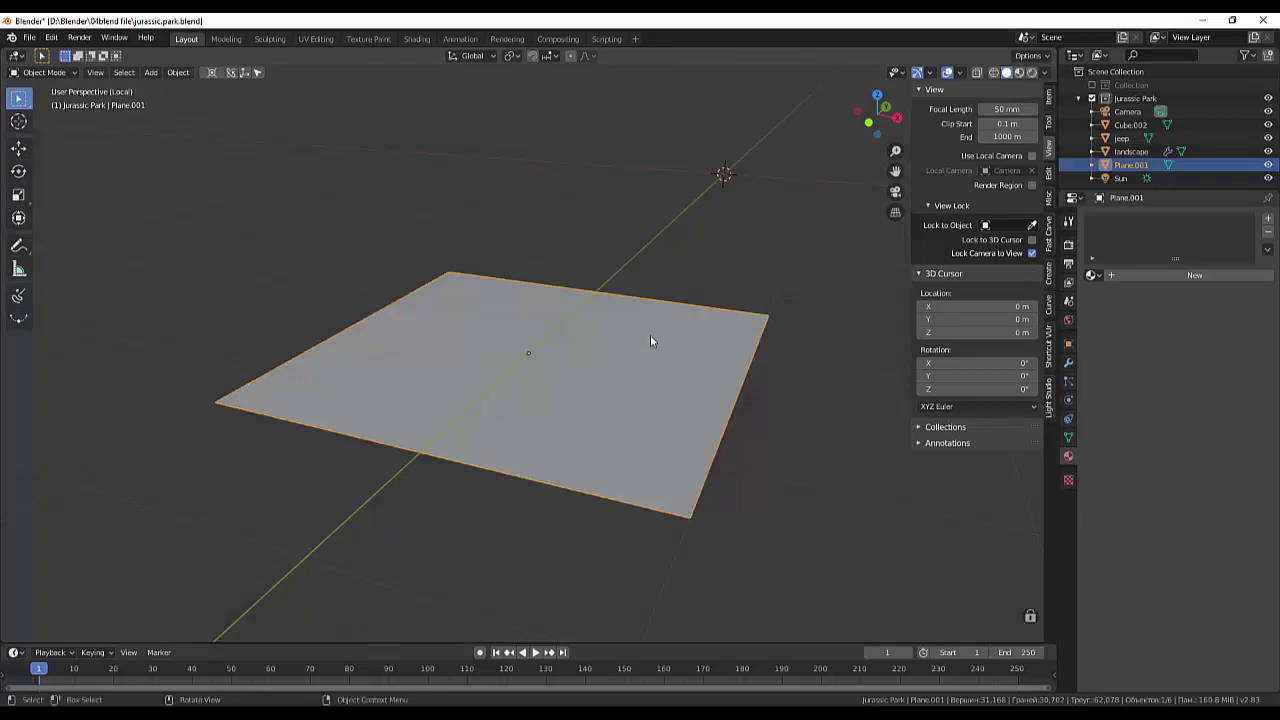
key("r")
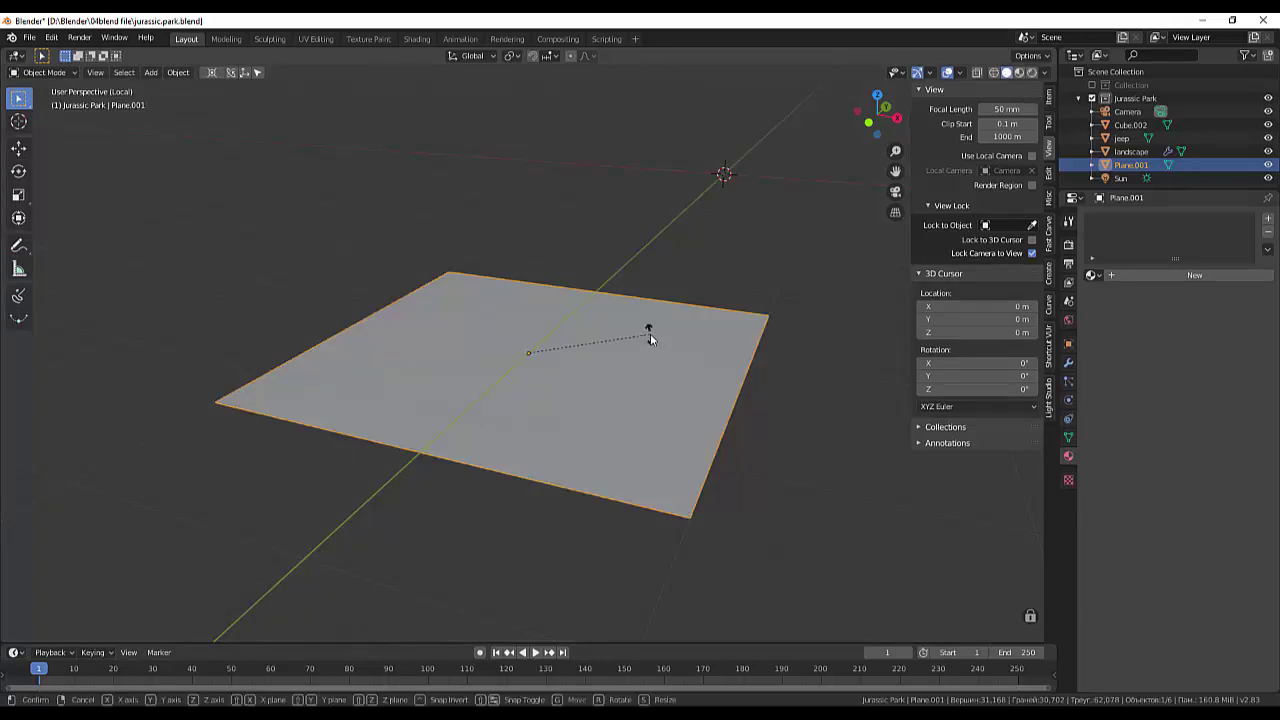
type("x")
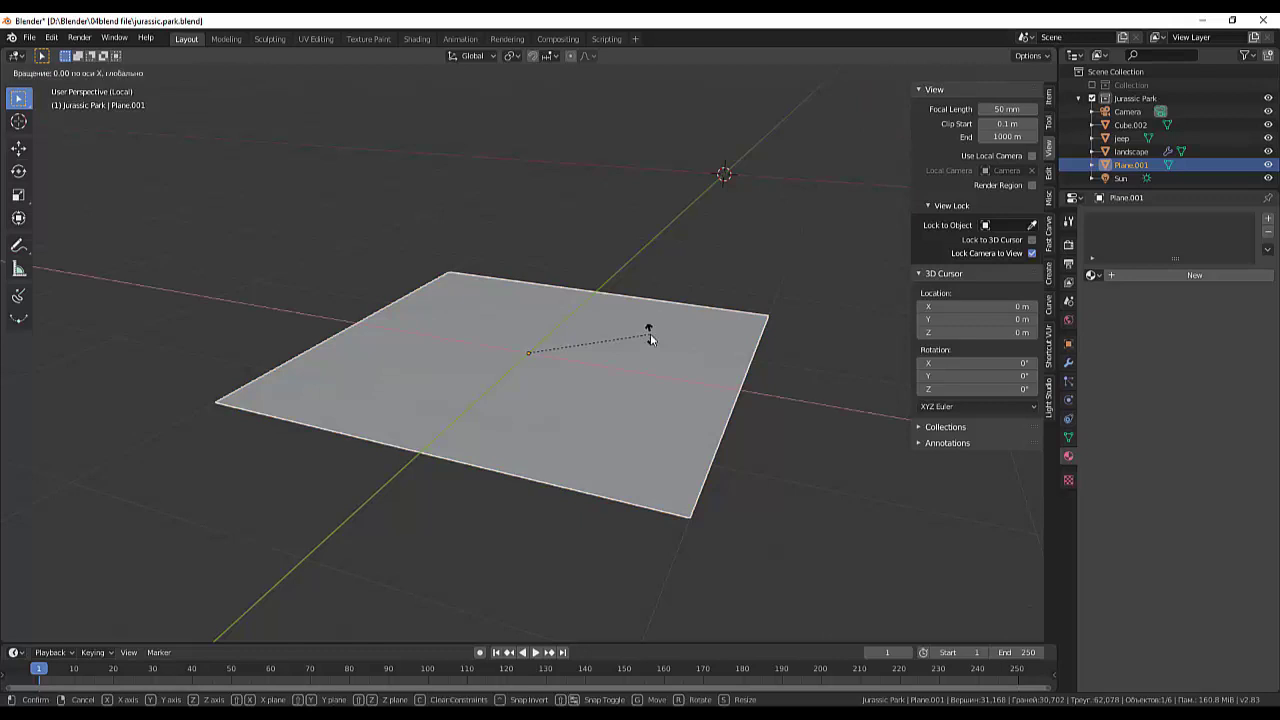
type("90")
key("Return")
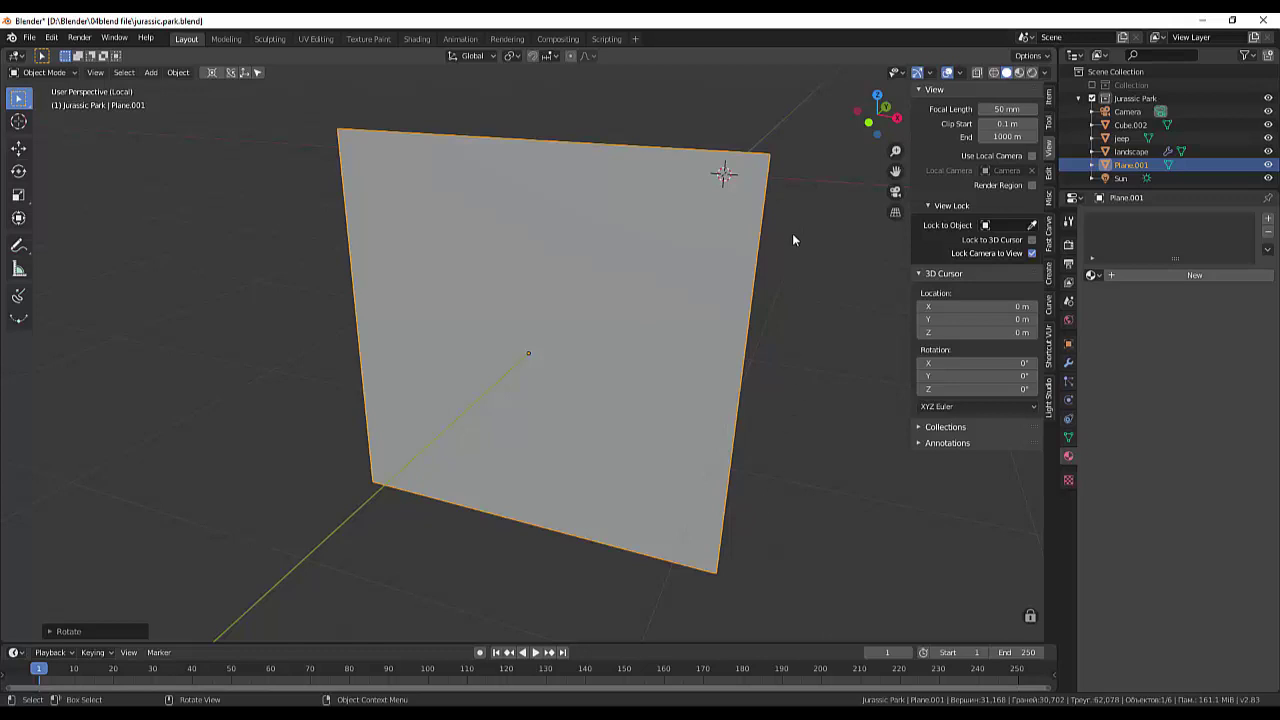
Scale the upright plane down, then squeeze it along X to about 0.11 wide.
key("s")
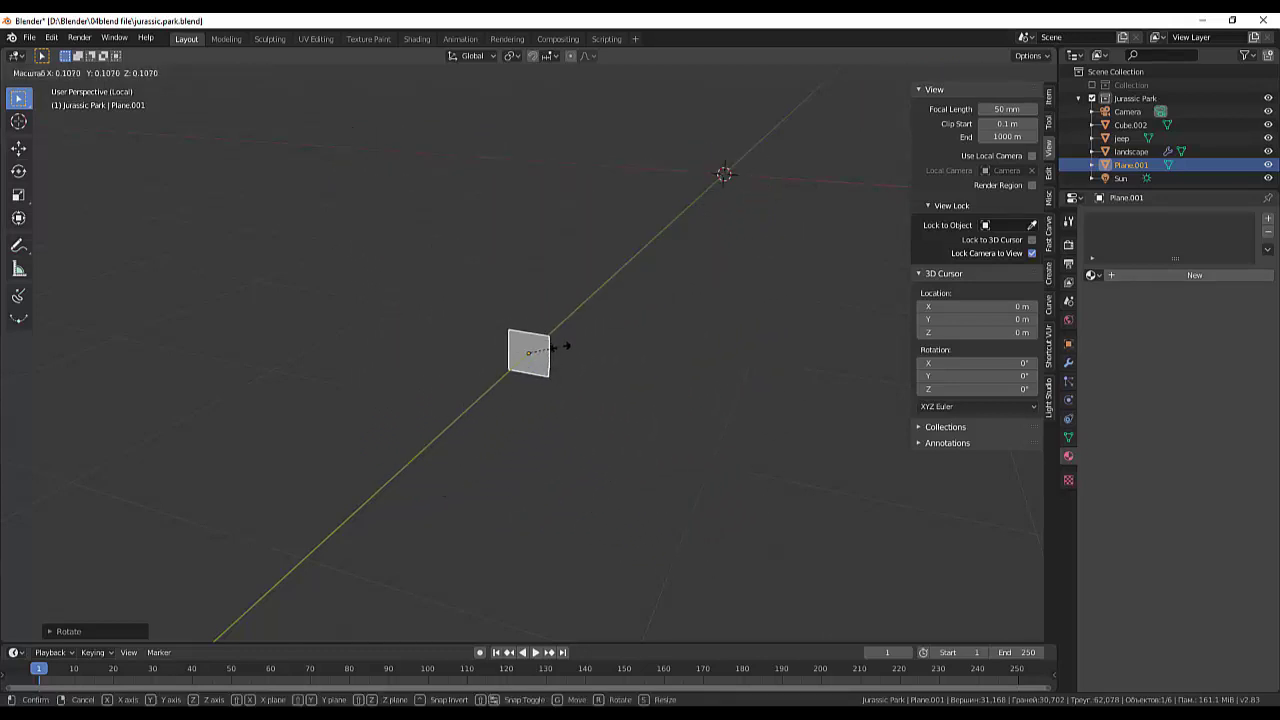
left_click(557, 350)
scroll(512, 463, "up", 3)
scroll(520, 441, "up", 3)
scroll(520, 441, "up", 2)
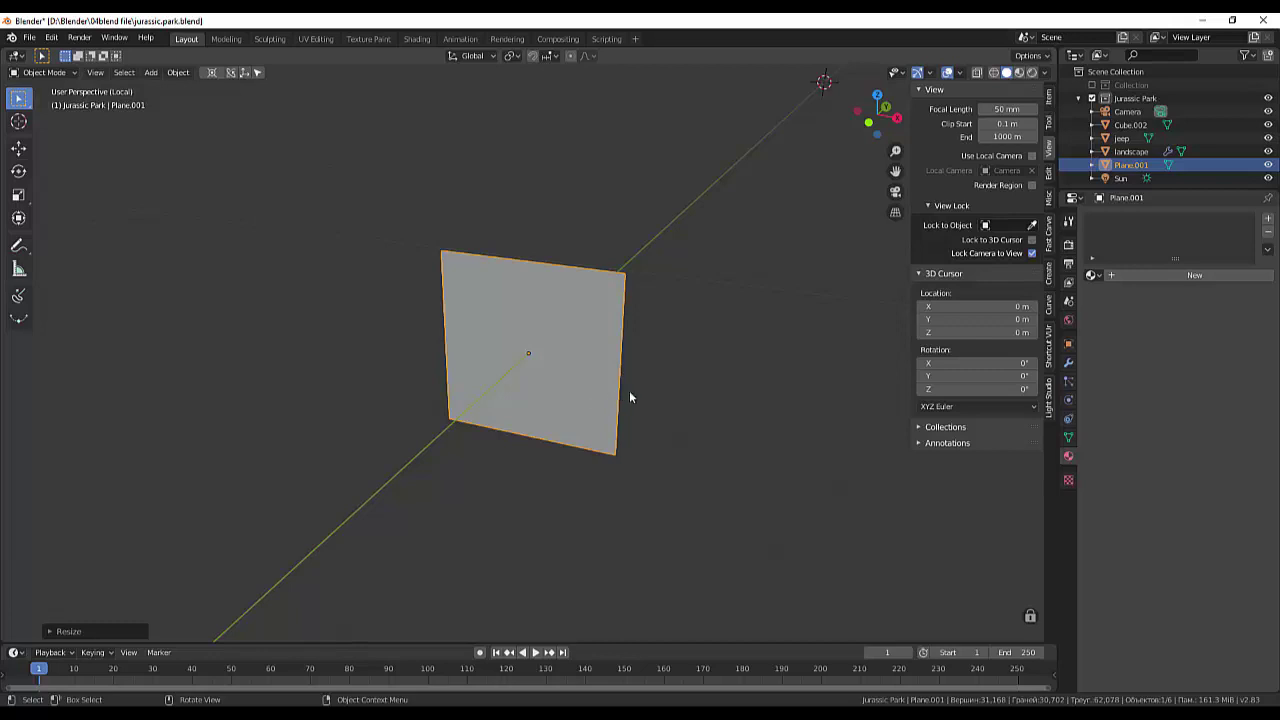
key("s")
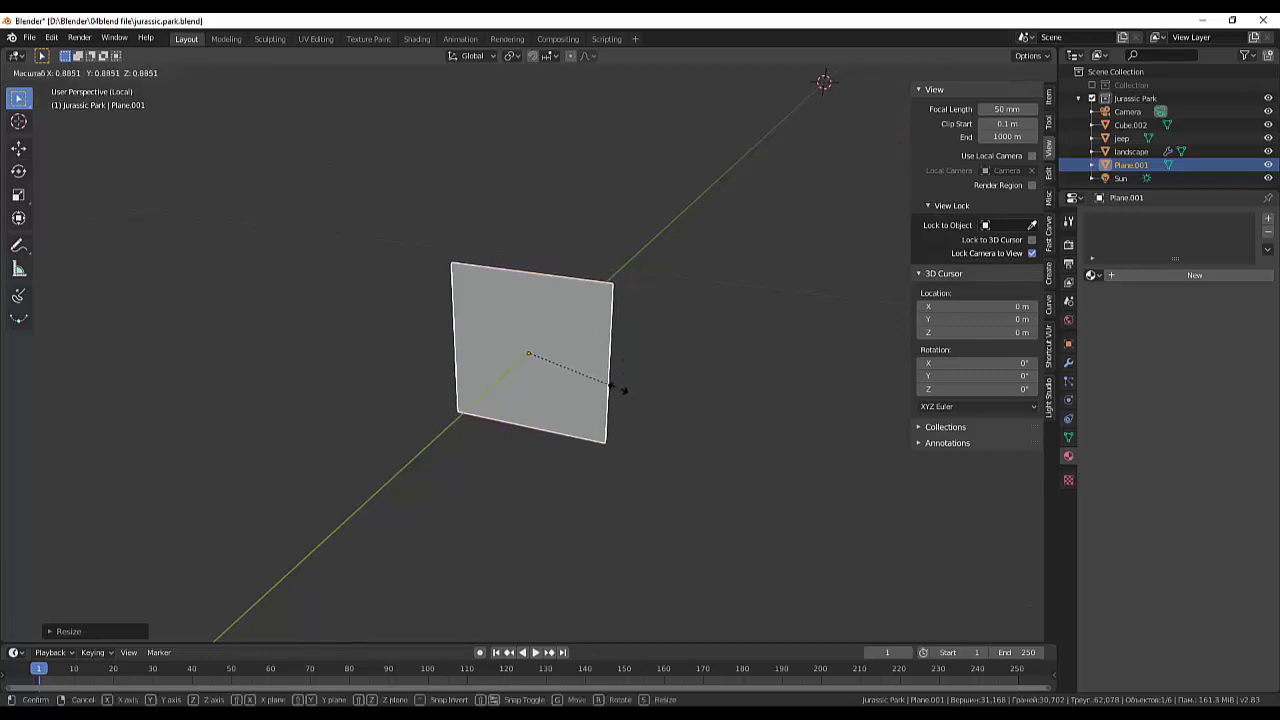
key("x")
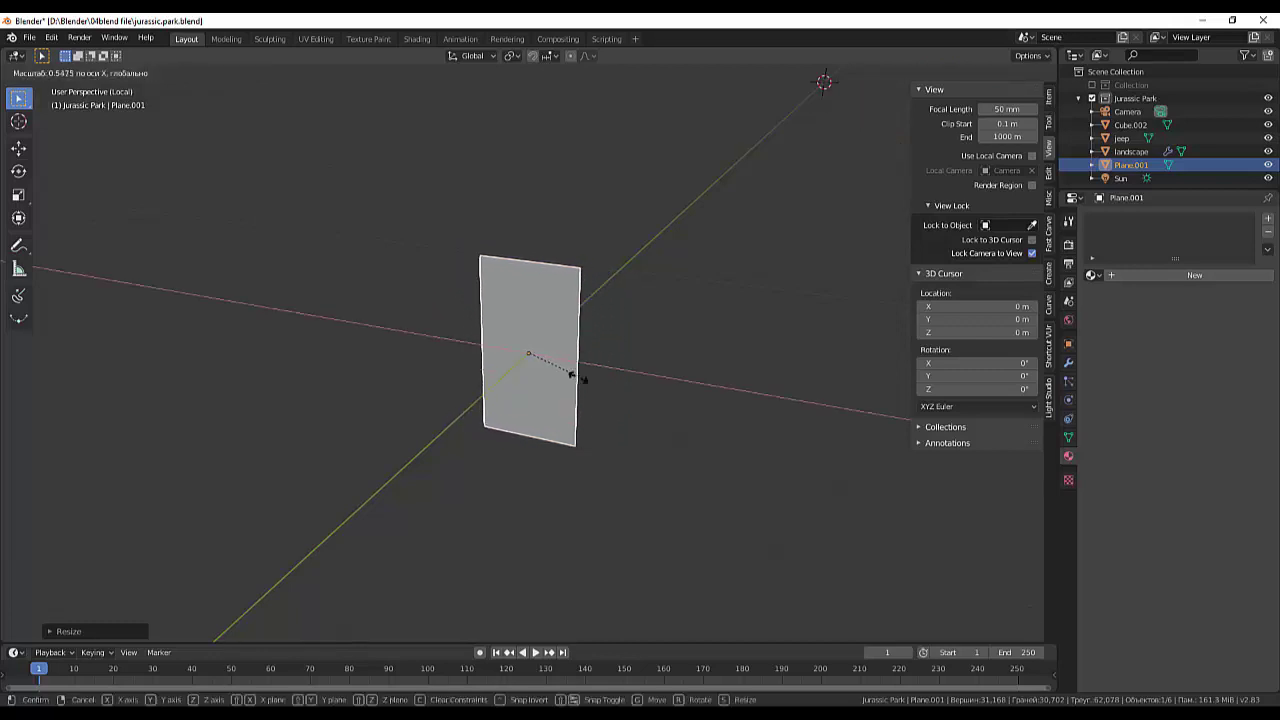
left_click(529, 358)
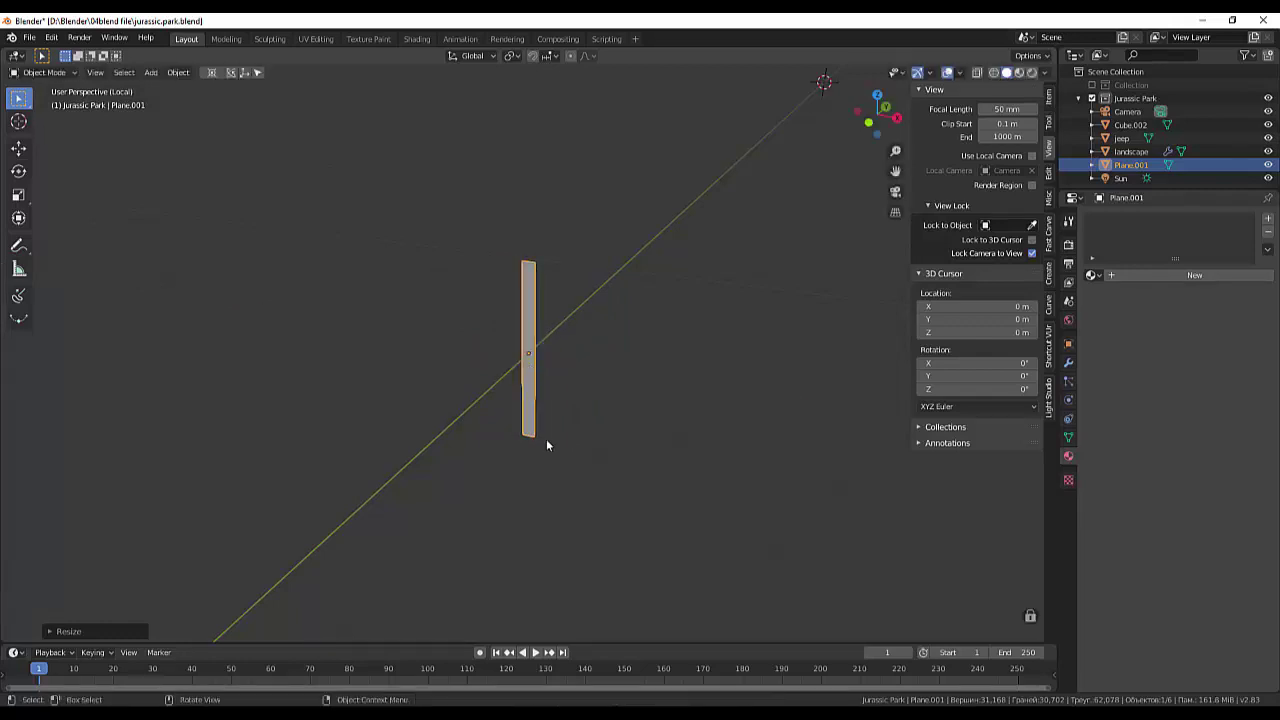
scroll(547, 445, "up", 2)
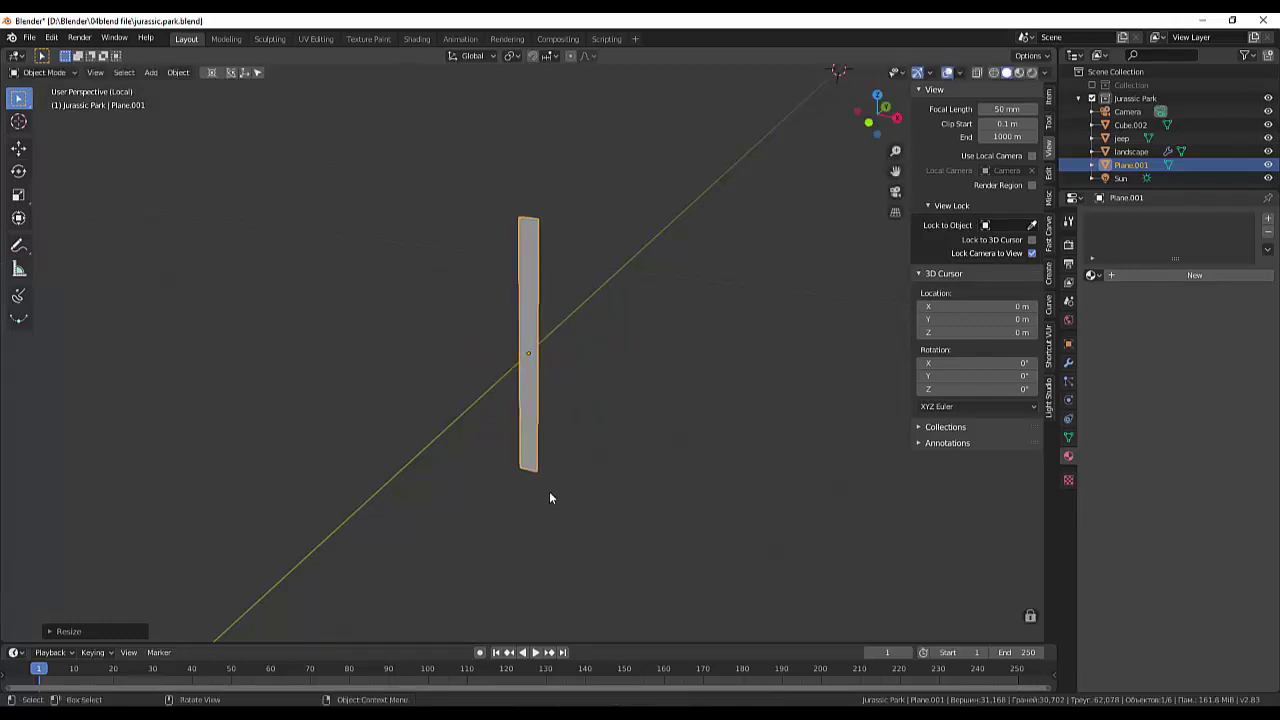
In Edit Mode, scale Plane.001's top vertices inward to taper the strip to a point.
left_click(40, 74)
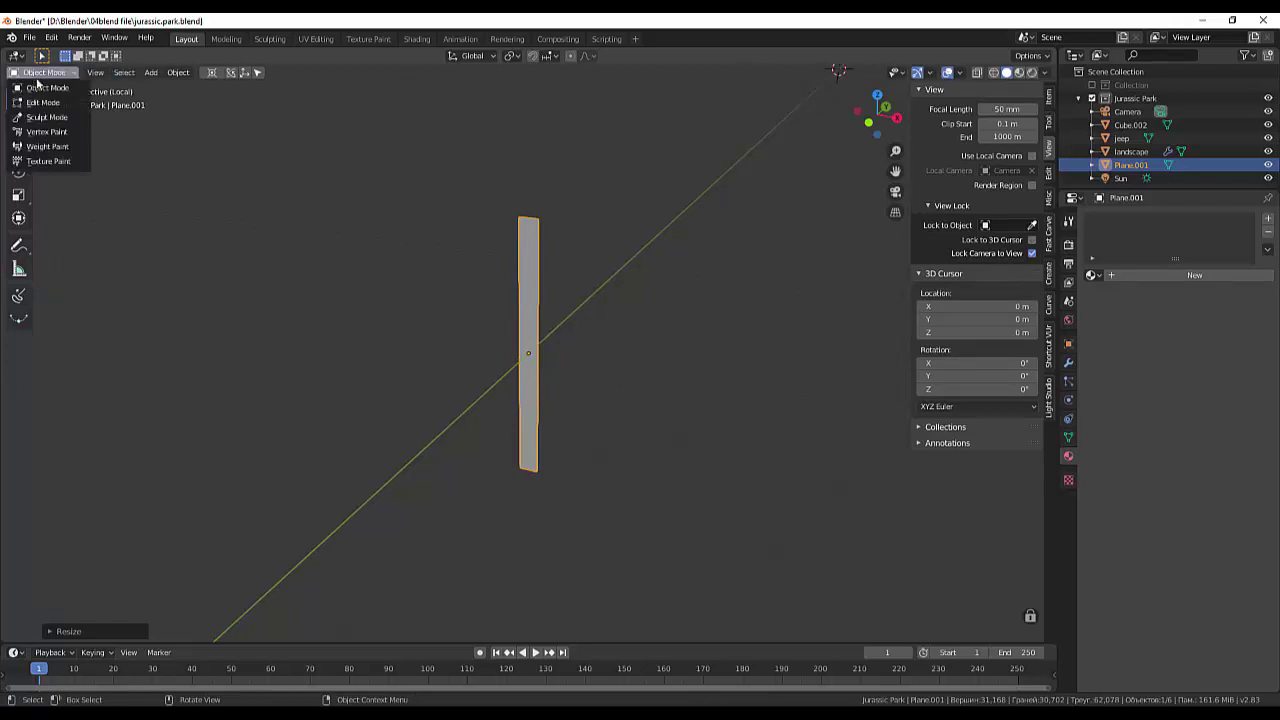
left_click(44, 104)
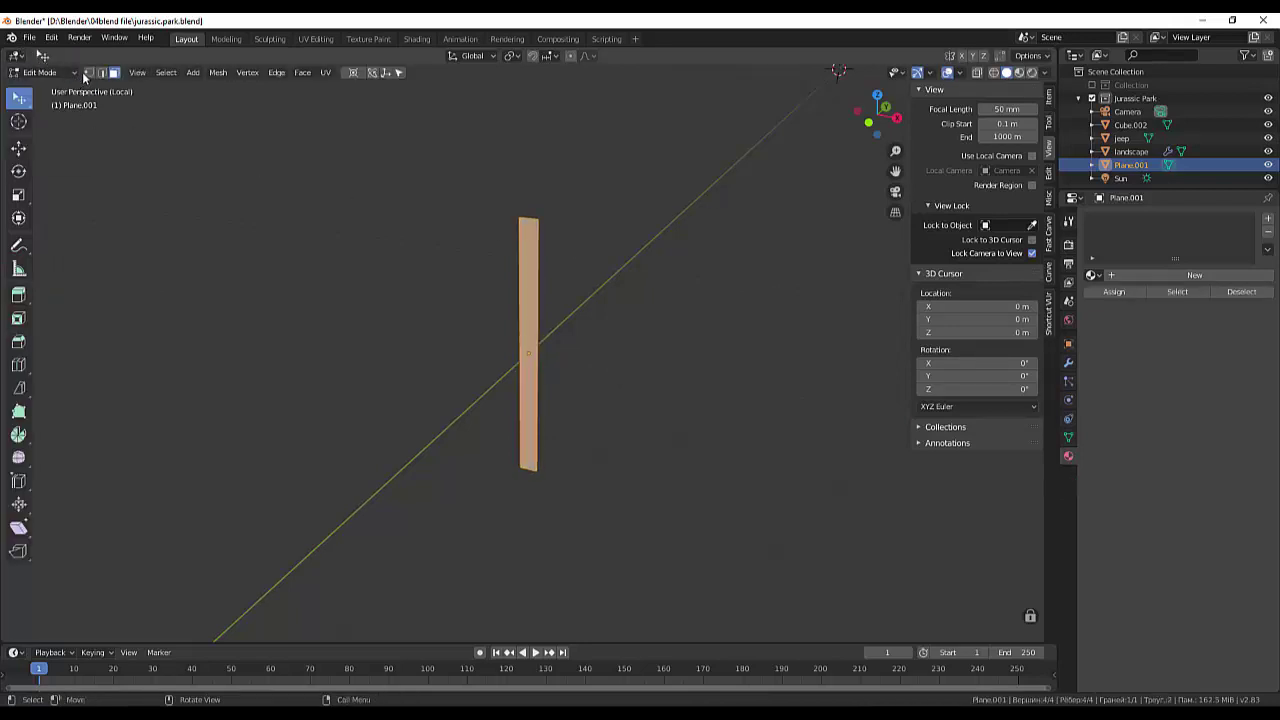
left_click(538, 219)
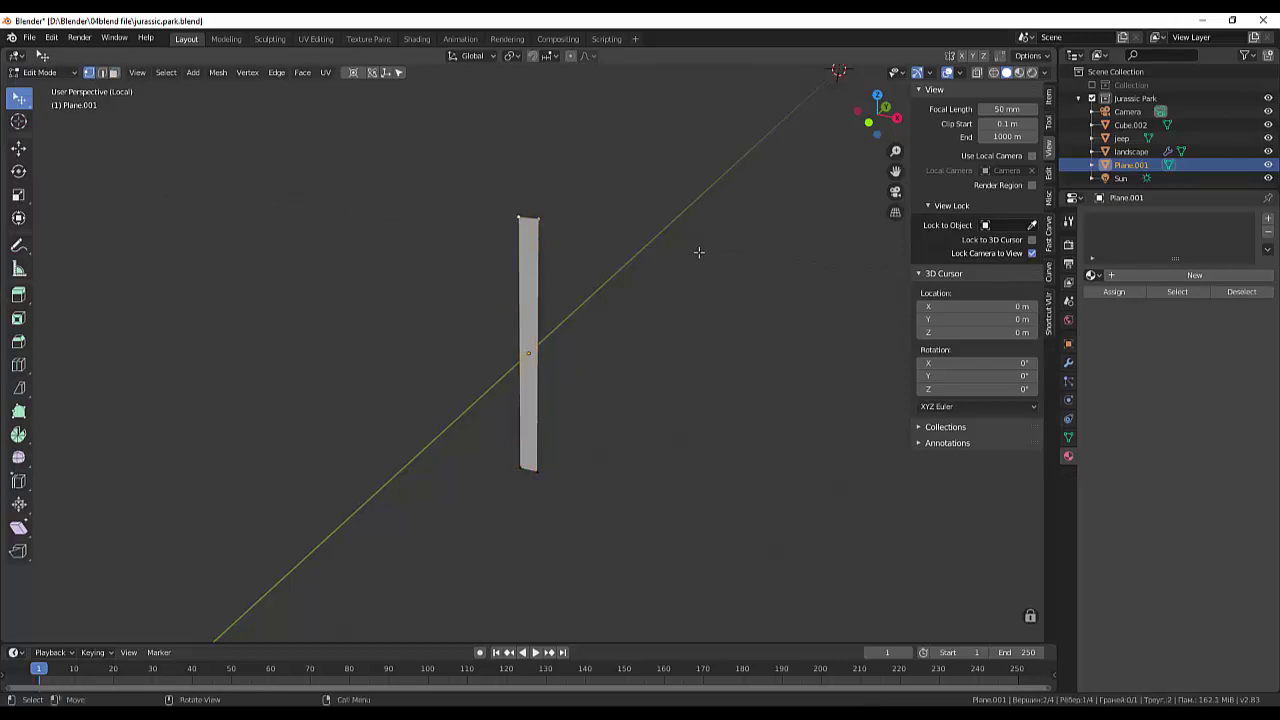
key("s")
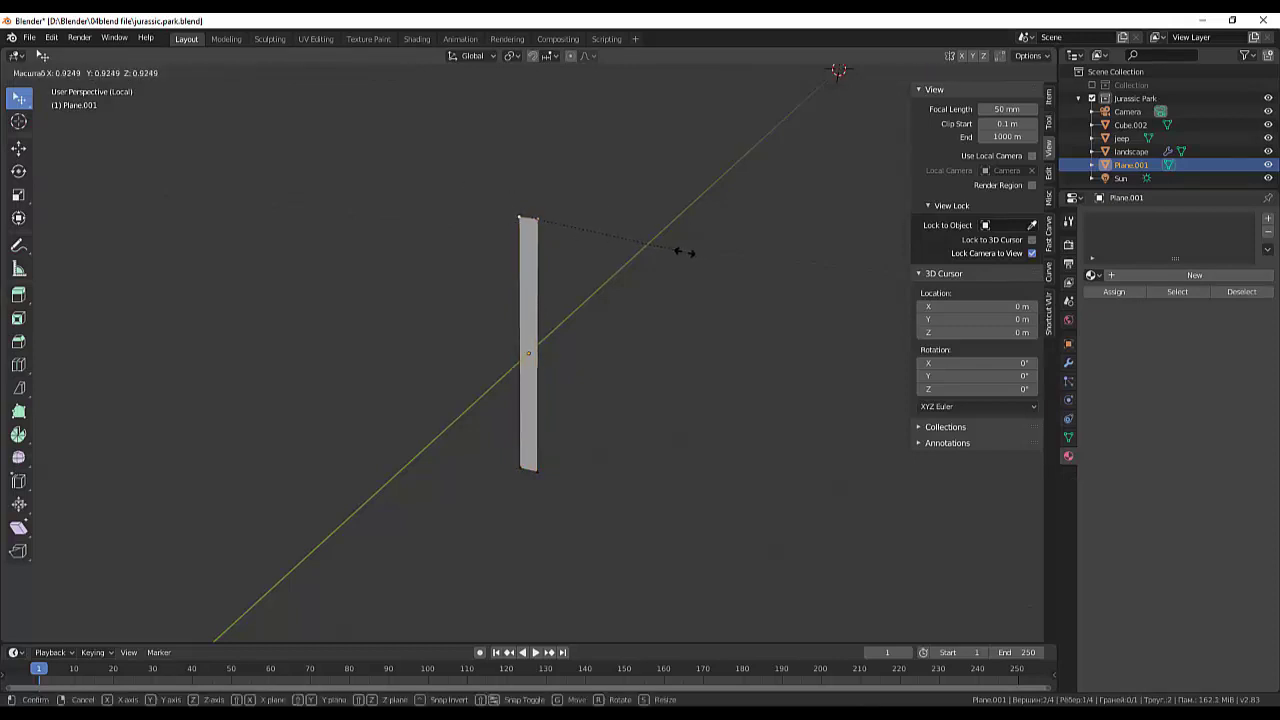
left_click(556, 234)
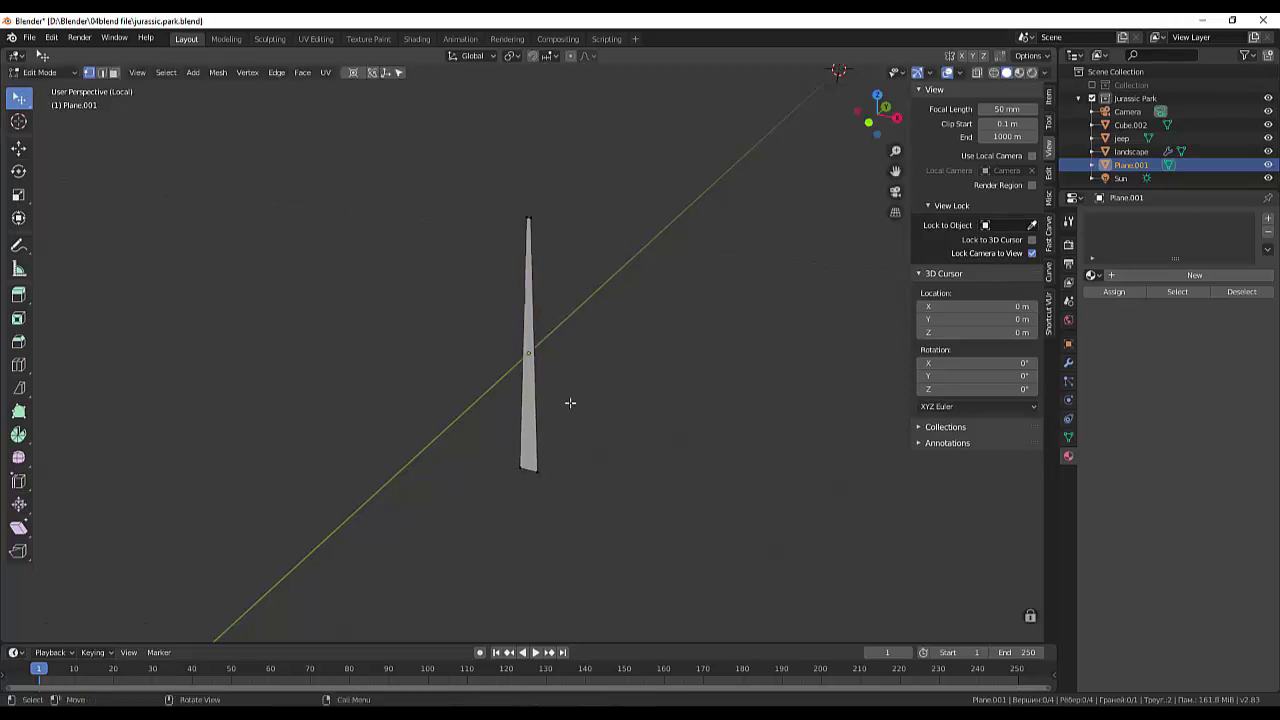
left_click(528, 468)
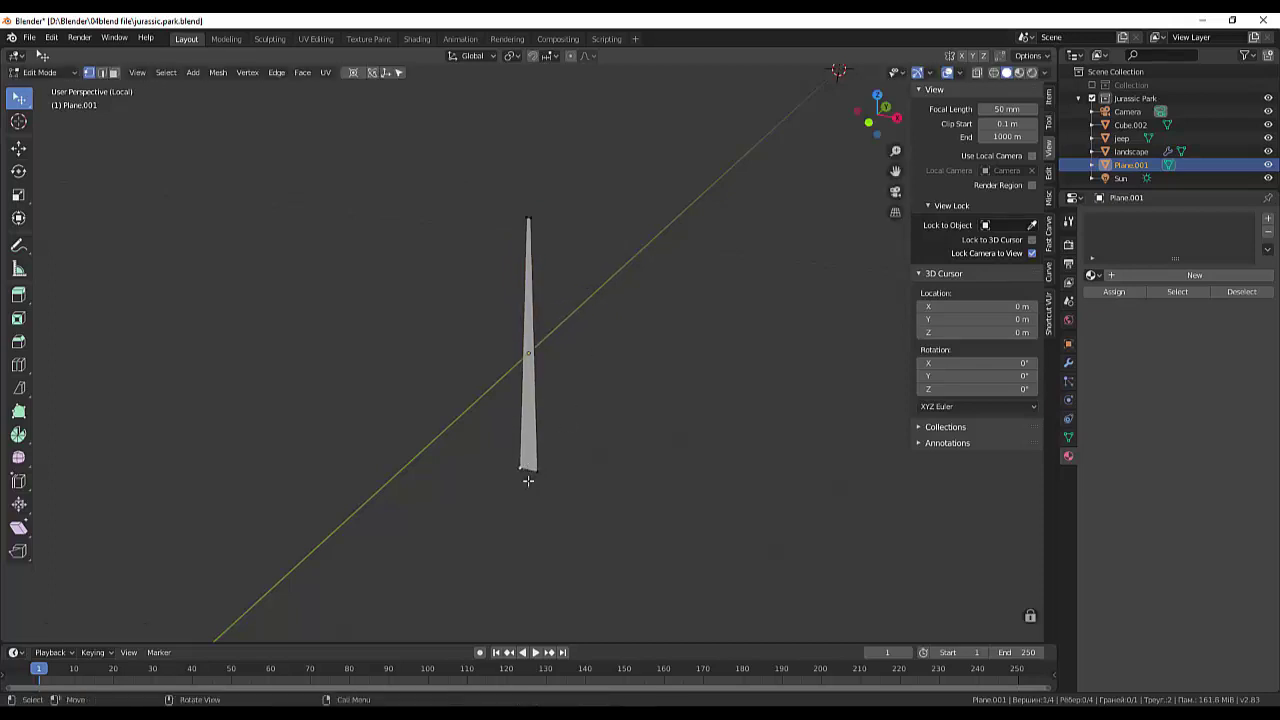
left_click(102, 73)
Add a single horizontal loop cut across the tapered blade.
left_click(527, 470)
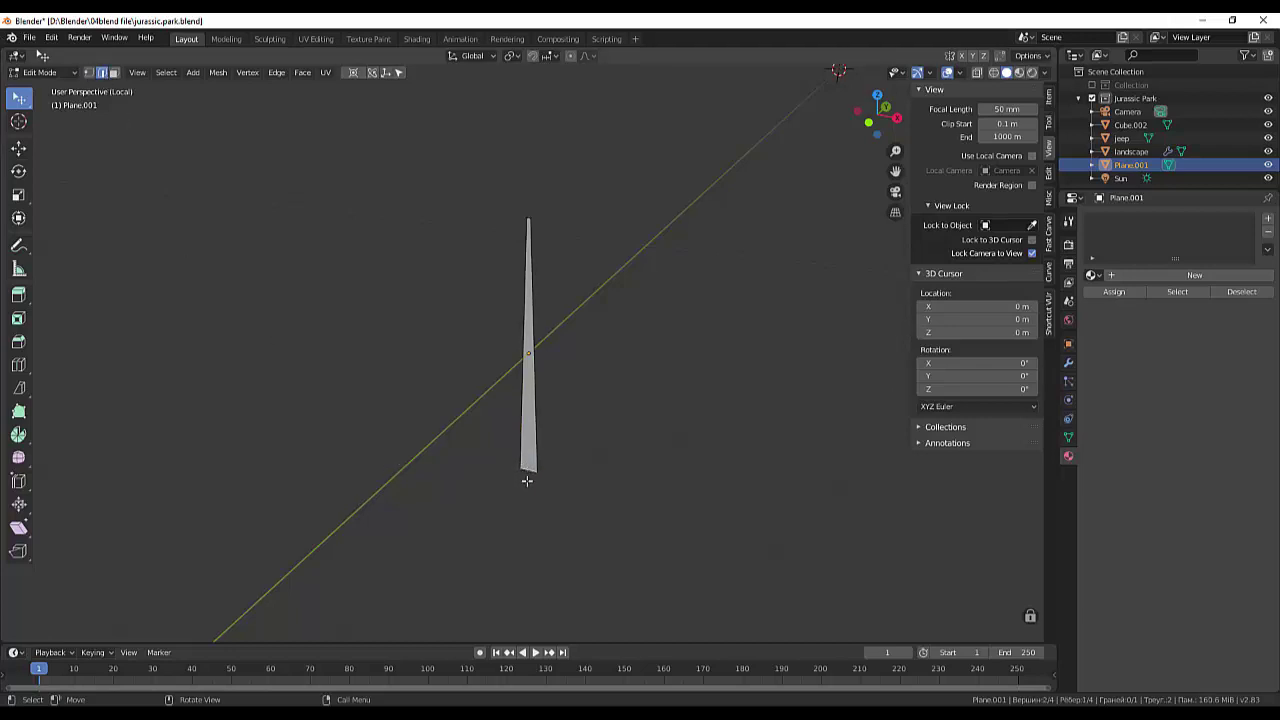
key("ctrl+r")
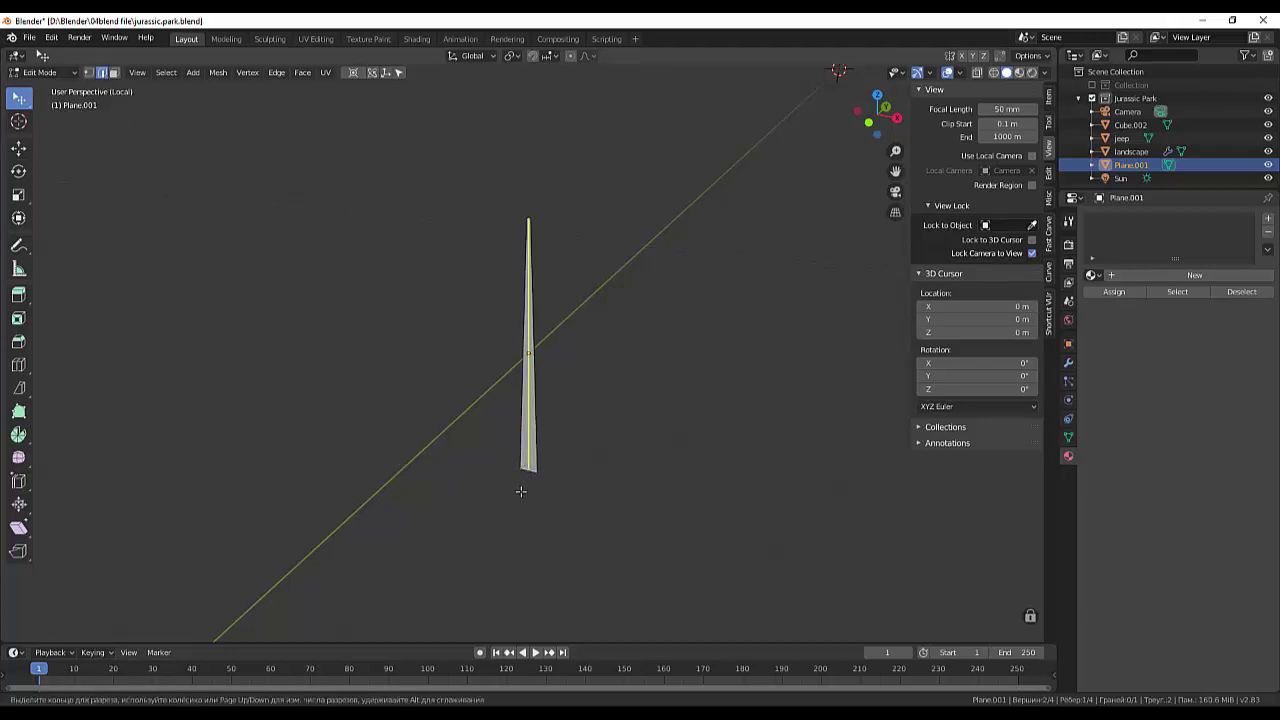
left_click(520, 491)
left_click(520, 491)
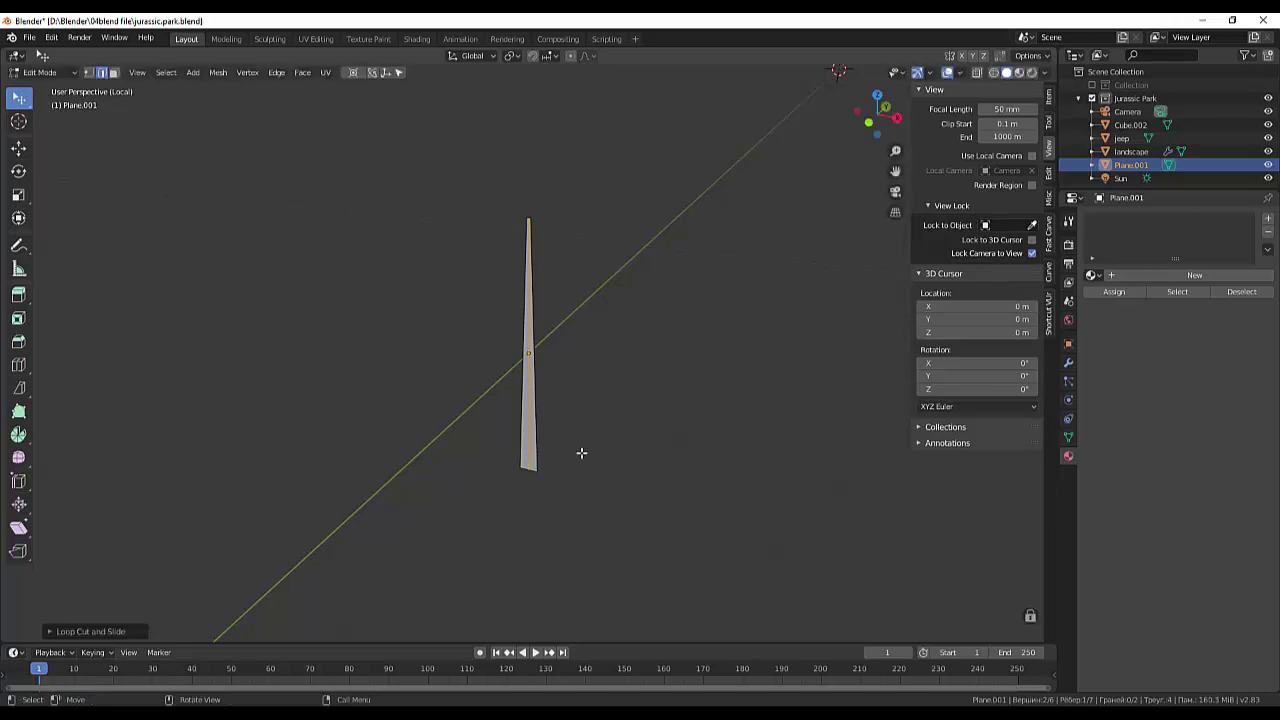
Add three more evenly spaced loop cuts along the blade's height.
left_click(528, 407)
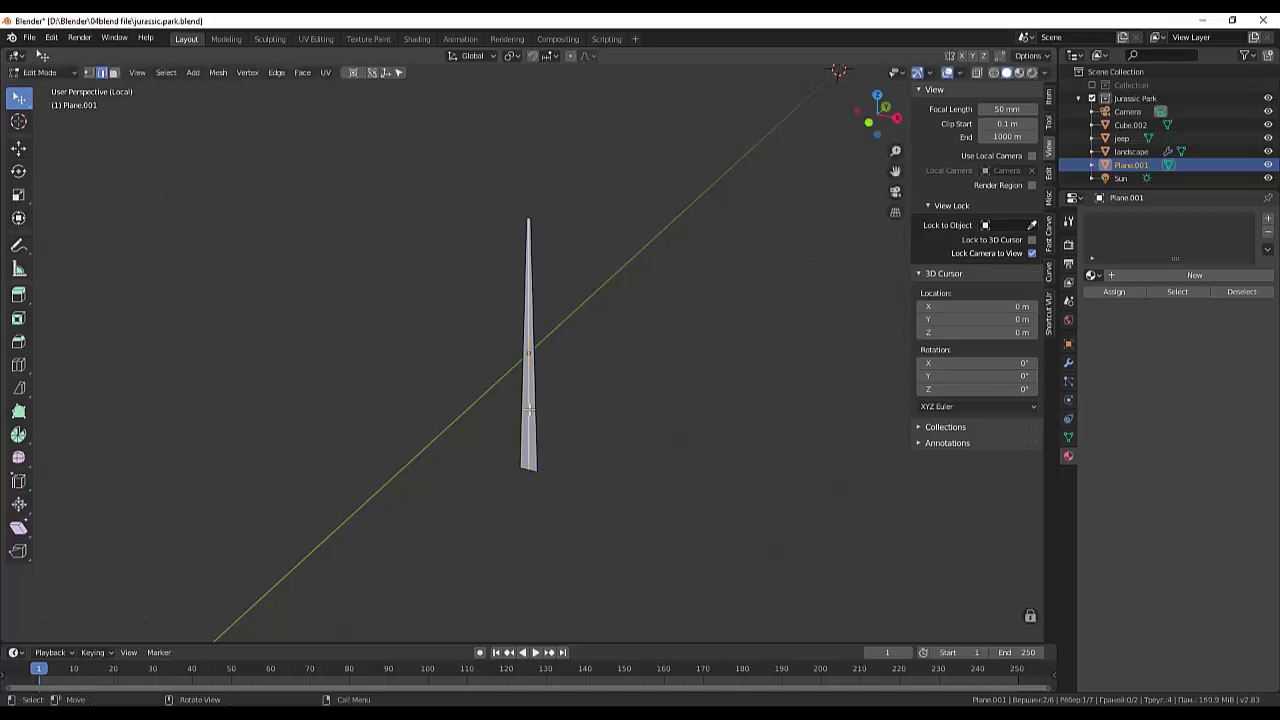
key("ctrl+r")
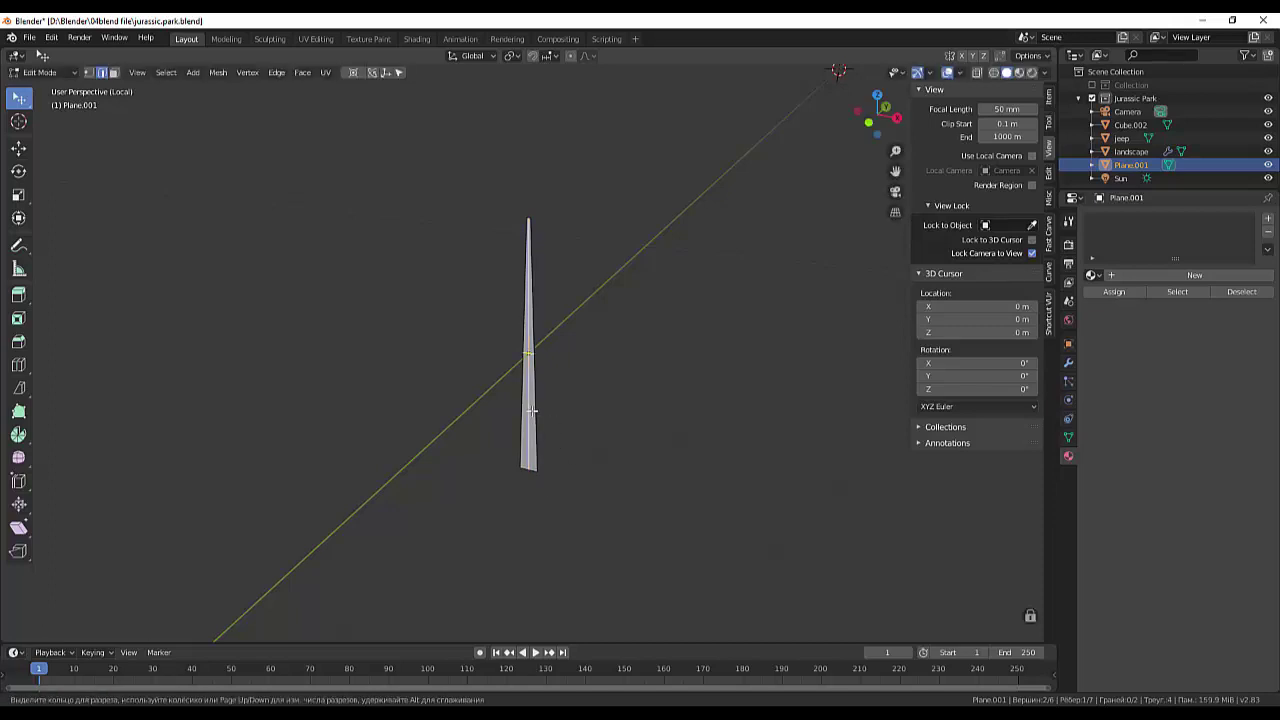
scroll(532, 410, "up", 2)
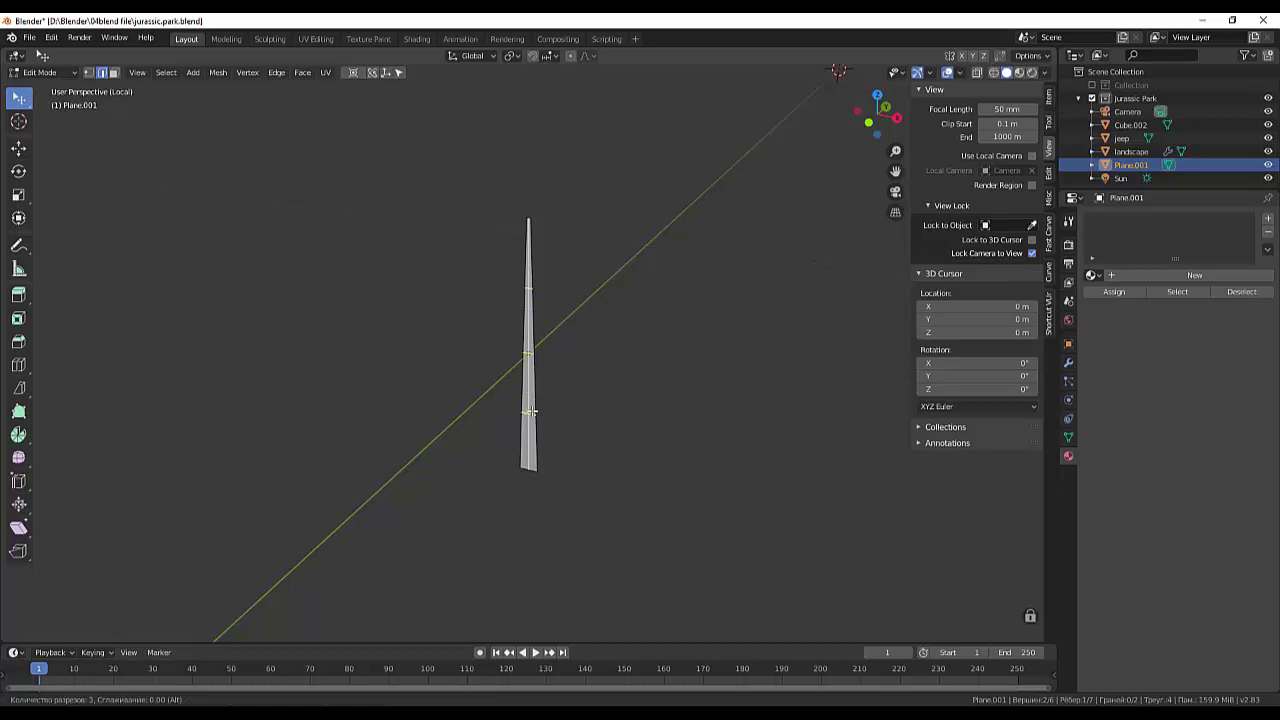
left_click(532, 410)
right_click(532, 410)
scroll(595, 442, "down", 1)
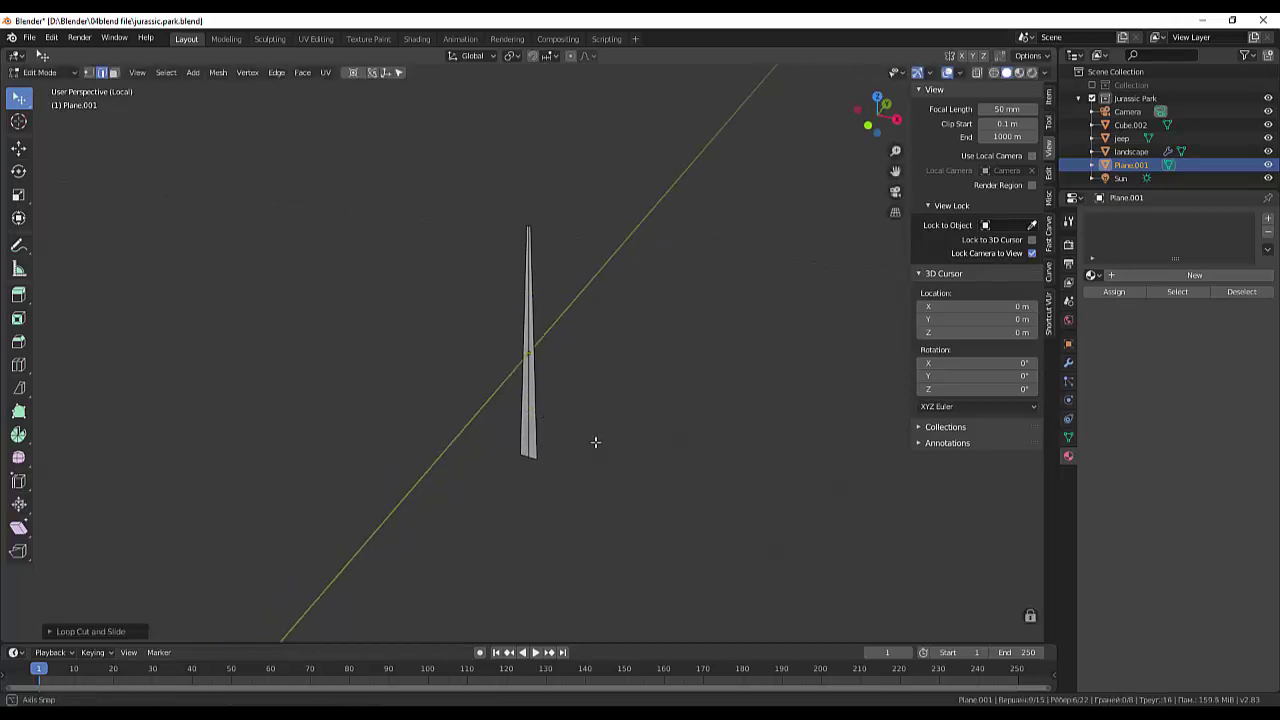
mouse_move(595, 442)
middle_mouse_down()
mouse_move(611, 434)
mouse_move(591, 400)
mouse_move(573, 403)
mouse_move(594, 426)
mouse_move(529, 391)
middle_mouse_up()
Select the blade's upper edges and view the blade sideways.
key("ctrl+r")
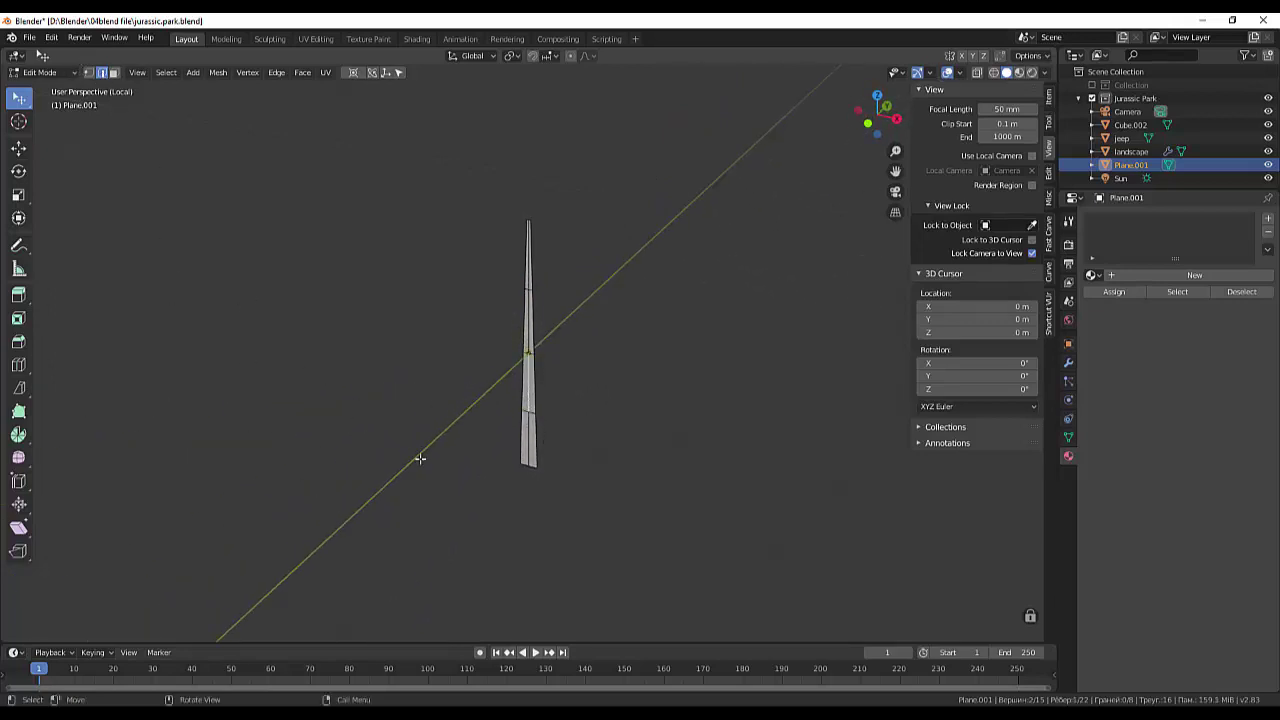
left_click(527, 450)
mouse_move(584, 438)
middle_mouse_down()
mouse_move(551, 443)
mouse_move(539, 427)
middle_mouse_up()
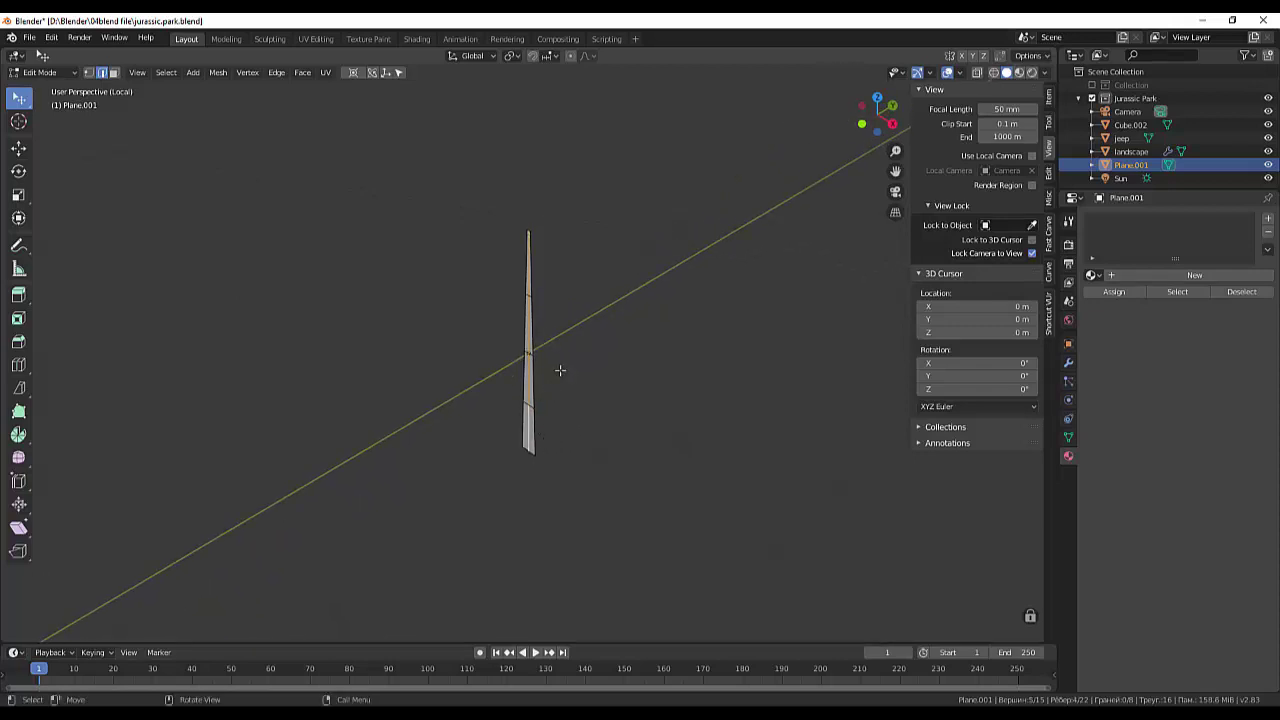
Move the upper edges along the Y axis to start bending the blade.
key("g")
key("y")
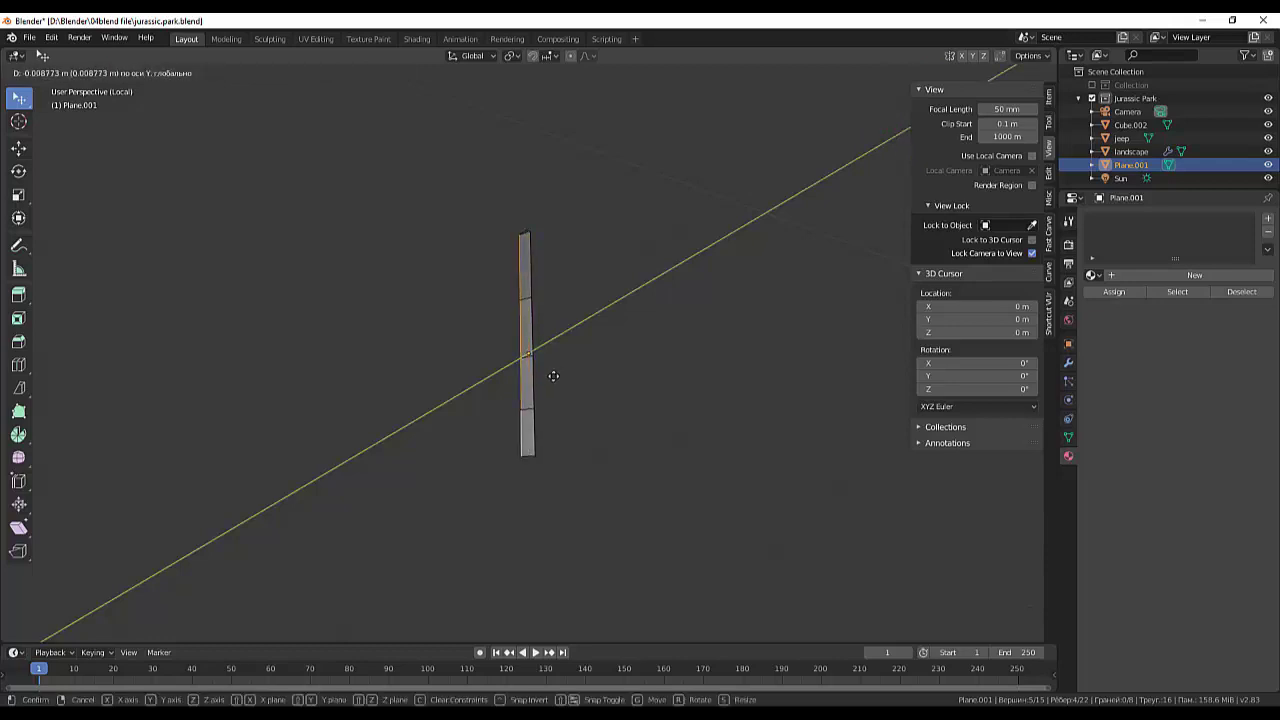
left_click(556, 375)
mouse_move(566, 383)
middle_mouse_down()
mouse_move(608, 397)
mouse_move(594, 397)
middle_mouse_up()
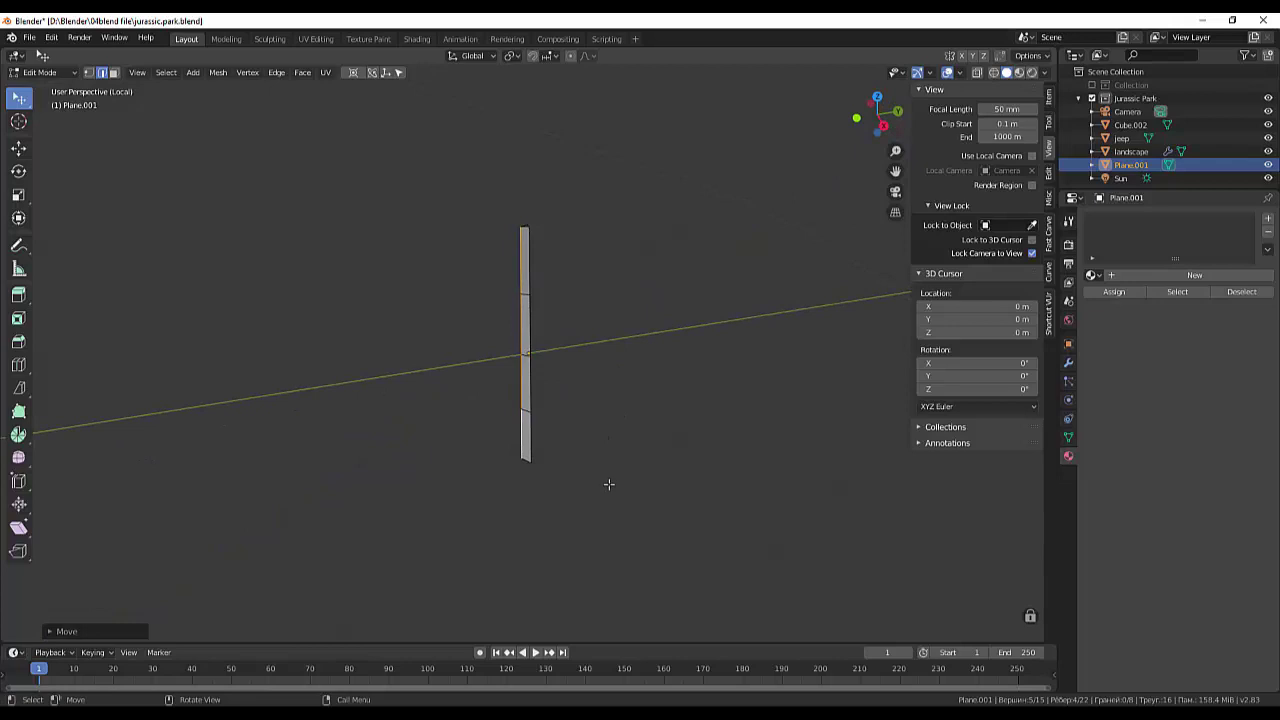
Rotate the selected part of the blade slightly about the X axis.
key("r")
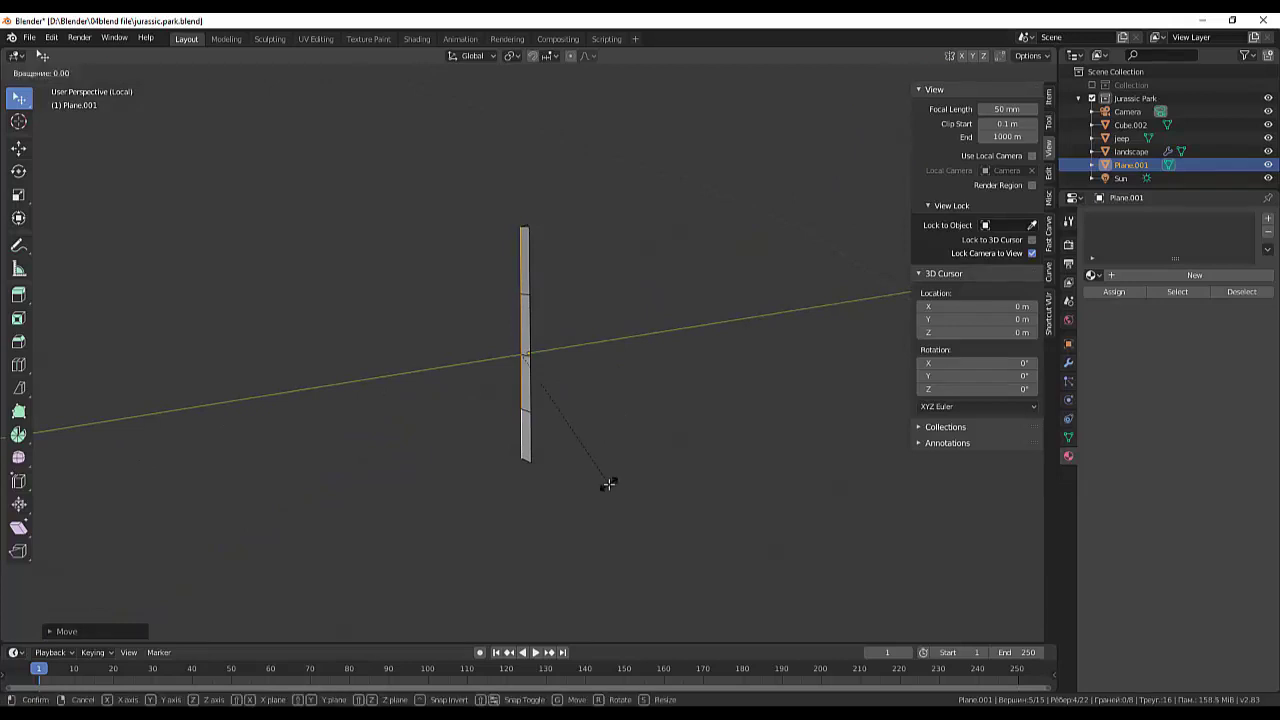
key("x")
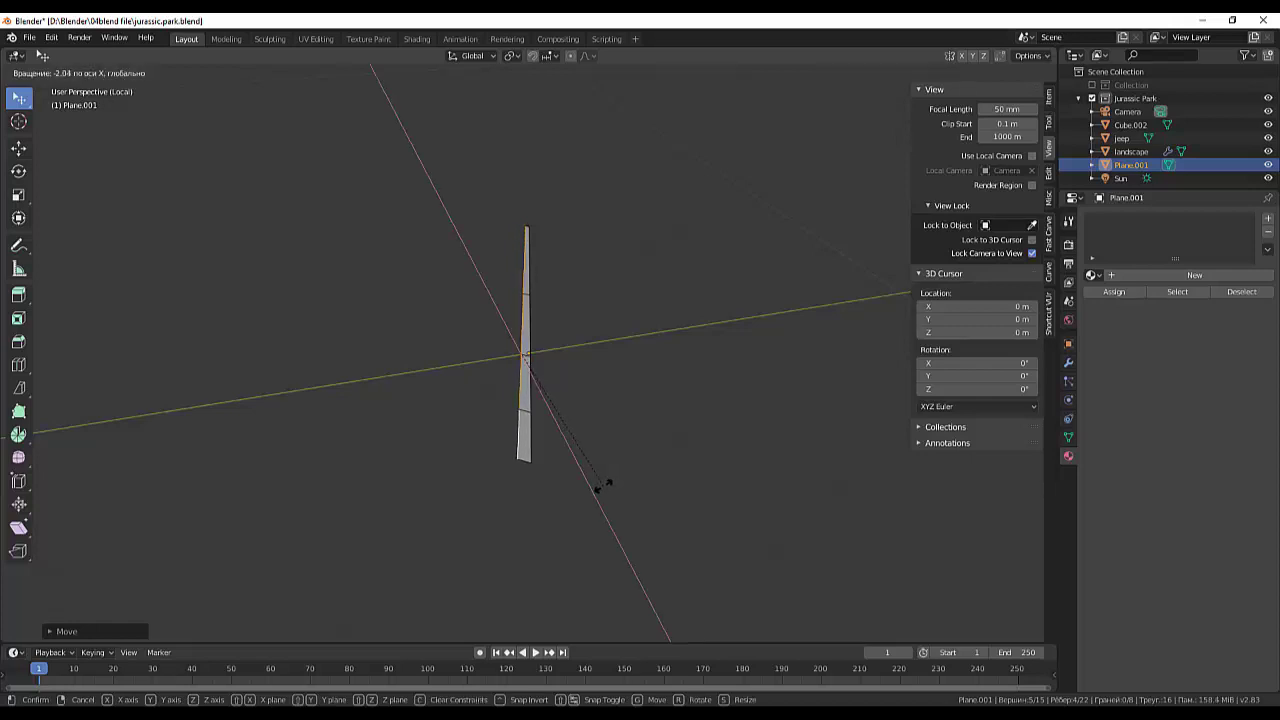
left_click(607, 483)
mouse_move(674, 437)
middle_mouse_down()
mouse_move(814, 457)
mouse_move(849, 443)
mouse_move(963, 443)
mouse_move(783, 437)
middle_mouse_up()
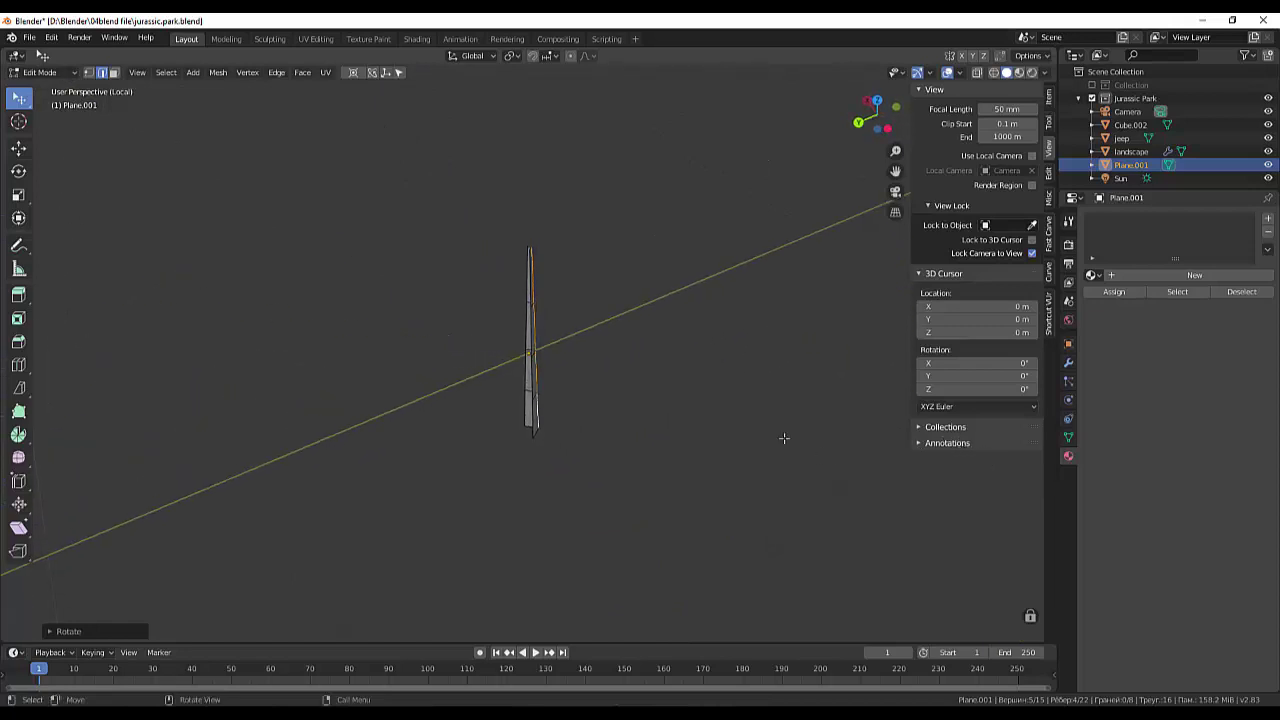
scroll(728, 394, "down", 2)
scroll(718, 383, "up", 2)
scroll(700, 365, "up", 1)
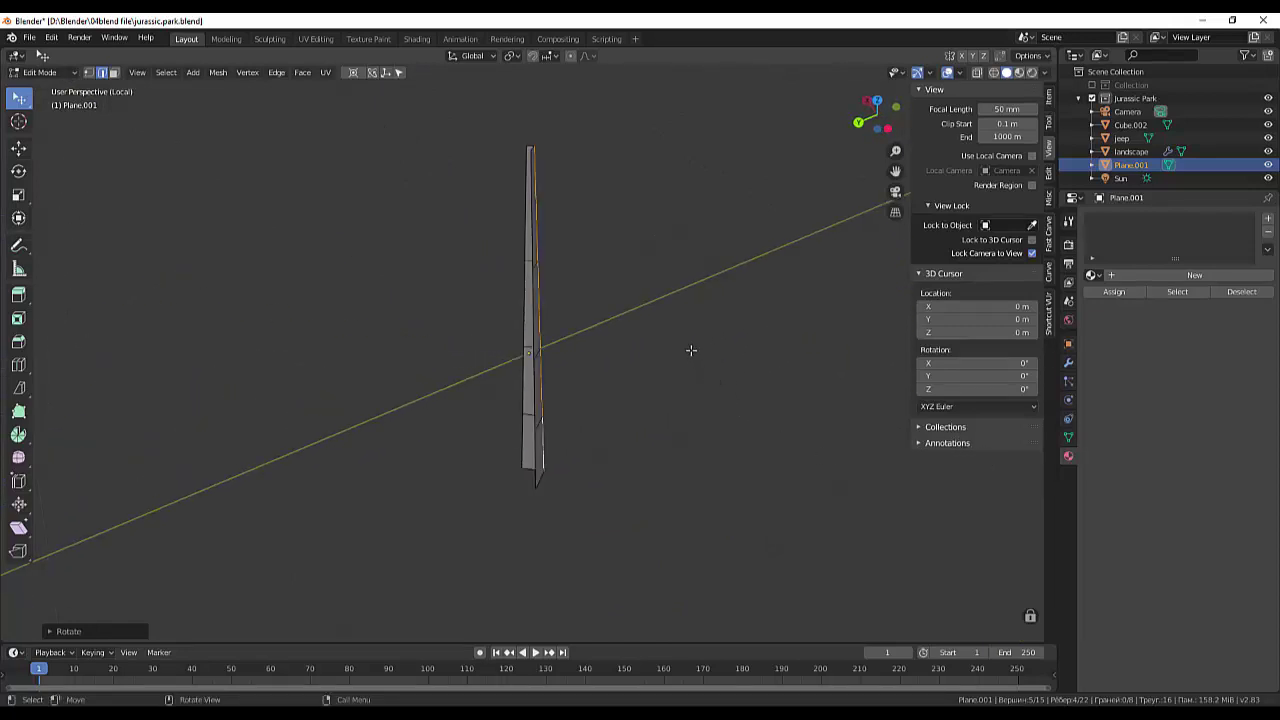
scroll(668, 342, "up", 1)
mouse_move(647, 332)
middle_mouse_down()
mouse_move(620, 351)
mouse_move(620, 313)
middle_mouse_up()
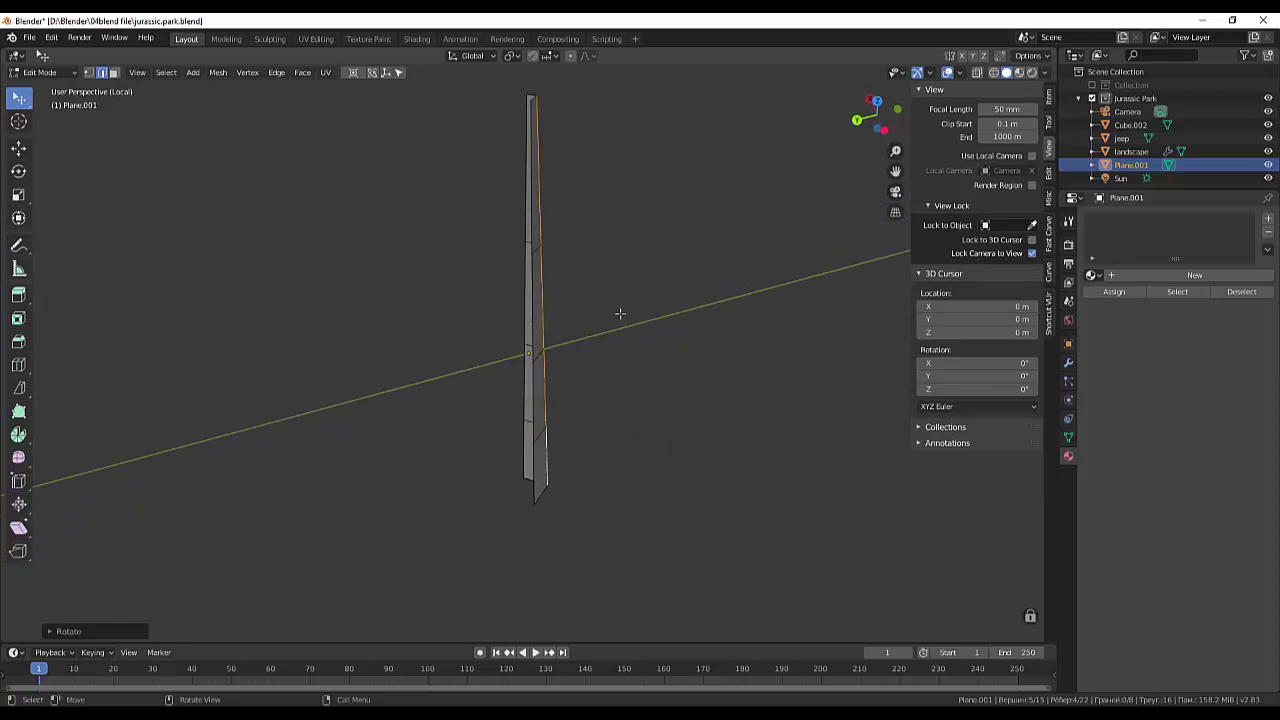
Soft-bend the blade with proportional editing, shrinking the falloff radius.
left_click(539, 253, "shift")
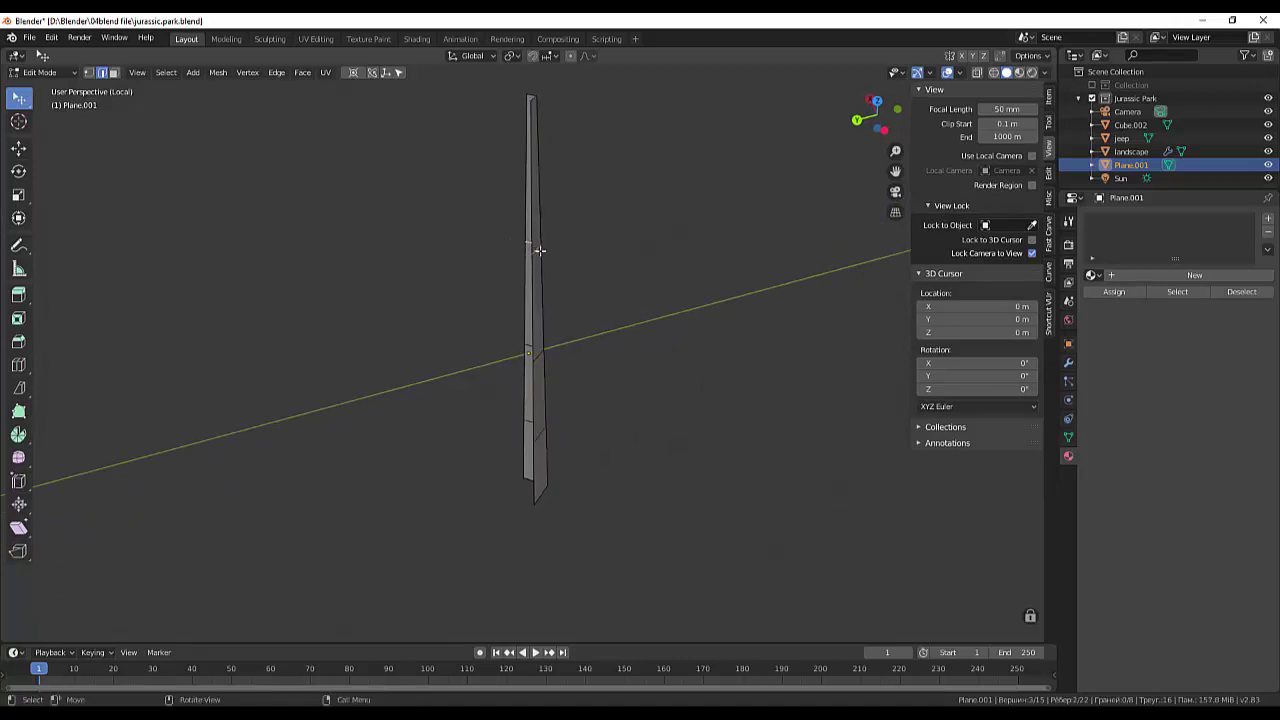
middle_click_drag(574, 256, 564, 266)
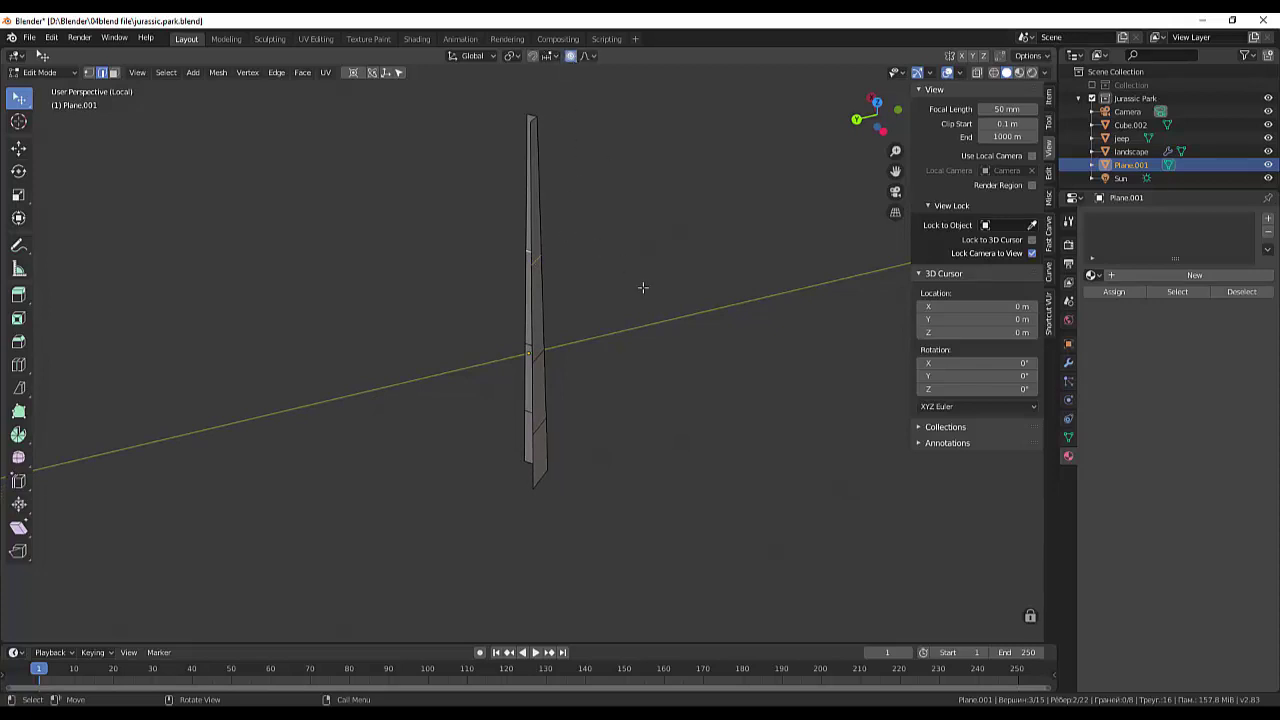
key("g")
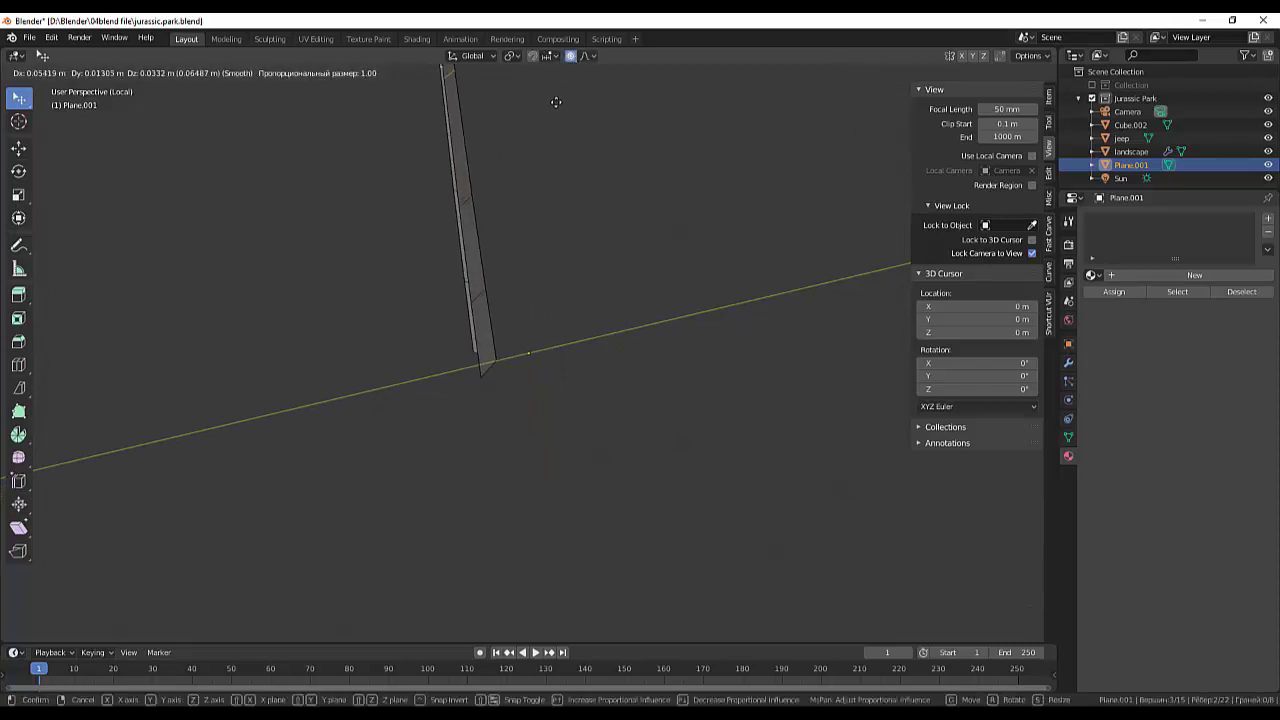
left_click(575, 171)
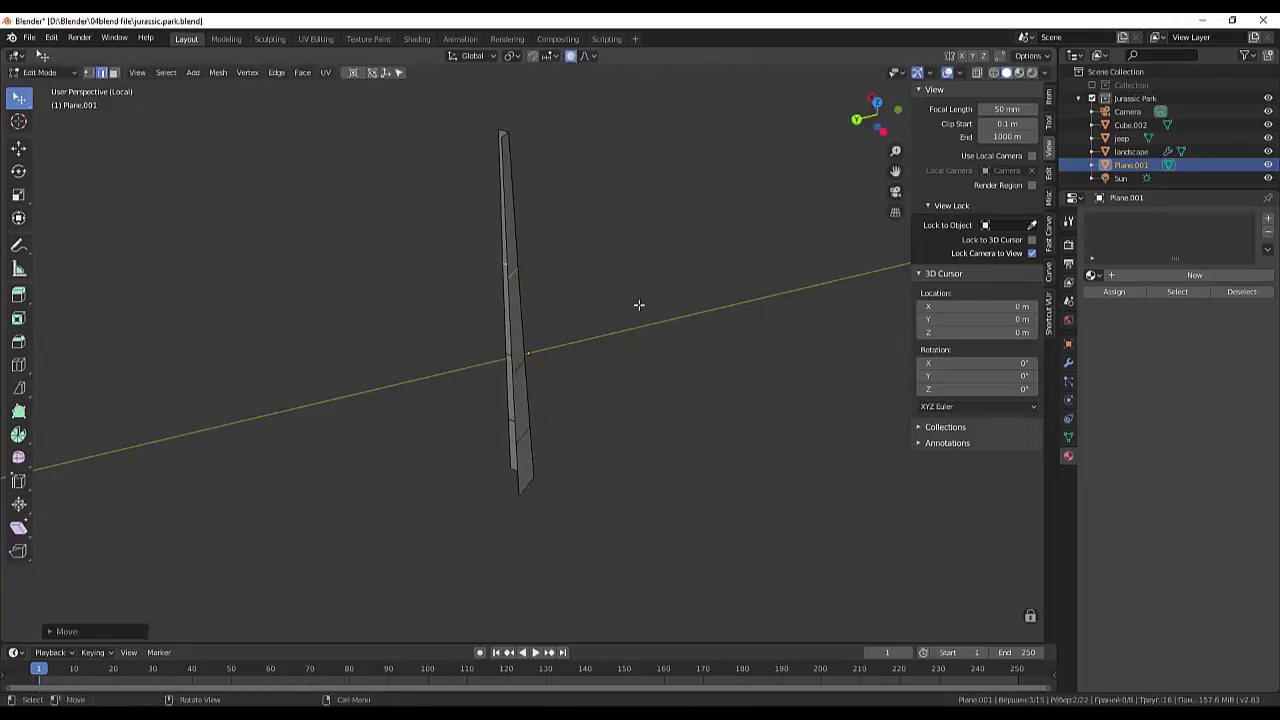
key("g")
scroll(660, 320, "down", 2)
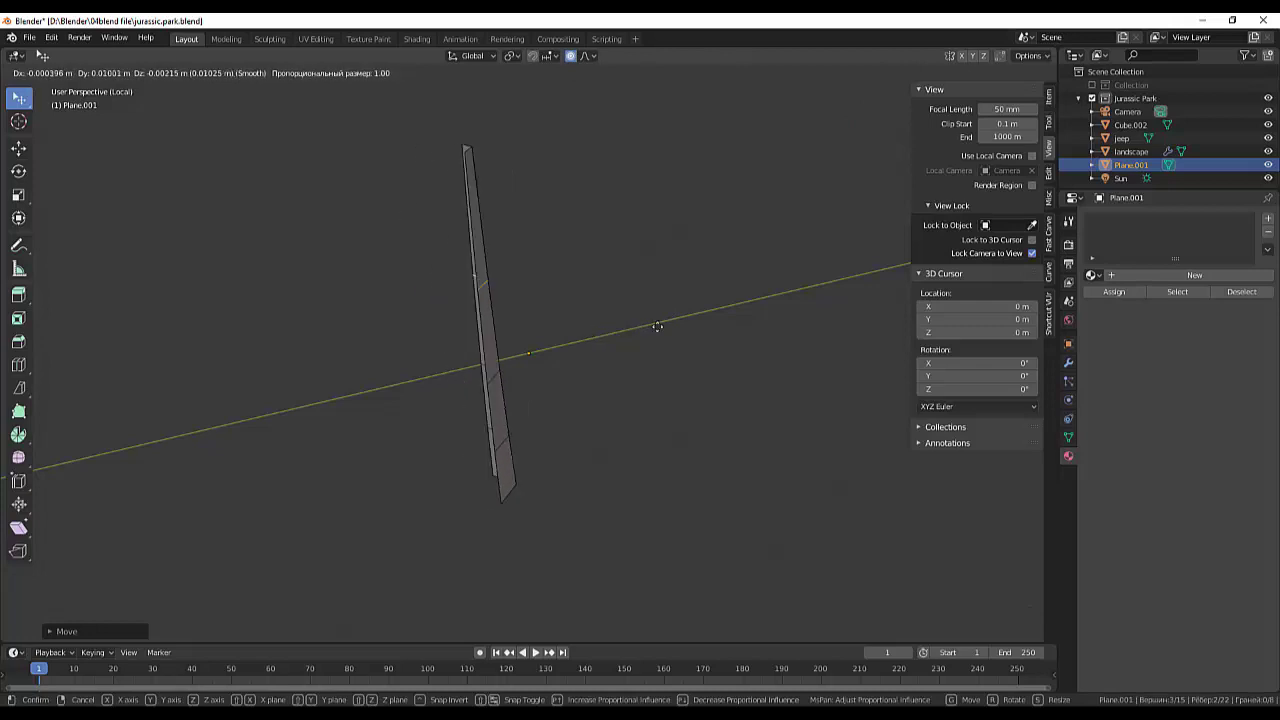
scroll(669, 326, "up", 7)
scroll(668, 324, "up", 7)
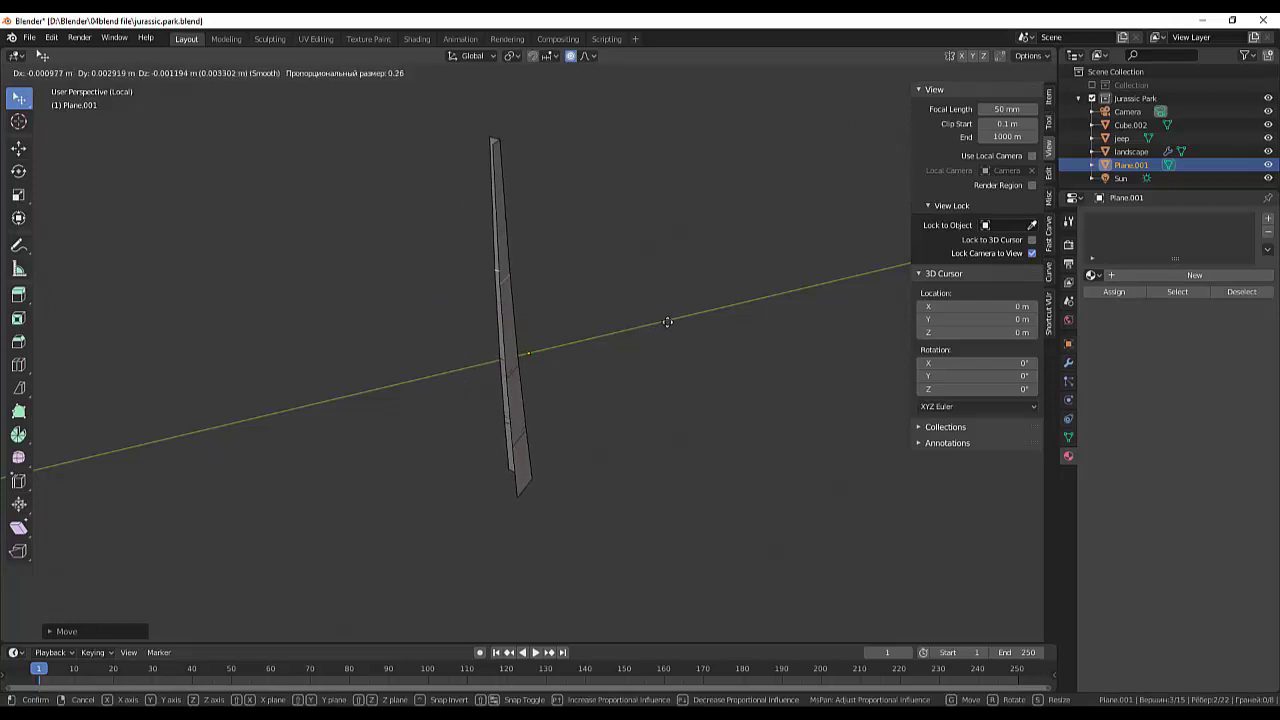
scroll(667, 322, "up", 7)
scroll(666, 321, "up", 7)
scroll(666, 321, "up", 6)
scroll(667, 320, "up", 3)
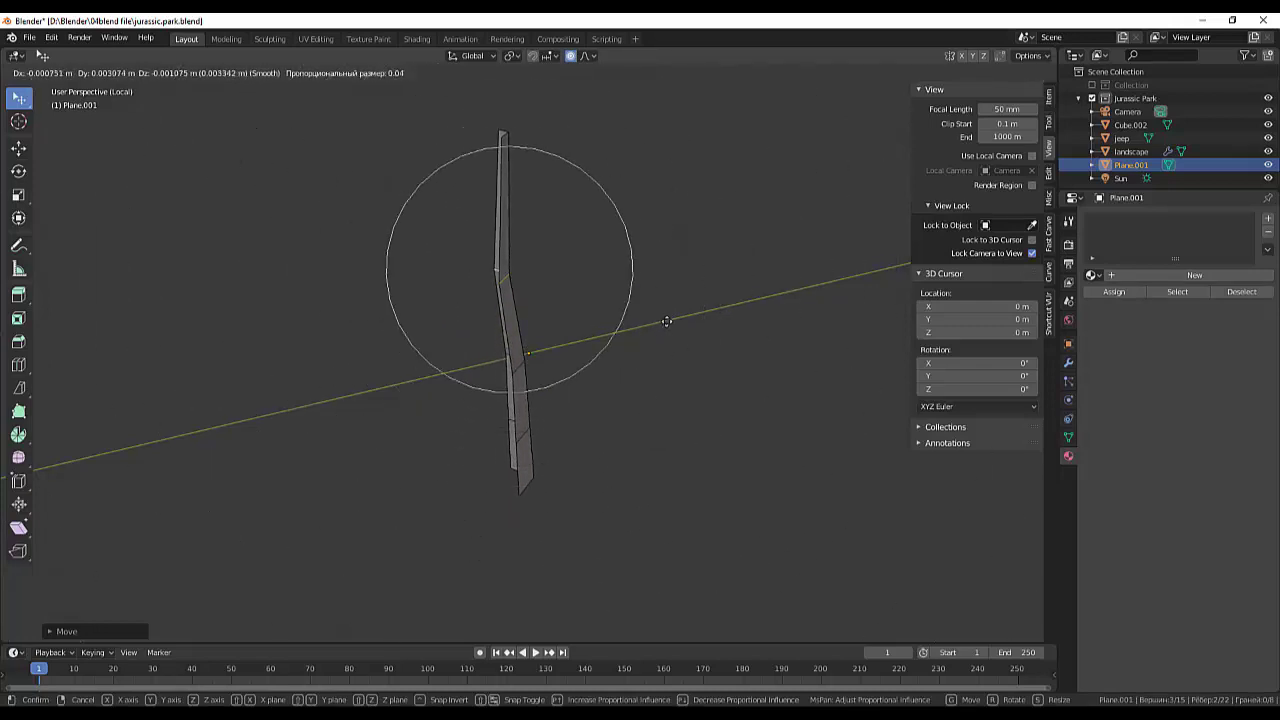
scroll(667, 319, "up", 2)
scroll(668, 317, "up", 3)
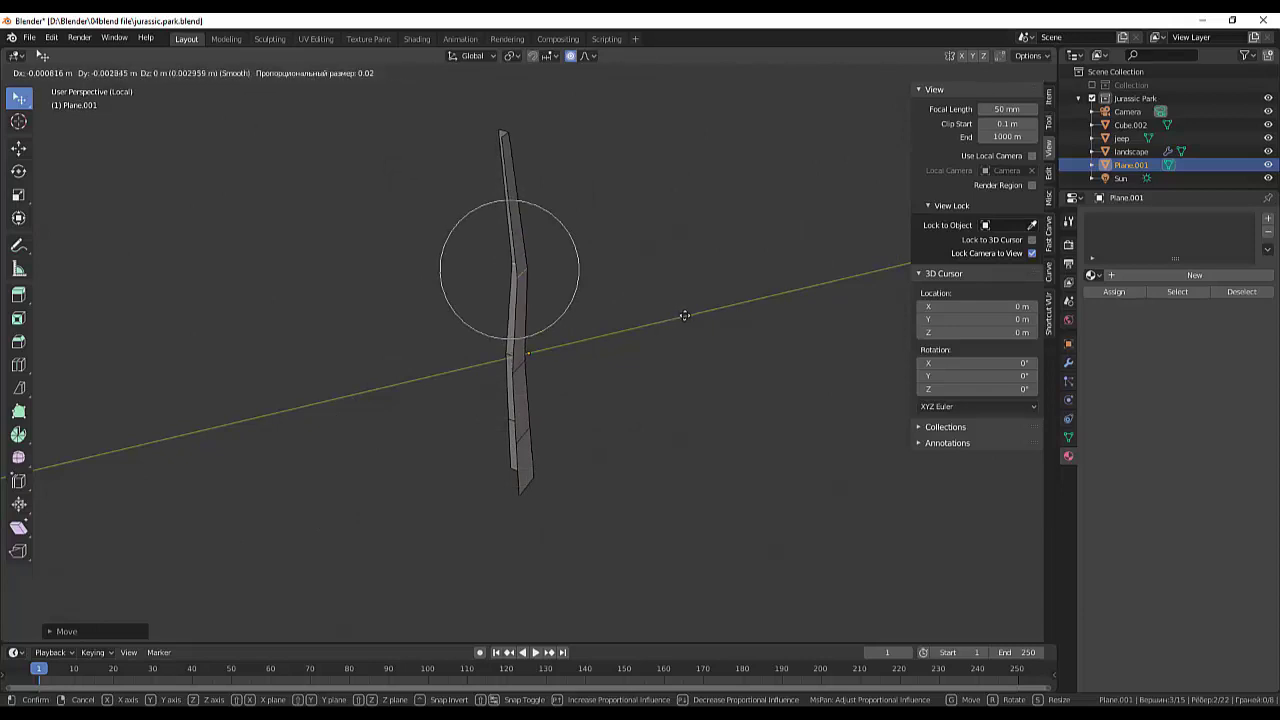
left_click(692, 318)
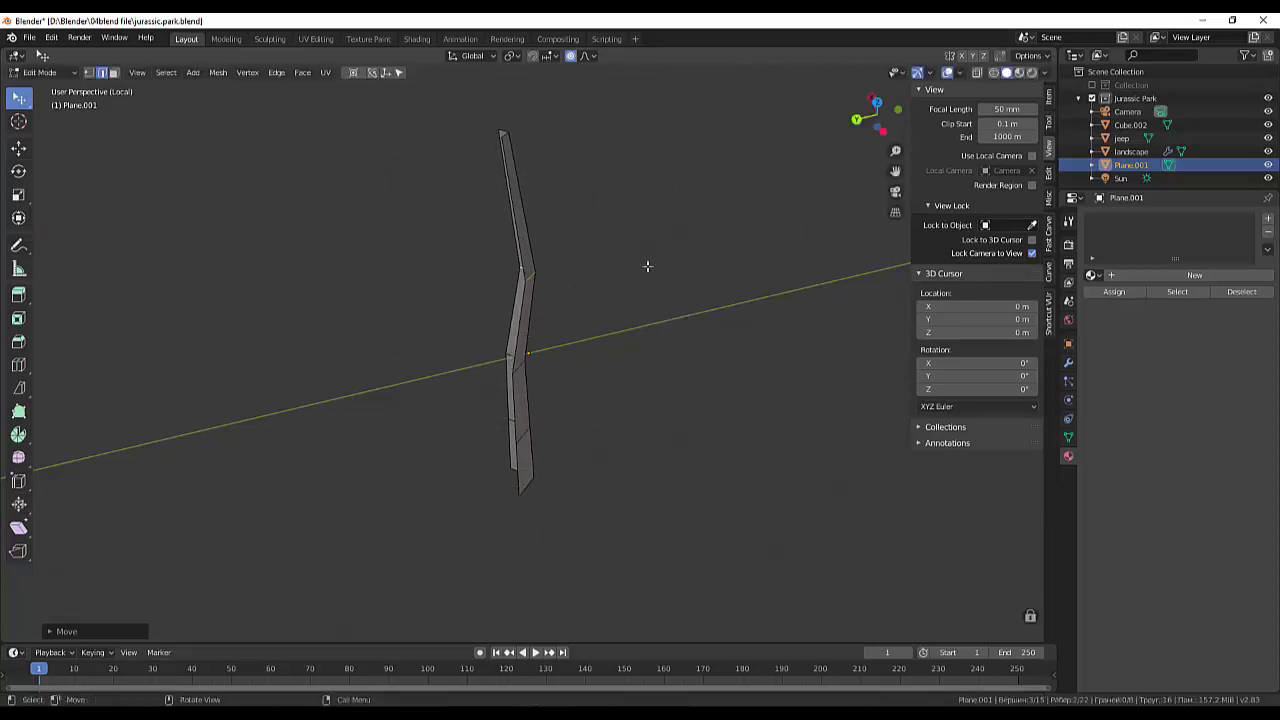
Bend the tip vertex sideways twice with proportional falloff.
left_click(504, 135)
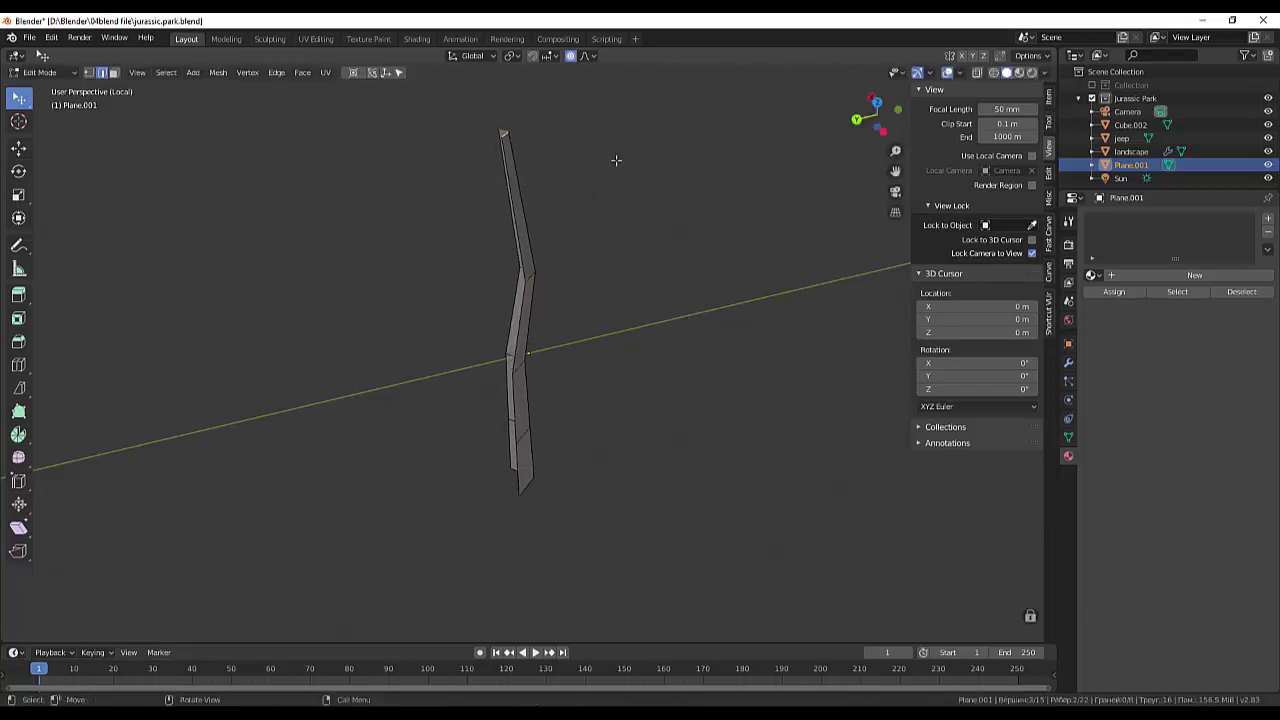
key("g")
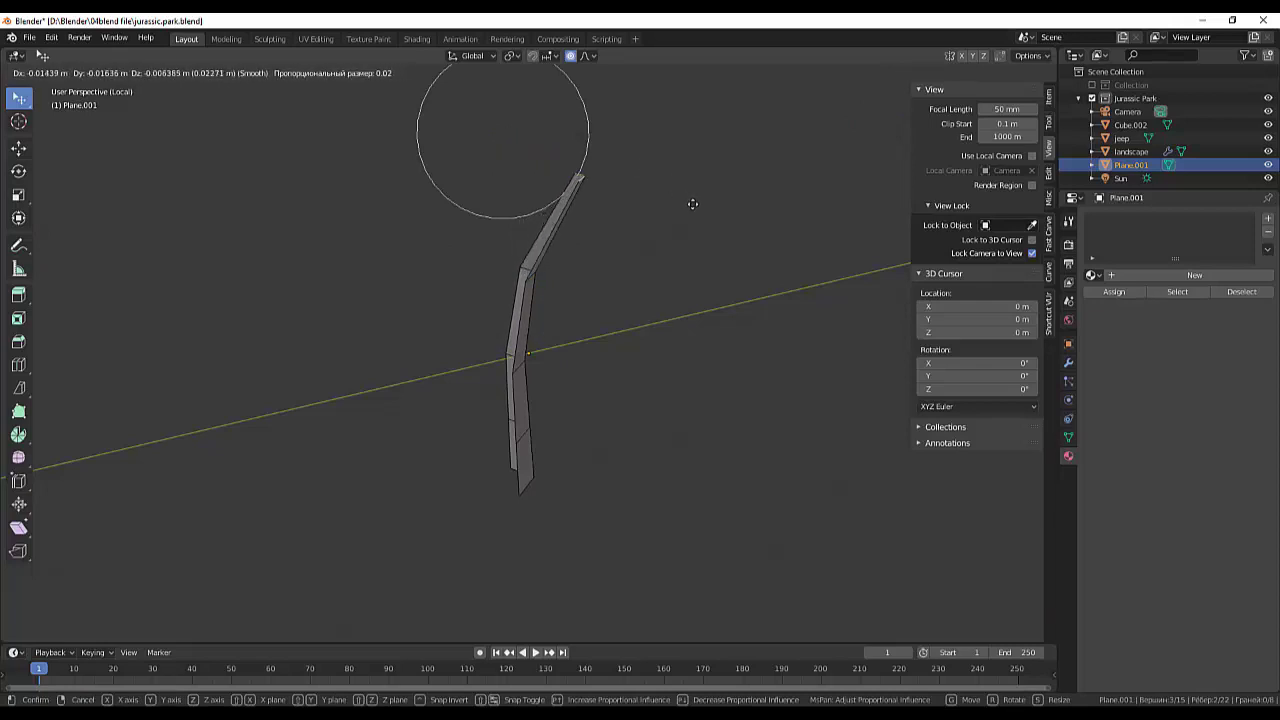
left_click(692, 204)
mouse_move(700, 214)
middle_mouse_down()
mouse_move(786, 251)
mouse_move(803, 216)
mouse_move(794, 183)
mouse_move(631, 217)
mouse_move(605, 259)
middle_mouse_up()
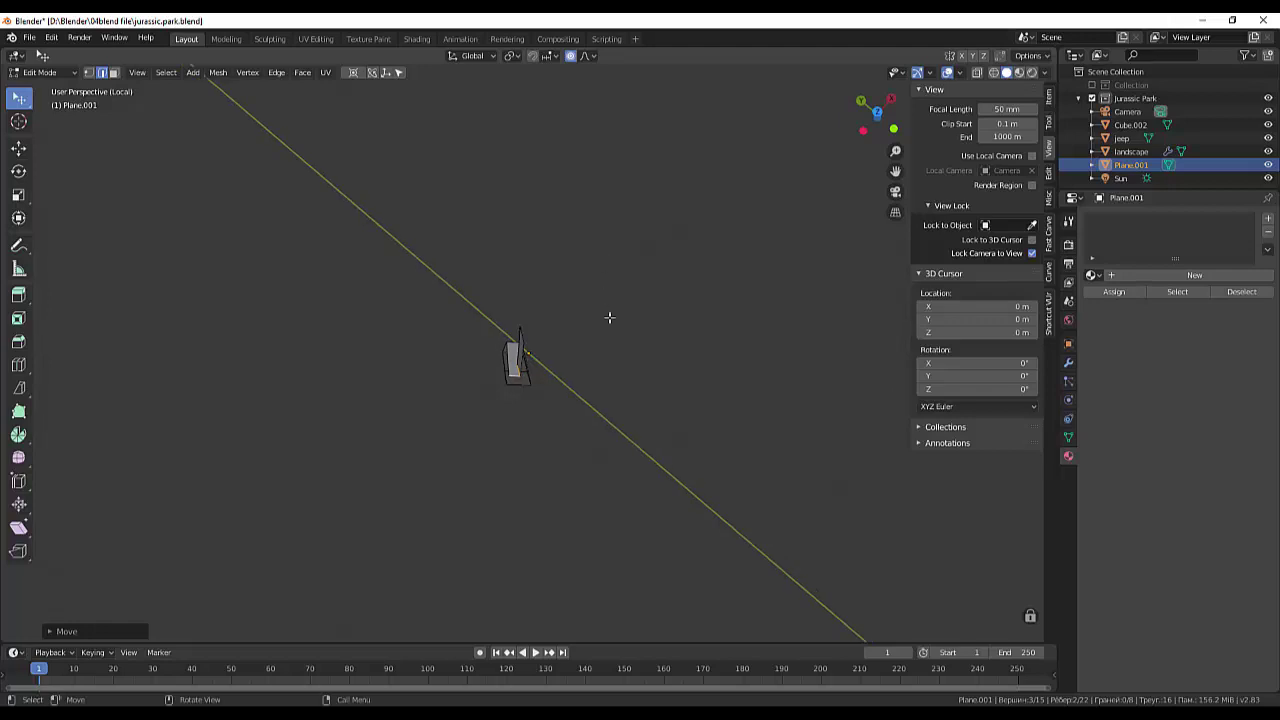
key("g")
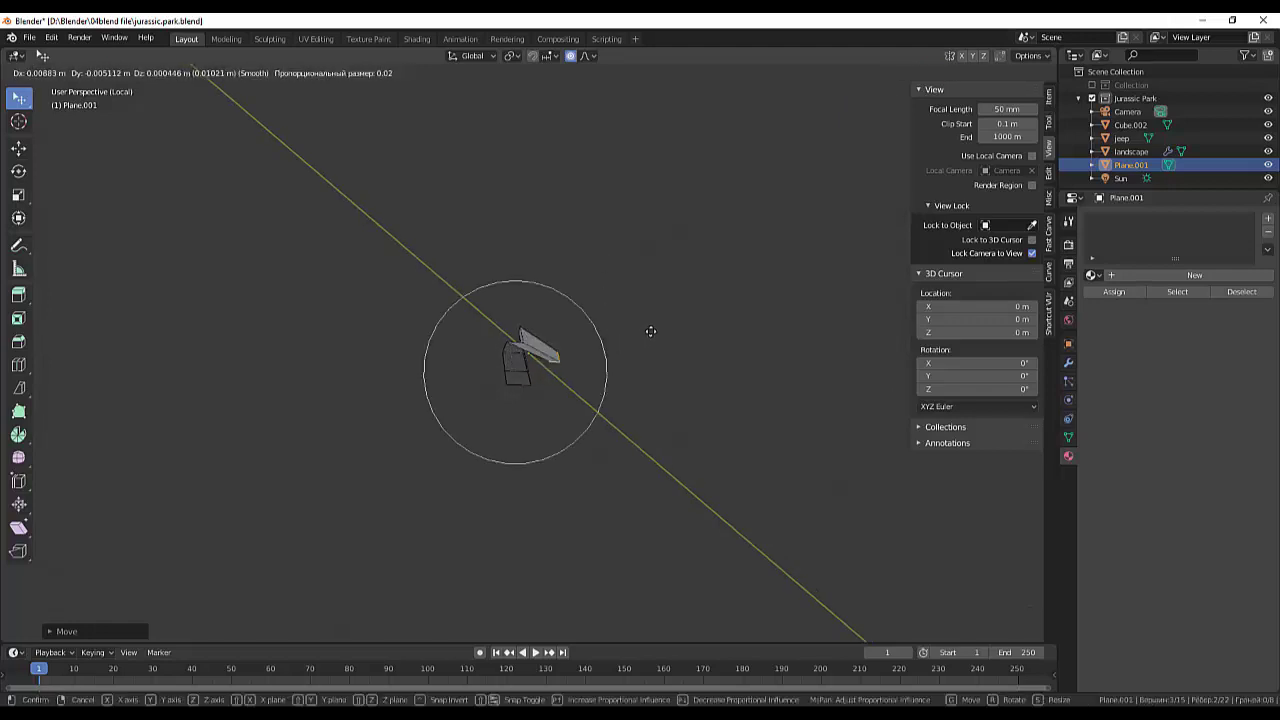
left_click(646, 334)
mouse_move(646, 334)
middle_mouse_down()
mouse_move(737, 263)
mouse_move(674, 420)
middle_mouse_up()
Select, then deselect, the blade's right-side edges and zoom out to review the arc.
left_click(528, 248)
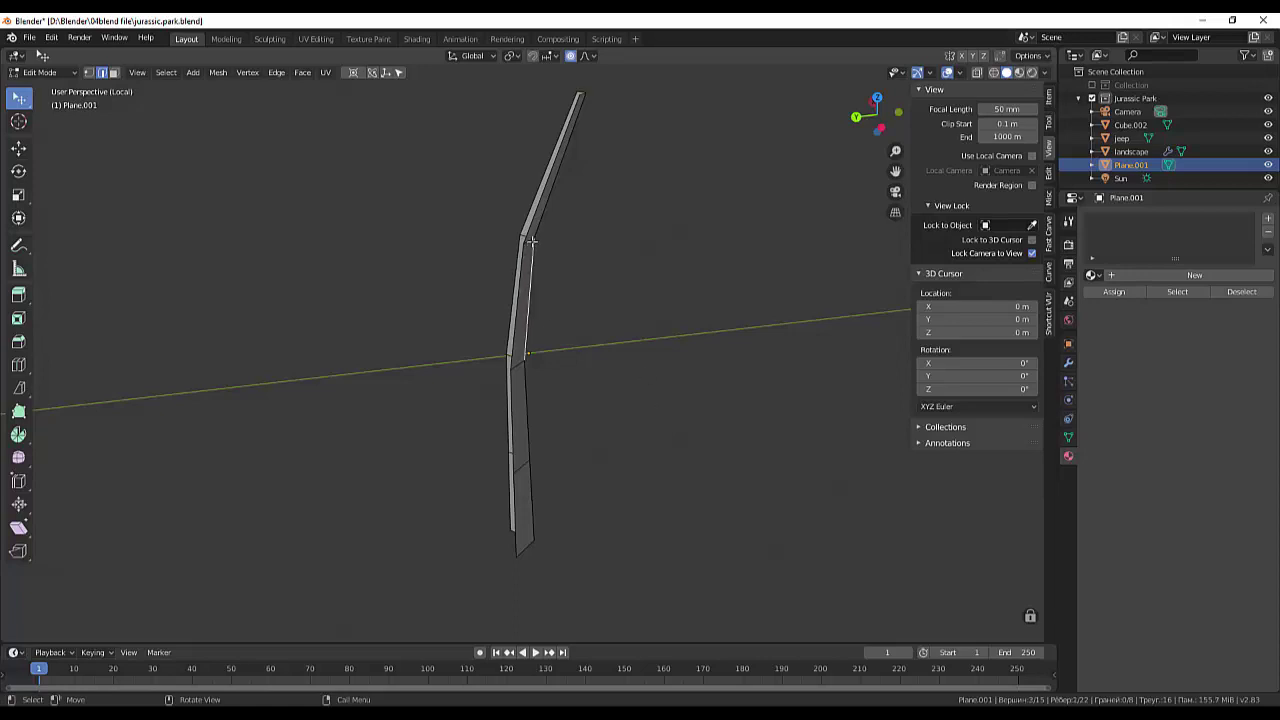
left_click(532, 241, "alt")
left_click(655, 258)
scroll(655, 260, "down", 4)
scroll(652, 266, "down", 3)
mouse_move(650, 270)
middle_mouse_down()
mouse_move(571, 389)
mouse_move(586, 391)
mouse_move(570, 371)
middle_mouse_up()
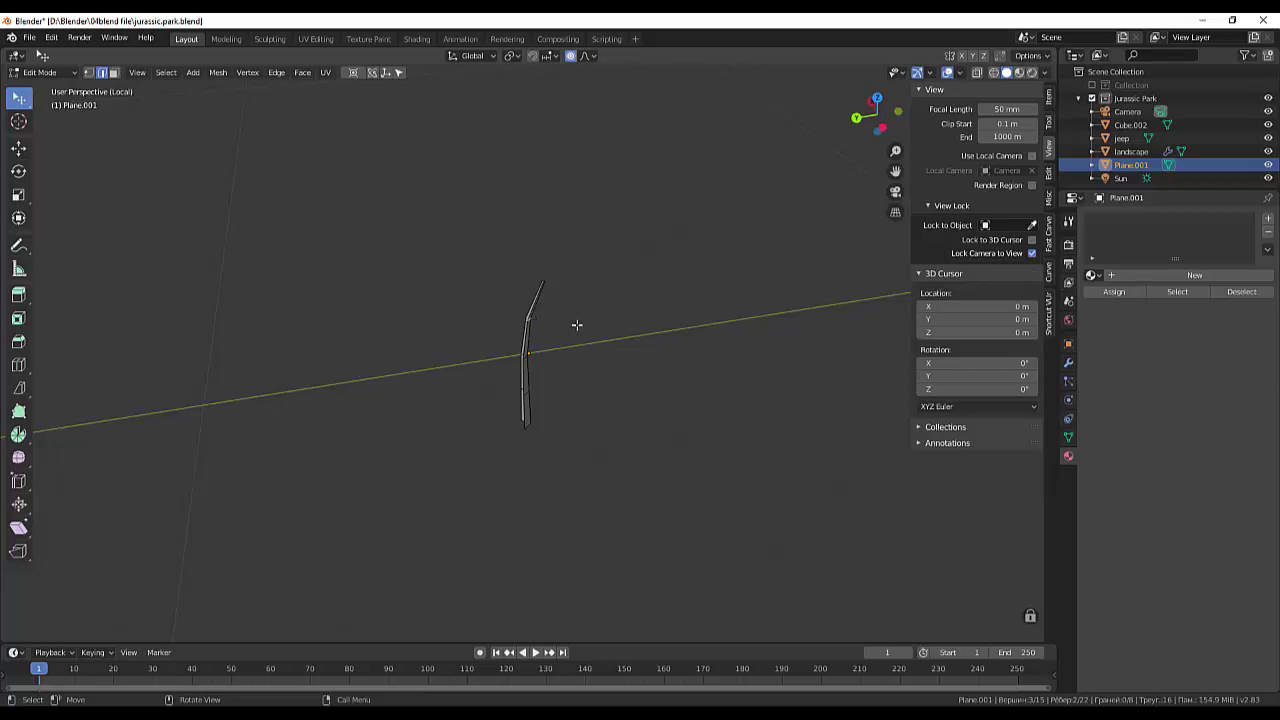
Softly adjust the upper blade and the point near its tip.
key("g")
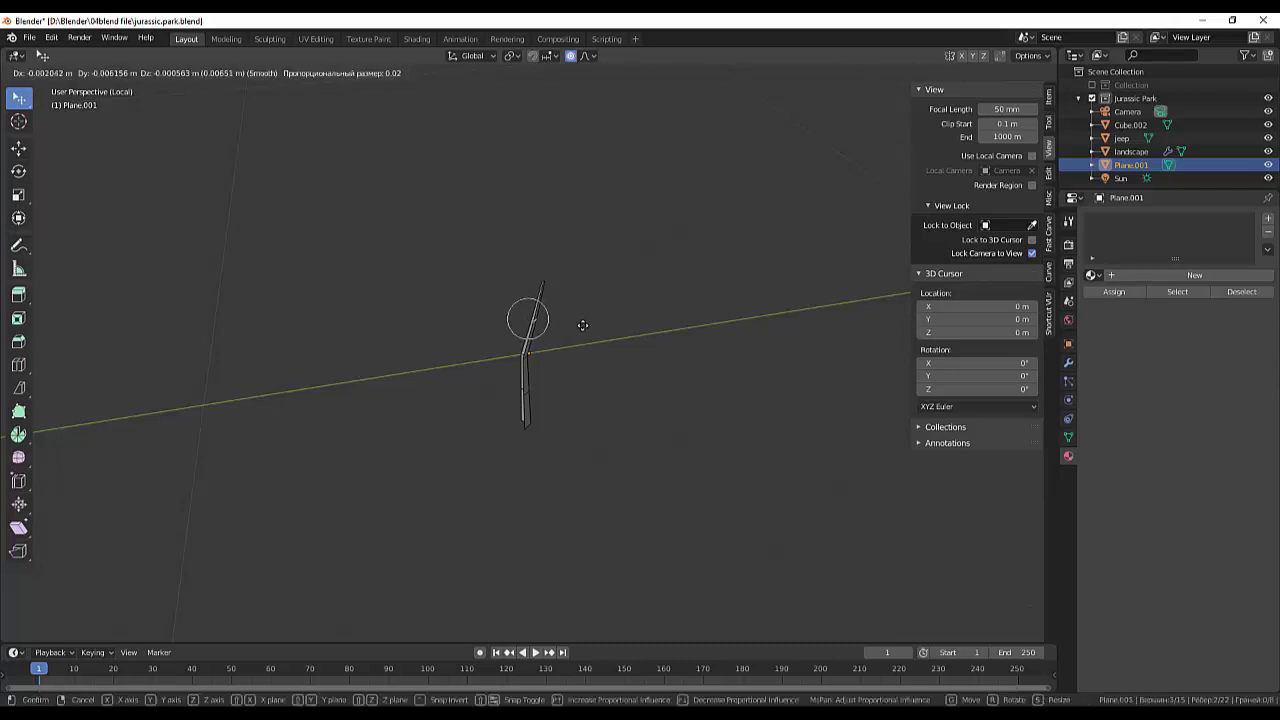
left_click(582, 325)
left_click(543, 285)
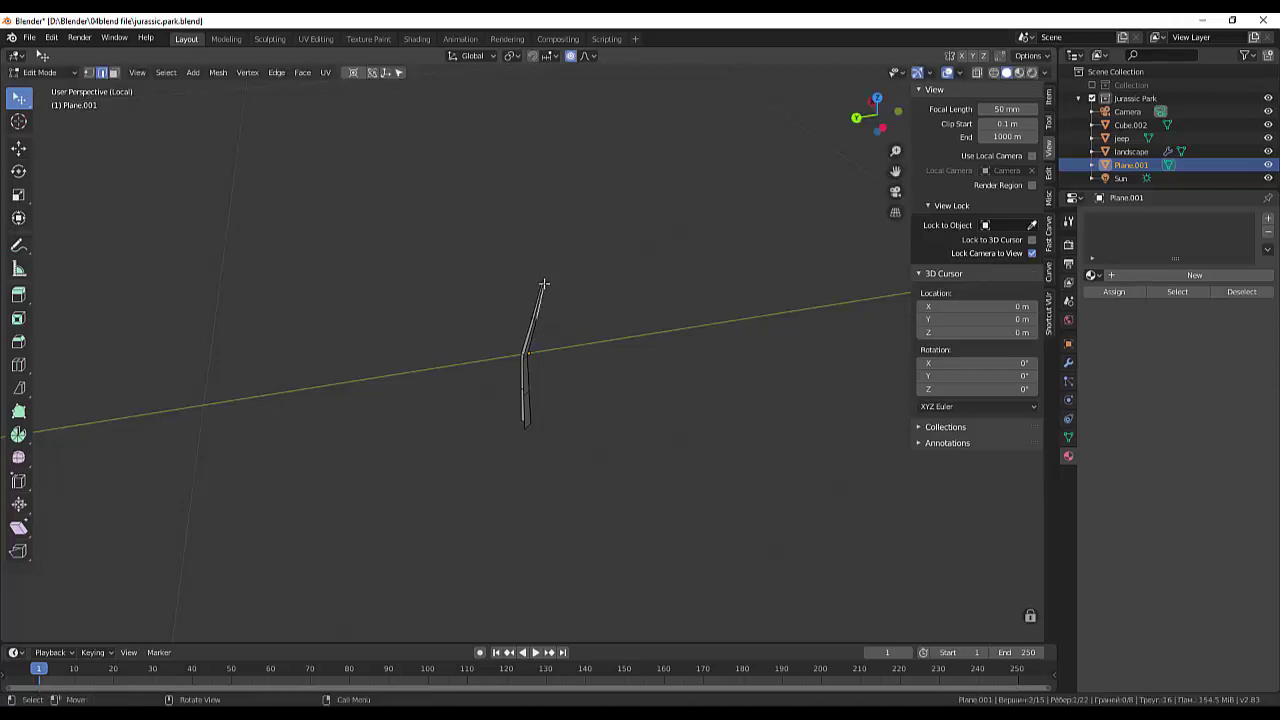
key("g")
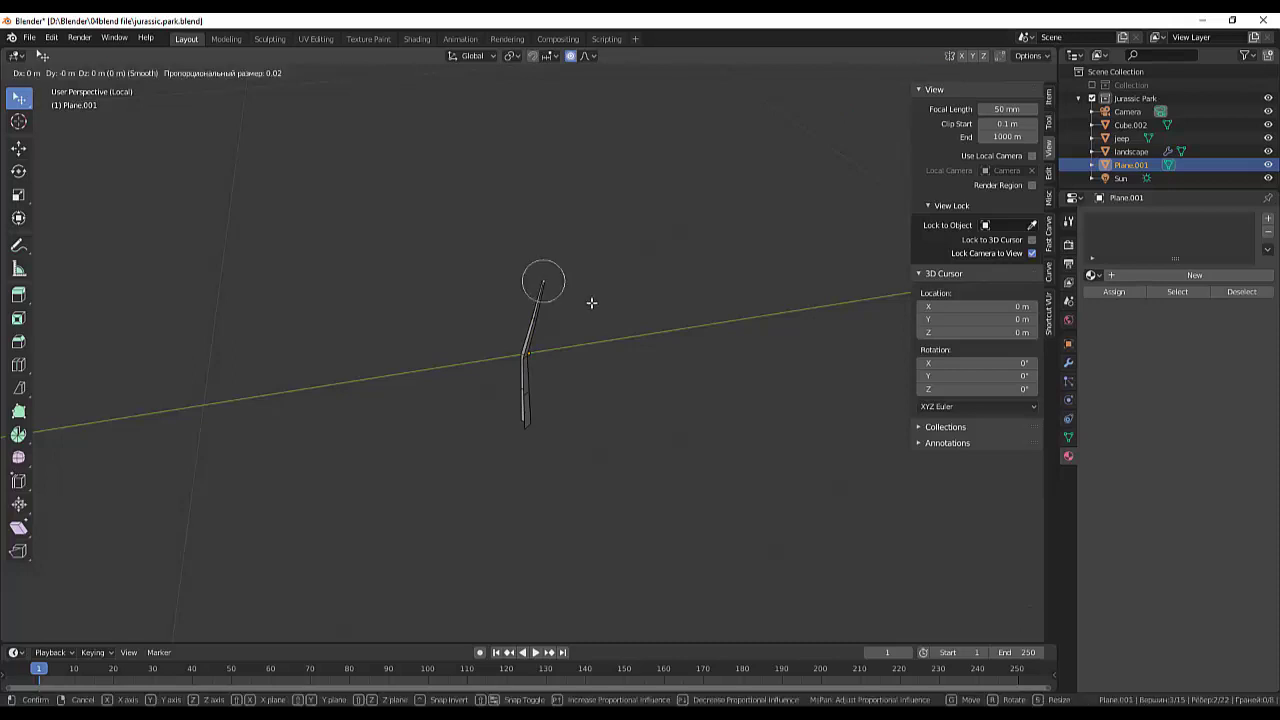
left_click(600, 308)
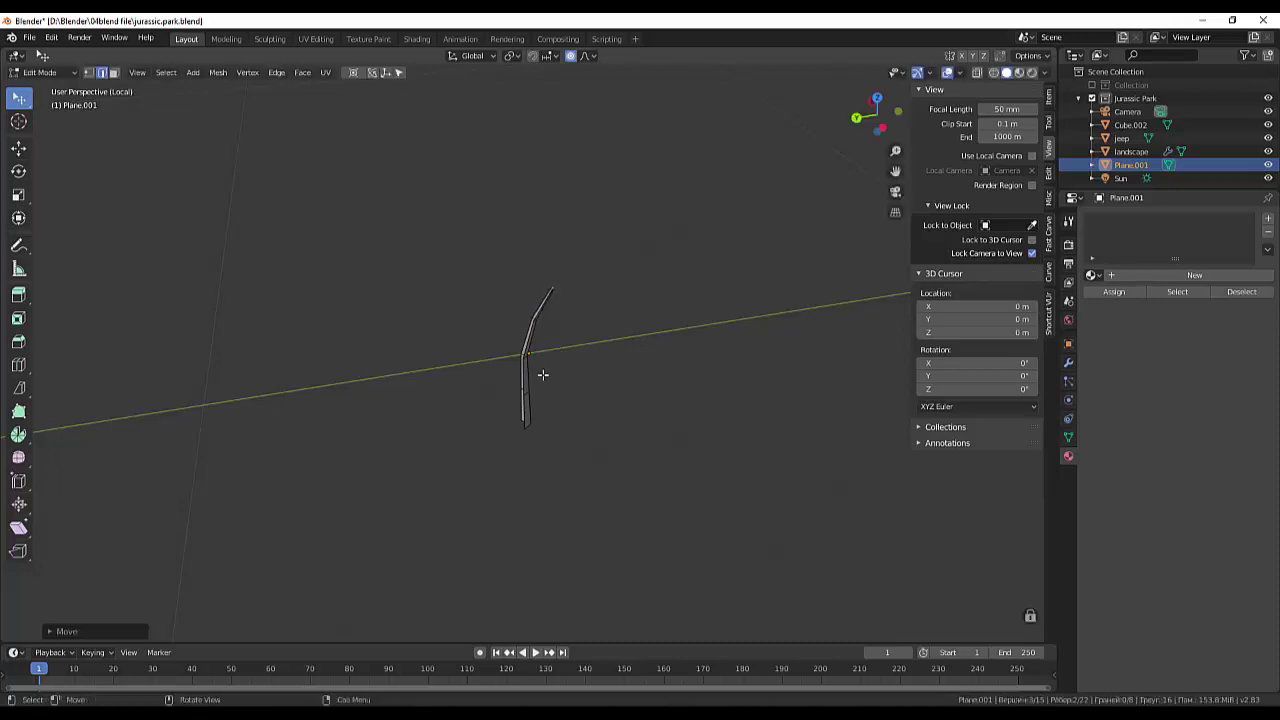
Nudge a lower blade edge to smooth the curve from the base.
left_click(529, 392)
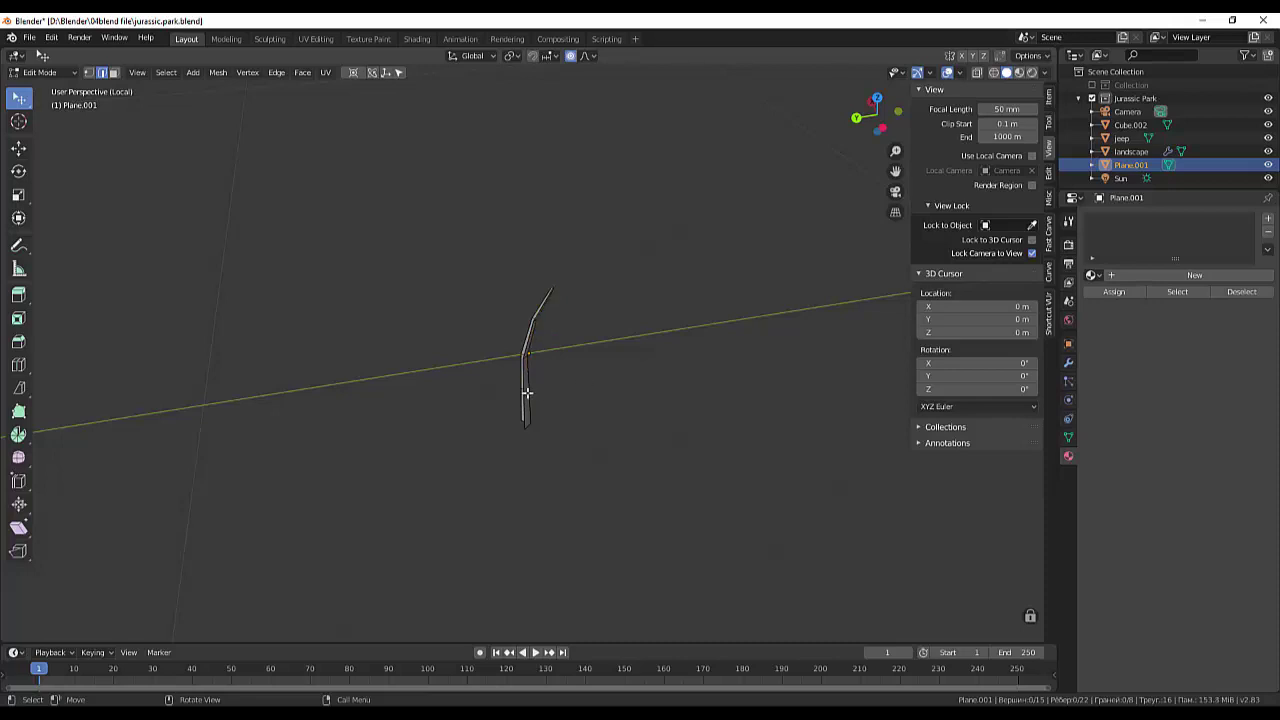
key("g")
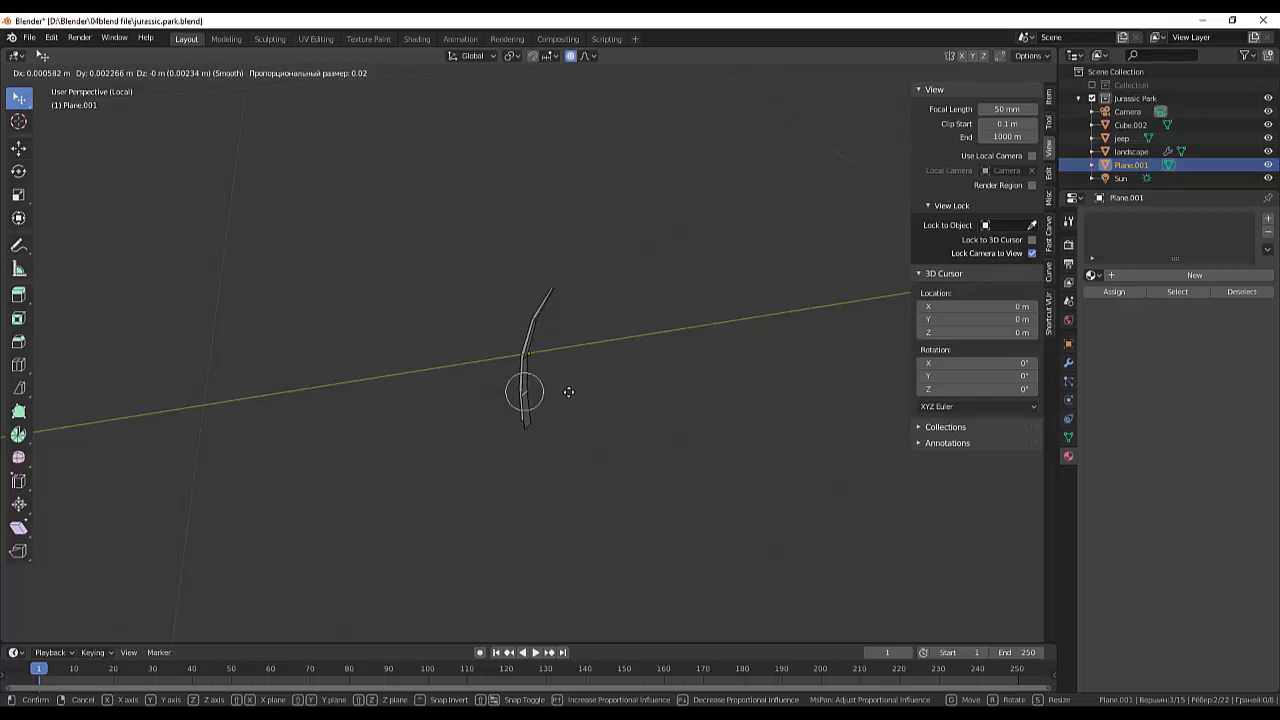
left_click(565, 400)
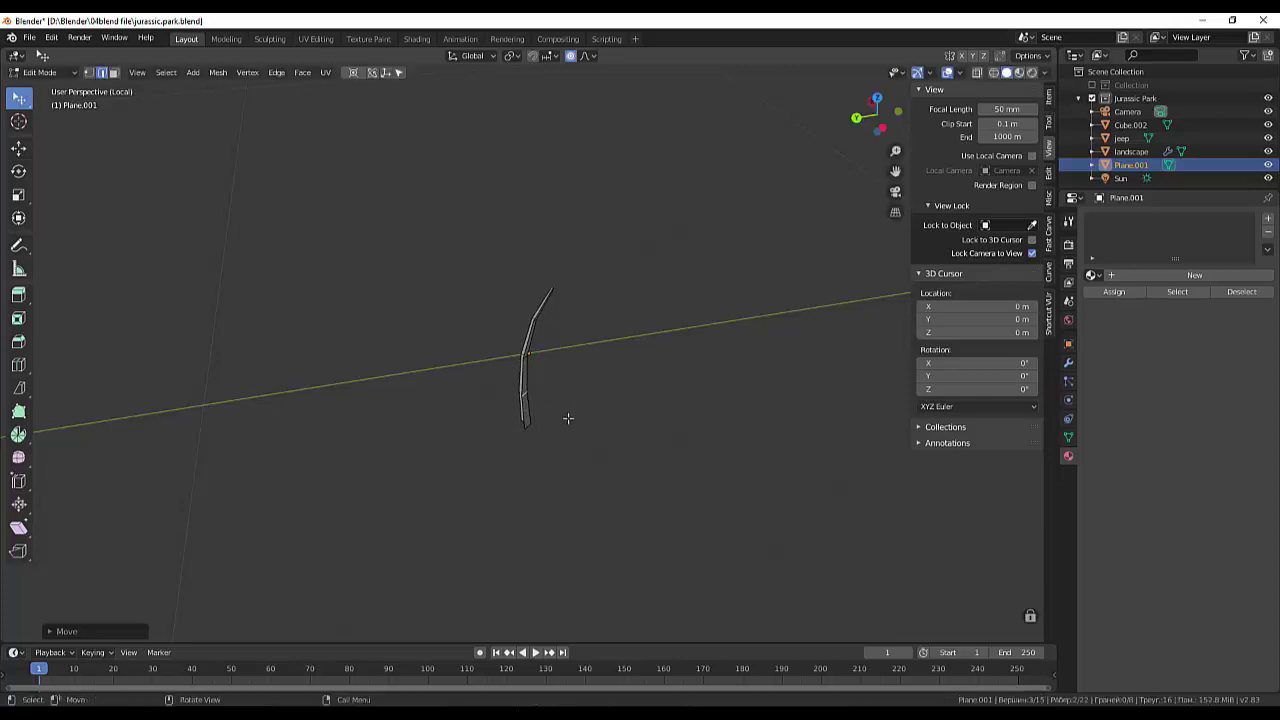
mouse_move(568, 419)
middle_mouse_down()
mouse_move(797, 431)
mouse_move(806, 391)
mouse_move(797, 366)
mouse_move(665, 412)
middle_mouse_up()
mouse_move(668, 463)
middle_mouse_down()
mouse_move(728, 508)
mouse_move(720, 496)
middle_mouse_up()
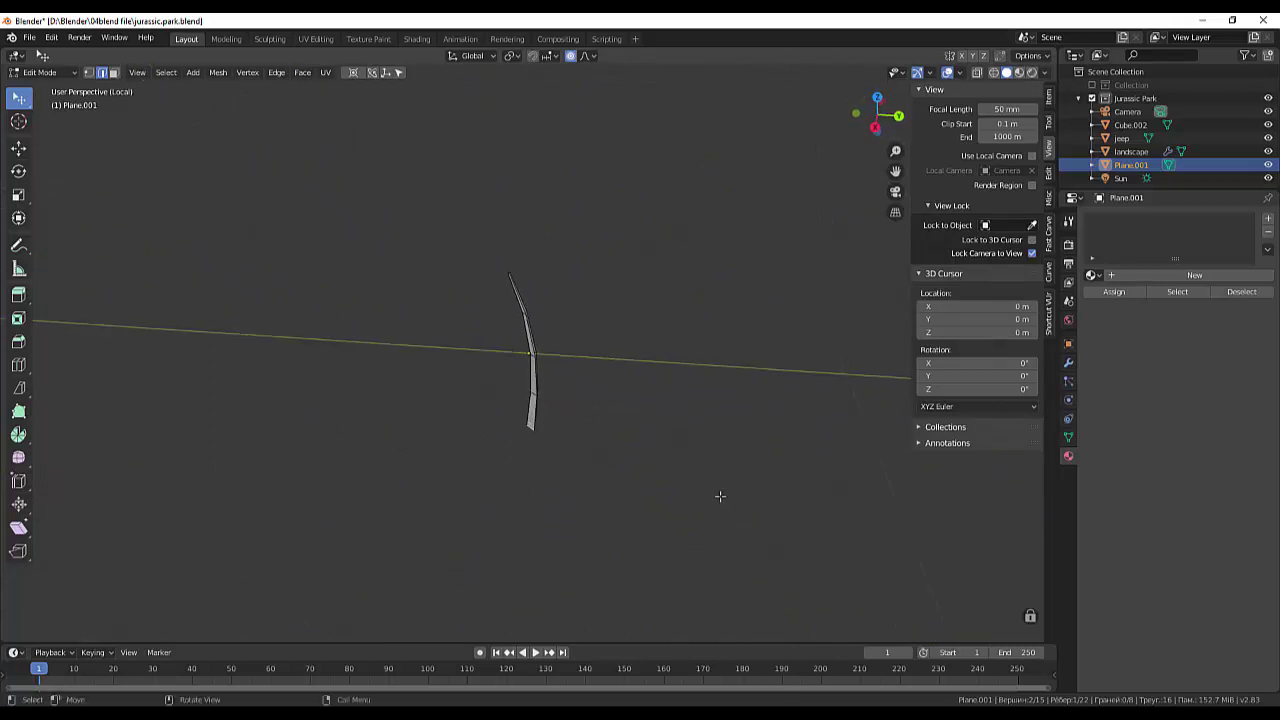
In Object Mode, duplicate the blade and turn the copy about the Z axis.
left_click(92, 75)
left_click(46, 73)
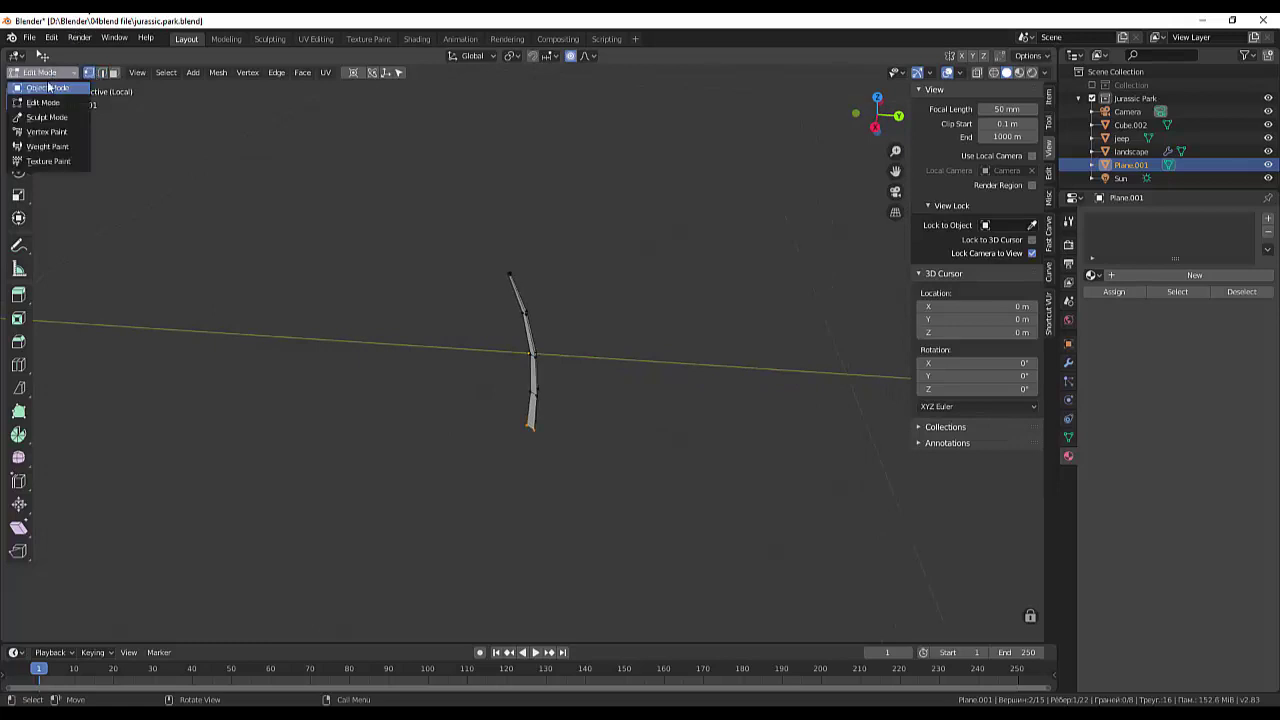
left_click(47, 87)
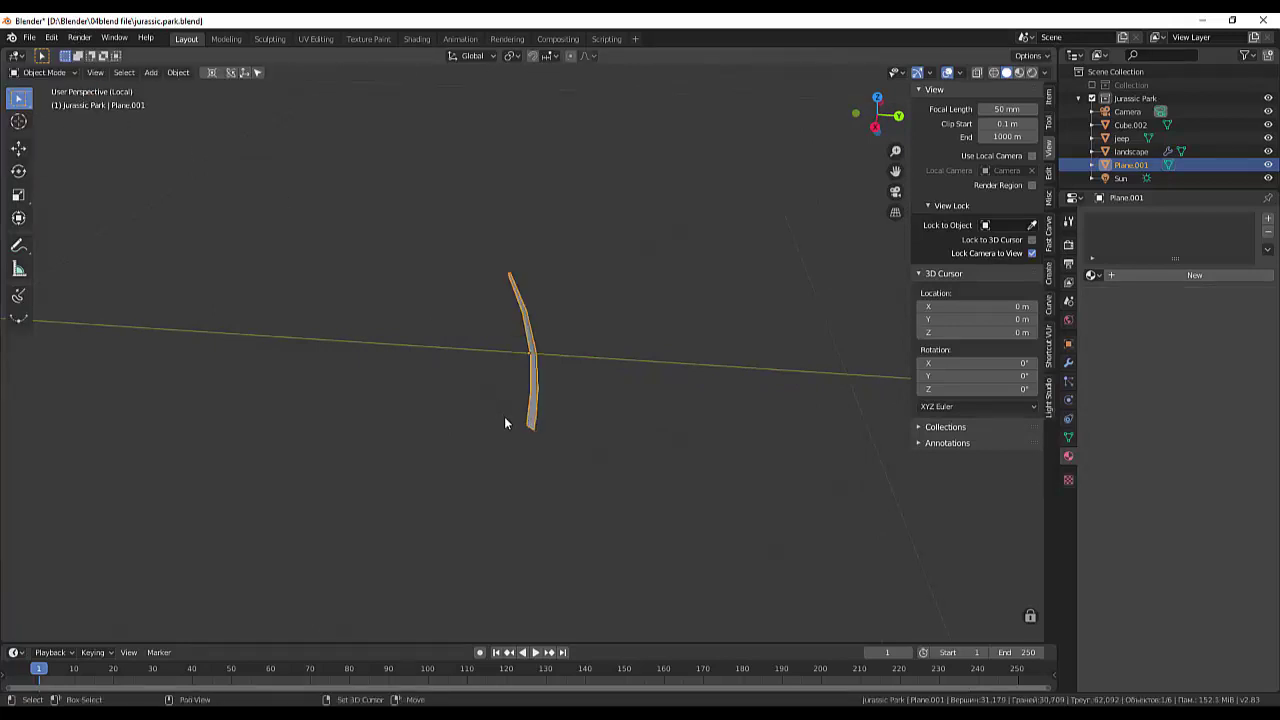
key("shift+d")
left_click(515, 417)
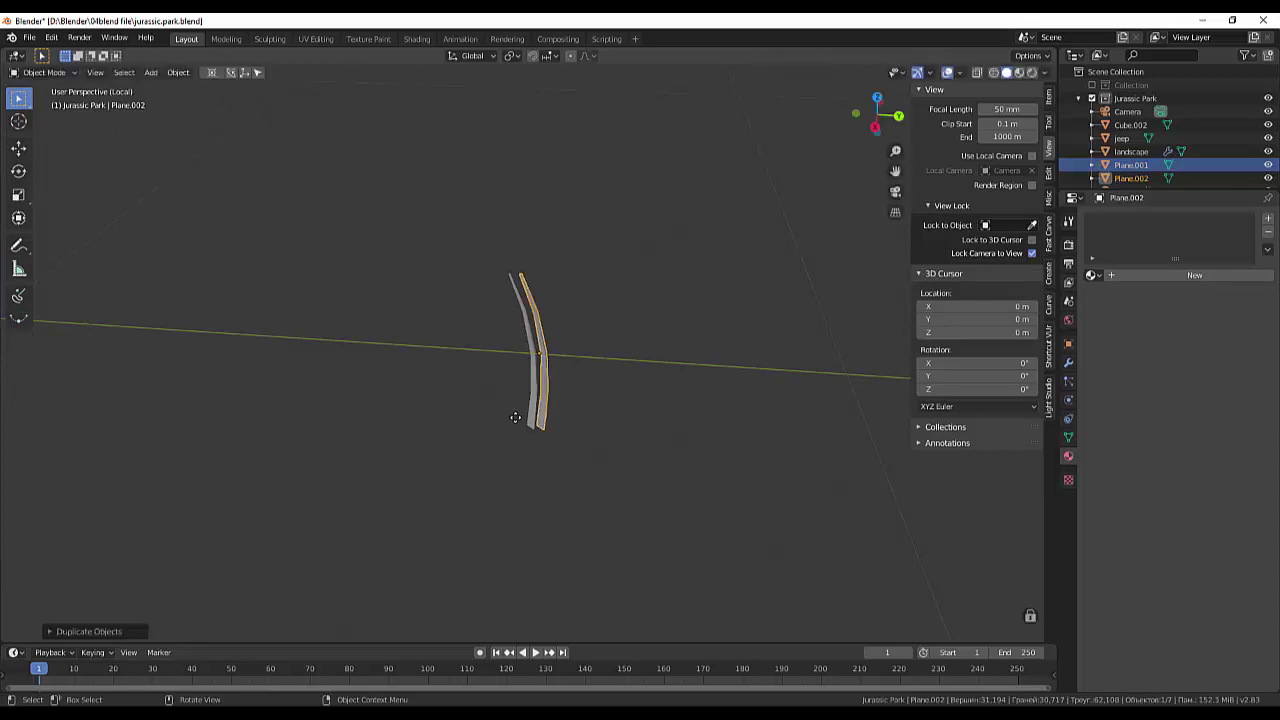
key("r")
key("z")
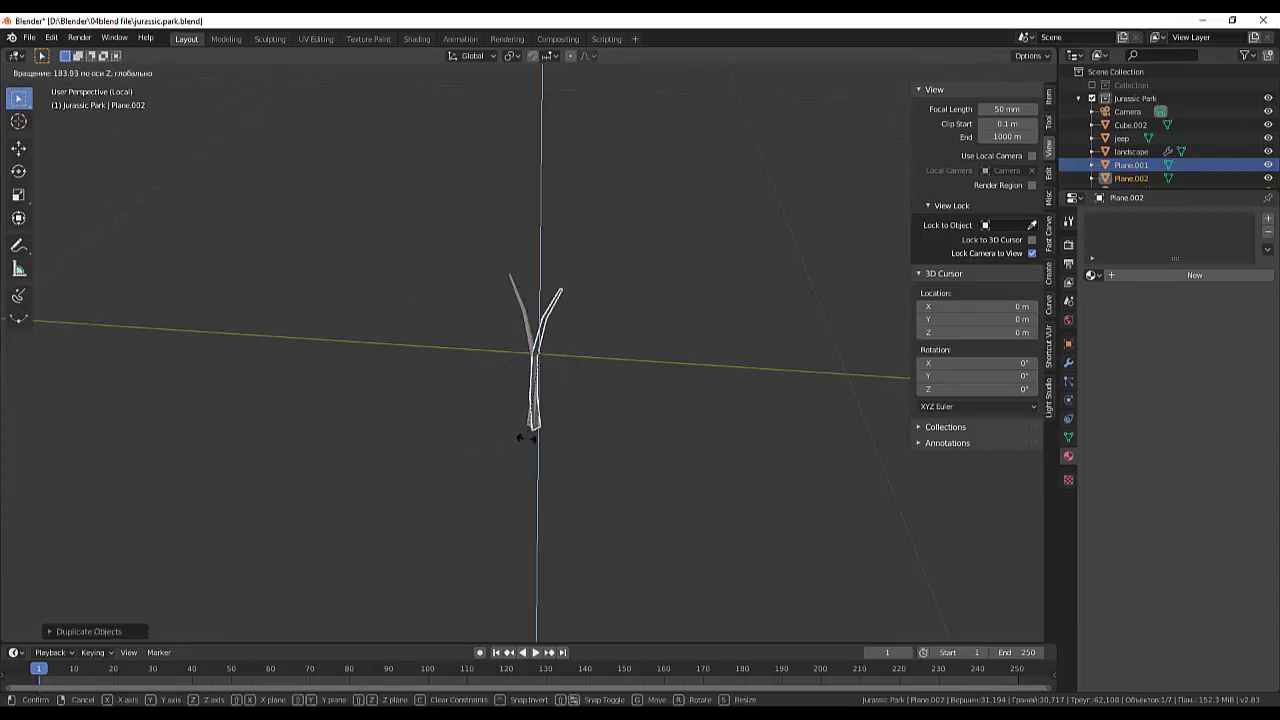
left_click(457, 366)
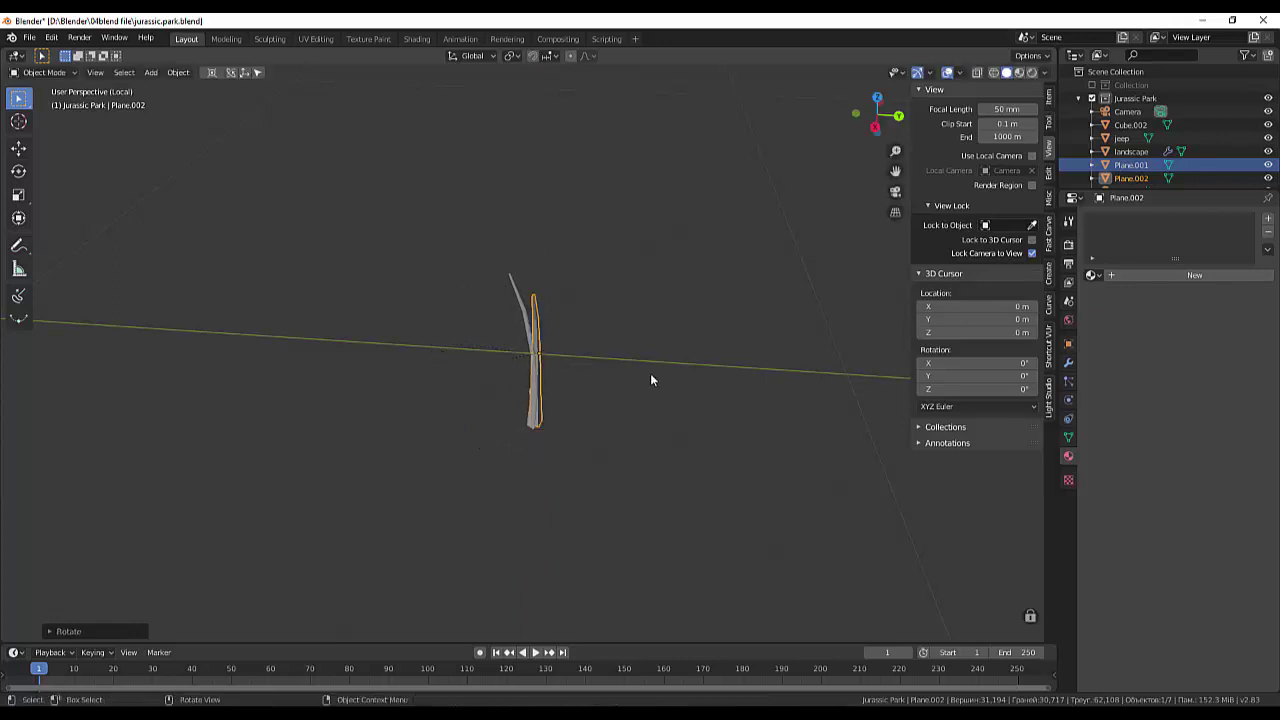
Scale the copied blade narrower and move it beside the original.
mouse_move(650, 373)
middle_mouse_down()
mouse_move(541, 430)
mouse_move(515, 420)
mouse_move(545, 406)
middle_mouse_up()
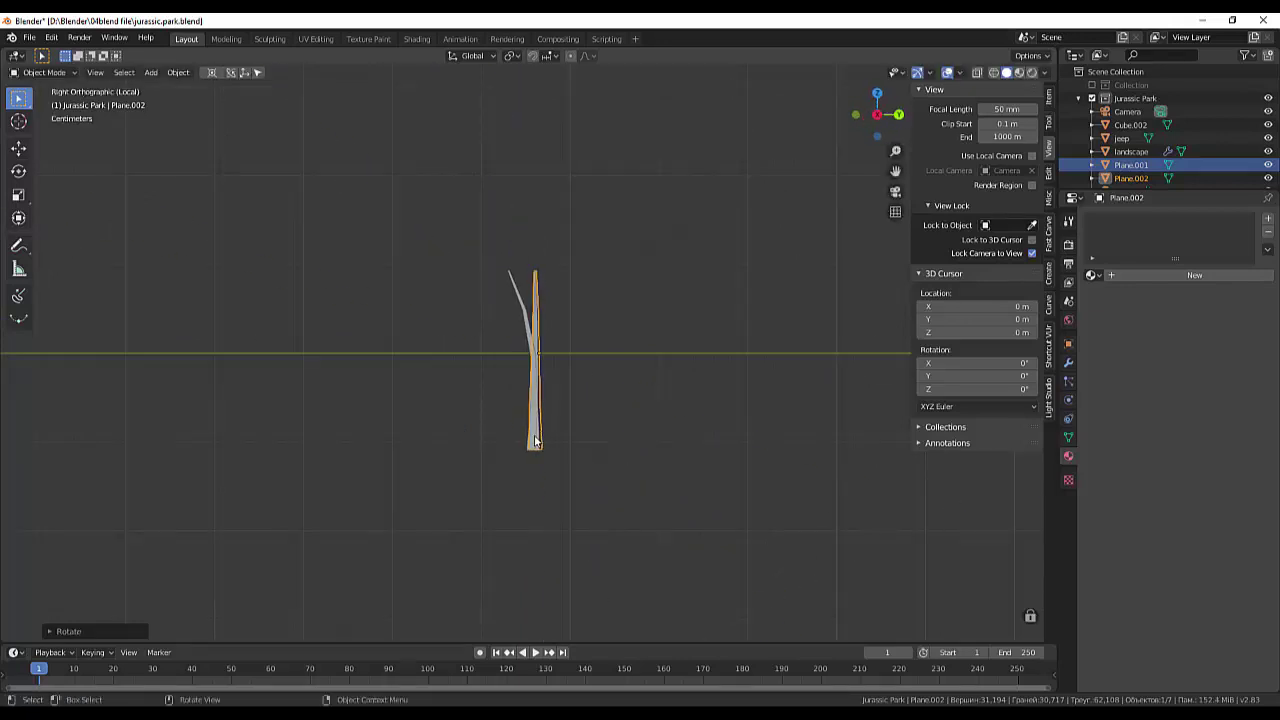
key("g")
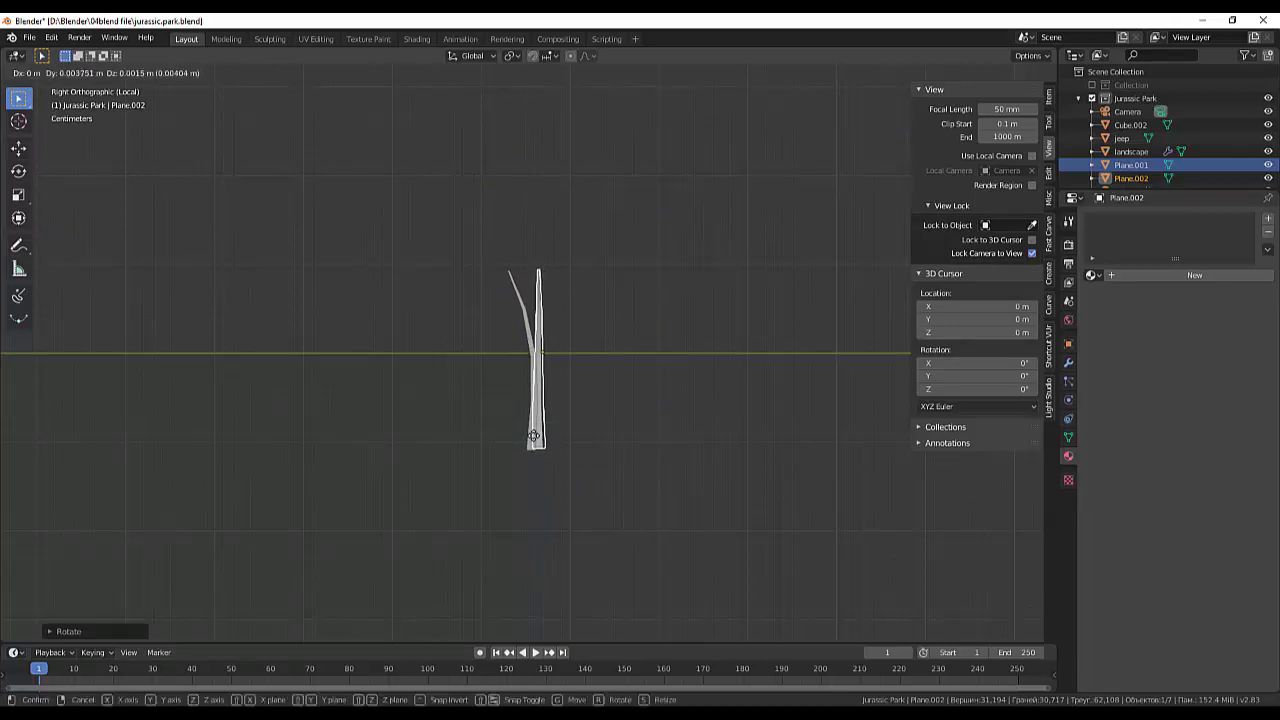
left_click(534, 440)
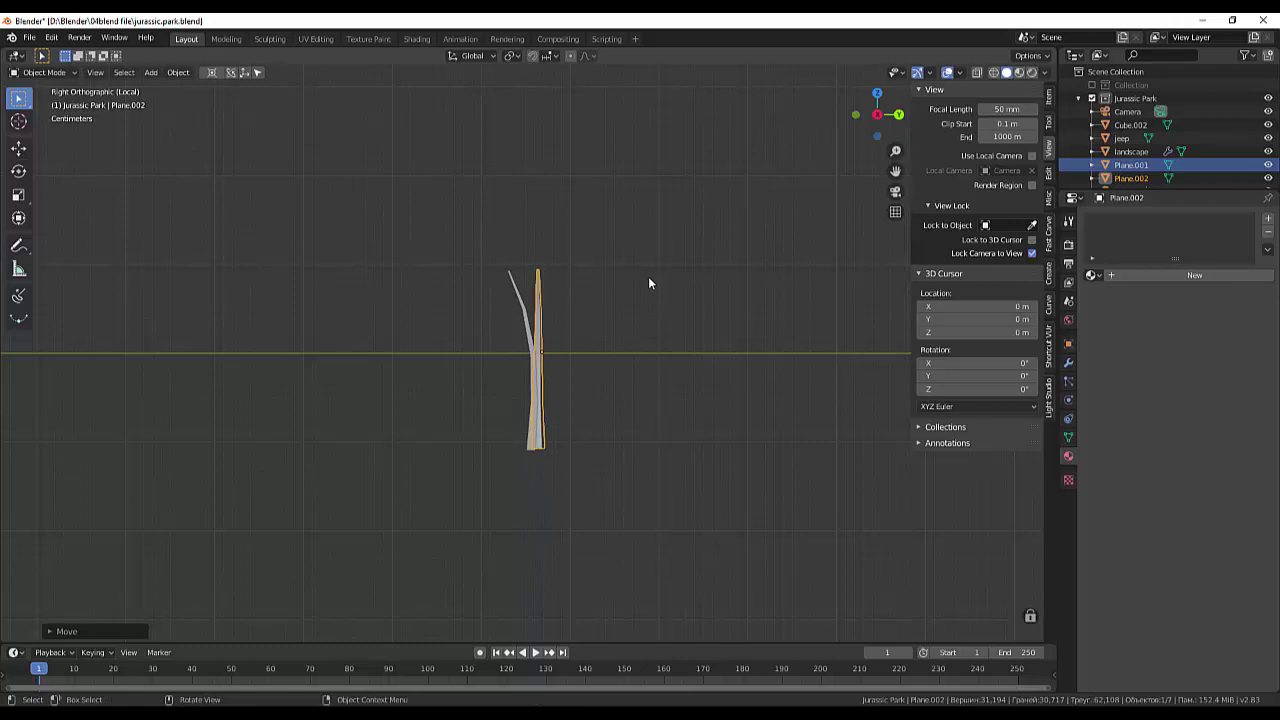
key("s")
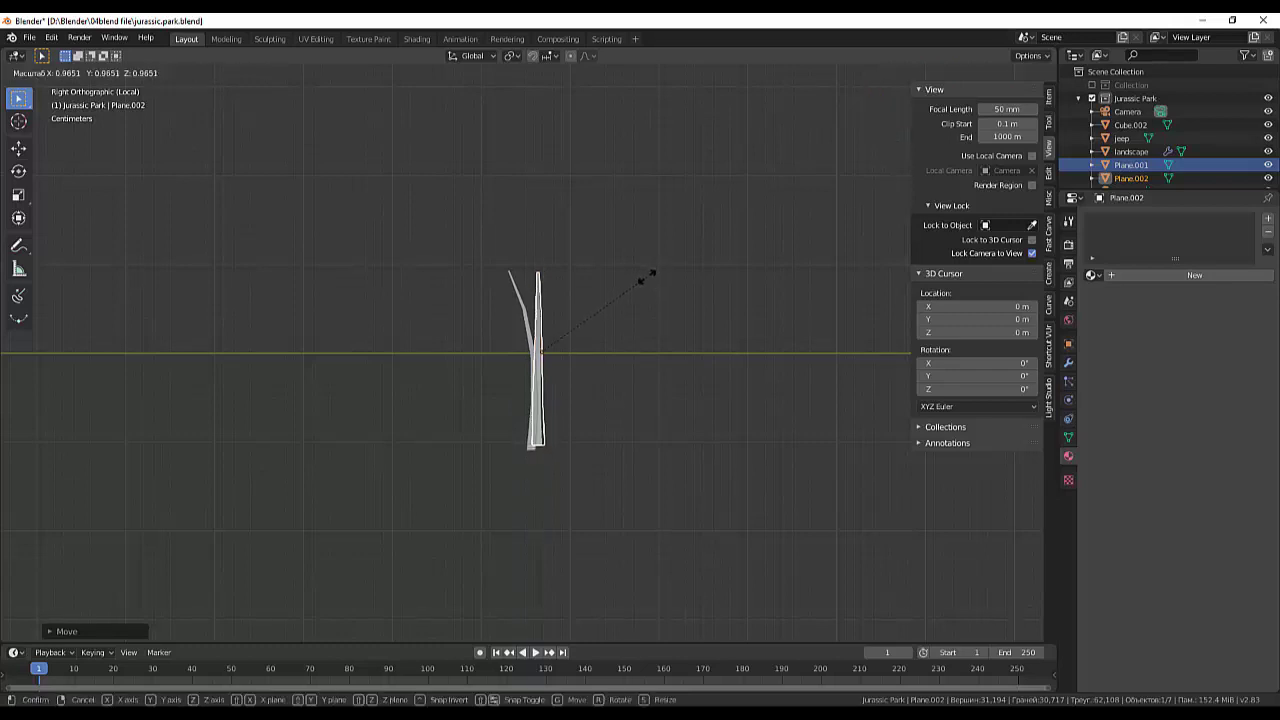
left_click(641, 290)
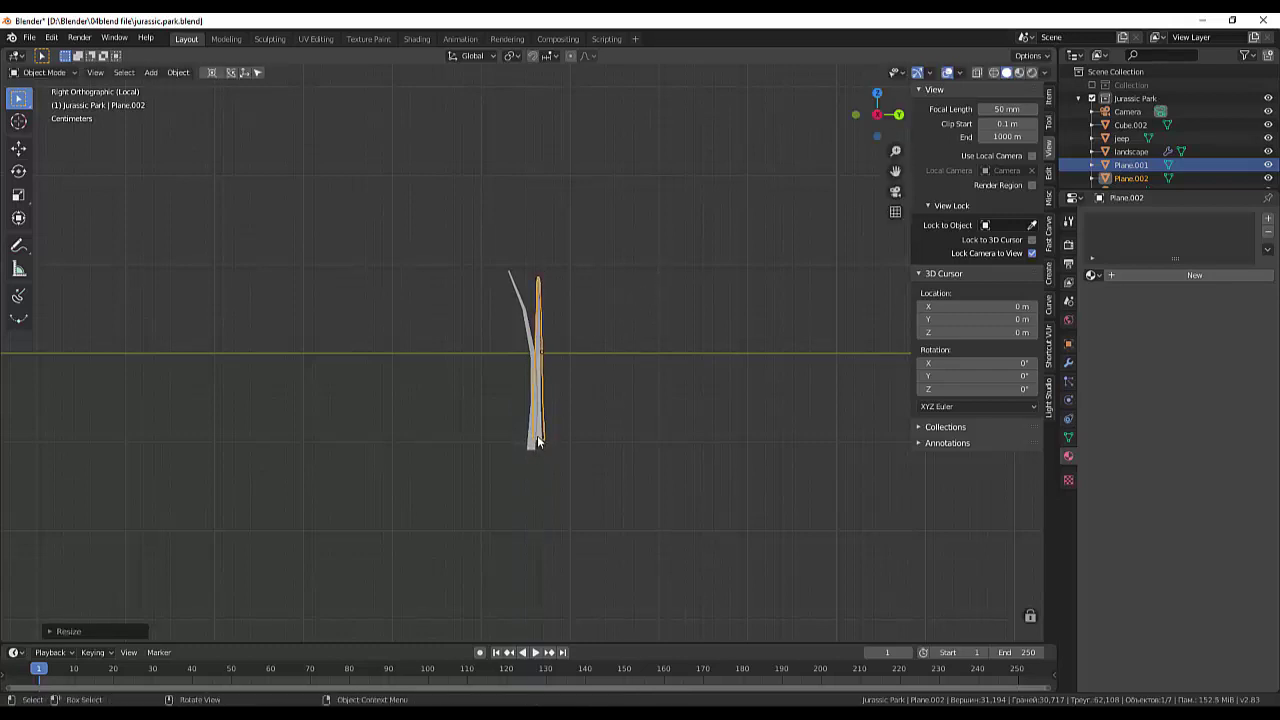
key("g")
left_click(590, 432)
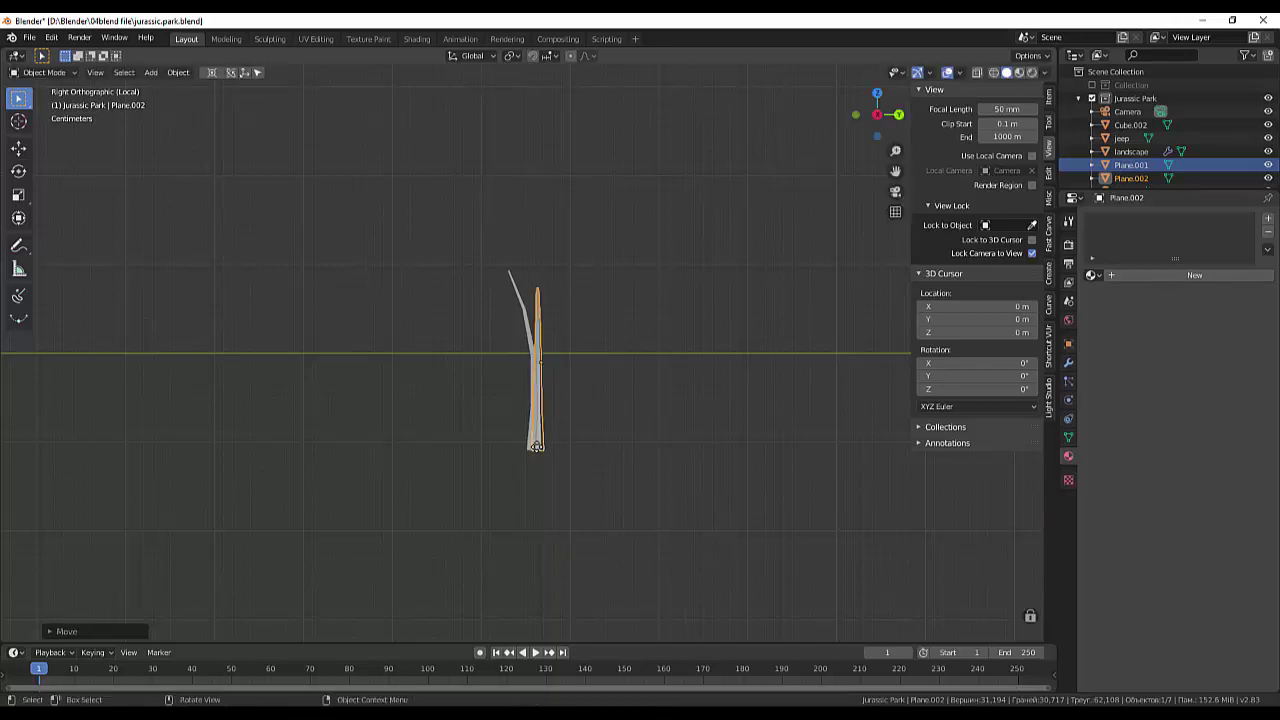
Shift the narrow blade next to the grey blade and tilt it the opposite way.
mouse_move(601, 430)
middle_mouse_down()
mouse_move(512, 460)
mouse_move(470, 435)
mouse_move(520, 428)
middle_mouse_up()
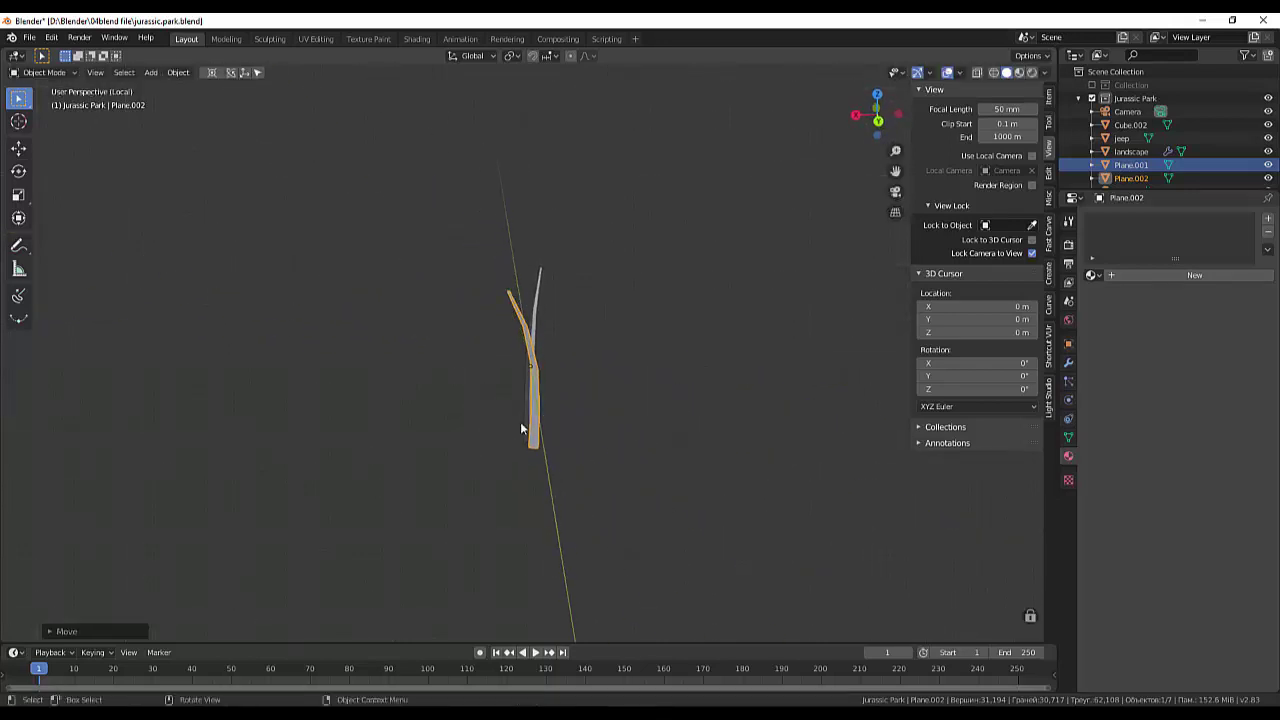
key("g")
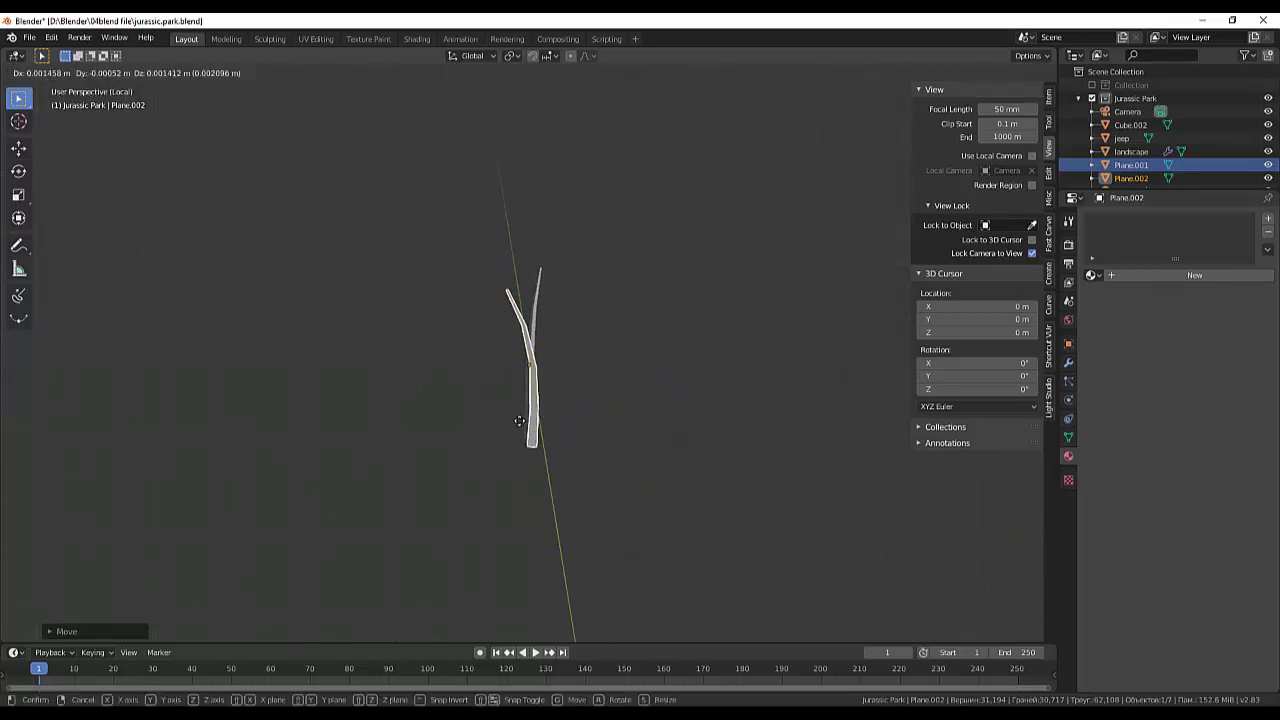
left_click(514, 418)
mouse_move(565, 449)
middle_mouse_down()
mouse_move(544, 416)
mouse_move(564, 425)
middle_mouse_up()
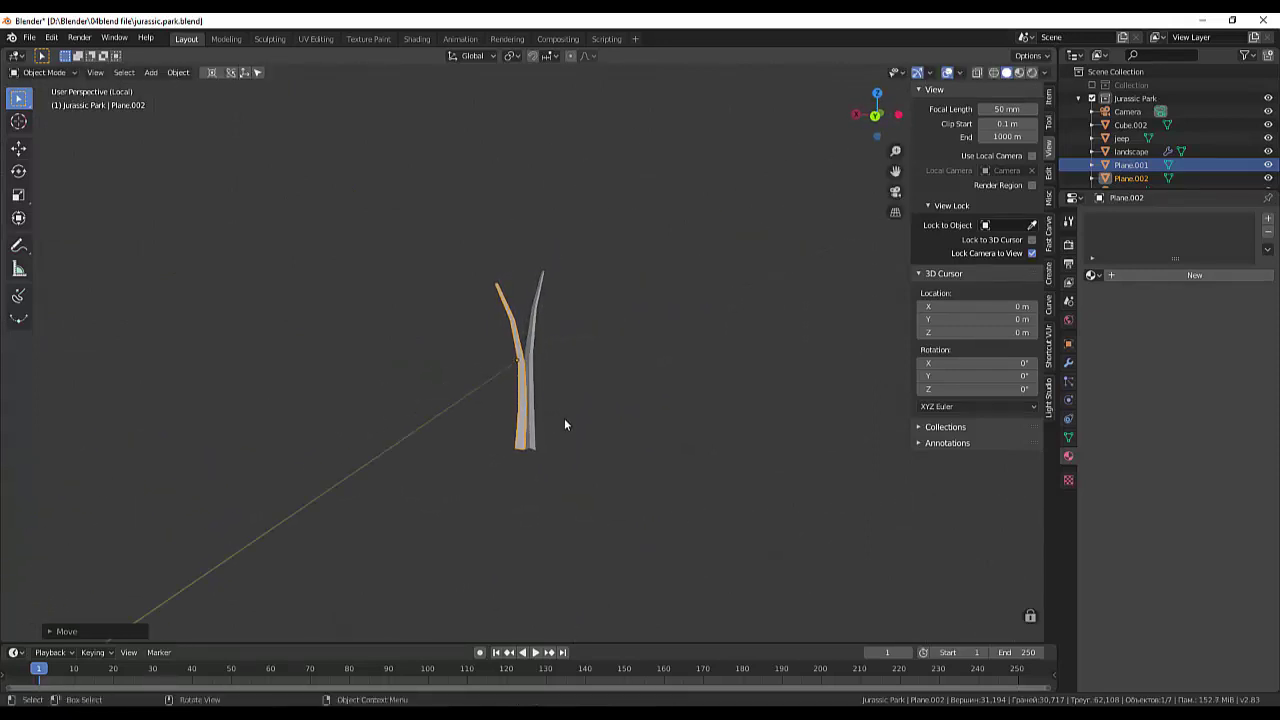
key("r")
left_click(568, 412)
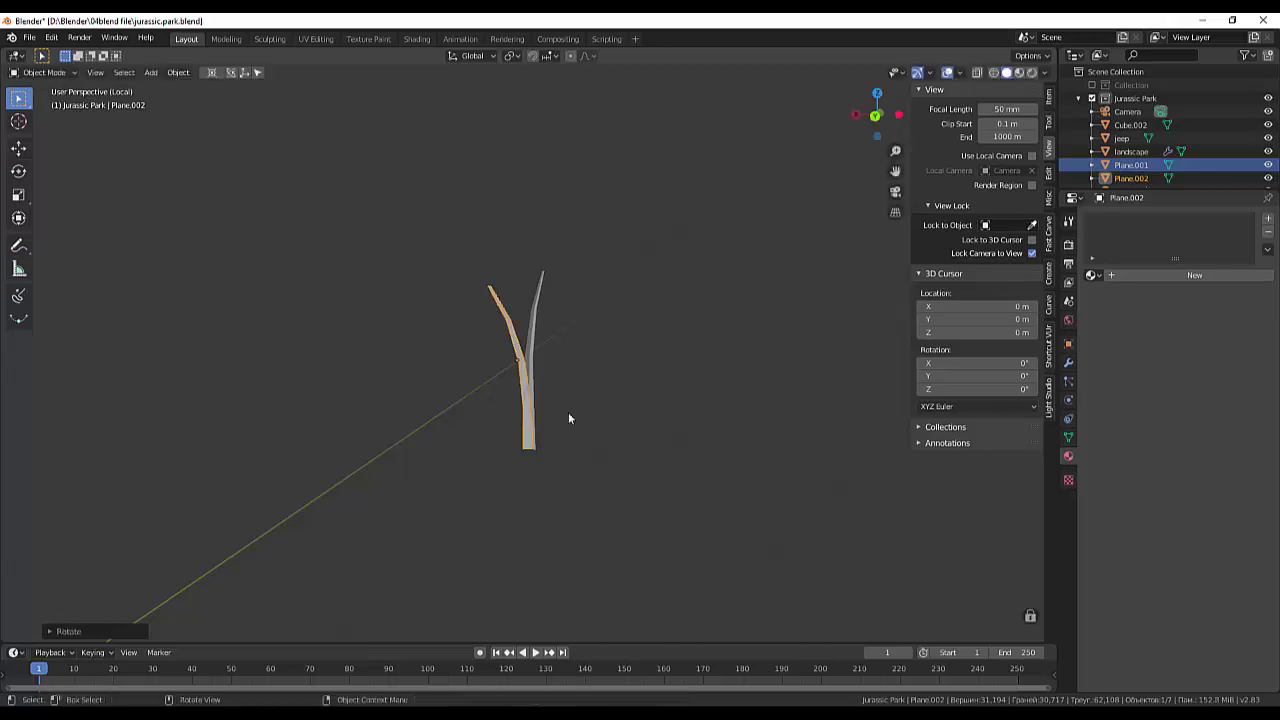
left_click(565, 439)
mouse_move(565, 439)
middle_mouse_down()
mouse_move(535, 504)
mouse_move(507, 525)
mouse_move(411, 380)
mouse_move(560, 423)
mouse_move(614, 481)
mouse_move(583, 523)
mouse_move(532, 352)
middle_mouse_up()
Duplicate Plane.001 and rotate the copy 180° about Z.
left_click(532, 352)
mouse_move(614, 410)
middle_mouse_down()
mouse_move(561, 433)
mouse_move(570, 442)
middle_mouse_up()
key("shift+d")
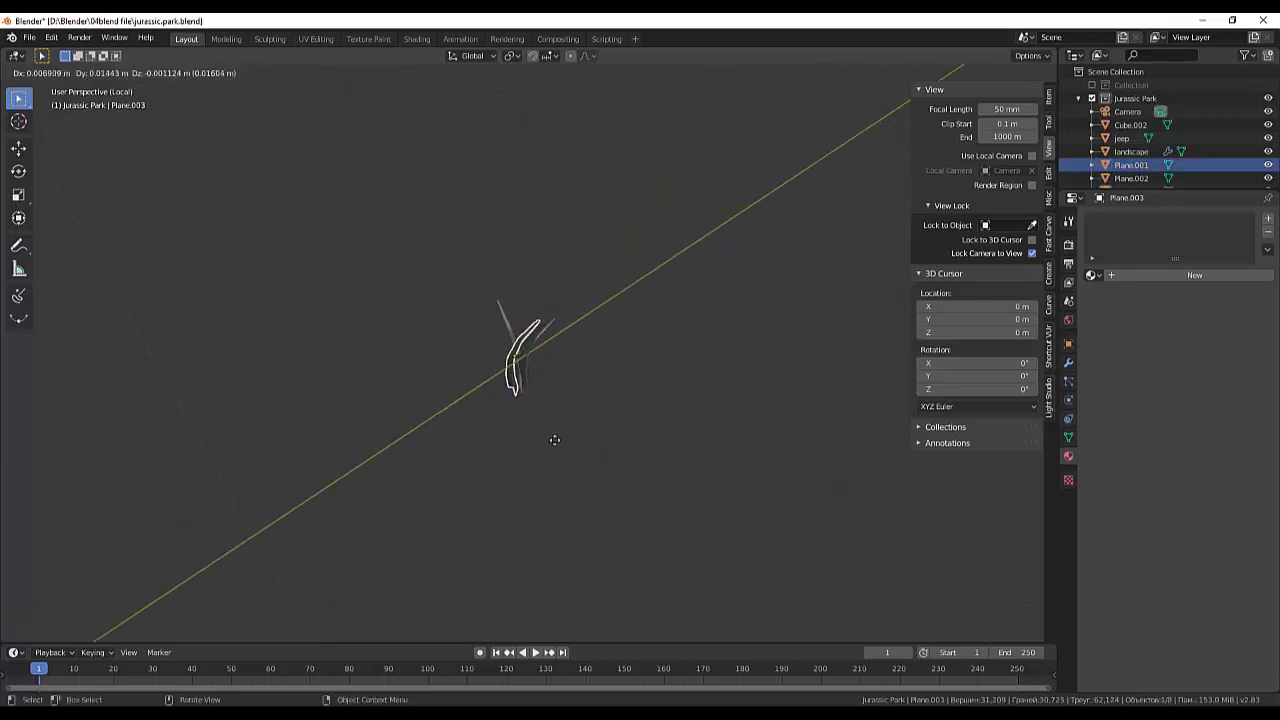
left_click(550, 449)
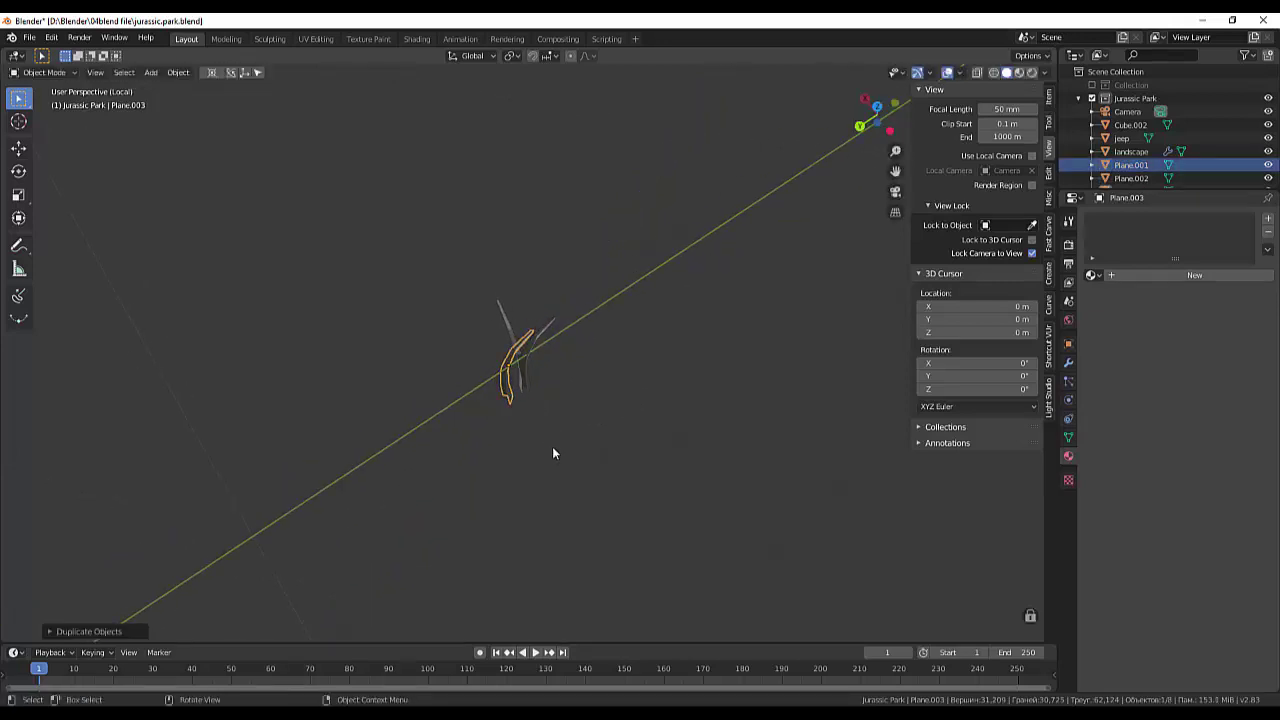
key("r")
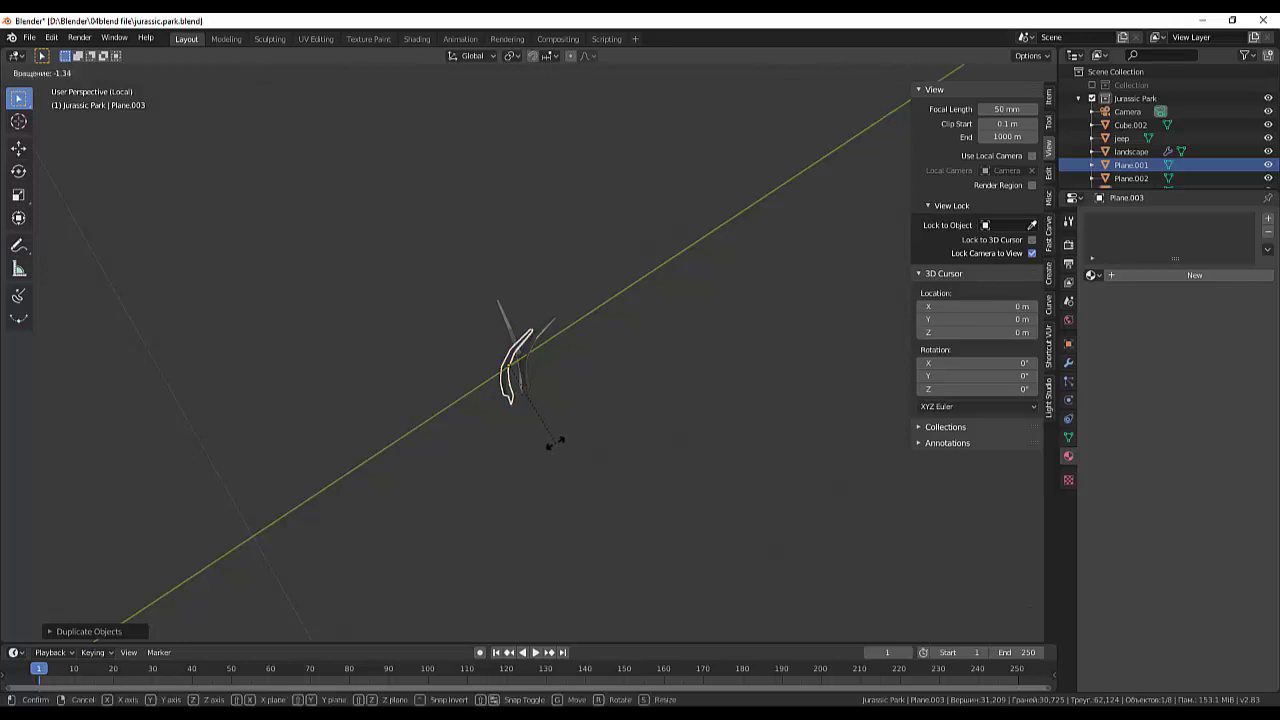
type("z180")
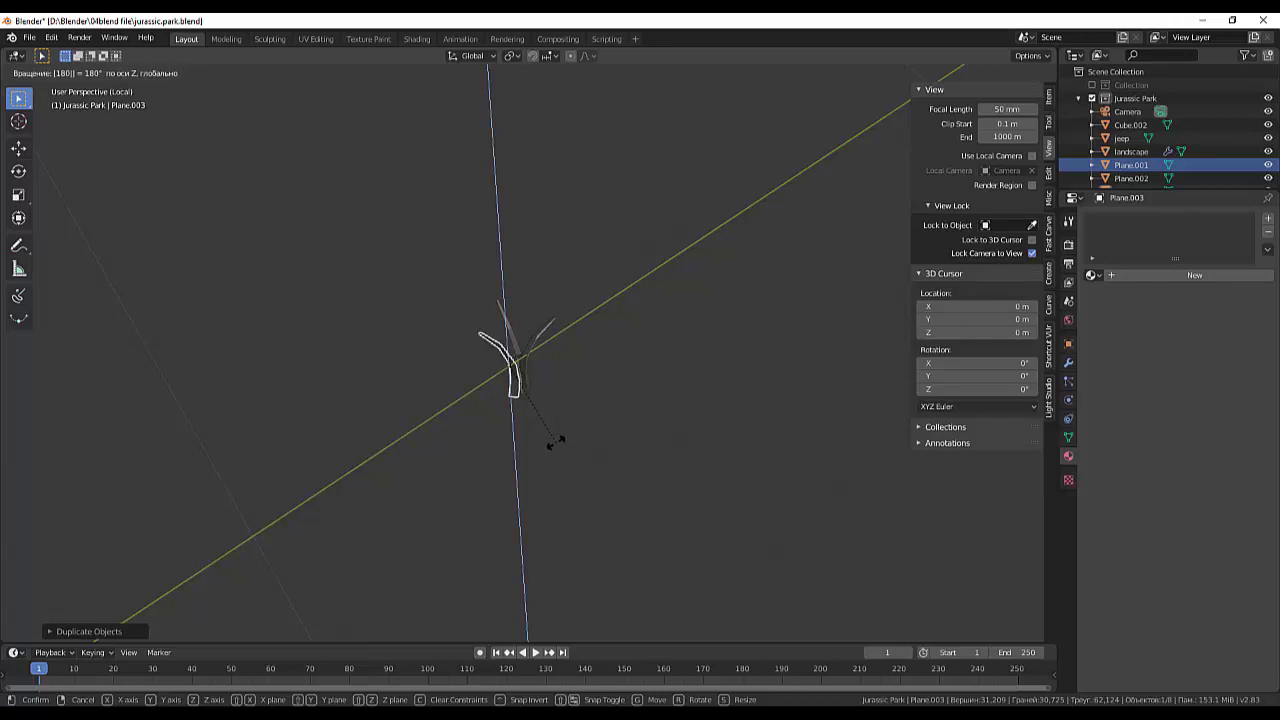
key("Return")
Try tilting the copied blade, cancel the tilt, and deselect everything.
middle_click_drag(596, 416, 555, 395)
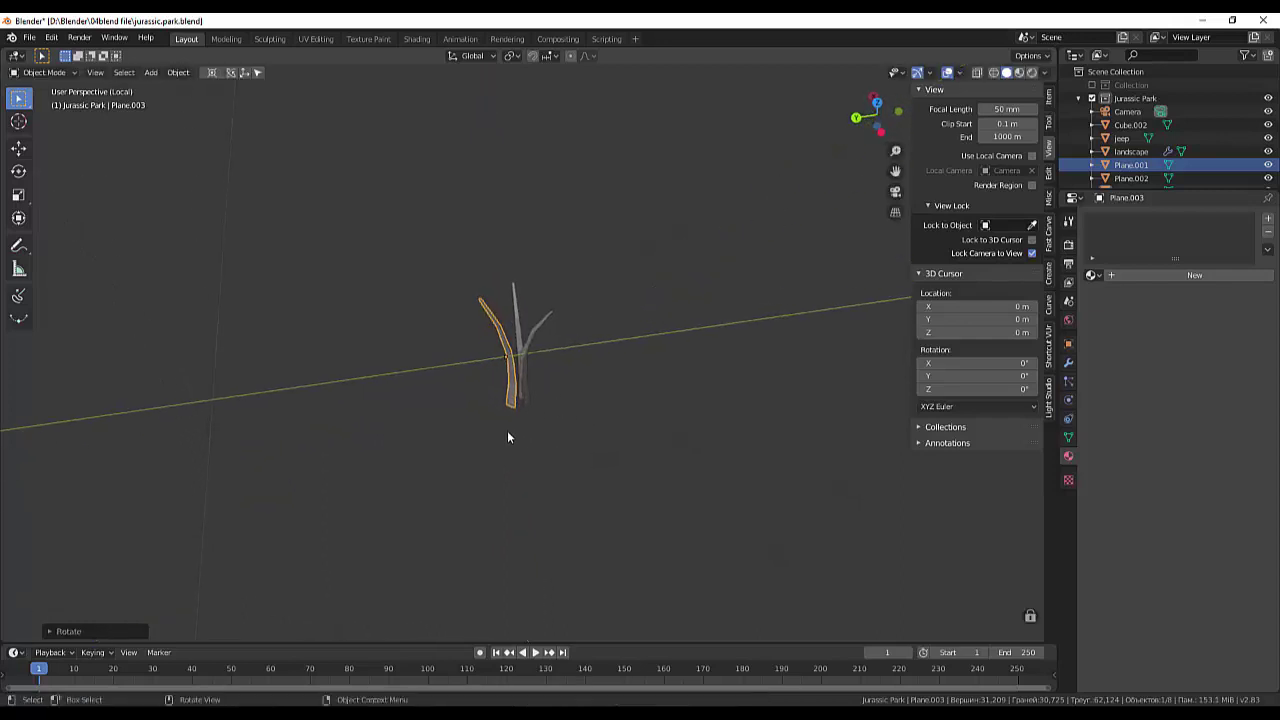
key("r")
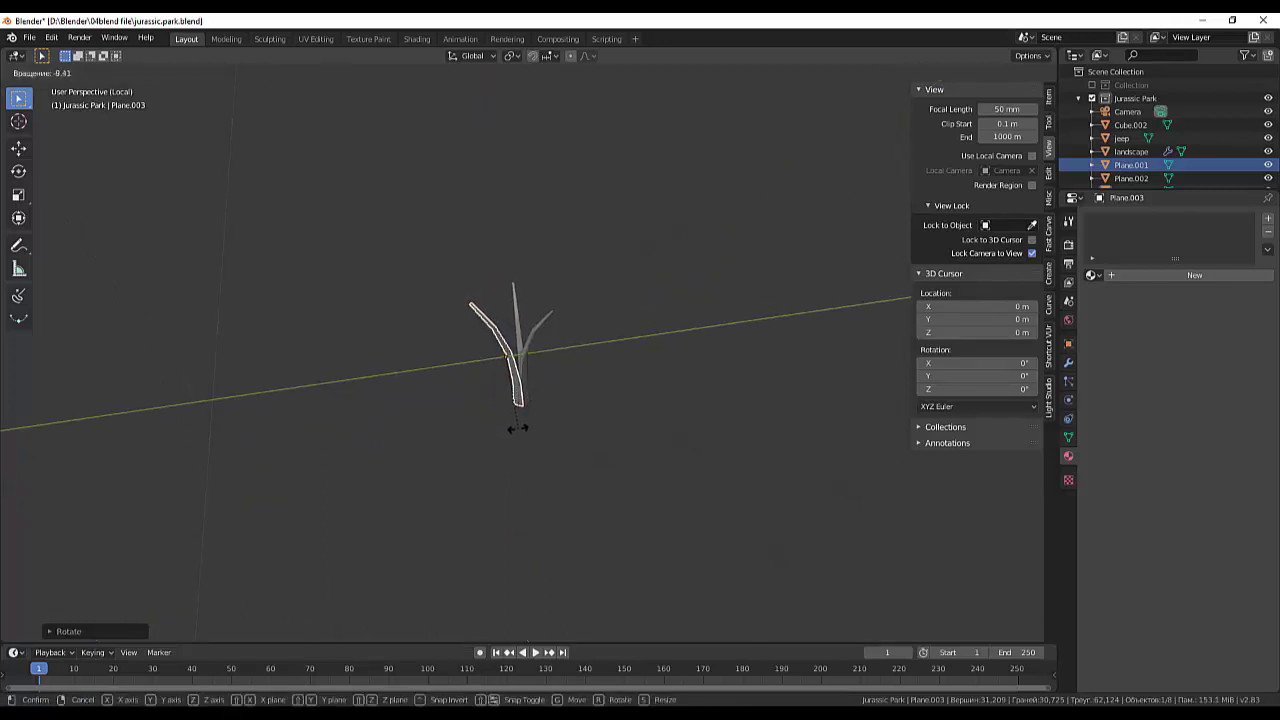
right_click(517, 428)
left_click(628, 433)
mouse_move(632, 426)
middle_mouse_down()
mouse_move(708, 481)
mouse_move(834, 449)
mouse_move(843, 383)
mouse_move(818, 338)
mouse_move(759, 331)
middle_mouse_up()
In side view (Numpad 3), move the right-hand blade so its base aligns with the others.
key("KP_3")
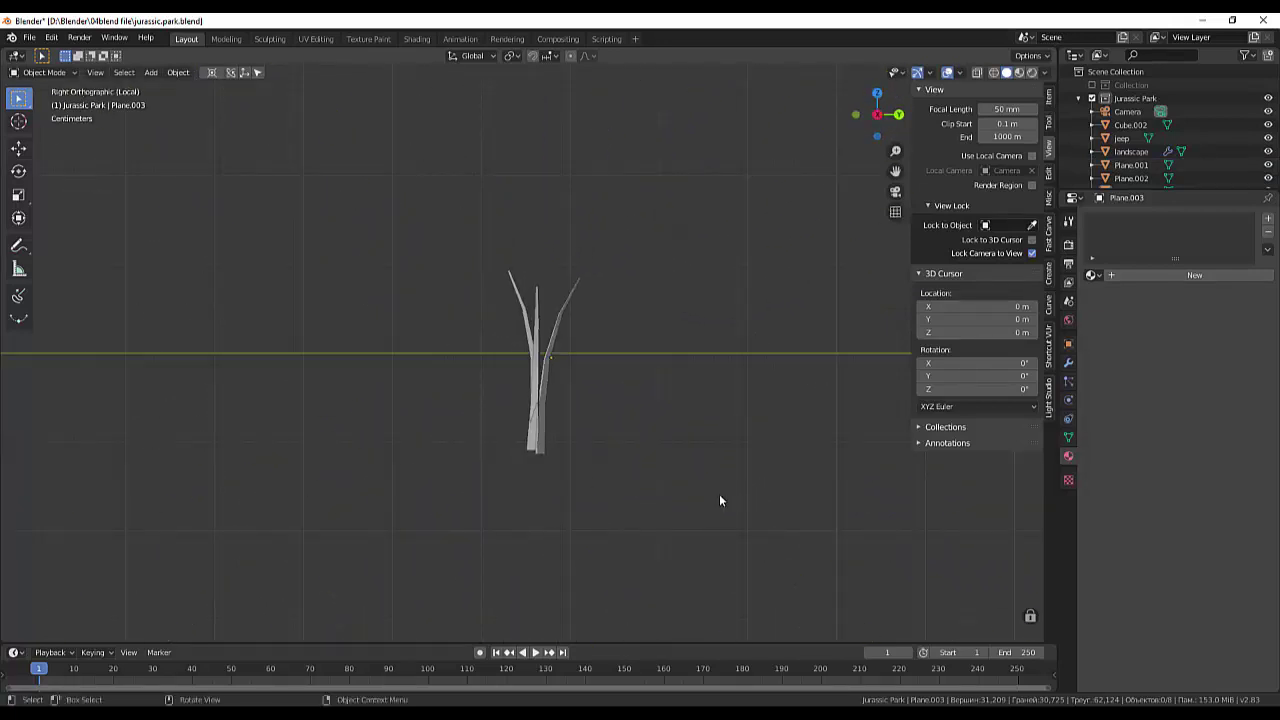
left_click(540, 445)
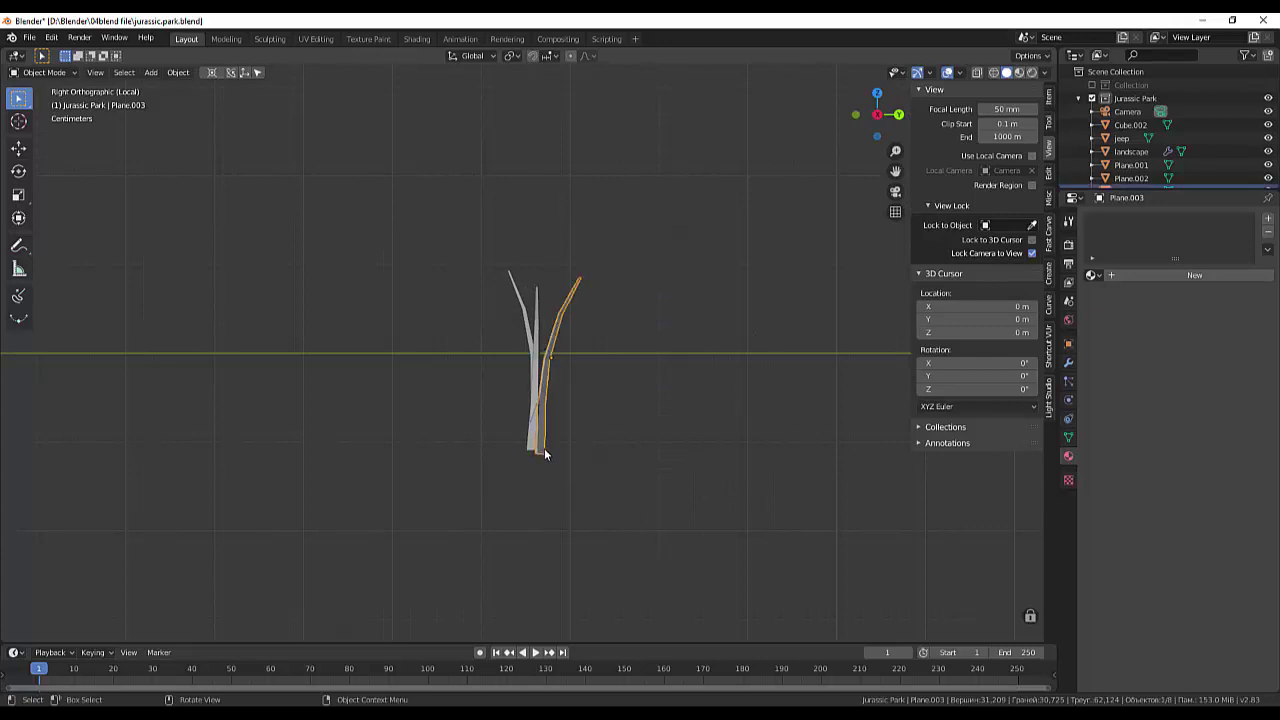
key("g")
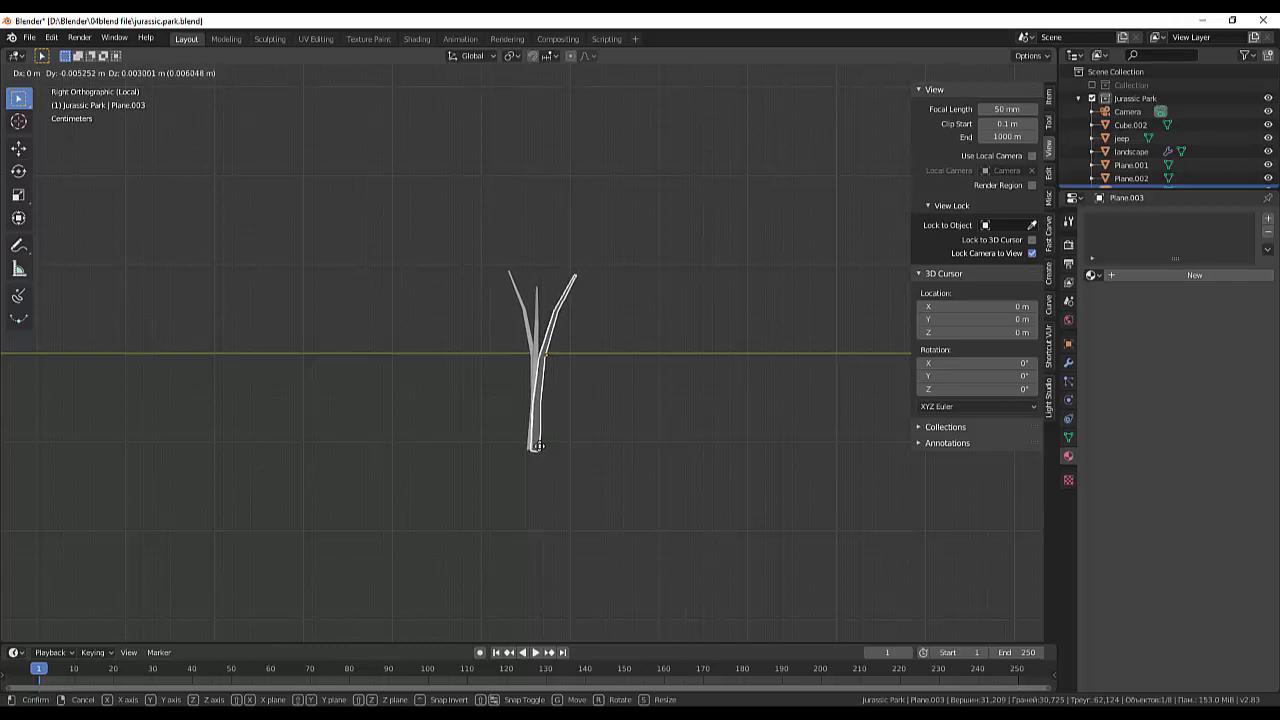
left_click(538, 445)
mouse_move(629, 460)
middle_mouse_down()
mouse_move(482, 537)
mouse_move(406, 537)
mouse_move(377, 531)
mouse_move(380, 520)
middle_mouse_up()
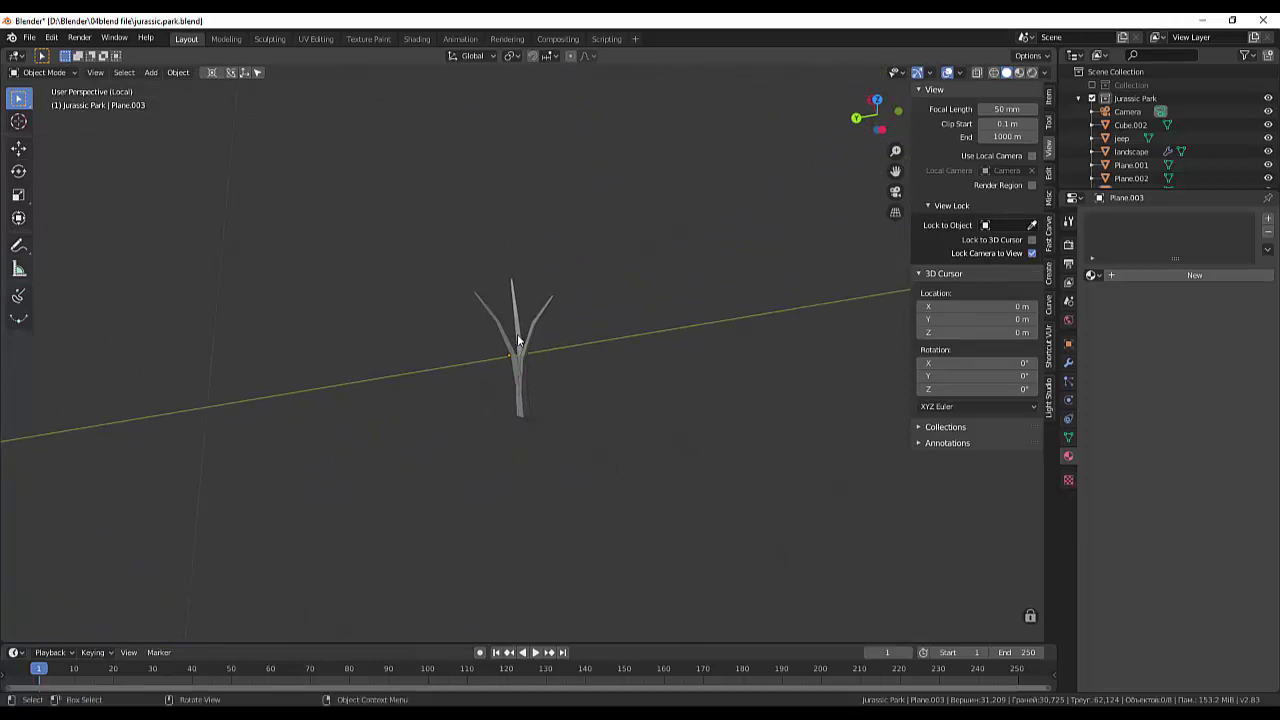
left_click(517, 334)
mouse_move(517, 334)
middle_mouse_down()
mouse_move(762, 407)
mouse_move(785, 402)
middle_mouse_up()
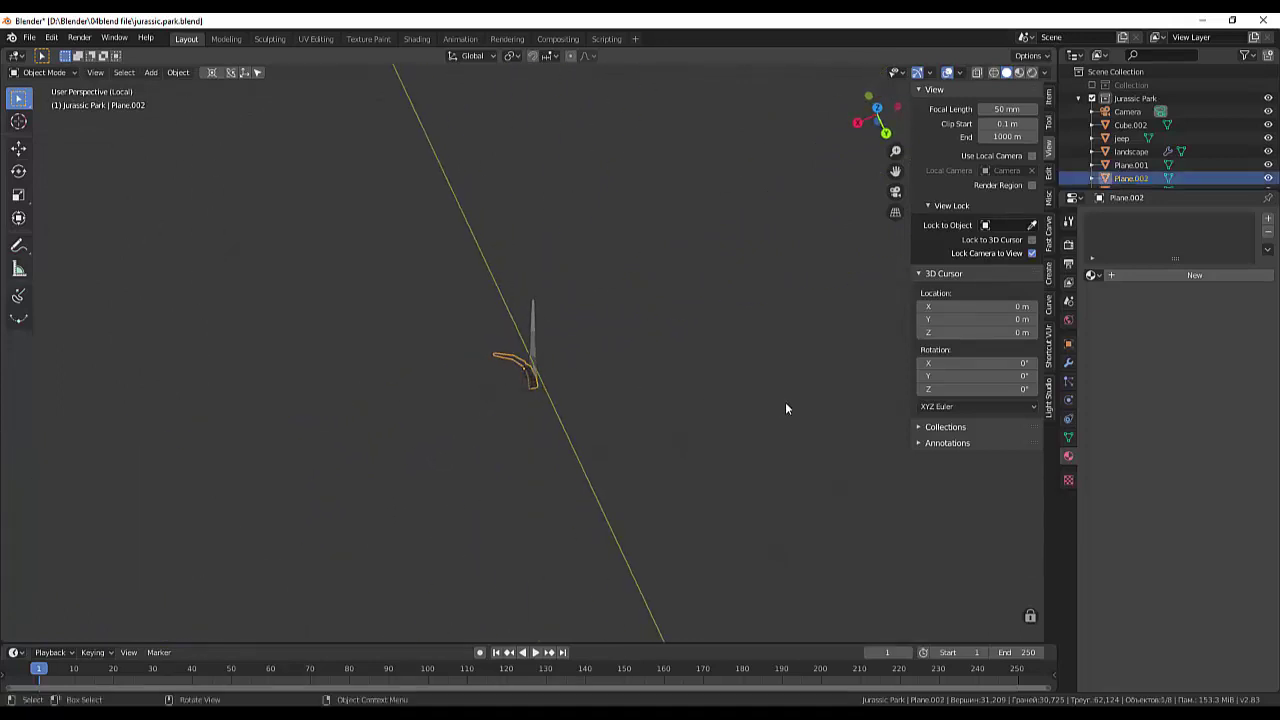
Duplicate Plane.002 and rotate the copy 180° about Z.
key("shift+d")
left_click(703, 422)
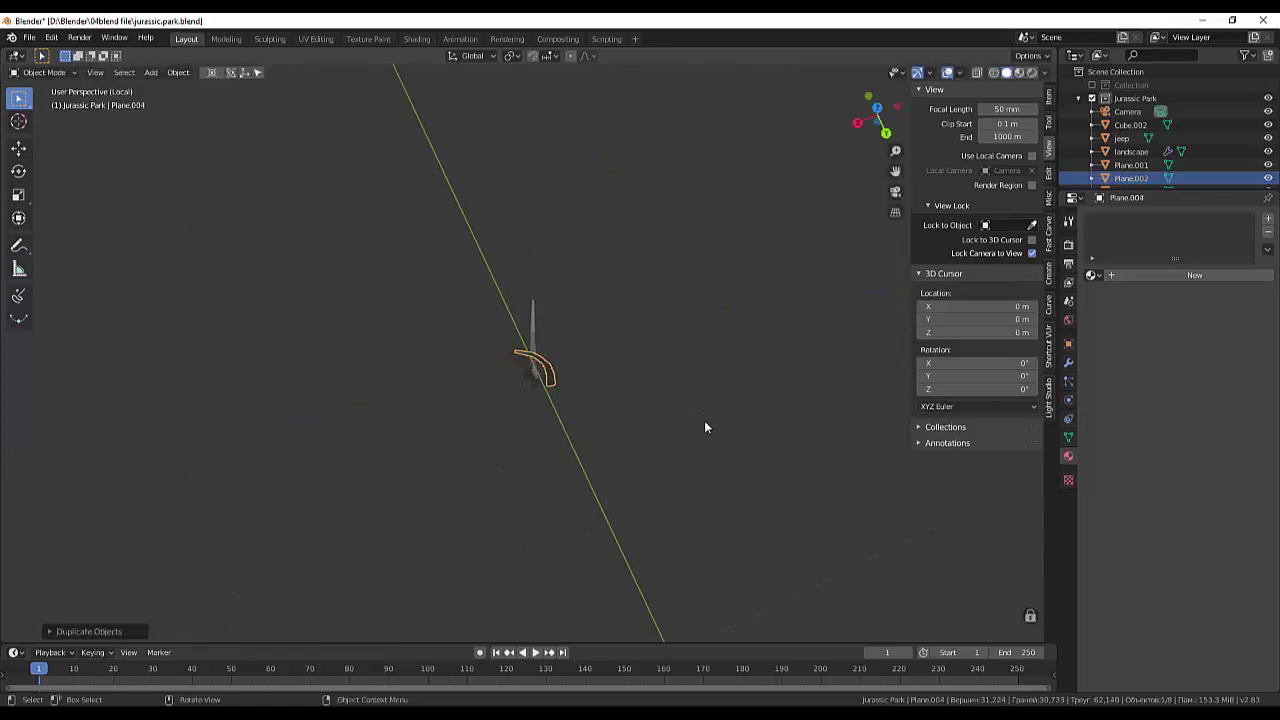
key("r")
key("z")
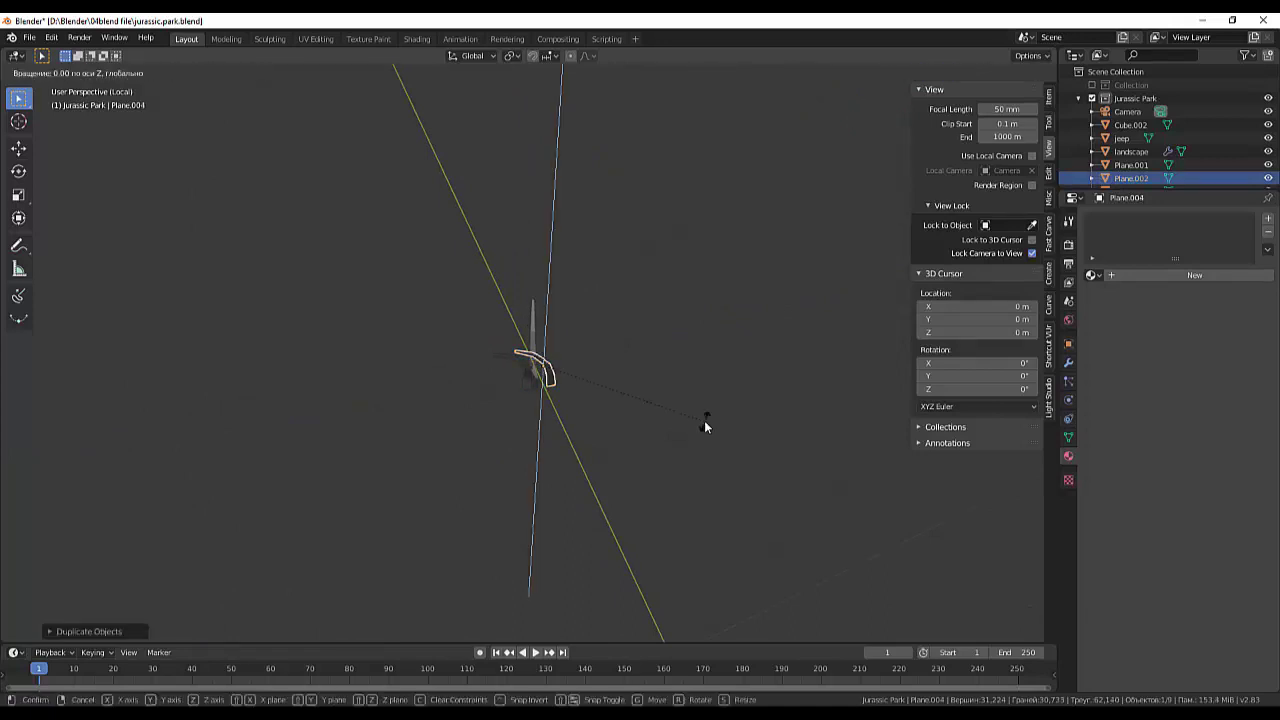
type("1")
type("80")
key("Return")
mouse_move(696, 429)
middle_mouse_down()
mouse_move(639, 380)
mouse_move(531, 363)
mouse_move(530, 451)
middle_mouse_up()
Position the new blade from top view (Numpad 7), then nudge its base into the tuft.
key("KP_7")
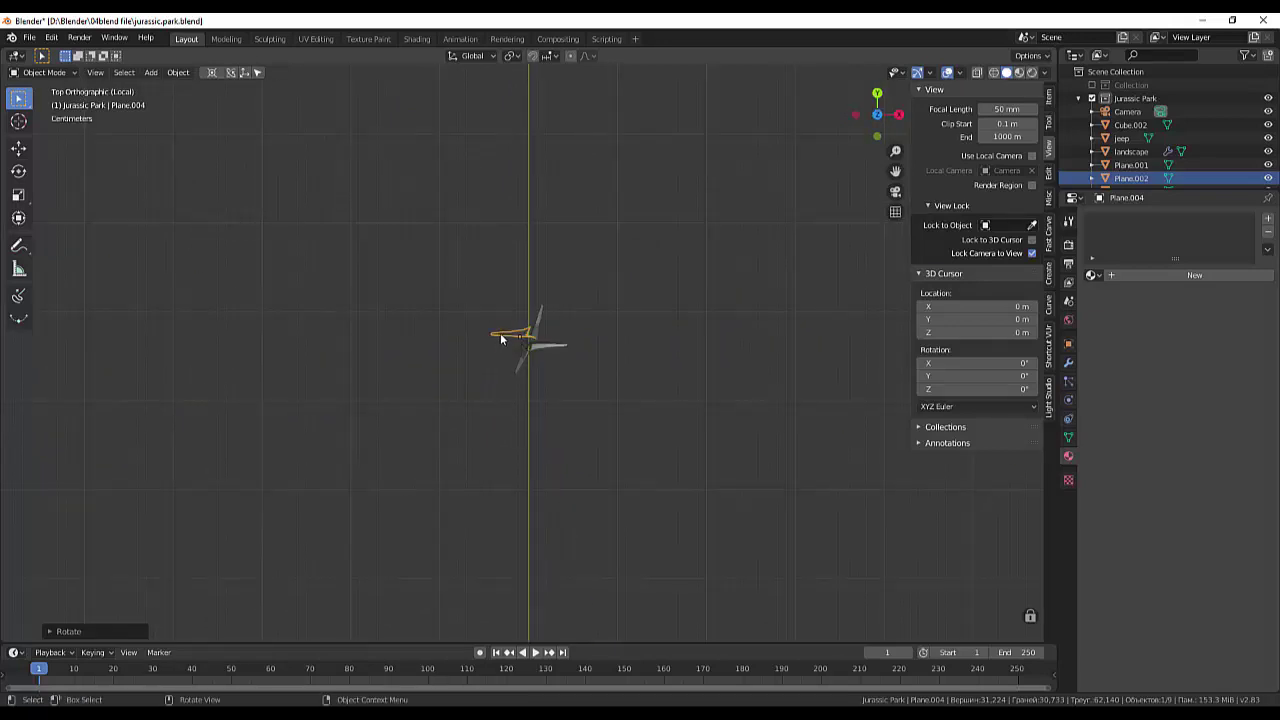
key("g")
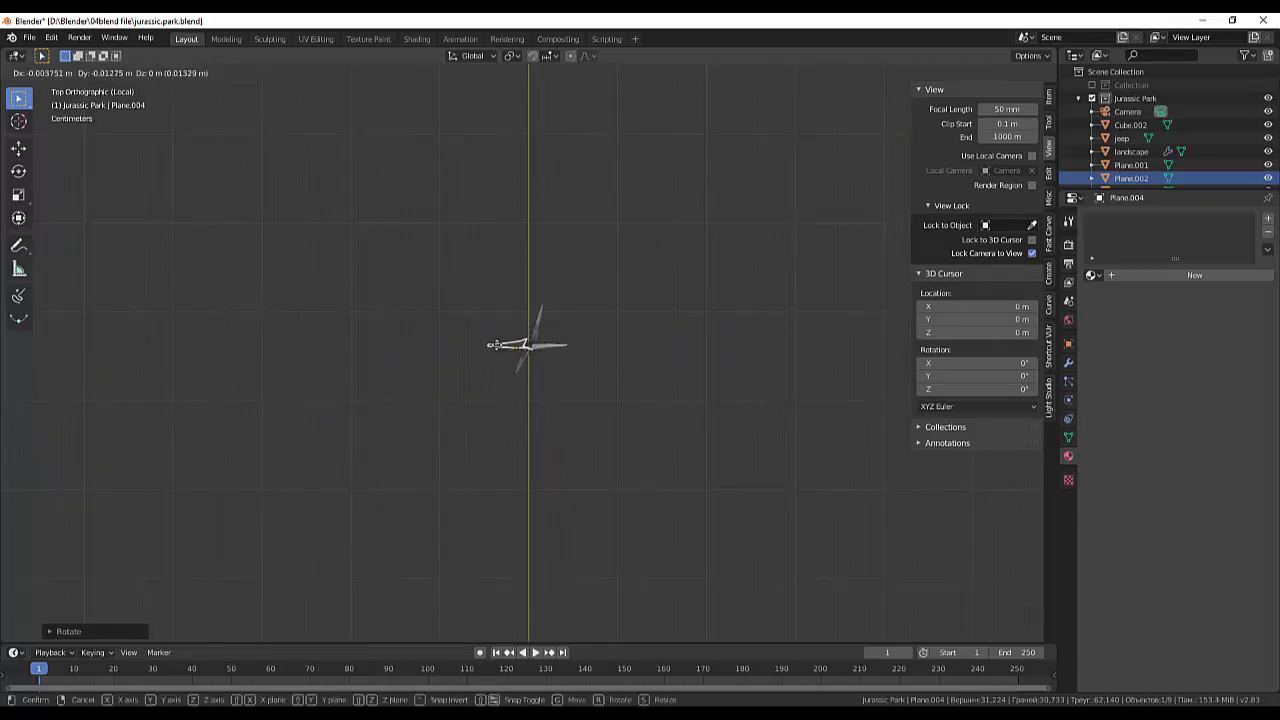
left_click(495, 345)
mouse_move(495, 345)
middle_mouse_down()
mouse_move(577, 413)
mouse_move(674, 369)
mouse_move(680, 344)
mouse_move(719, 342)
mouse_move(746, 323)
mouse_move(750, 295)
mouse_move(680, 272)
mouse_move(700, 274)
mouse_move(588, 365)
middle_mouse_up()
key("g")
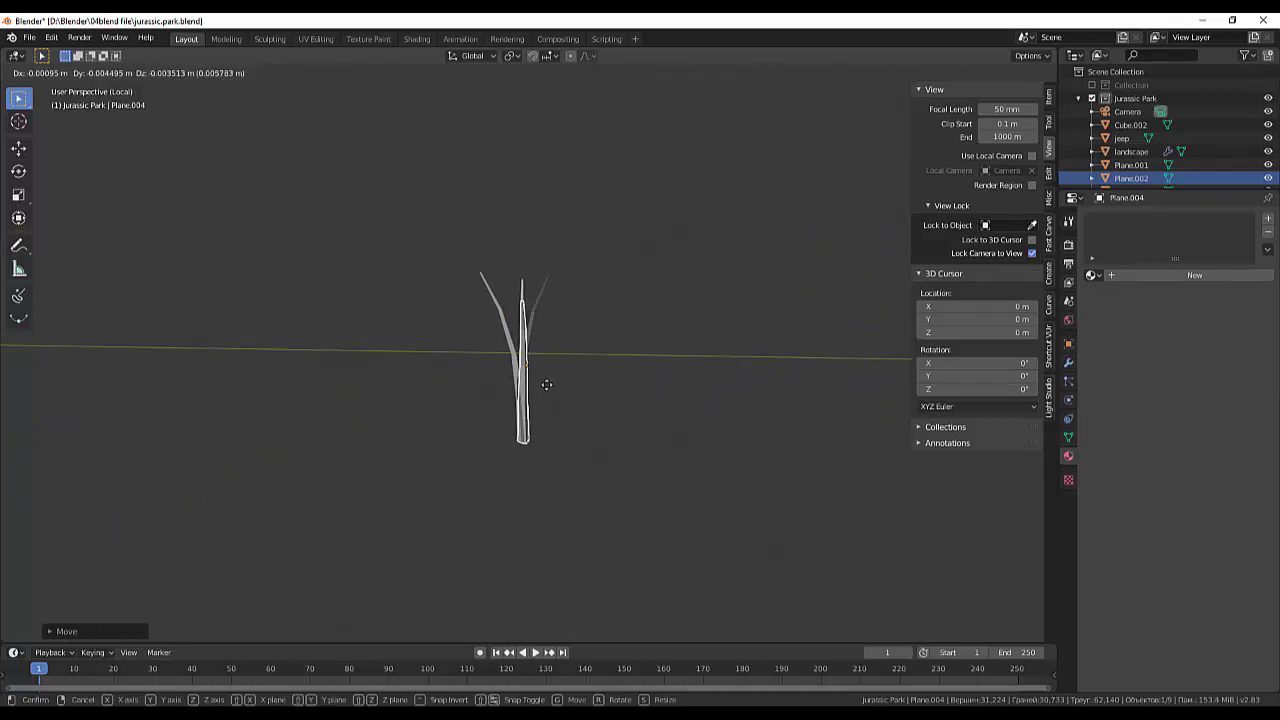
left_click(545, 384)
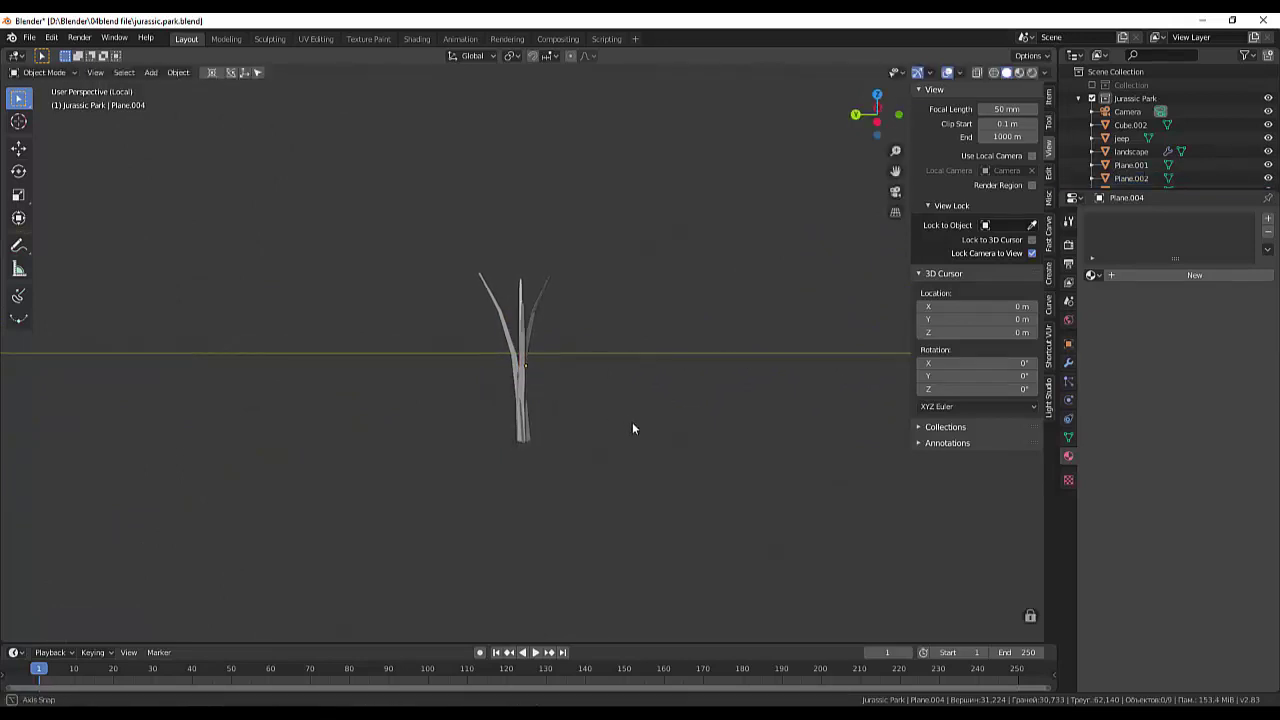
mouse_move(632, 422)
middle_mouse_down()
mouse_move(819, 462)
mouse_move(883, 497)
mouse_move(920, 483)
mouse_move(903, 517)
mouse_move(714, 443)
mouse_move(617, 486)
mouse_move(543, 346)
middle_mouse_up()
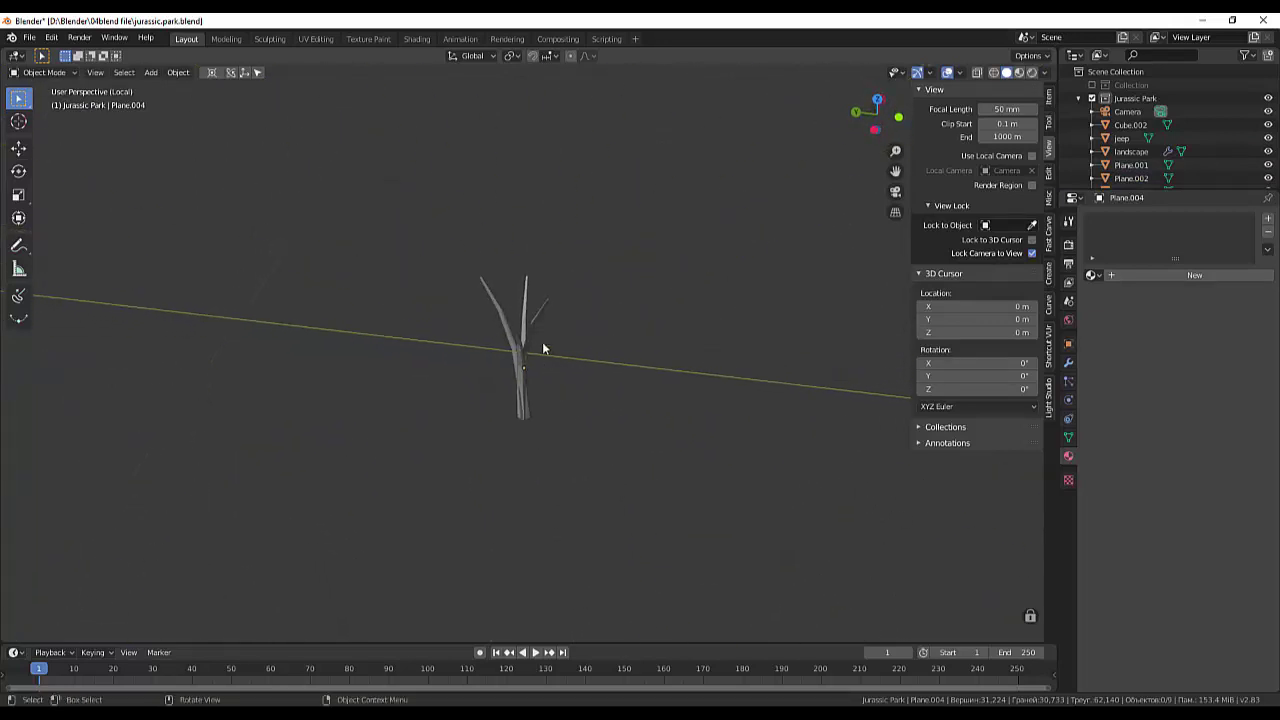
left_click(533, 333)
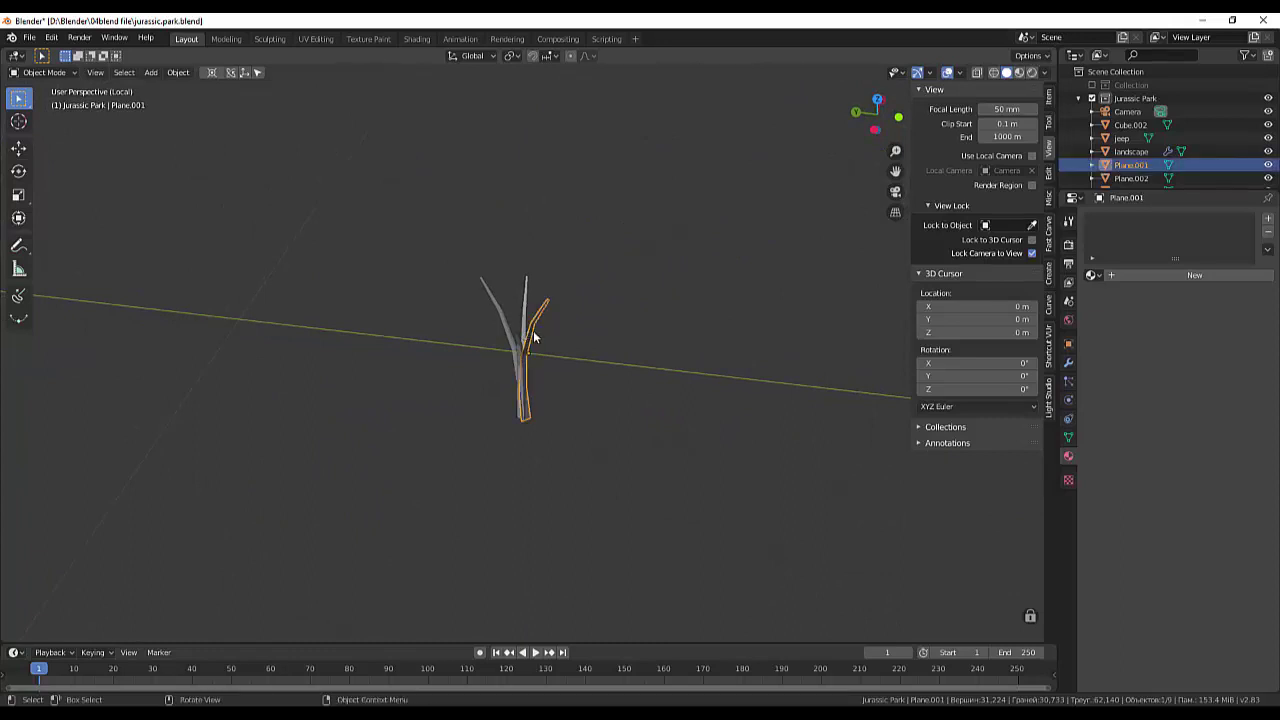
Duplicate the selected blade to the left of the tuft and shrink it.
key("shift+d")
left_click(474, 333)
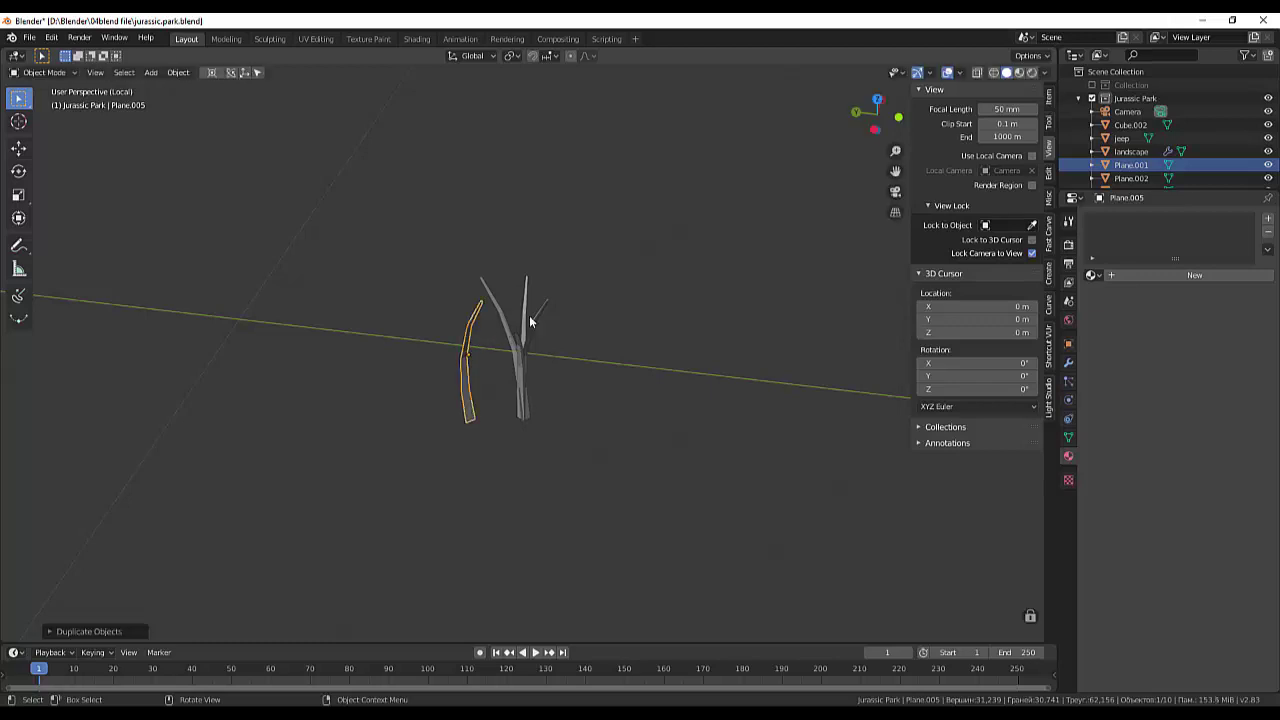
key("s")
left_click(488, 349)
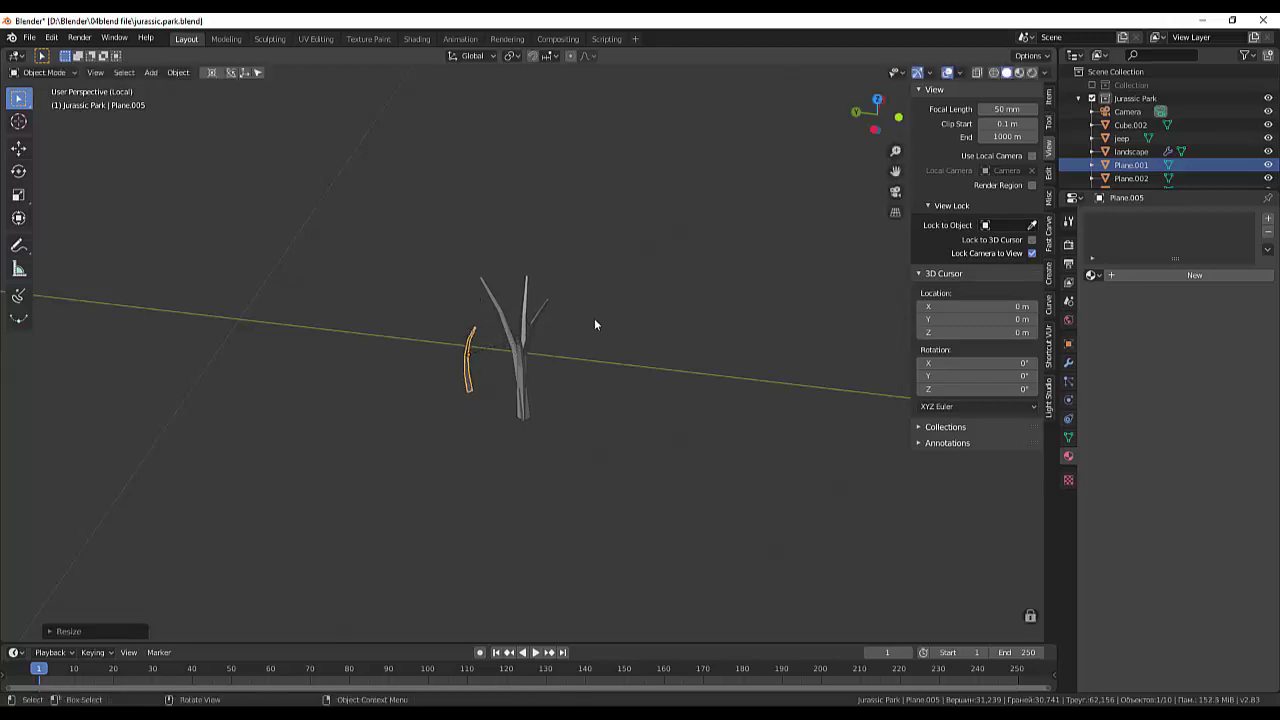
Rotate the new blade 180° about Z and move it beside the other blades.
key("r")
type("z")
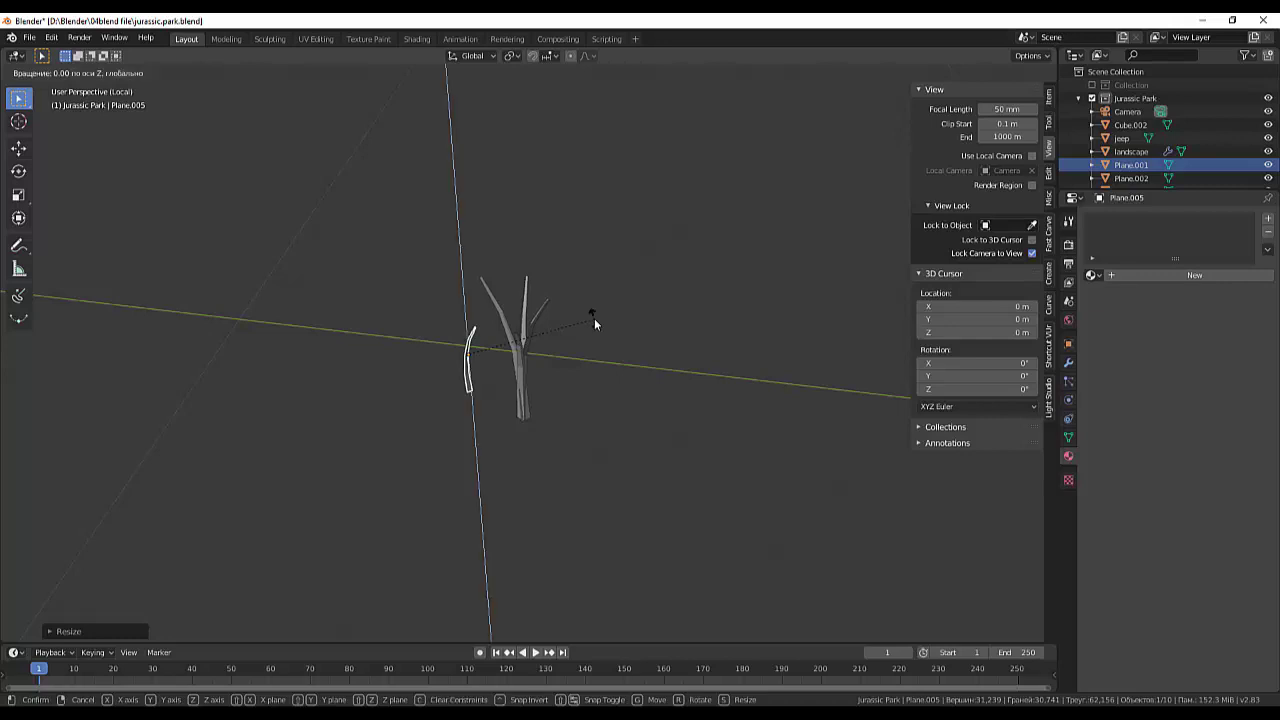
type("180")
key("Return")
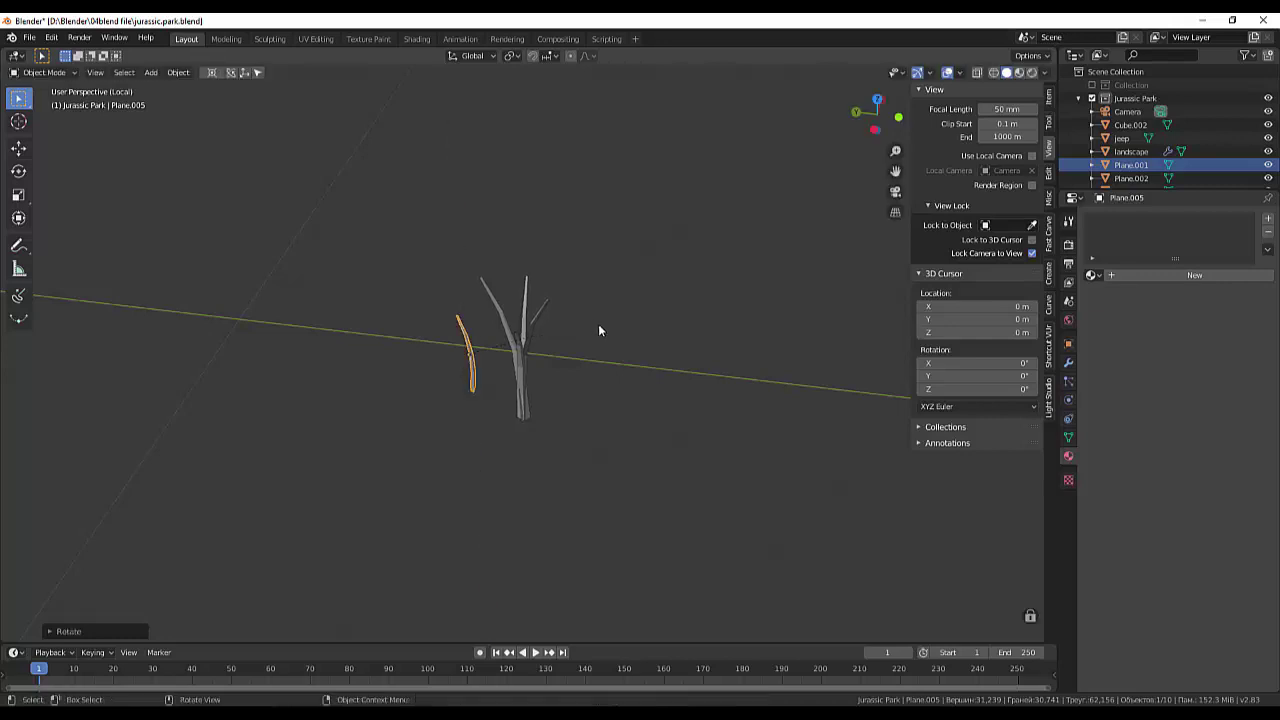
mouse_move(598, 323)
middle_mouse_down()
mouse_move(652, 355)
mouse_move(510, 408)
mouse_move(486, 383)
mouse_move(518, 409)
middle_mouse_up()
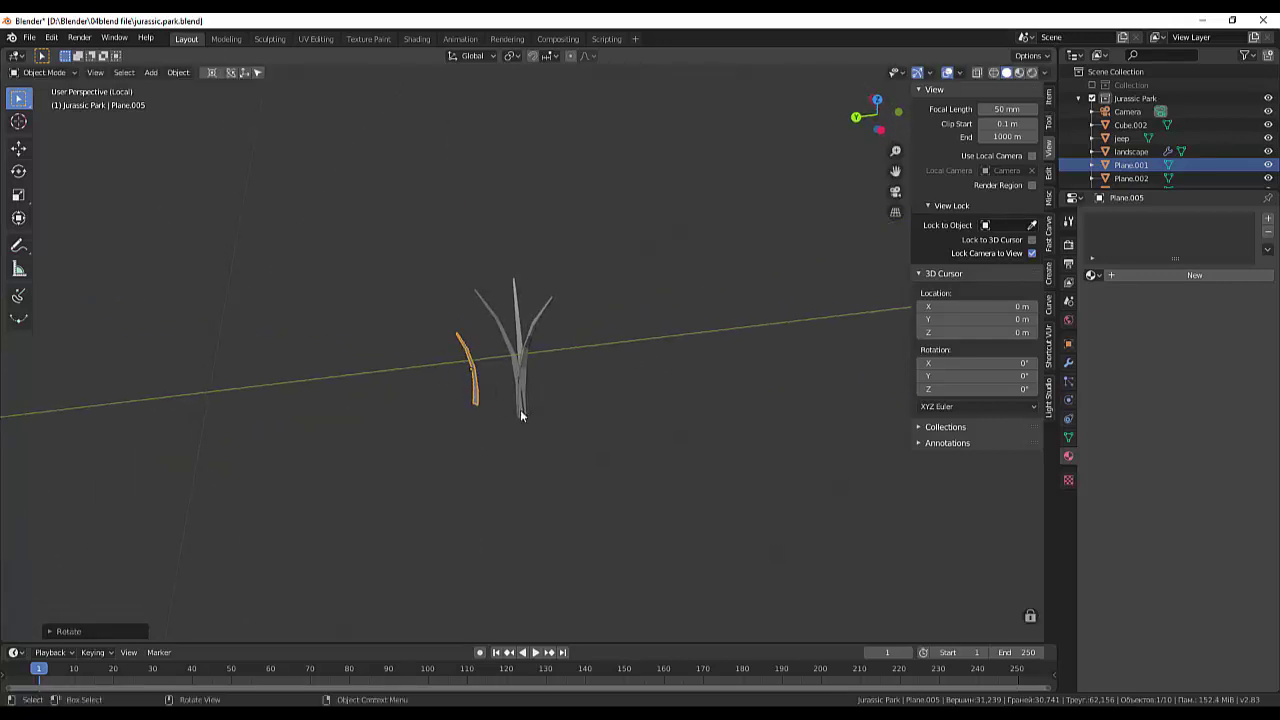
scroll(518, 409, "up", 5)
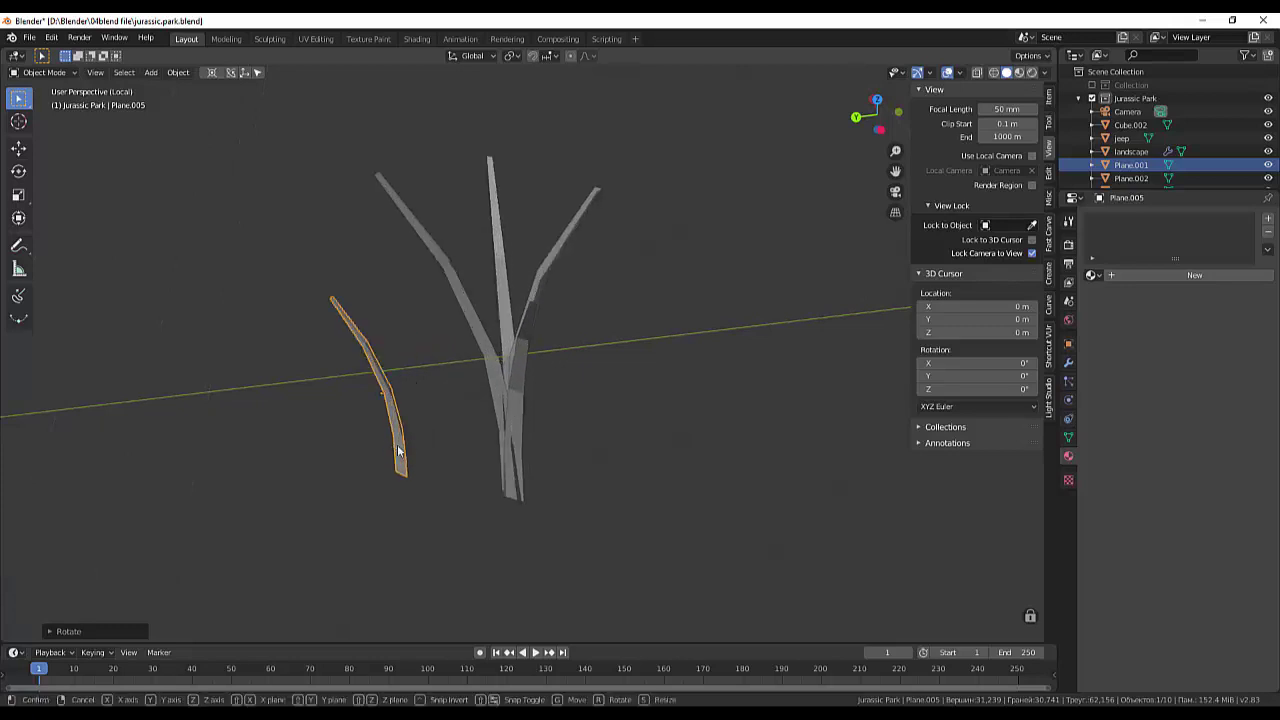
key("g")
left_click(512, 472)
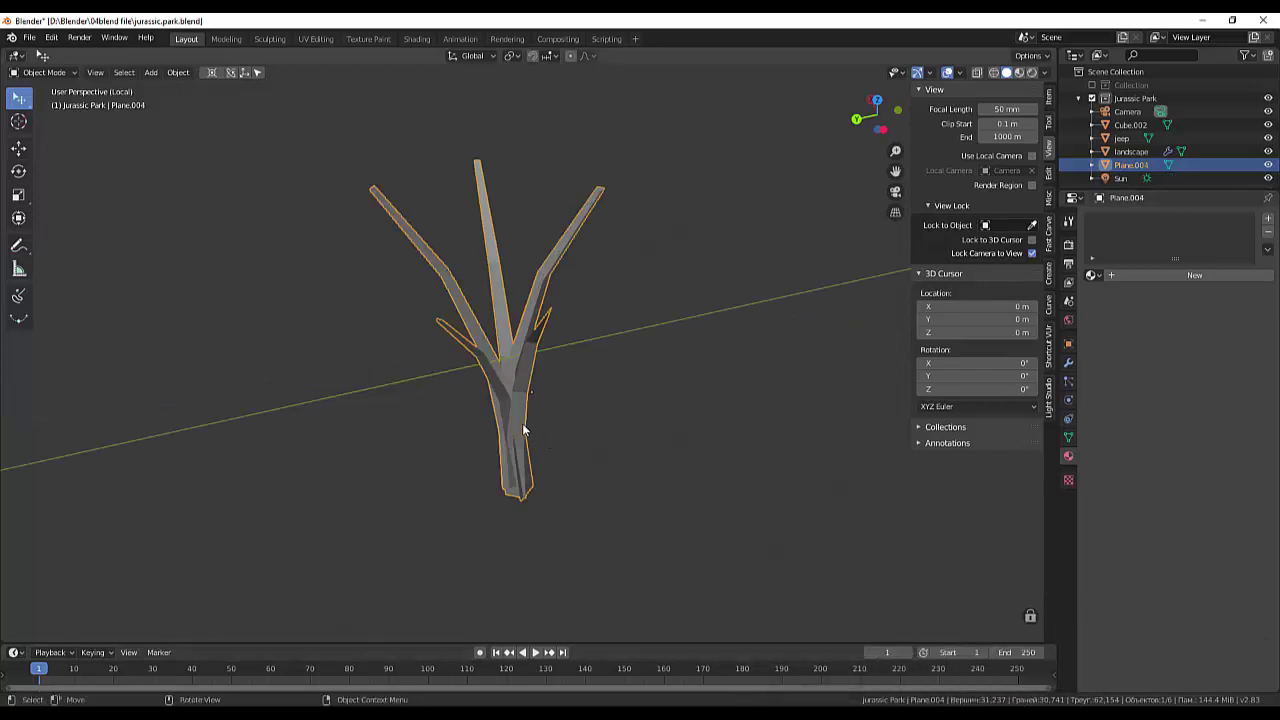
Join the selected blades into a single plant object.
key("ctrl")
key("ctrl+j")
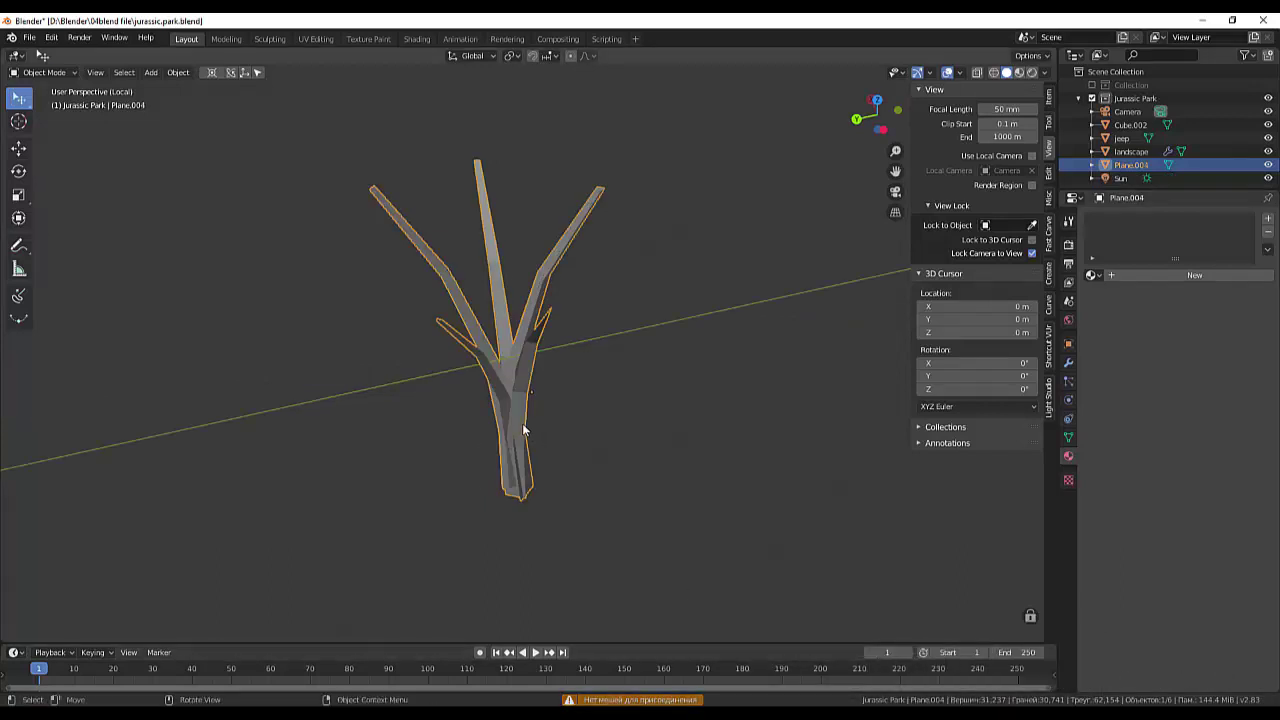
mouse_move(571, 518)
middle_mouse_down()
mouse_move(590, 563)
mouse_move(582, 525)
mouse_move(575, 575)
mouse_move(602, 481)
mouse_move(582, 490)
middle_mouse_up()
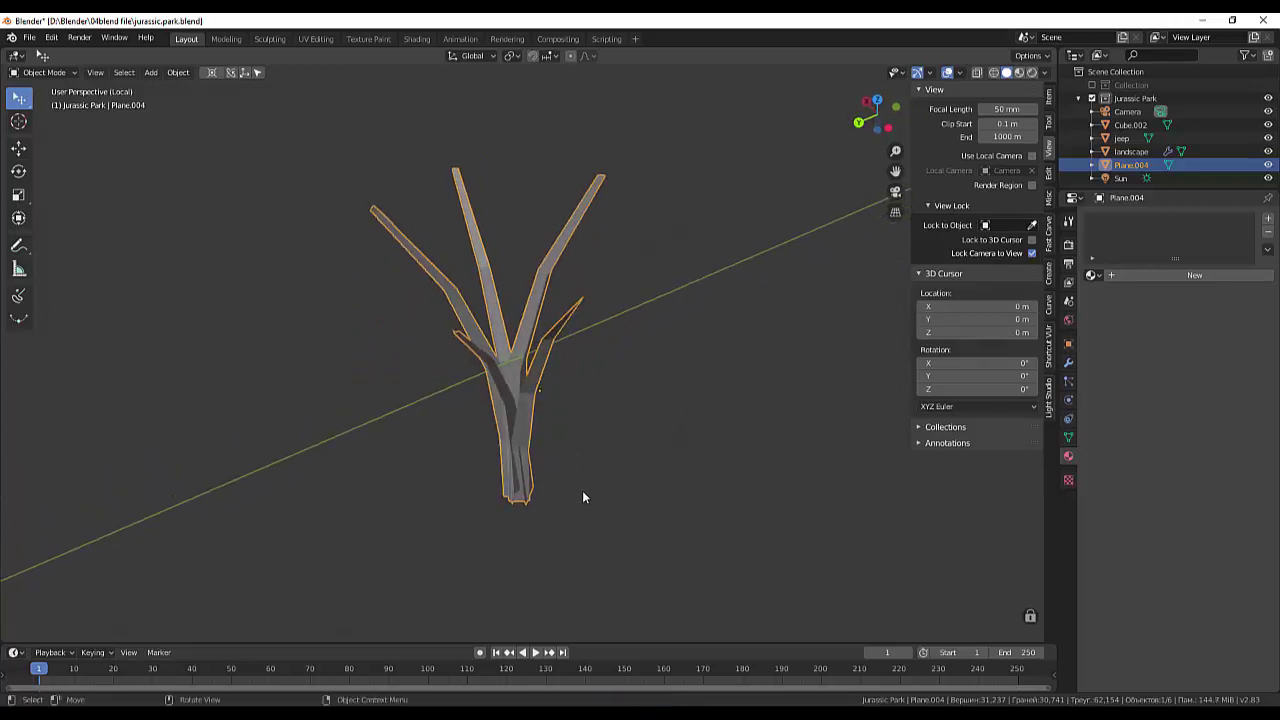
In vertex editing, merge the right and centre blades' tip vertices At Center into points.
left_click(44, 72)
left_click(40, 106)
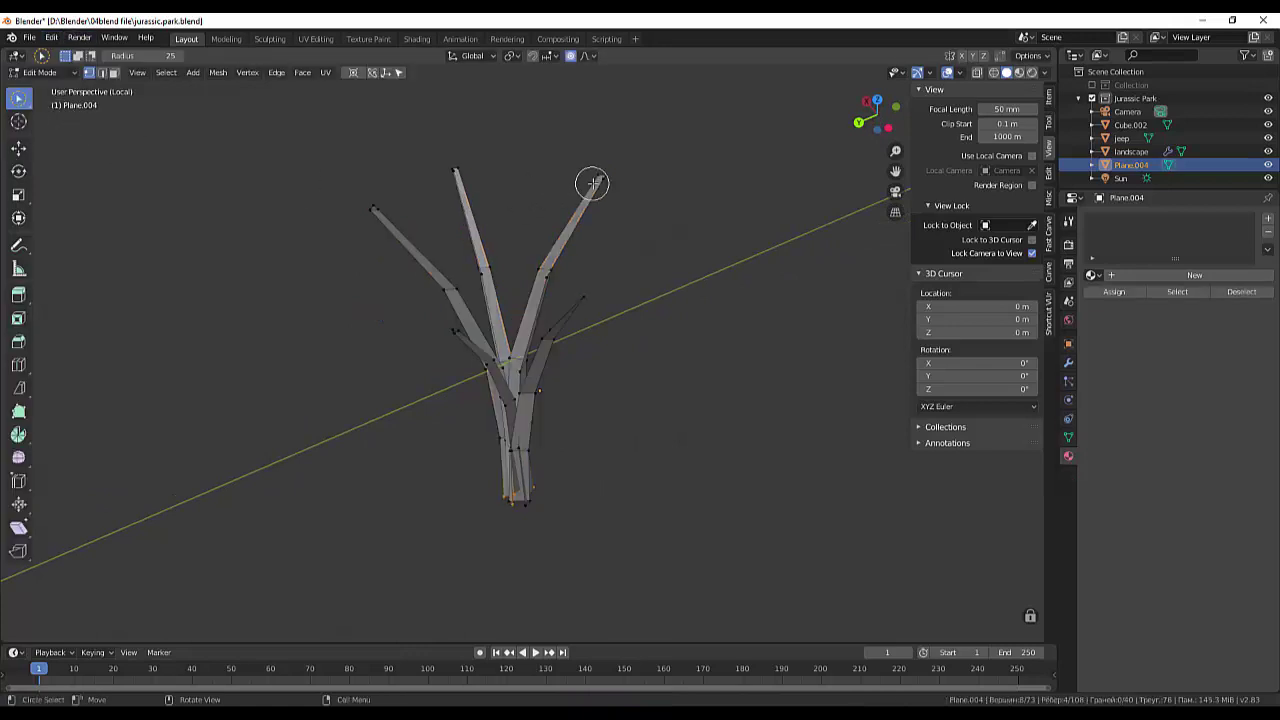
left_click_drag(595, 179, 716, 232)
key("ctrl")
key("alt")
key("alt+m")
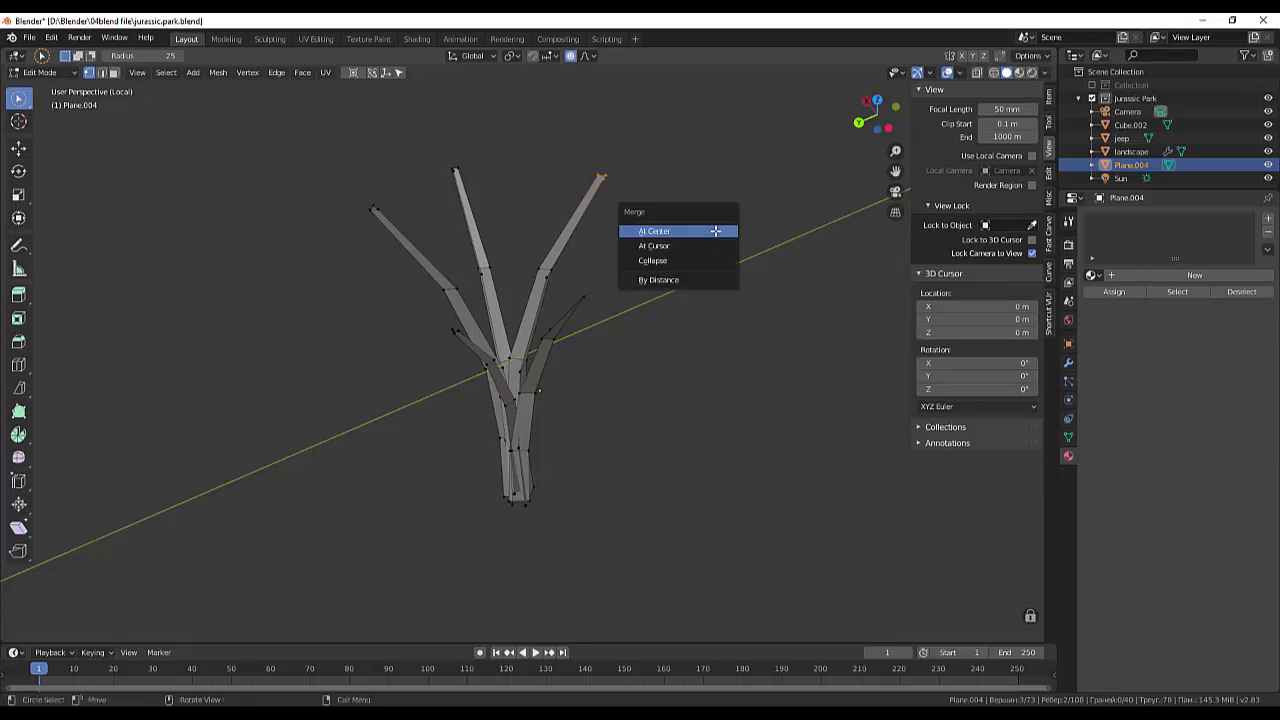
left_click(455, 170)
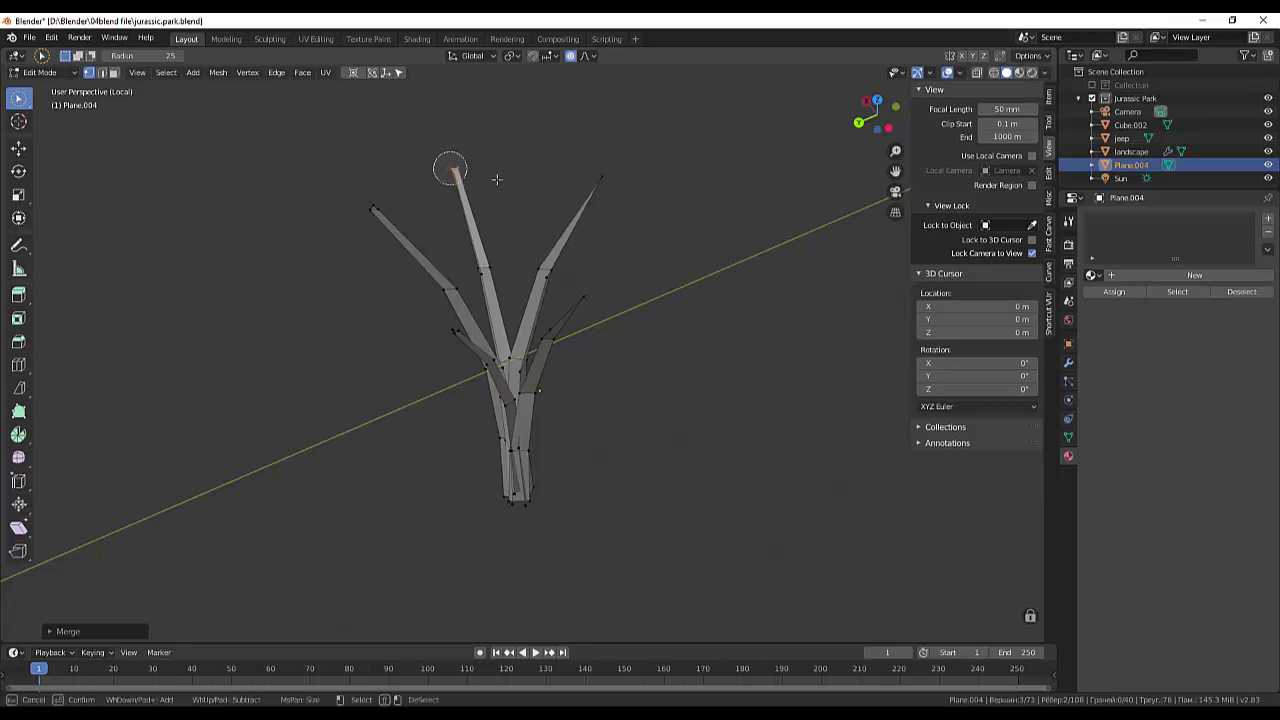
key("alt")
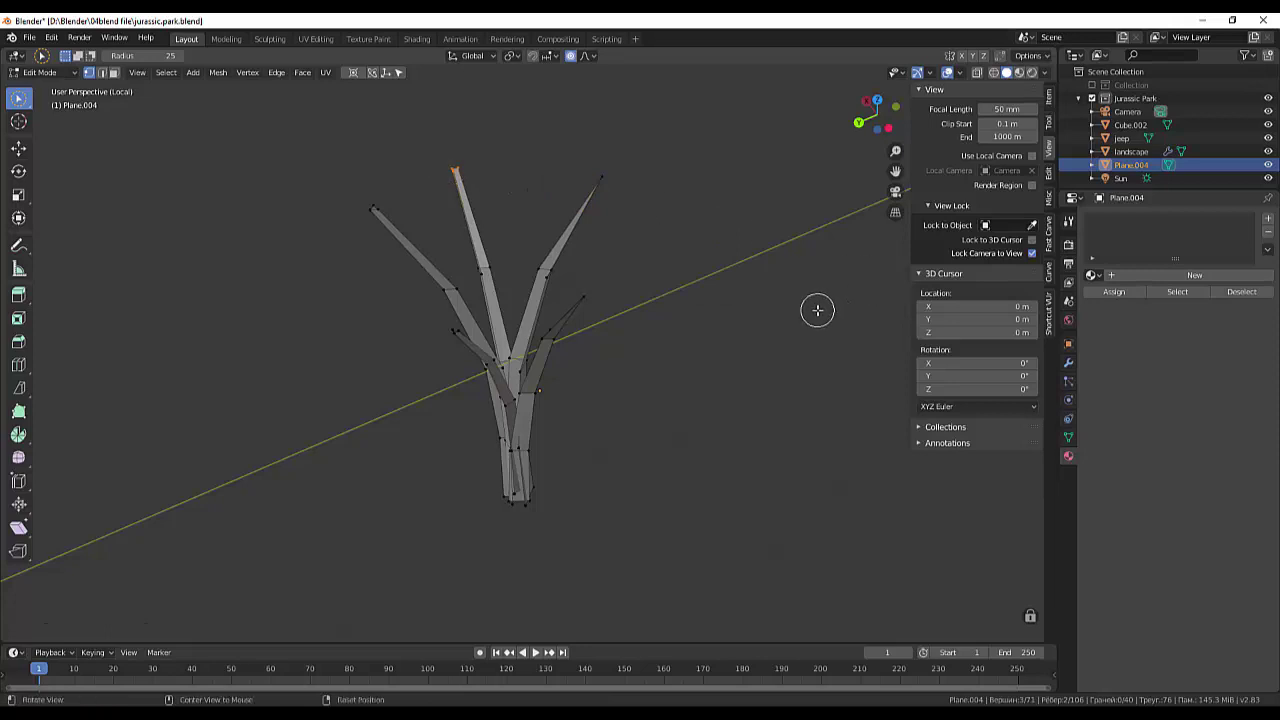
key("alt+m")
left_click(818, 316)
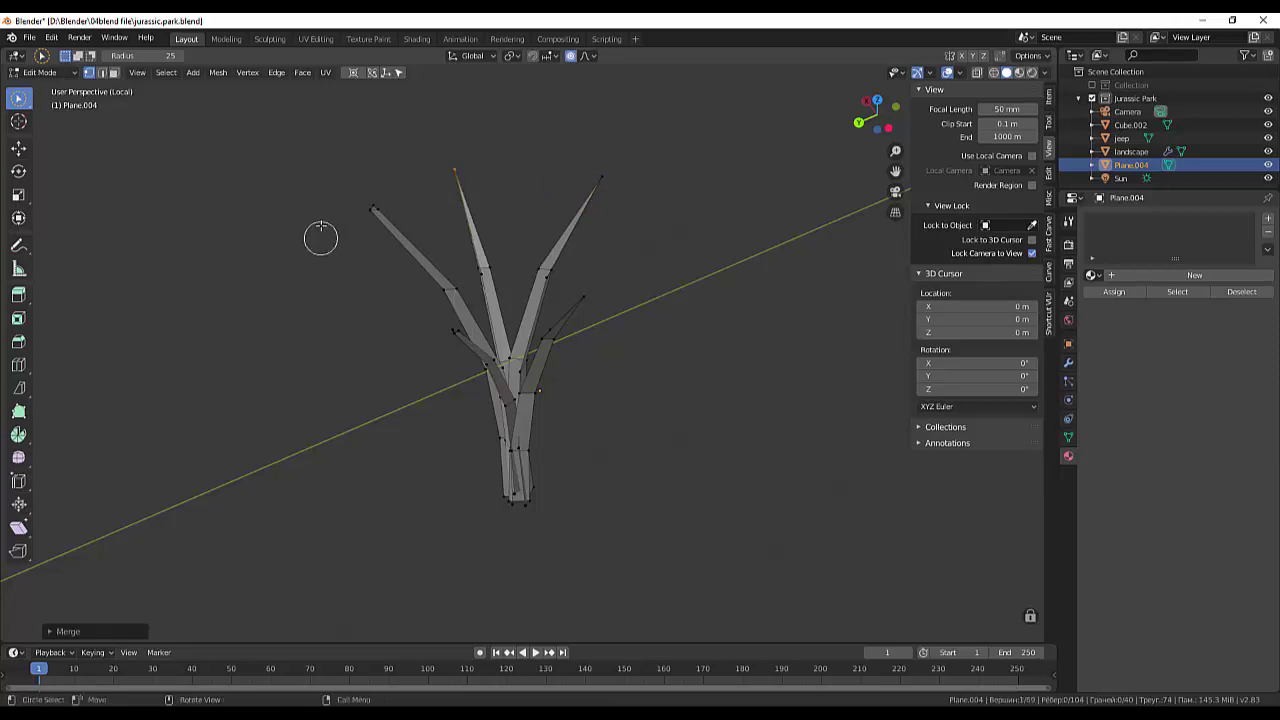
Merge the left and small side blades' tip vertices into single points.
left_click(373, 210)
key("alt+m")
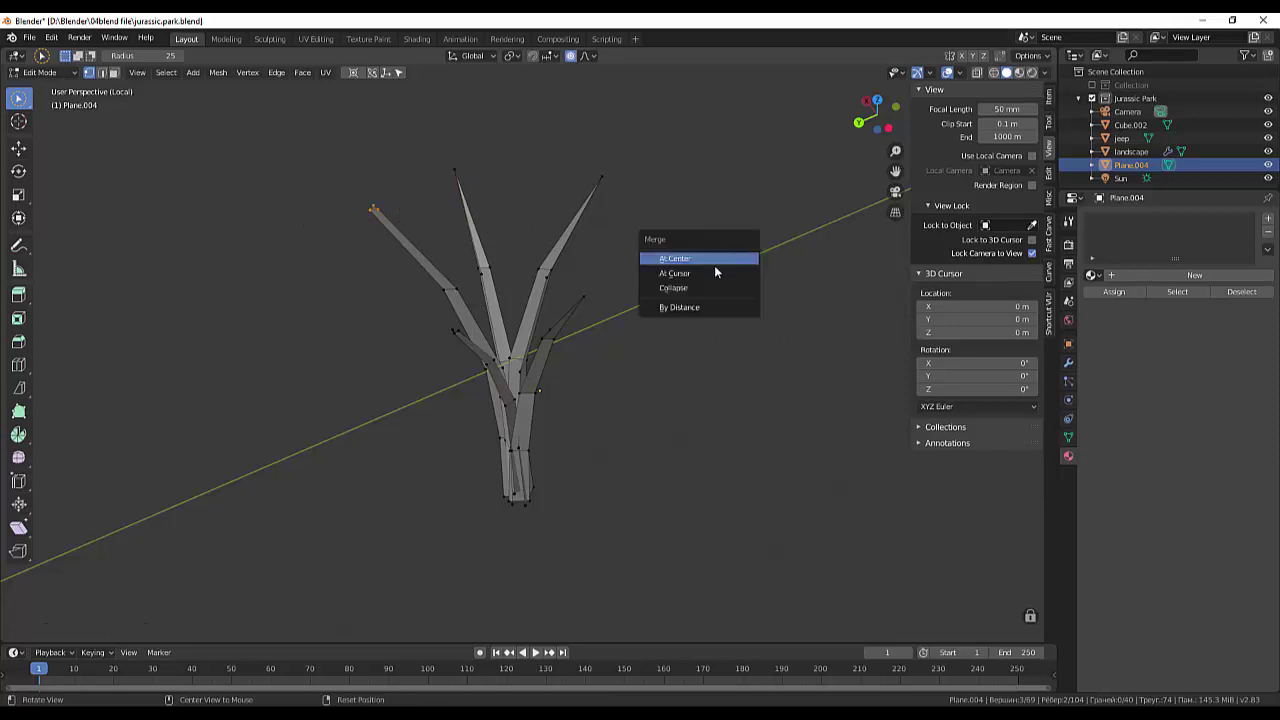
left_click(660, 275)
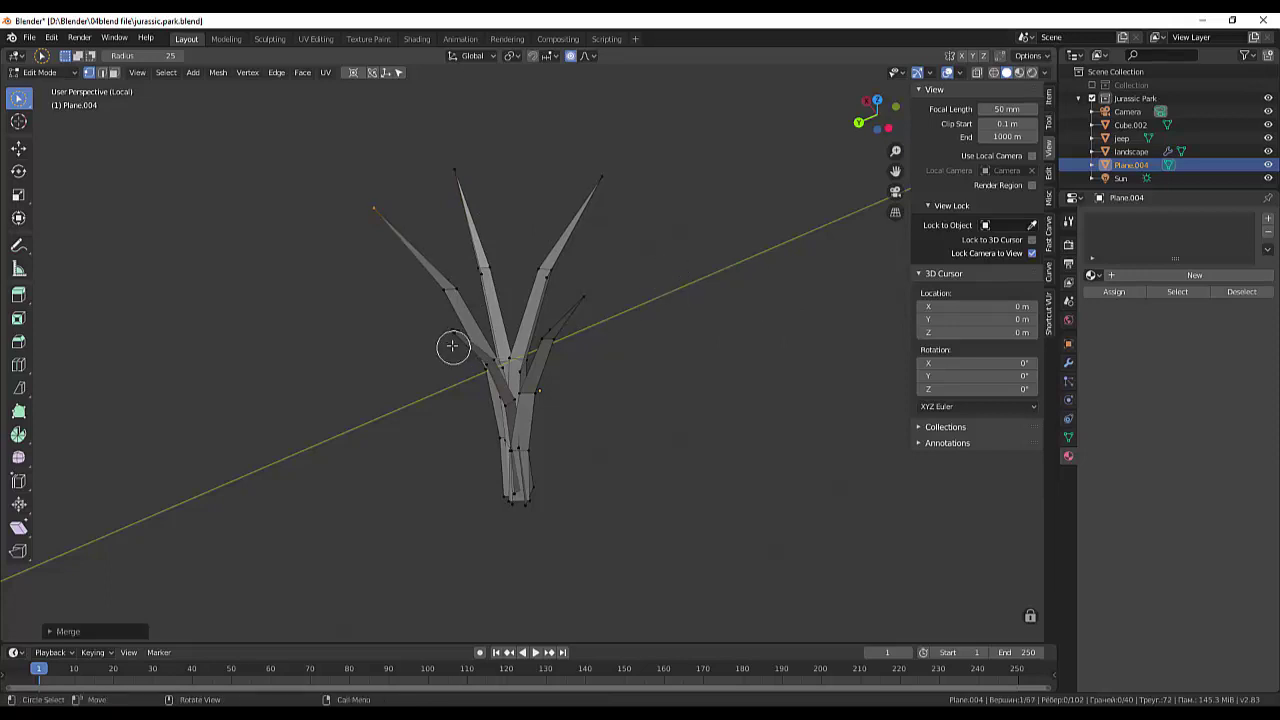
left_click(453, 334)
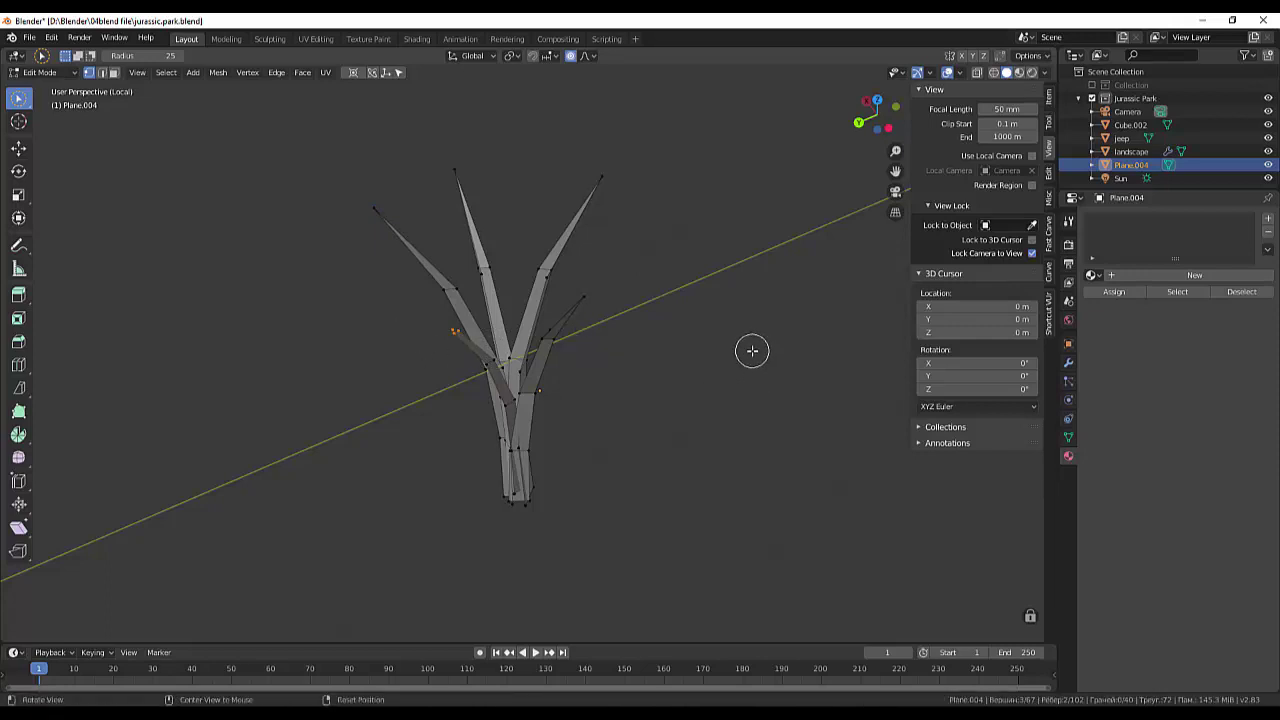
key("m")
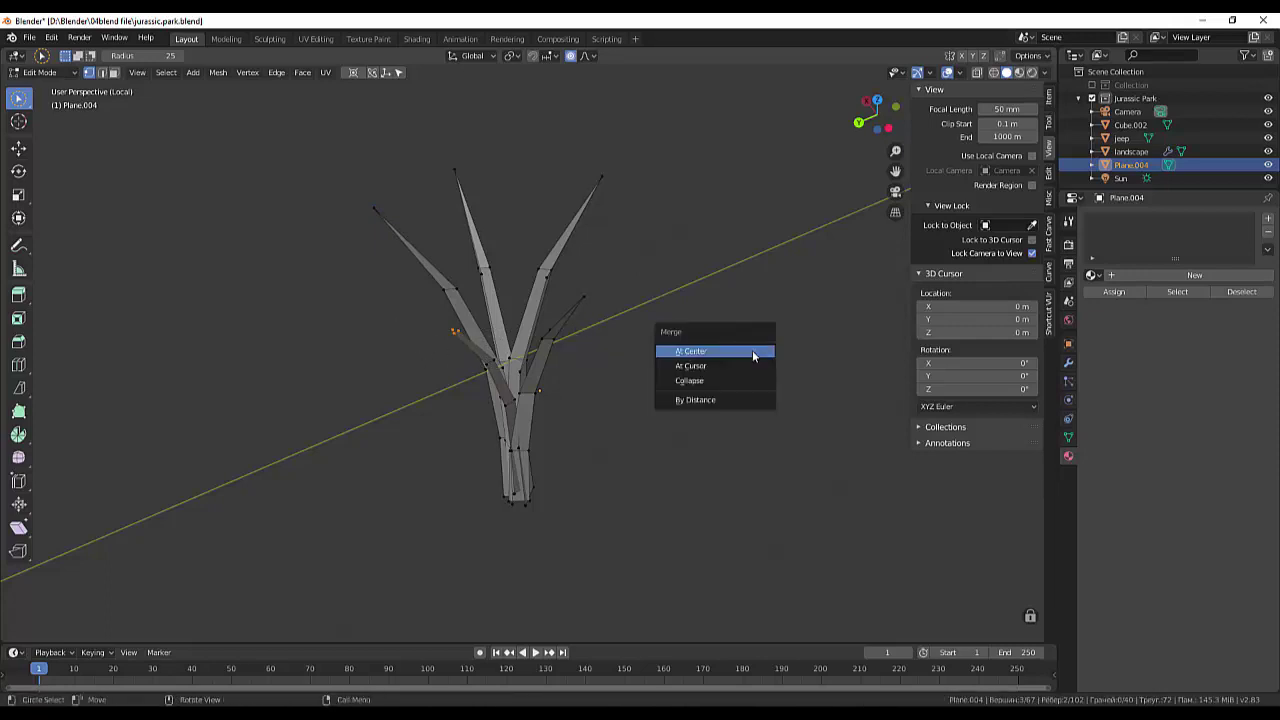
left_click(753, 352)
mouse_move(714, 369)
middle_mouse_down()
mouse_move(771, 403)
mouse_move(760, 355)
middle_mouse_up()
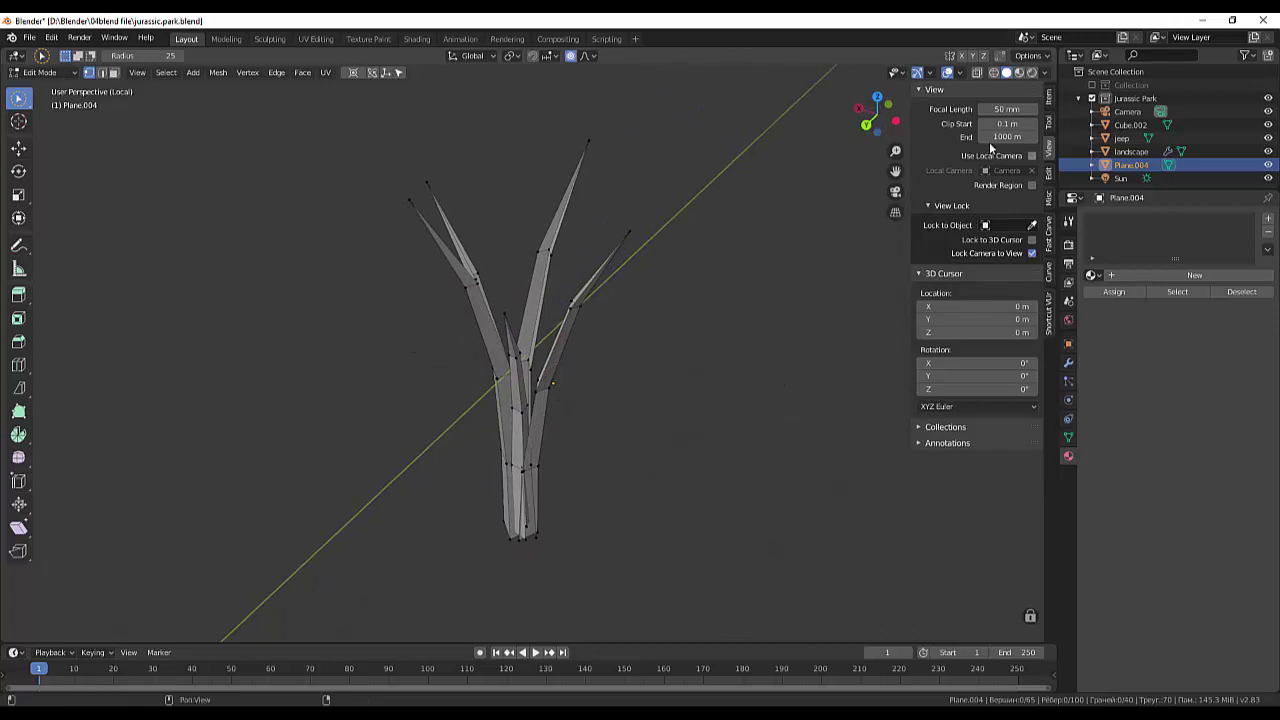
Show the Item sidebar transforms, orbit to a front view, and return Plane.004 to Object Mode.
left_click(1049, 100)
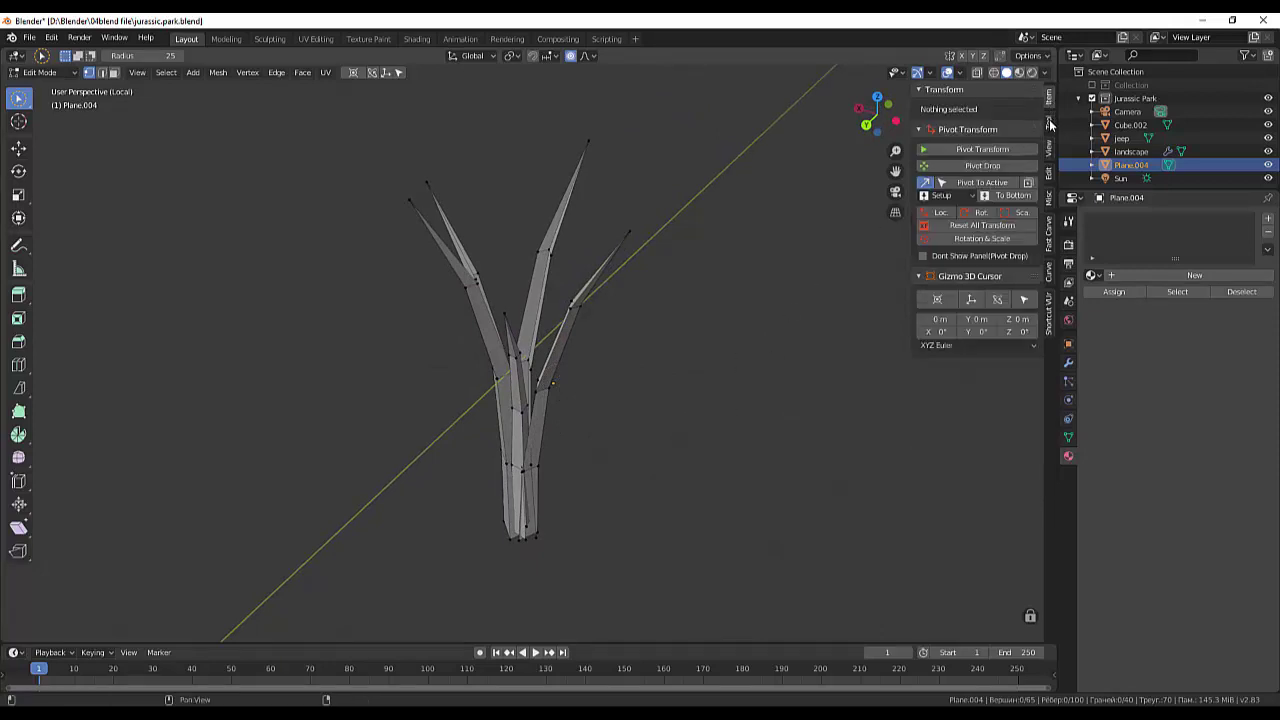
left_click(986, 134)
left_click(971, 130)
mouse_move(620, 469)
middle_mouse_down()
mouse_move(667, 280)
mouse_move(649, 451)
mouse_move(577, 449)
middle_mouse_up()
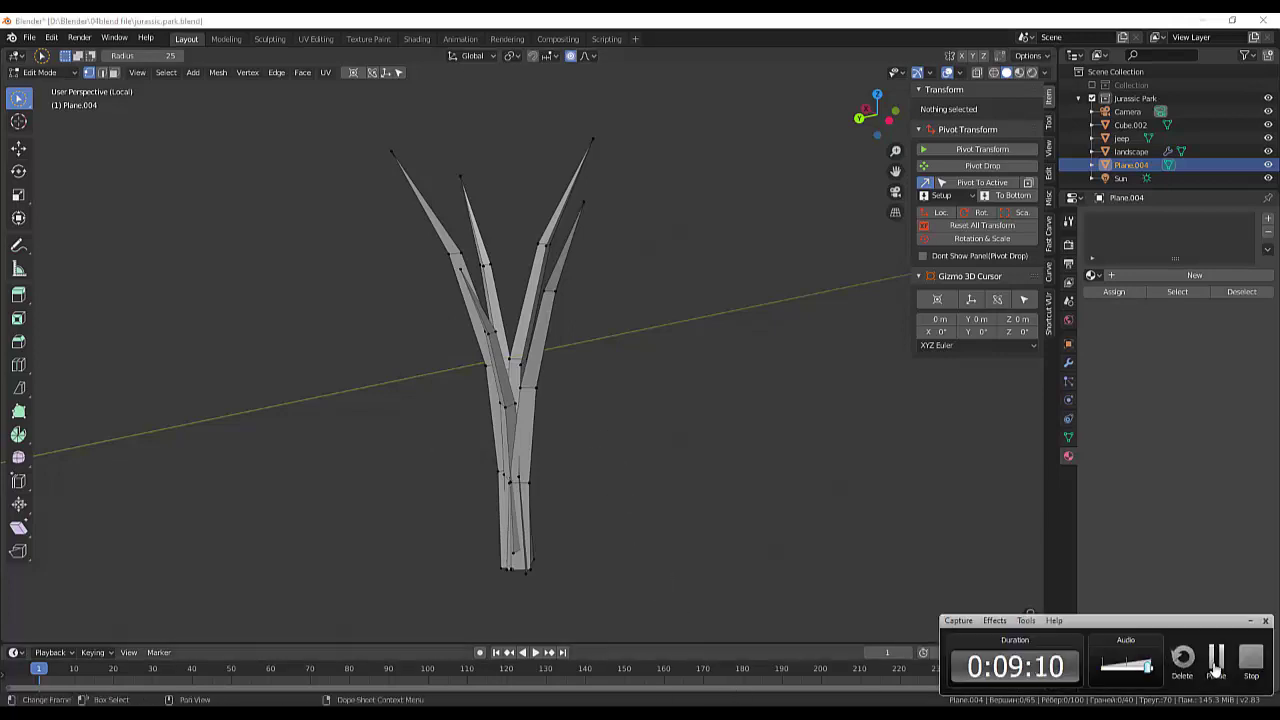
left_click(1216, 662)
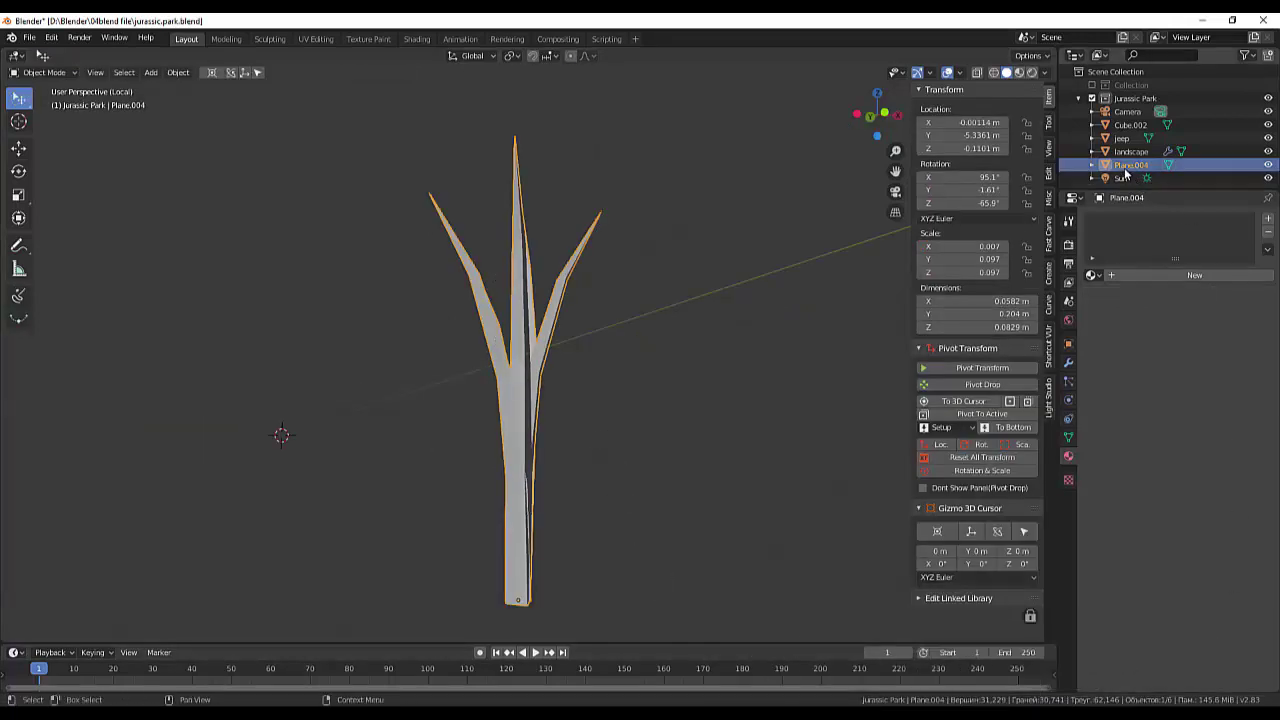
Rename Plane.004 to 'grass' in the Outliner.
double_click(1123, 165)
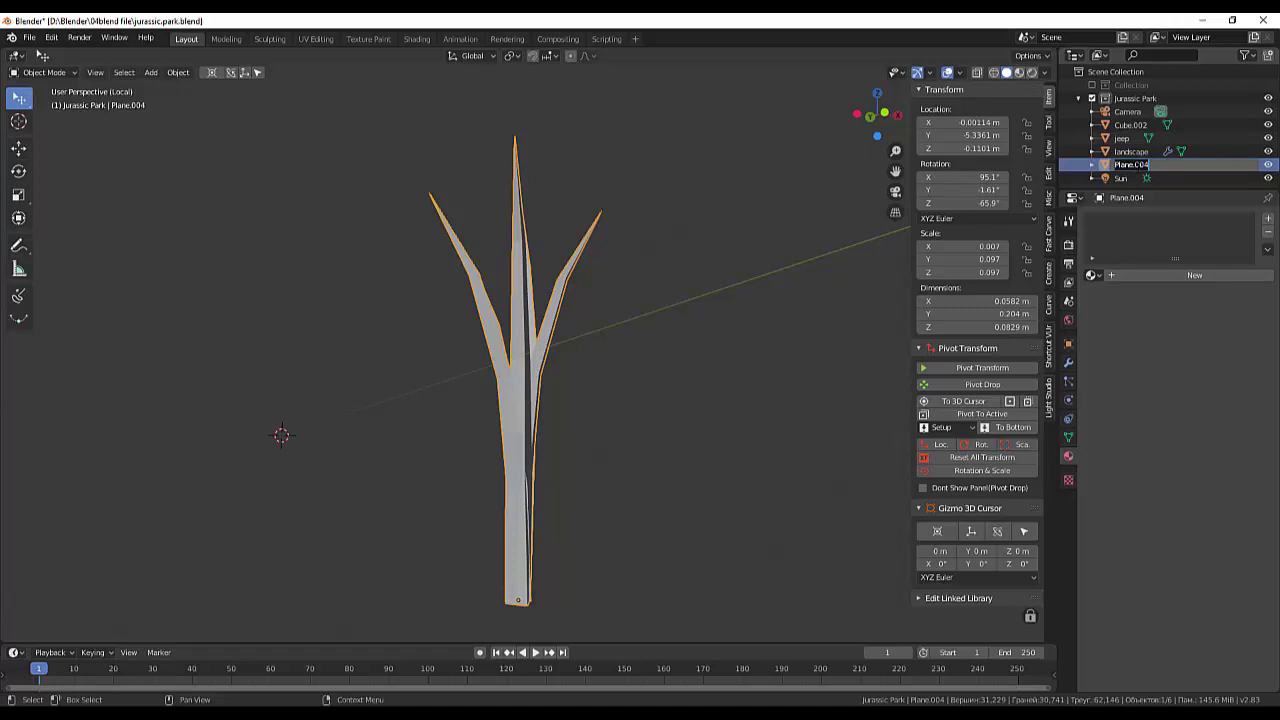
type("q")
key("Return")
scroll(825, 404, "down", 2)
scroll(812, 416, "down", 2)
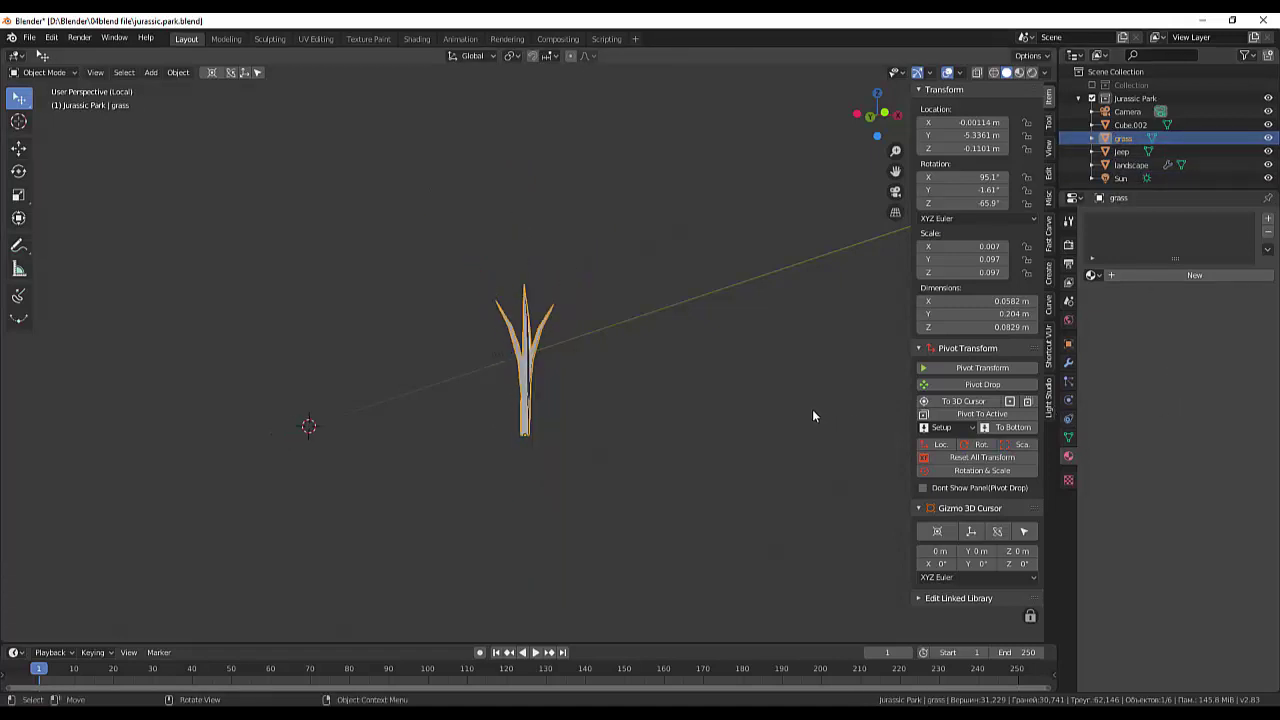
Exit Local View and select the landscape to display its hair particle settings.
key("KP_Divide")
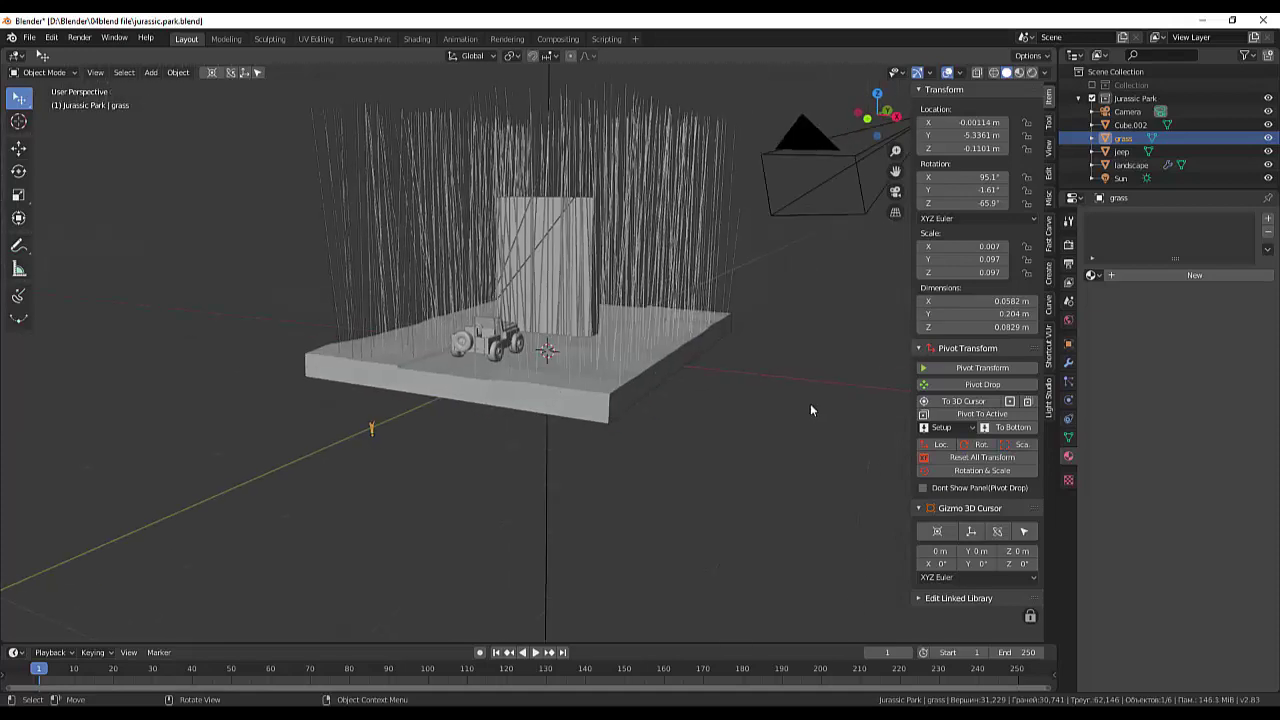
middle_click_drag(790, 377, 326, 479)
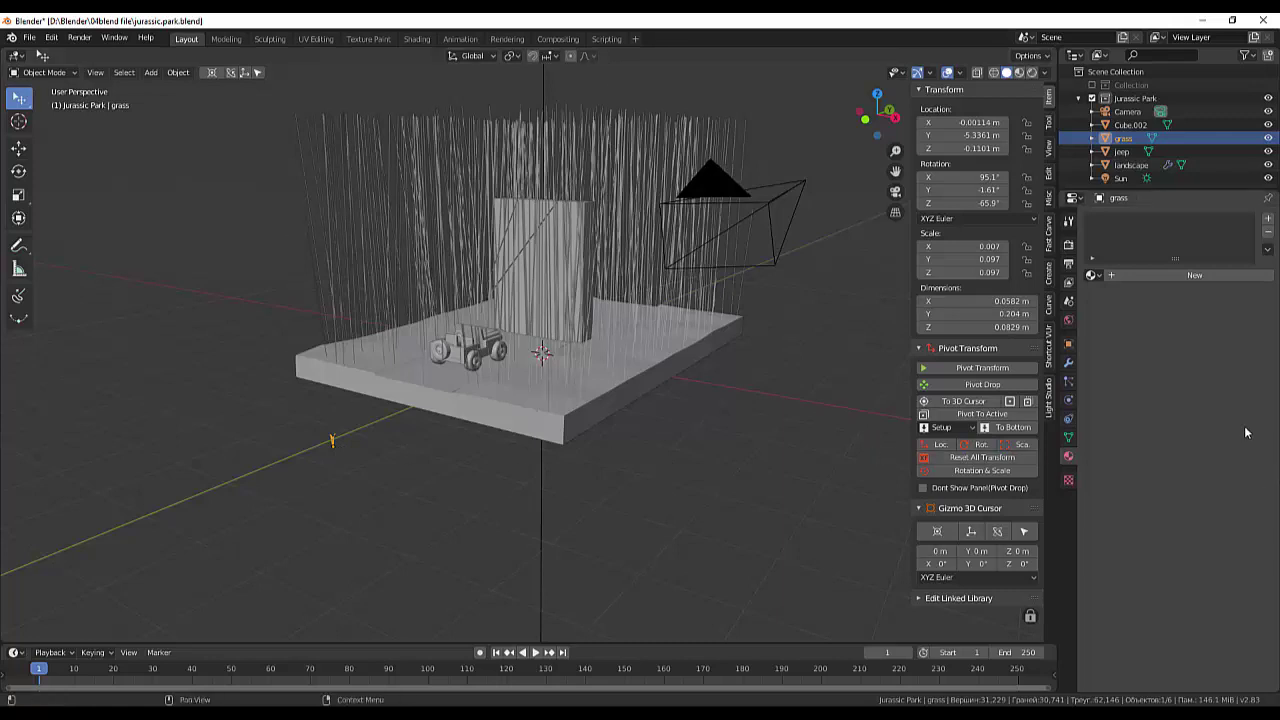
left_click(1068, 385)
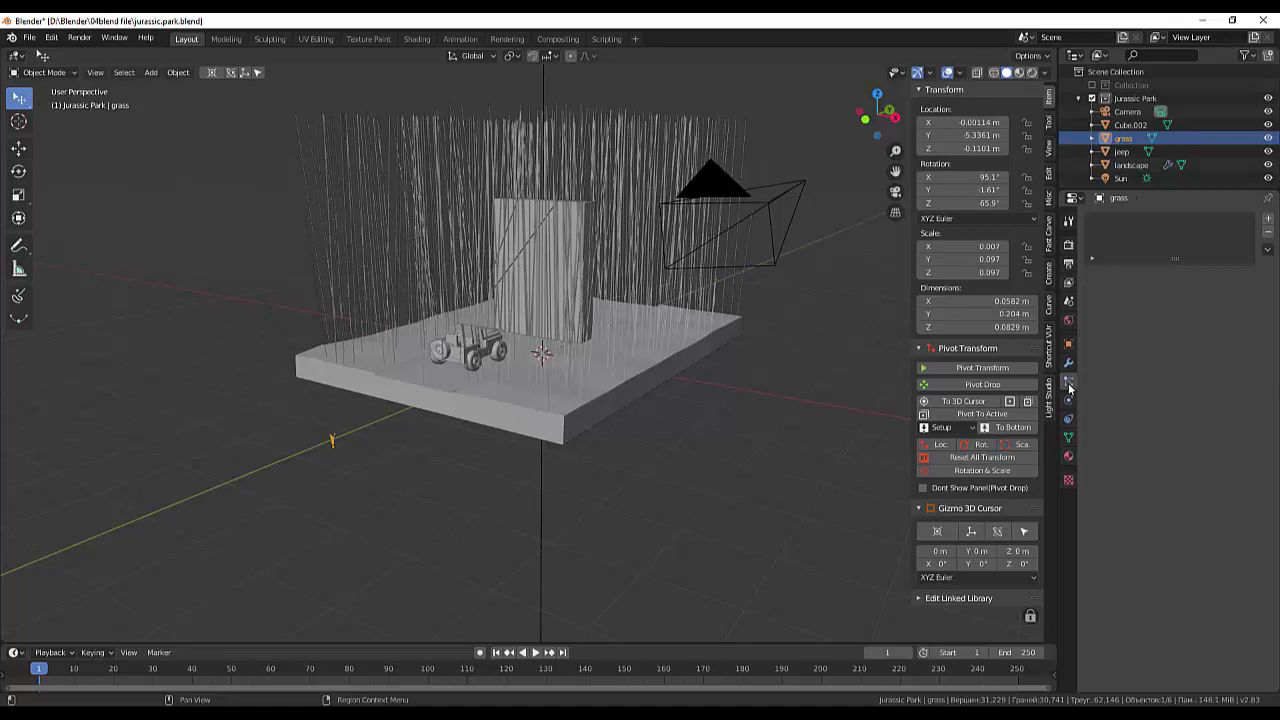
left_click(769, 418)
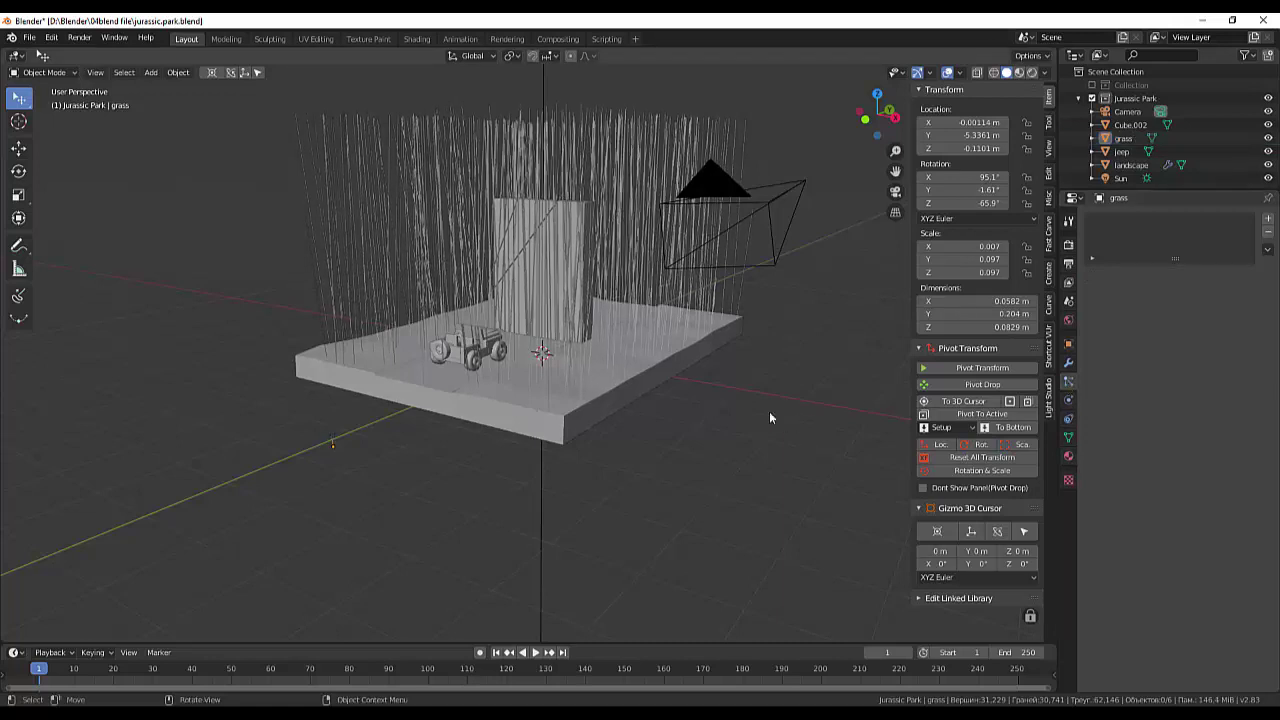
left_click(664, 333)
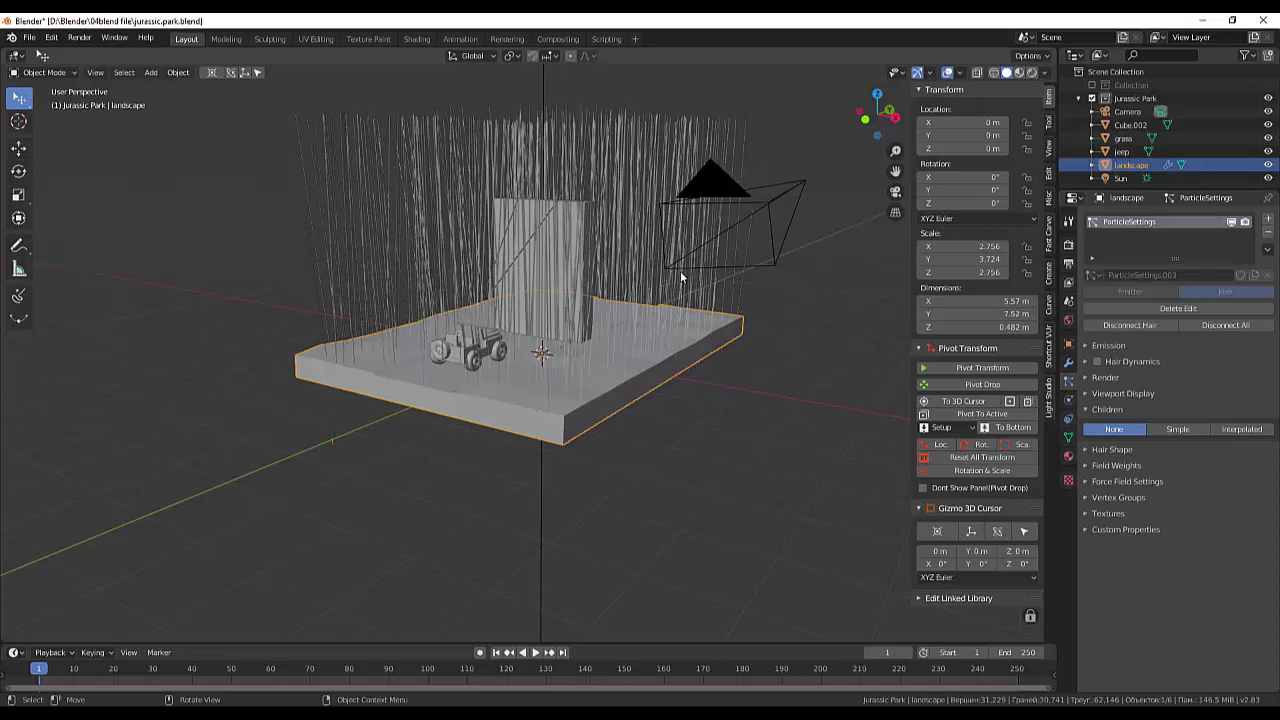
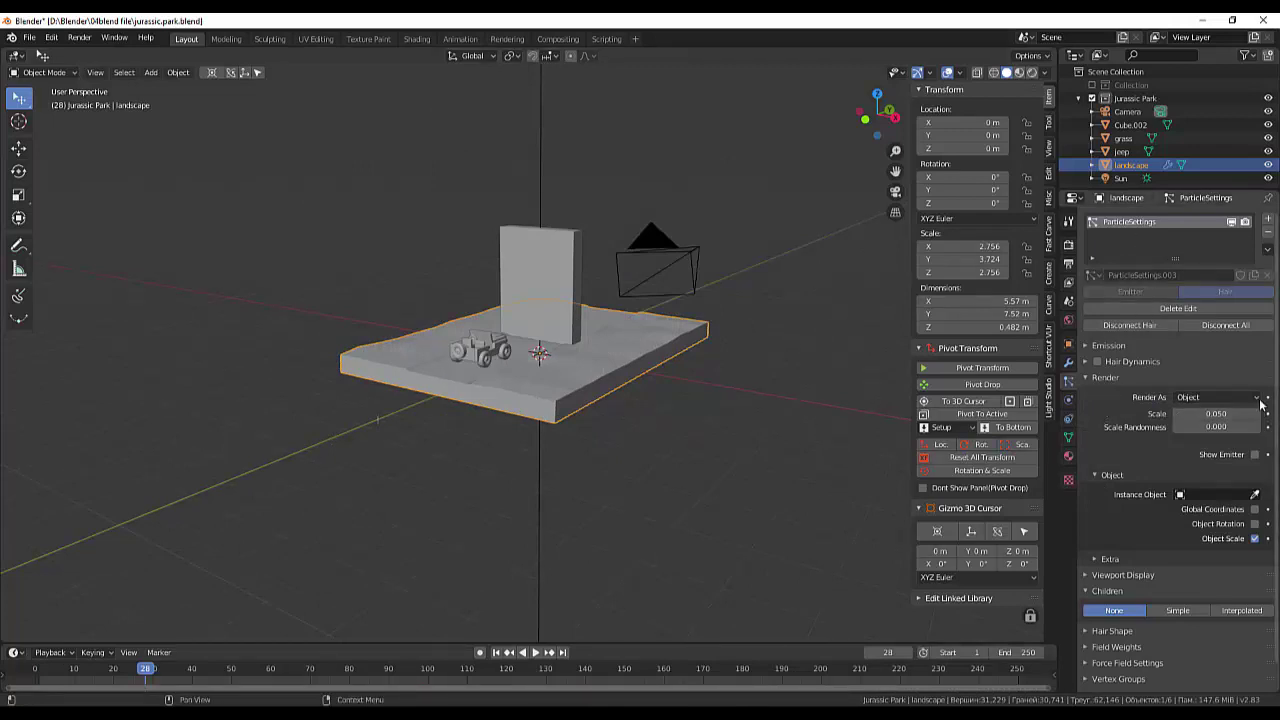
After trying Path, render the landscape's hair particles as Object, using the grass object as the instance.
left_click(1210, 397)
left_click(1197, 427)
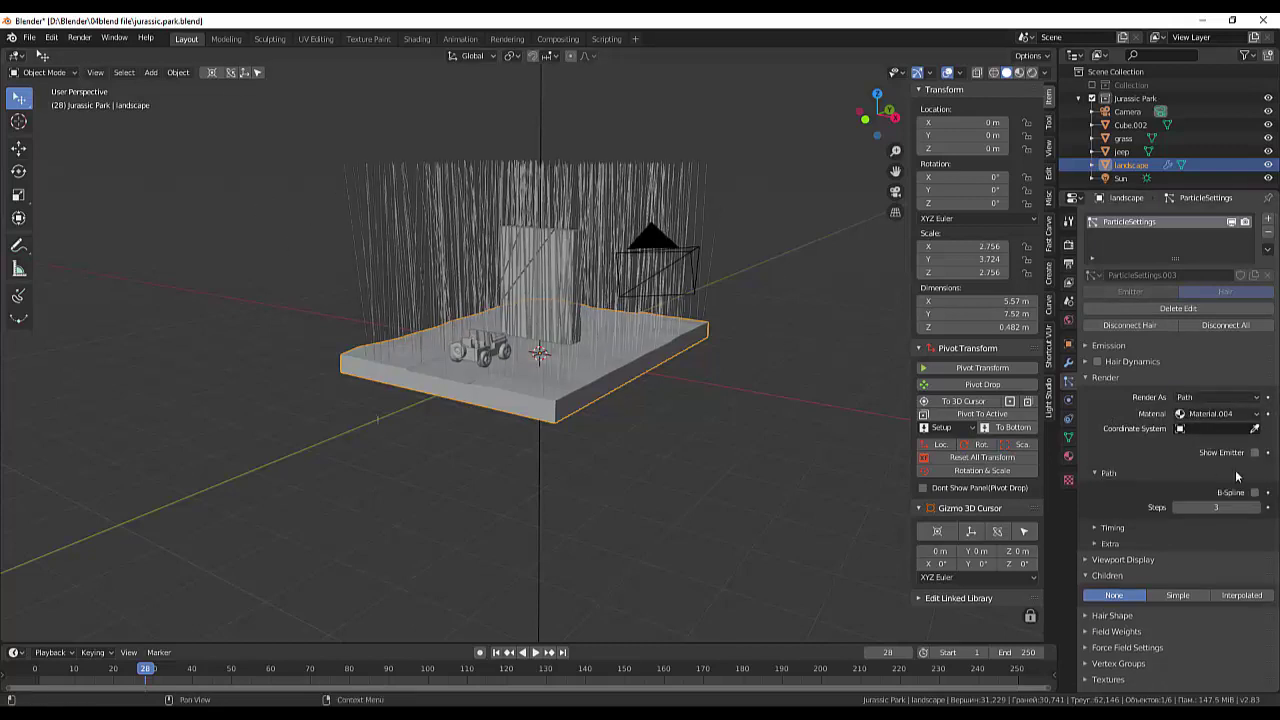
left_click(1256, 398)
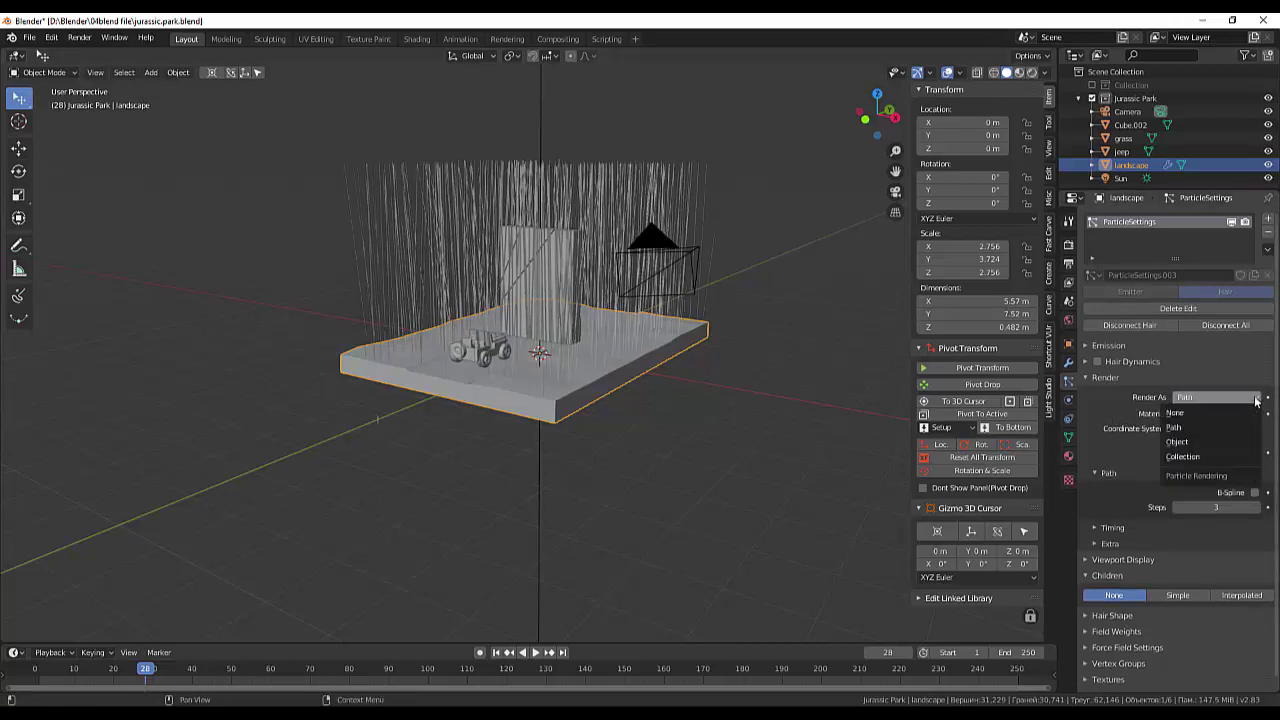
left_click(1188, 440)
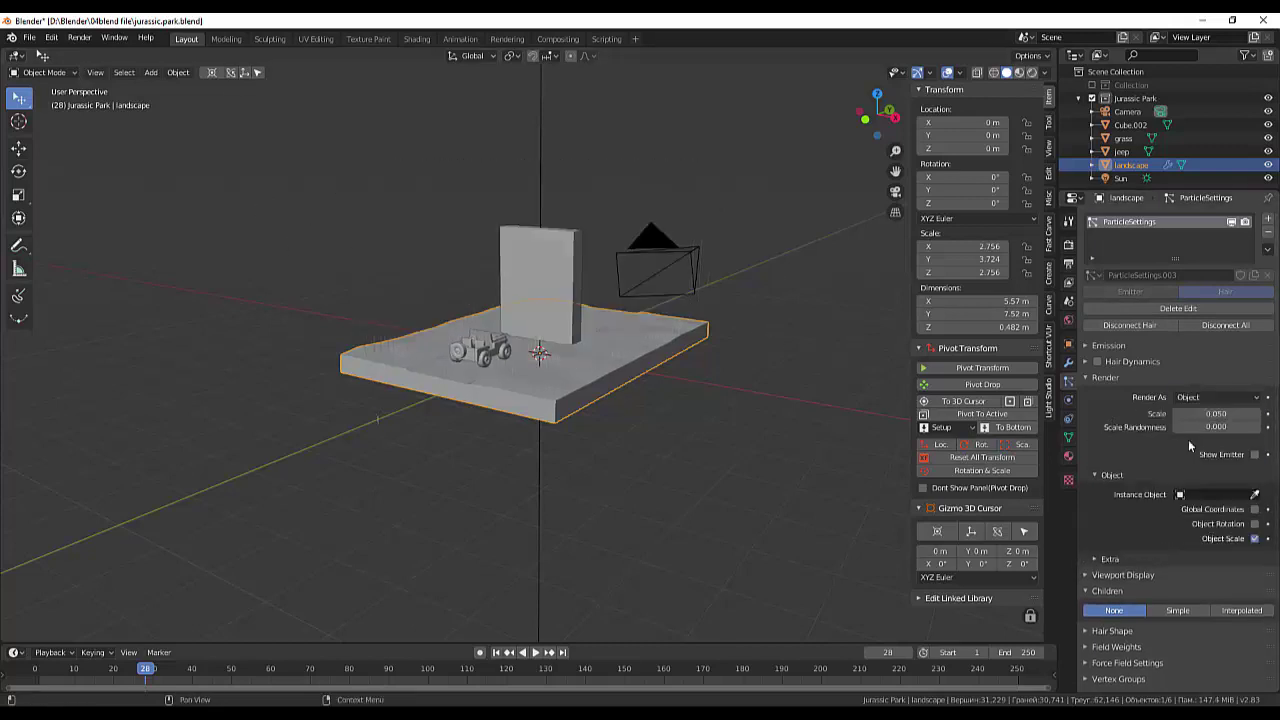
left_click(1255, 495)
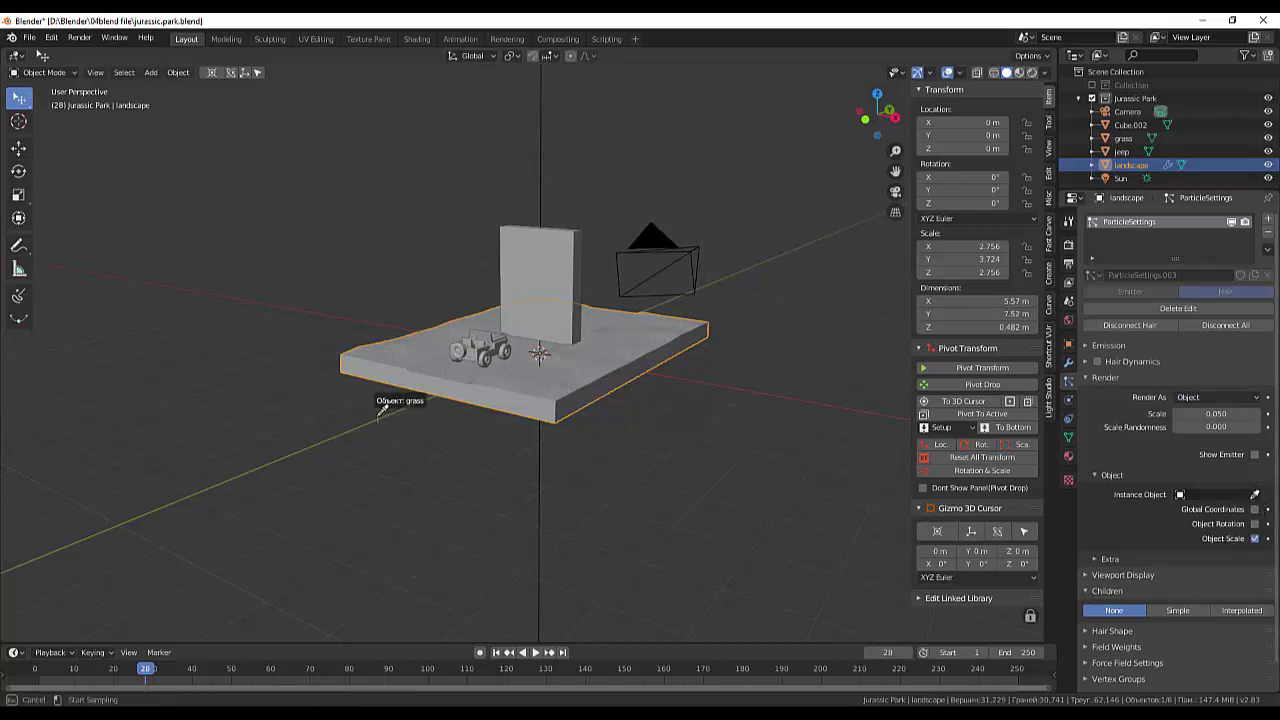
left_click(380, 415)
scroll(558, 370, "up", 2)
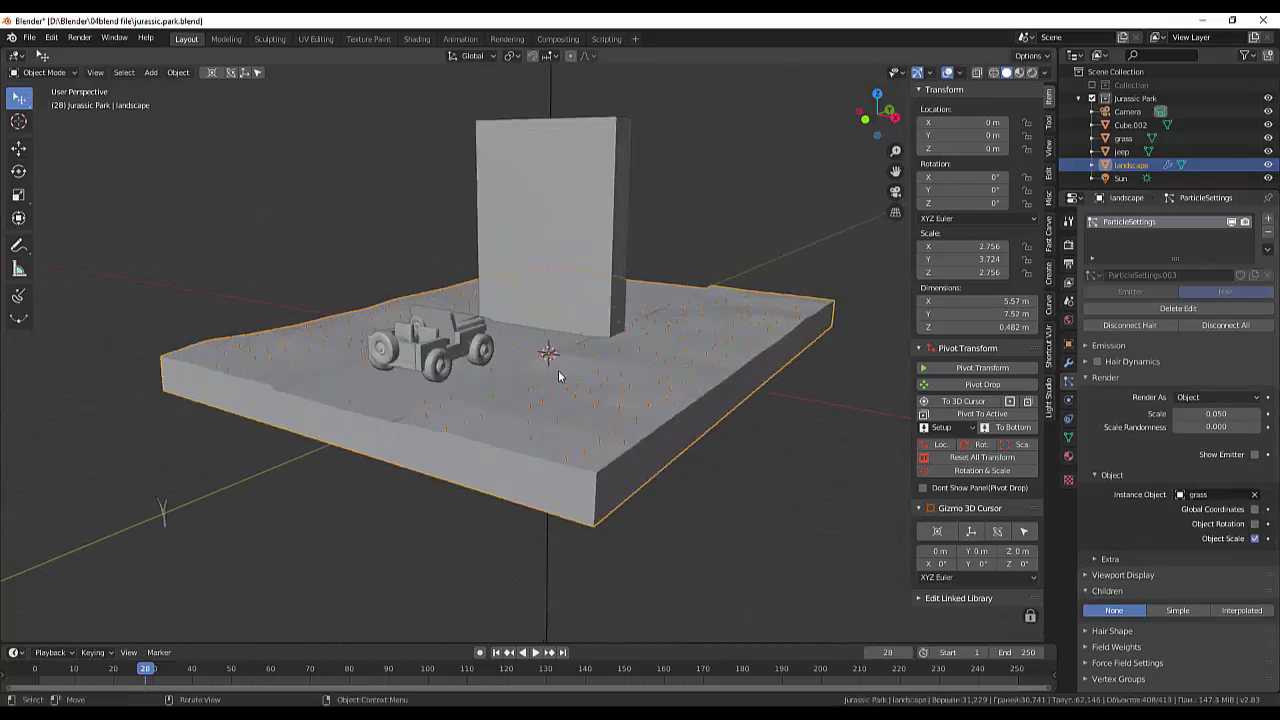
scroll(558, 370, "up", 3)
scroll(620, 540, "down", 3)
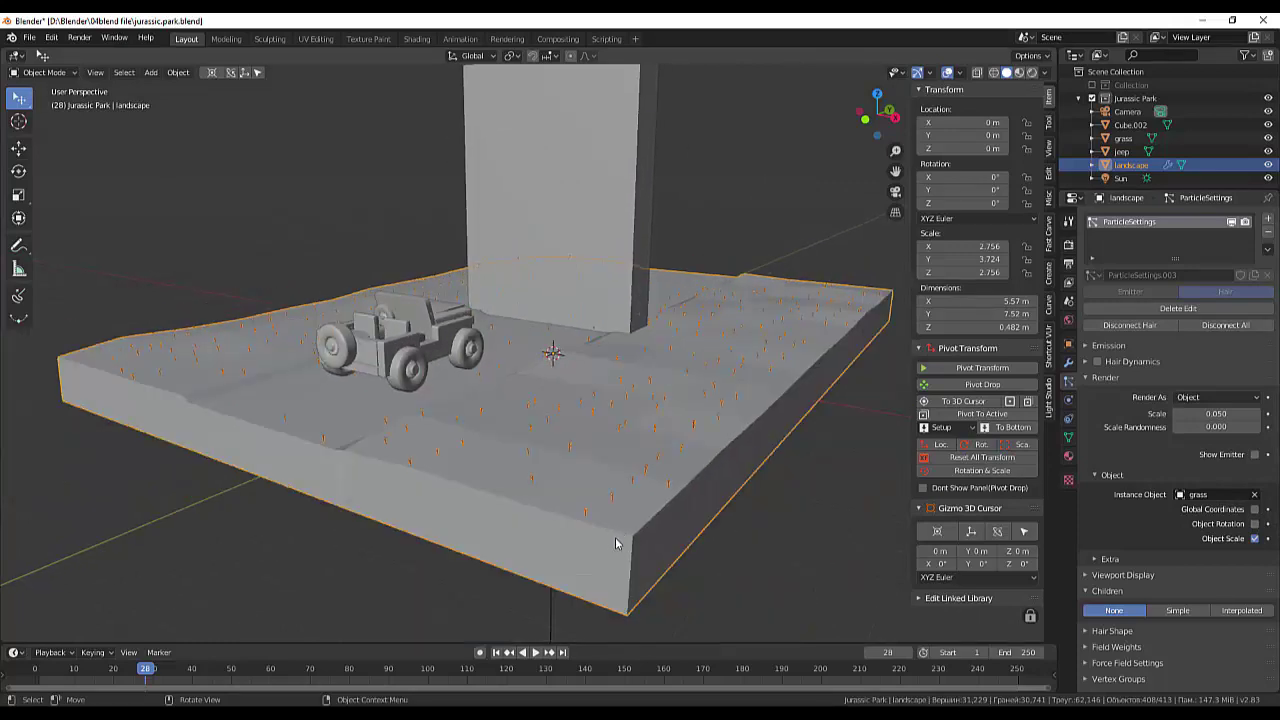
mouse_move(649, 539)
middle_mouse_down()
mouse_move(694, 560)
mouse_move(657, 547)
mouse_move(680, 554)
mouse_move(663, 634)
mouse_move(666, 565)
middle_mouse_up()
In Particle Edit mode, cut away the grass strands around the jeep from a top-down view.
scroll(666, 565, "down", 4)
middle_click_drag(626, 510, 612, 509)
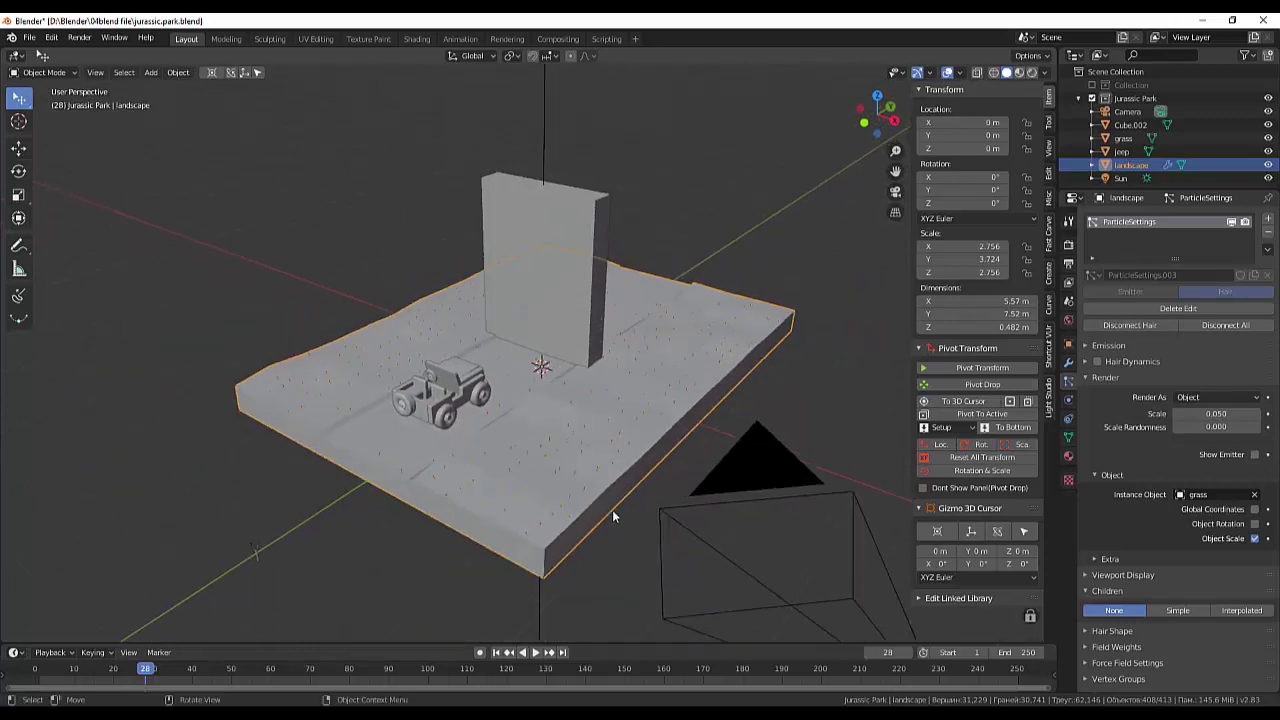
left_click(43, 75)
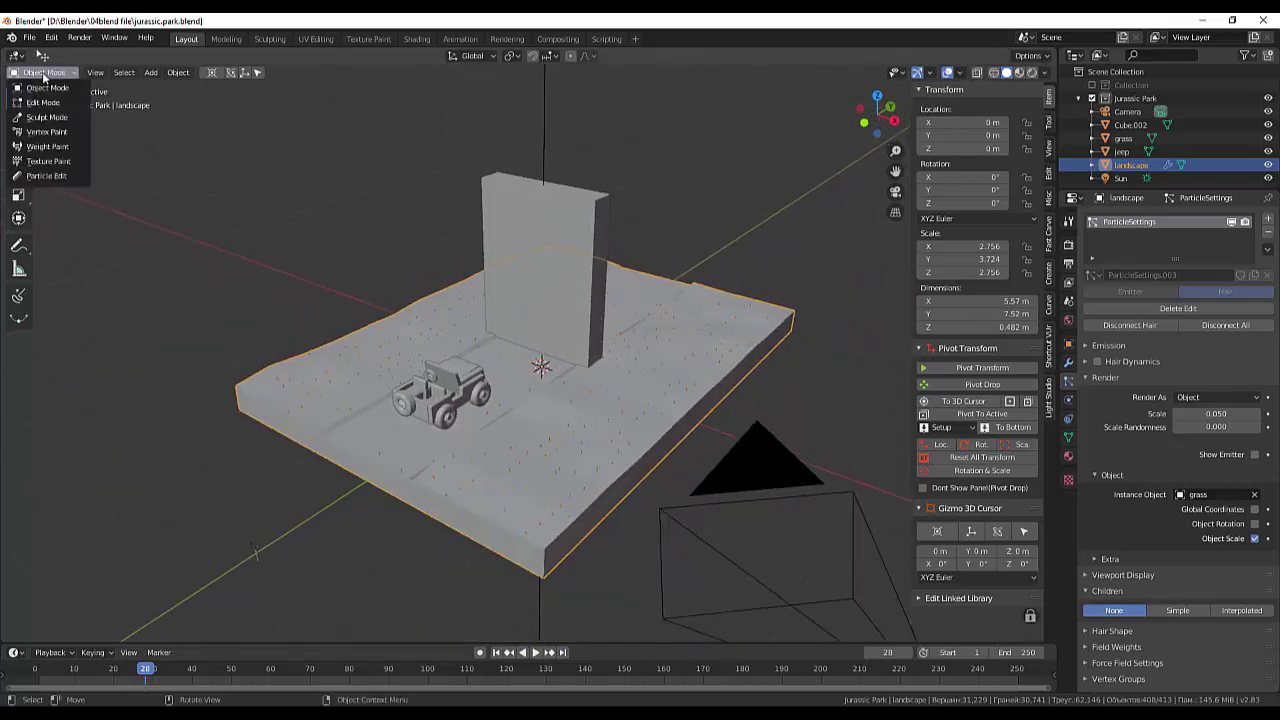
left_click(50, 169)
mouse_move(337, 325)
middle_mouse_down()
mouse_move(400, 386)
mouse_move(600, 450)
middle_mouse_up()
mouse_move(588, 457)
left_mouse_down()
mouse_move(581, 423)
mouse_move(590, 590)
mouse_move(577, 450)
mouse_move(586, 222)
mouse_move(571, 223)
mouse_move(580, 371)
mouse_move(591, 137)
mouse_move(576, 438)
left_mouse_up()
scroll(629, 609, "down", 2)
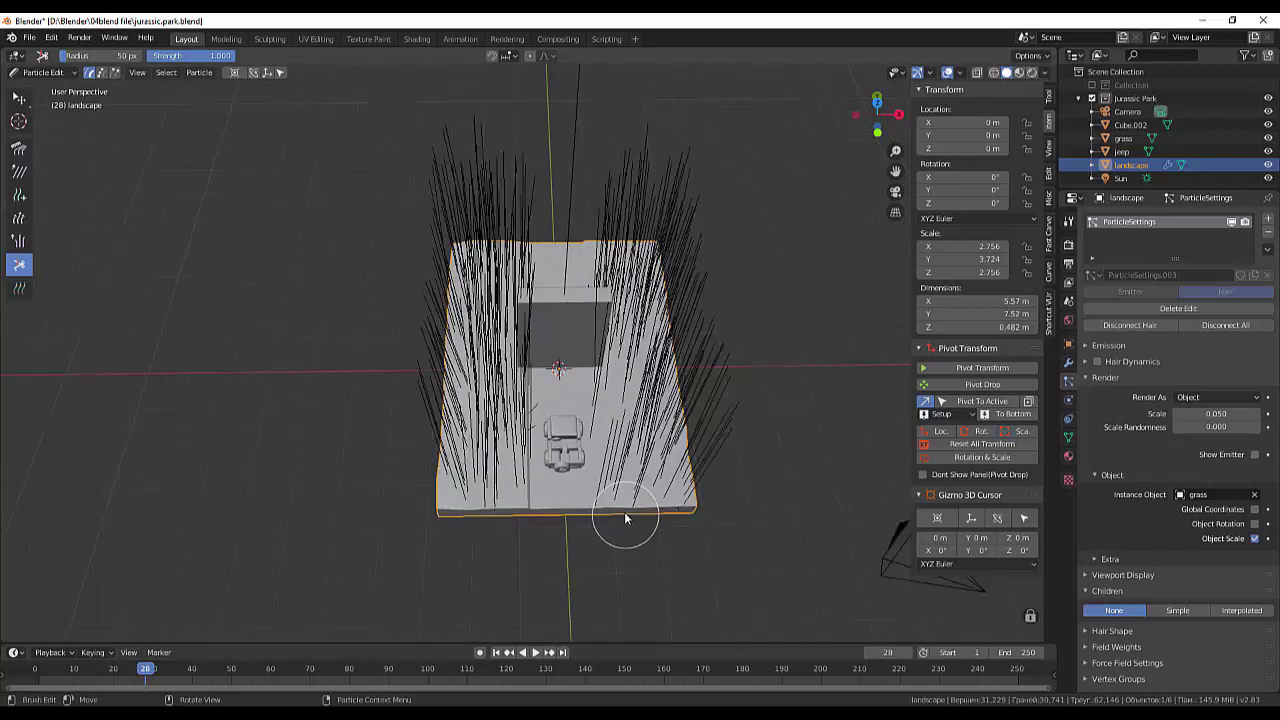
middle_click_drag(623, 520, 578, 474)
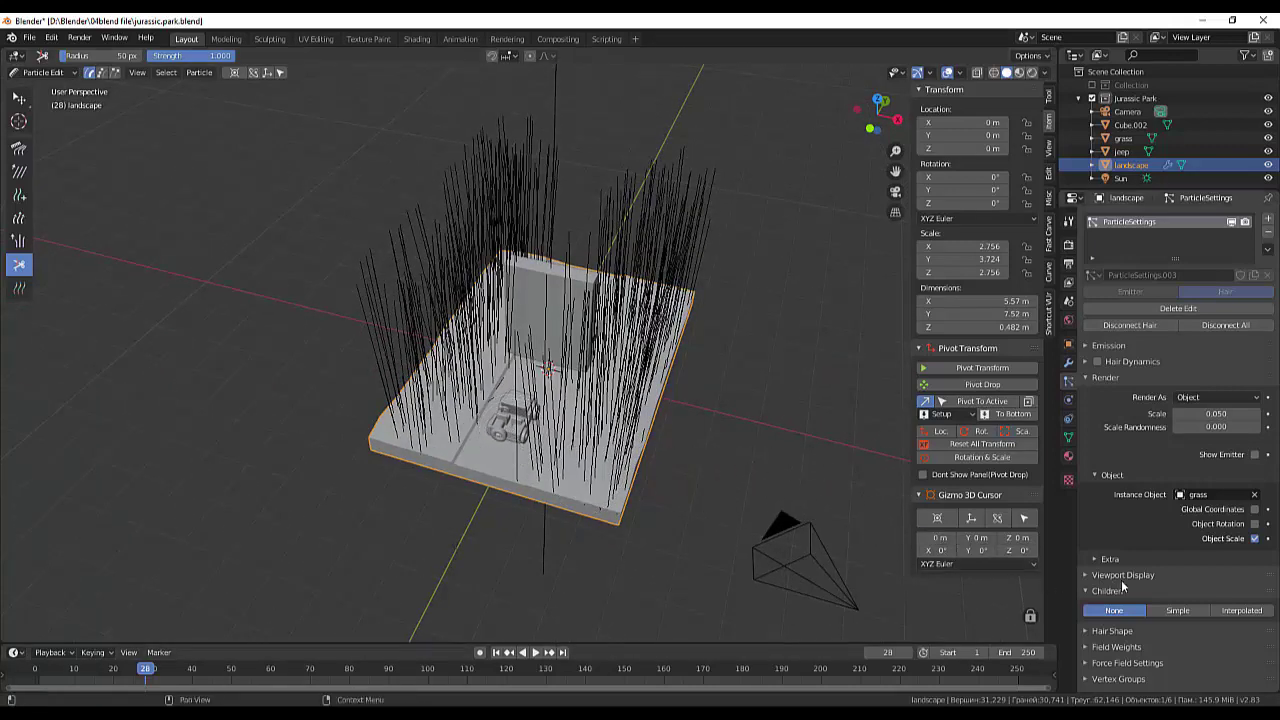
Return to Object Mode and orbit around the trimmed landscape.
left_click(38, 73)
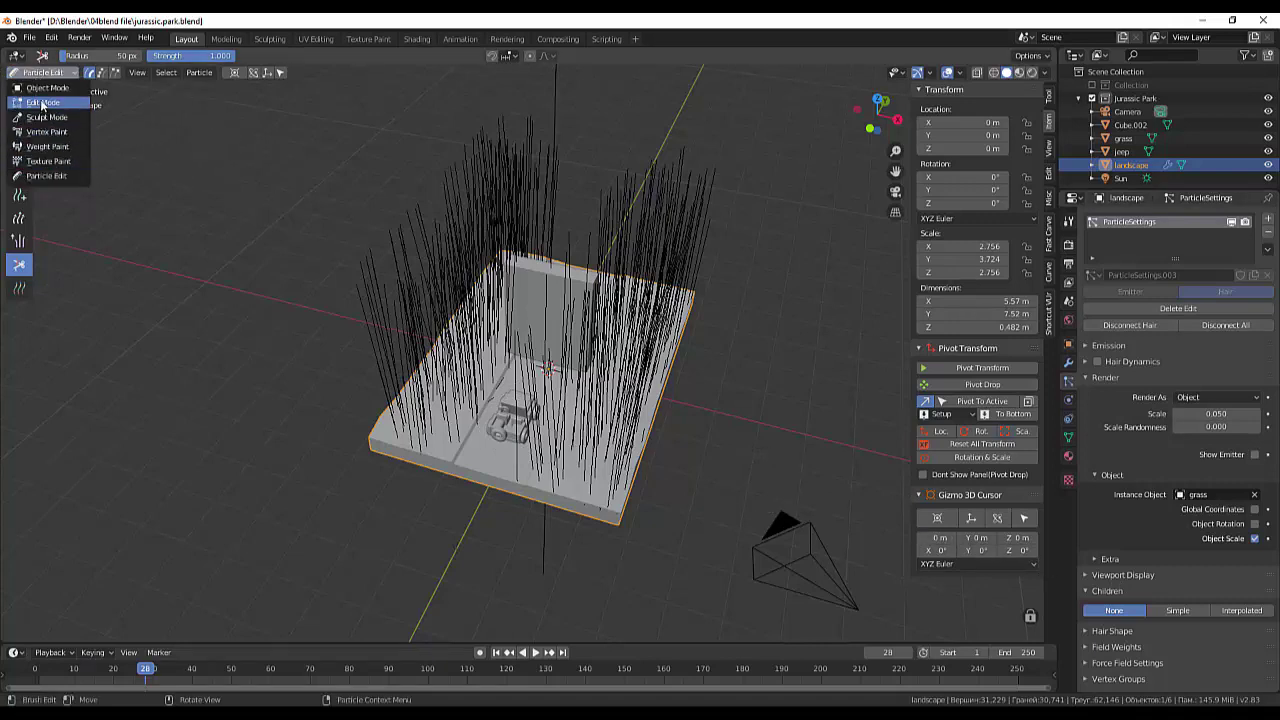
left_click(43, 90)
scroll(630, 431, "up", 3)
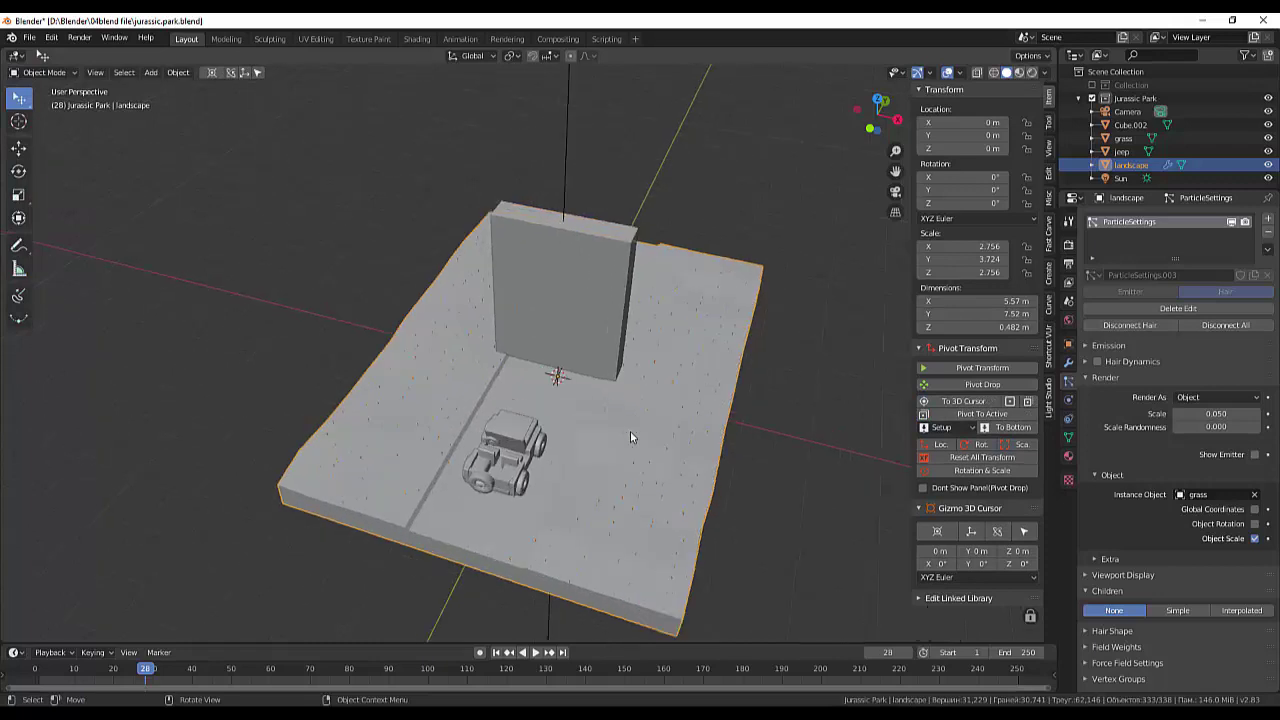
scroll(685, 470, "up", 3)
middle_click_drag(685, 477, 736, 427)
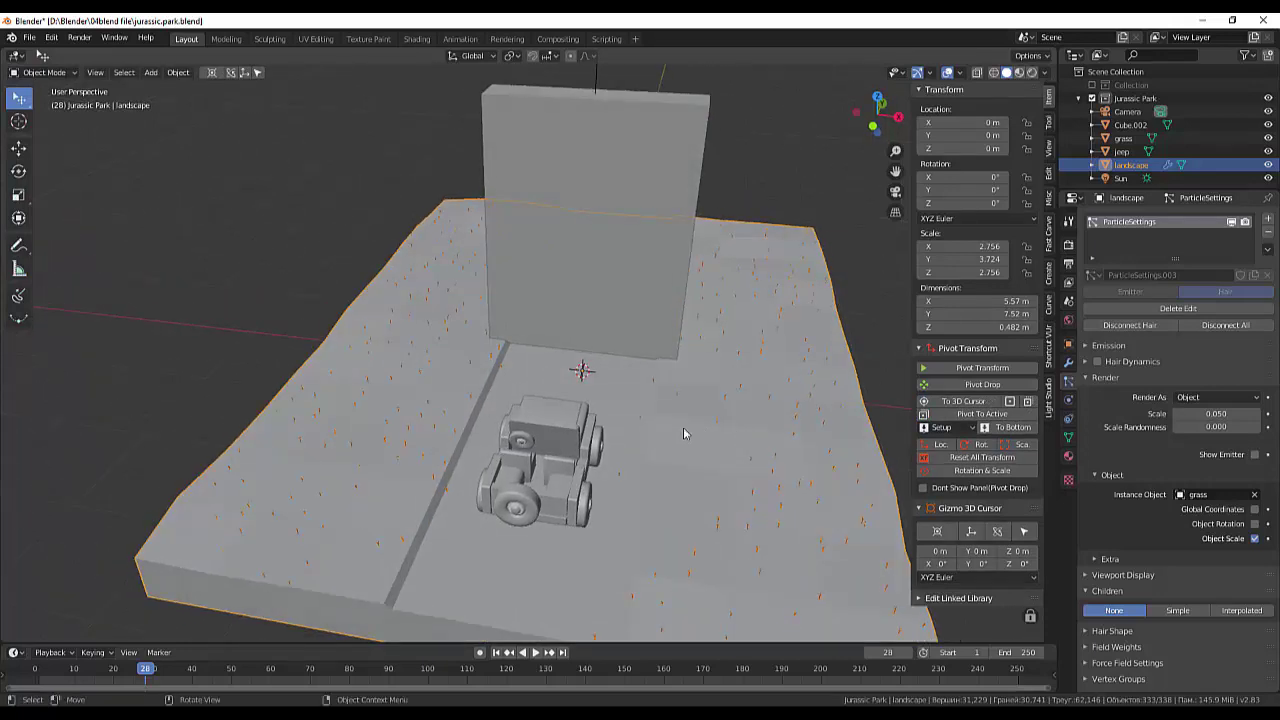
scroll(638, 420, "down", 3)
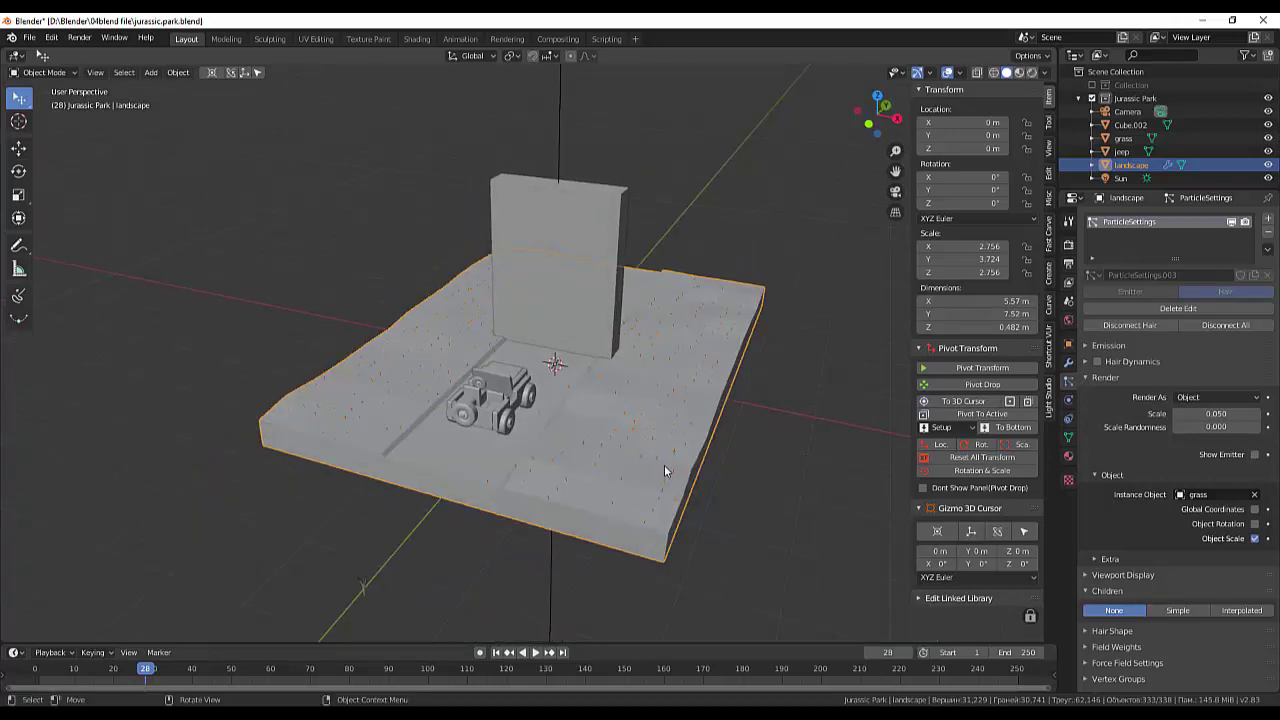
scroll(664, 464, "up", 3)
mouse_move(666, 466)
middle_mouse_down()
mouse_move(651, 451)
mouse_move(600, 528)
middle_mouse_up()
scroll(653, 448, "down", 3)
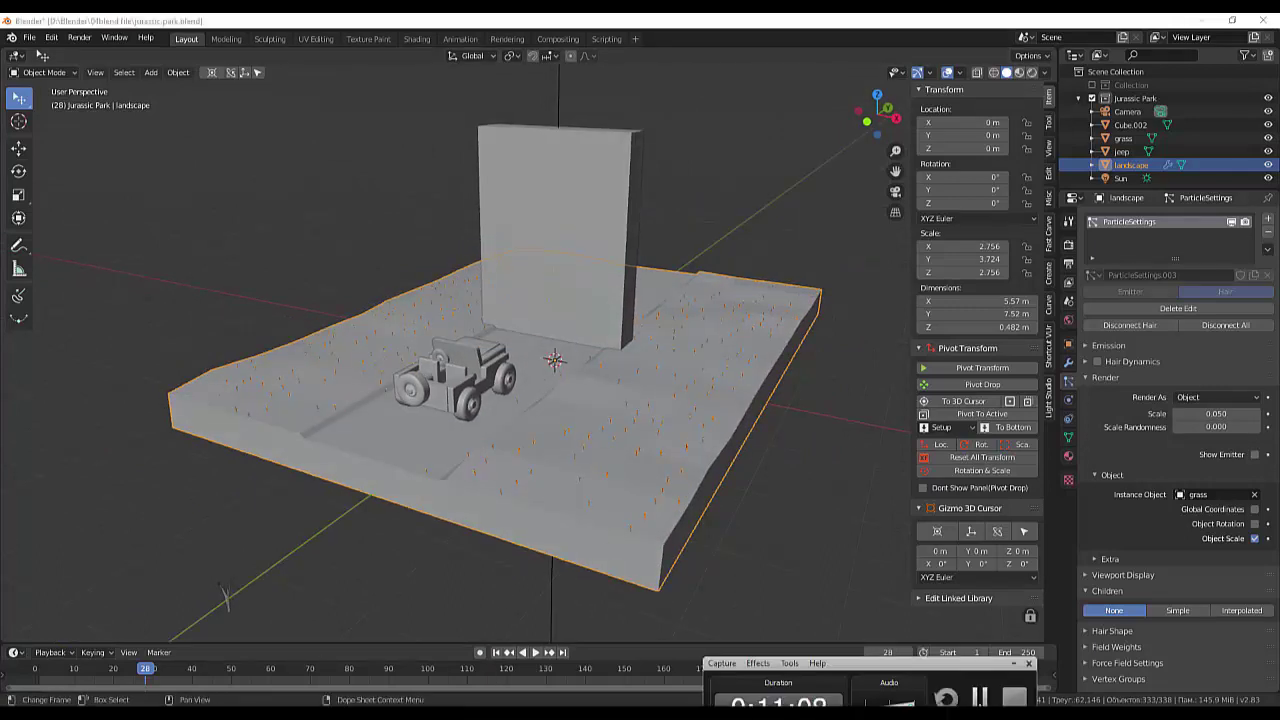
Give the grass Simple children, with 35 shown in the viewport and 77 at render.
left_click(1176, 611)
scroll(756, 510, "up", 3)
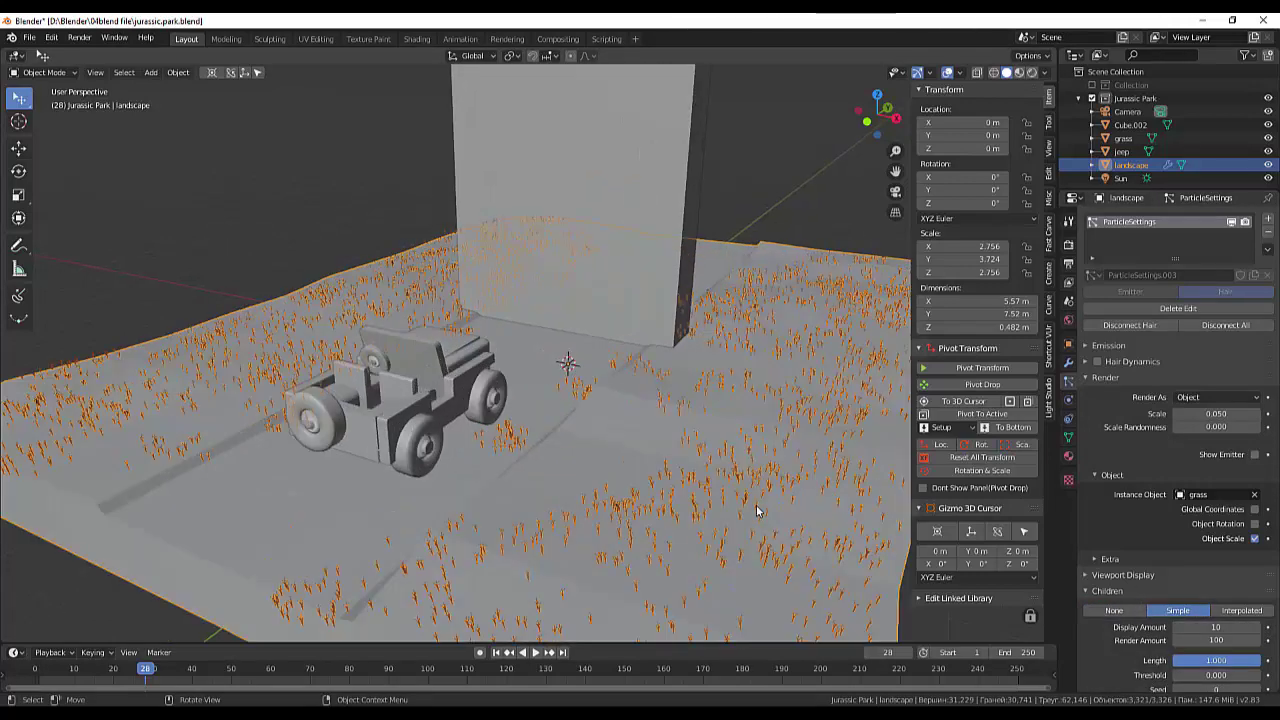
scroll(756, 510, "down", 3)
mouse_move(756, 496)
middle_mouse_down()
mouse_move(738, 399)
mouse_move(750, 428)
mouse_move(814, 475)
middle_mouse_up()
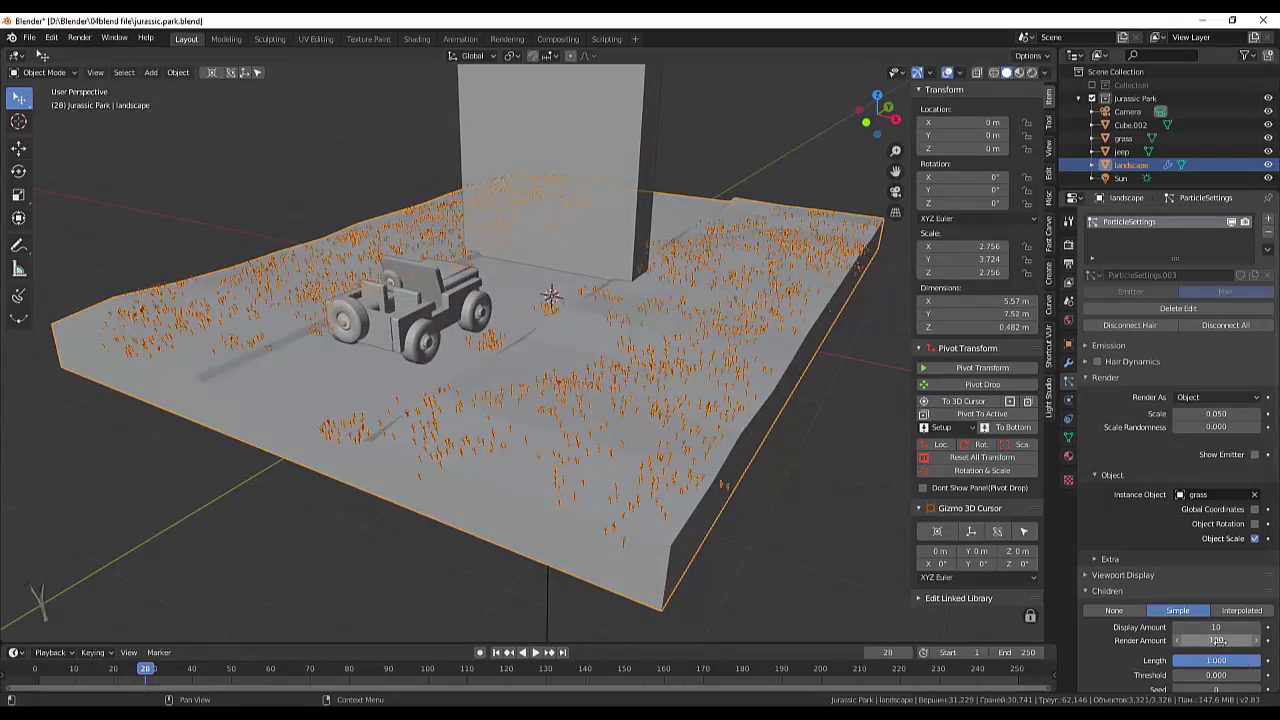
mouse_move(1215, 627)
left_mouse_down()
mouse_move(1250, 627)
mouse_move(1195, 627)
left_mouse_up()
type("35")
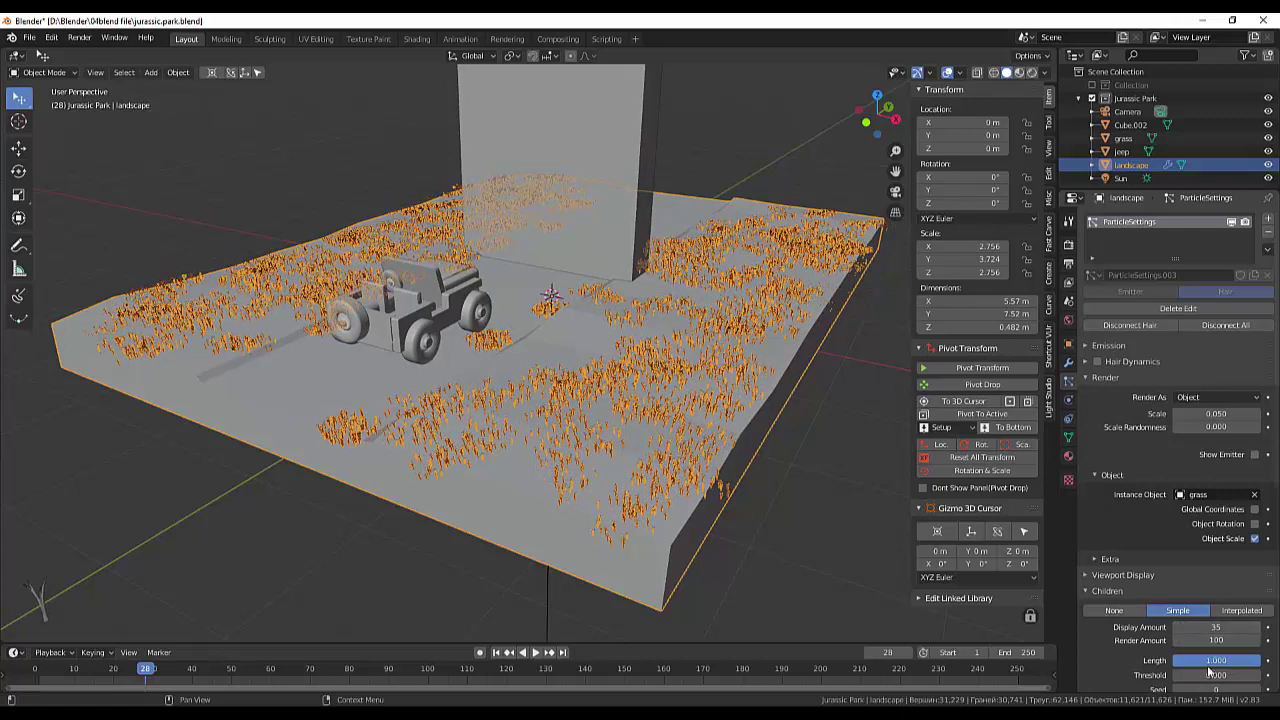
left_click_drag(1215, 640, 1220, 640)
type("77")
Set child Length to 0.828 and Radius to 0.26 m, and adjust the Roundness.
scroll(1175, 551, "down", 5)
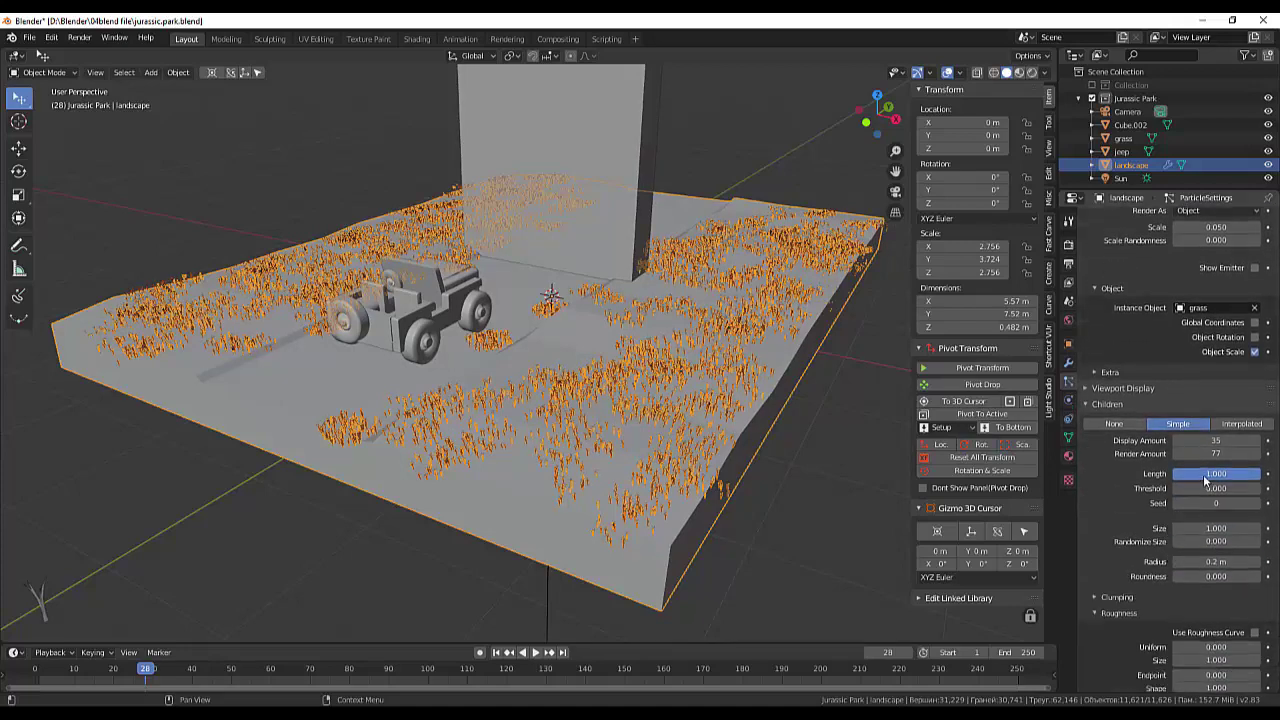
left_click_drag(1249, 479, 1222, 473)
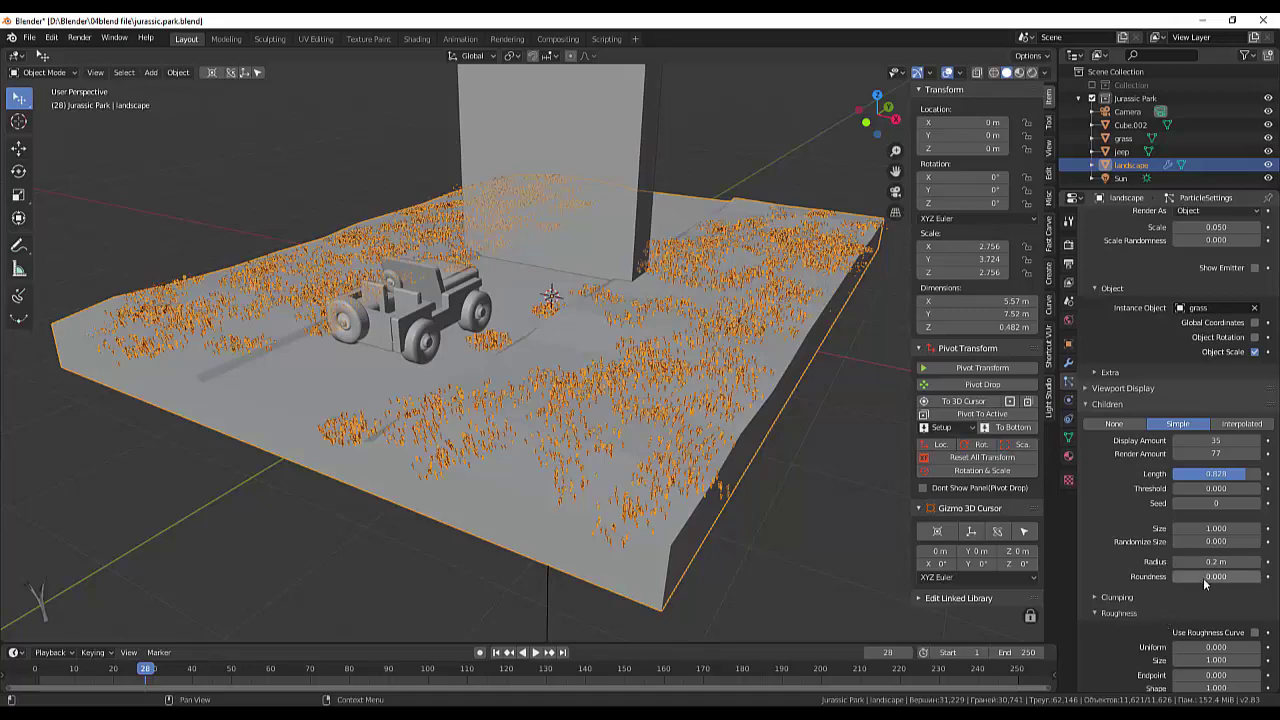
mouse_move(1215, 561)
left_mouse_down()
mouse_move(1250, 561)
mouse_move(1225, 561)
left_mouse_up()
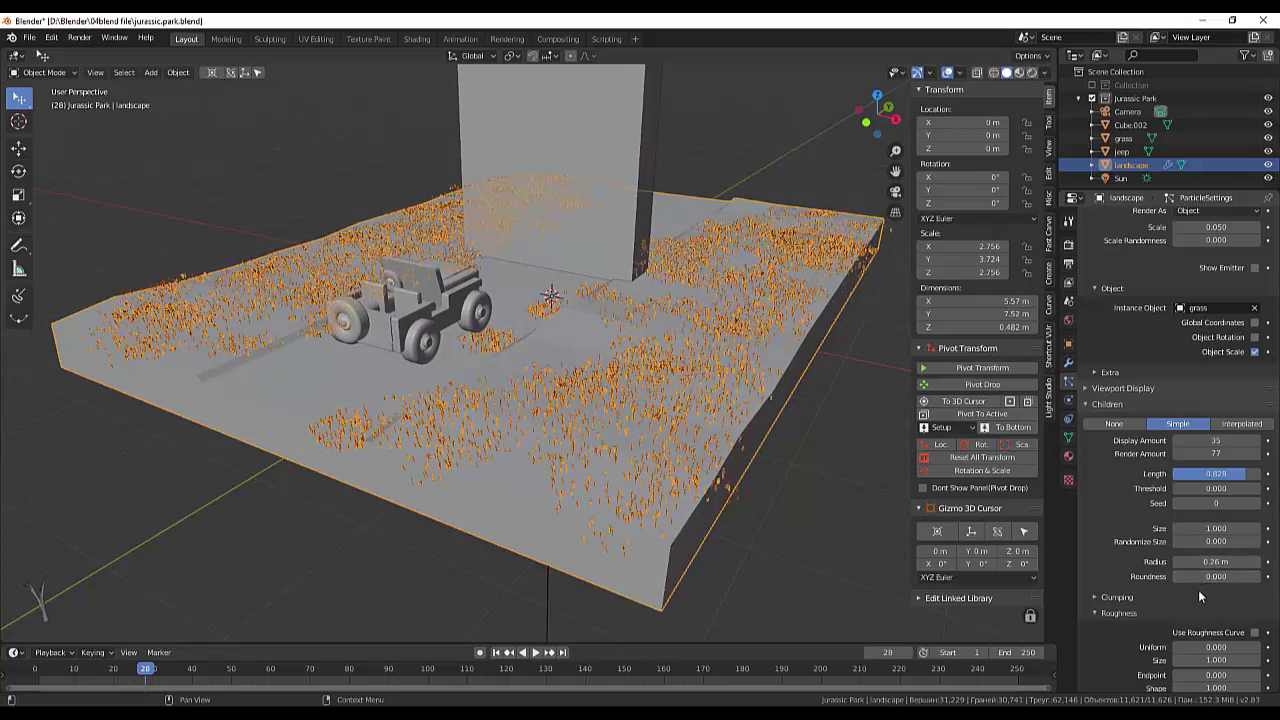
mouse_move(1212, 576)
left_mouse_down()
mouse_move(1232, 576)
mouse_move(1205, 576)
left_mouse_up()
Set the children's randomize size to 0.134 and inspect the grass from several angles.
mouse_move(1211, 541)
left_mouse_down()
mouse_move(1228, 541)
mouse_move(1216, 541)
left_mouse_up()
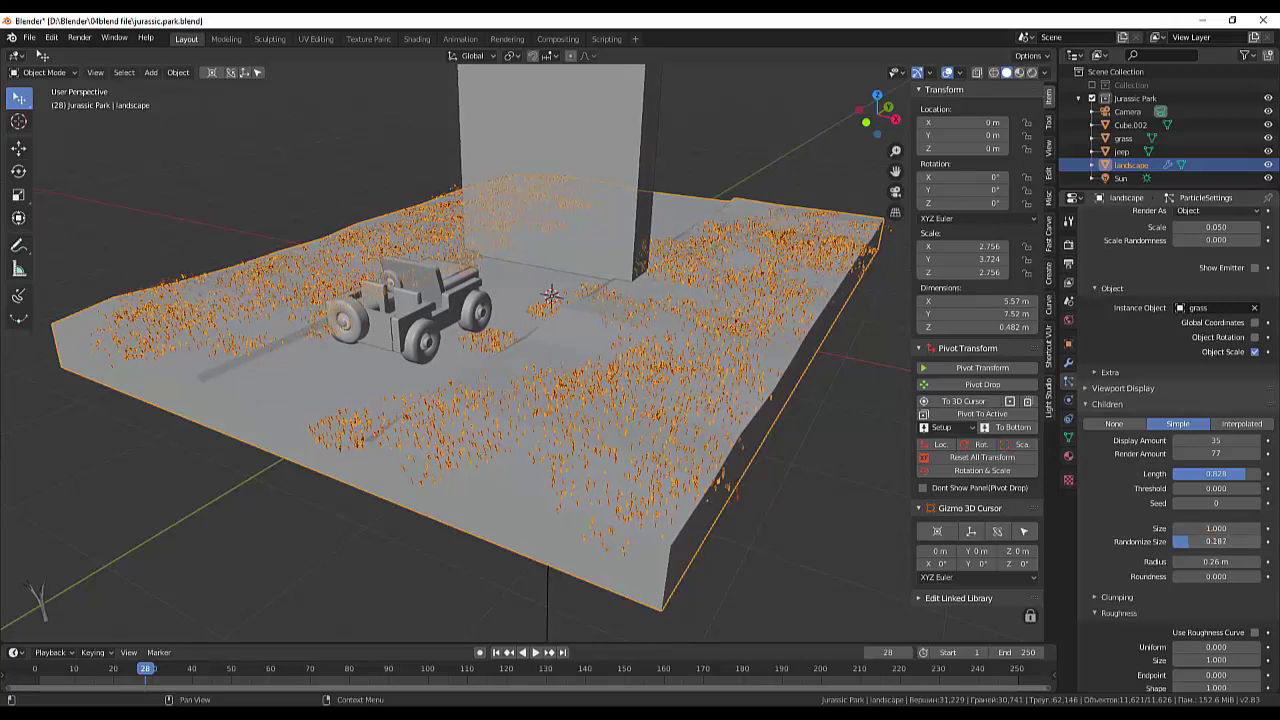
scroll(772, 471, "down", 3)
mouse_move(720, 438)
middle_mouse_down()
mouse_move(789, 489)
mouse_move(759, 488)
mouse_move(734, 440)
mouse_move(672, 446)
middle_mouse_up()
scroll(672, 441, "up", 2)
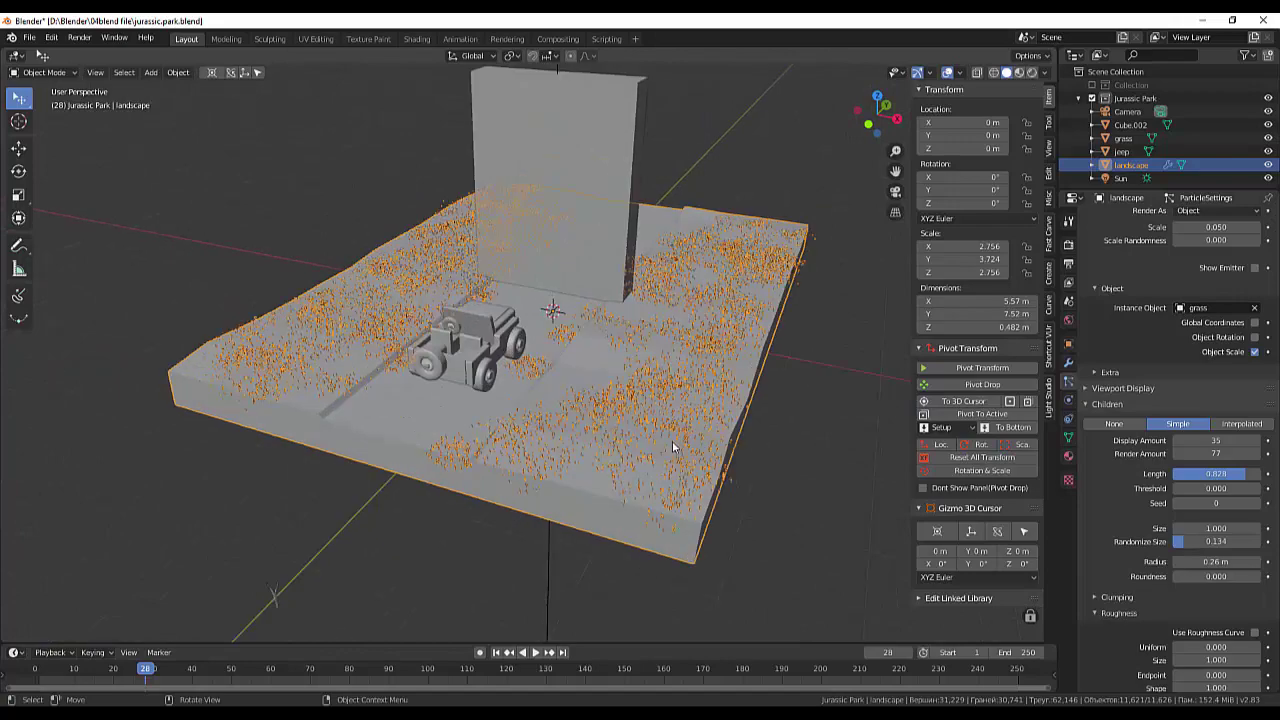
scroll(650, 435, "up", 2)
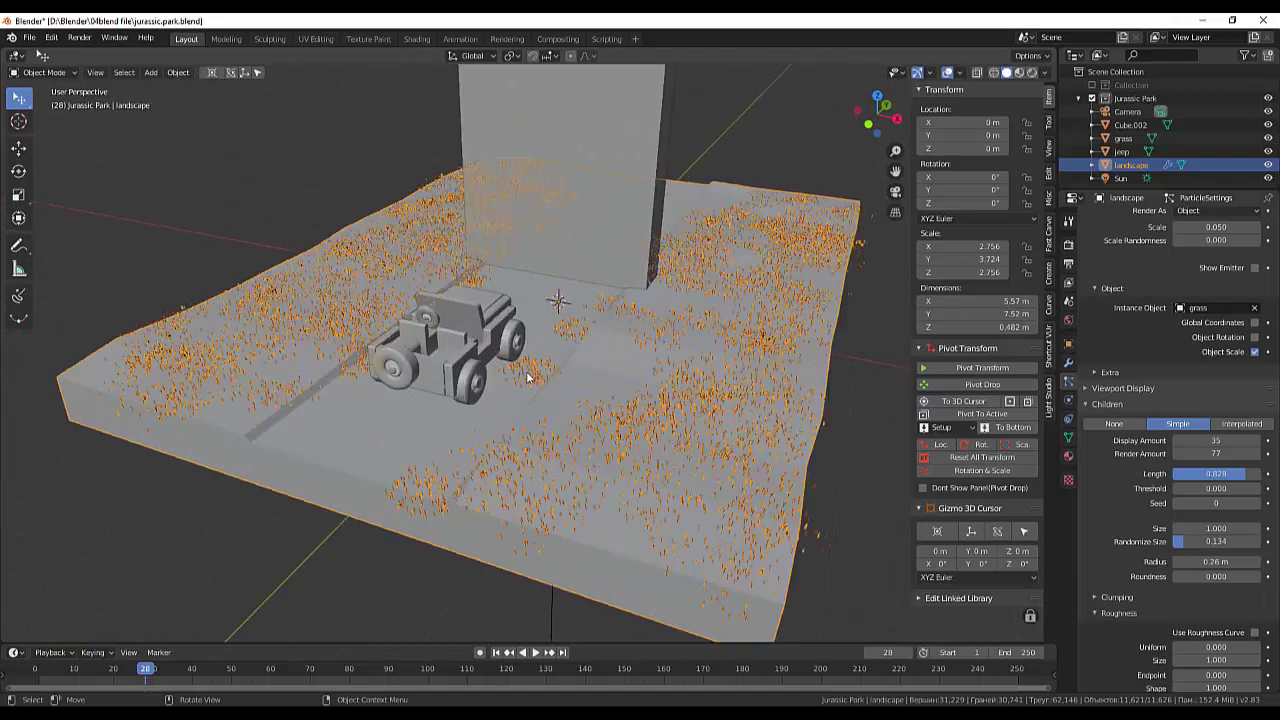
mouse_move(543, 408)
middle_mouse_down()
mouse_move(522, 390)
mouse_move(568, 433)
middle_mouse_up()
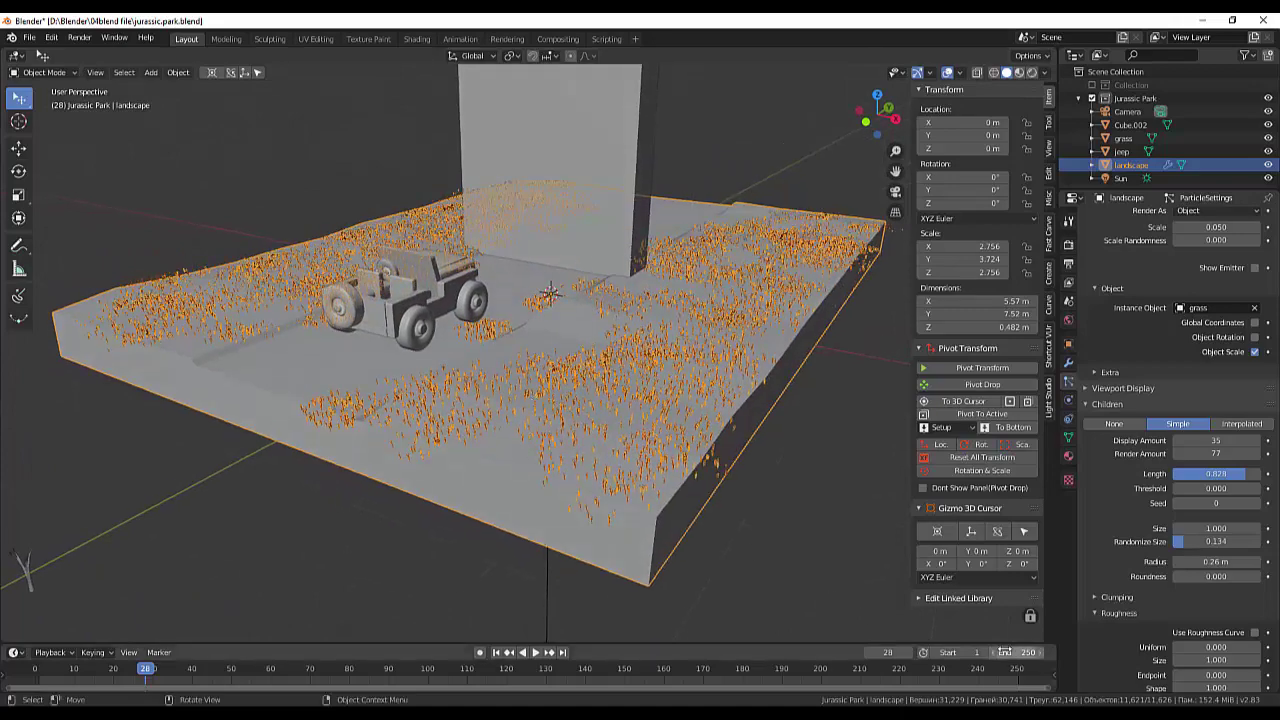
scroll(1203, 623, "down", 2)
scroll(1203, 623, "down", 1)
scroll(1203, 623, "down", 2)
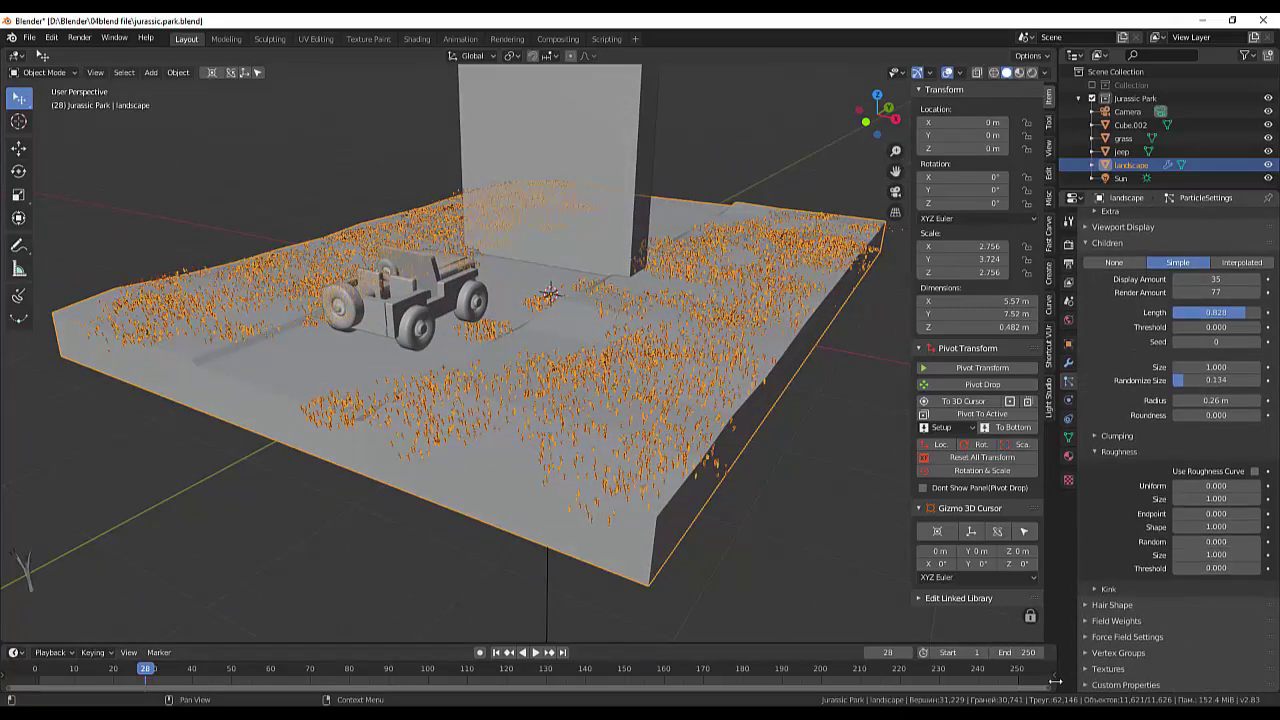
middle_click_drag(512, 479, 517, 507)
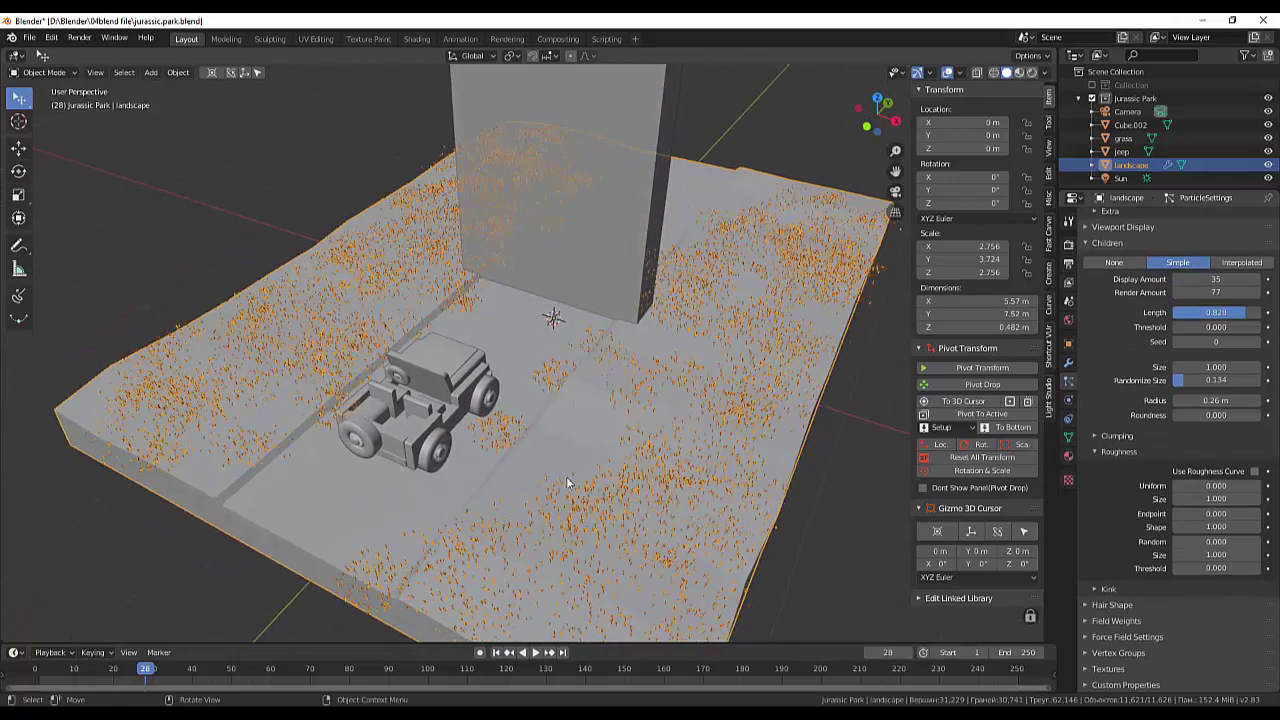
Set the child Length to 1.000 and deselect the landscape.
scroll(566, 478, "down", 2, "shift")
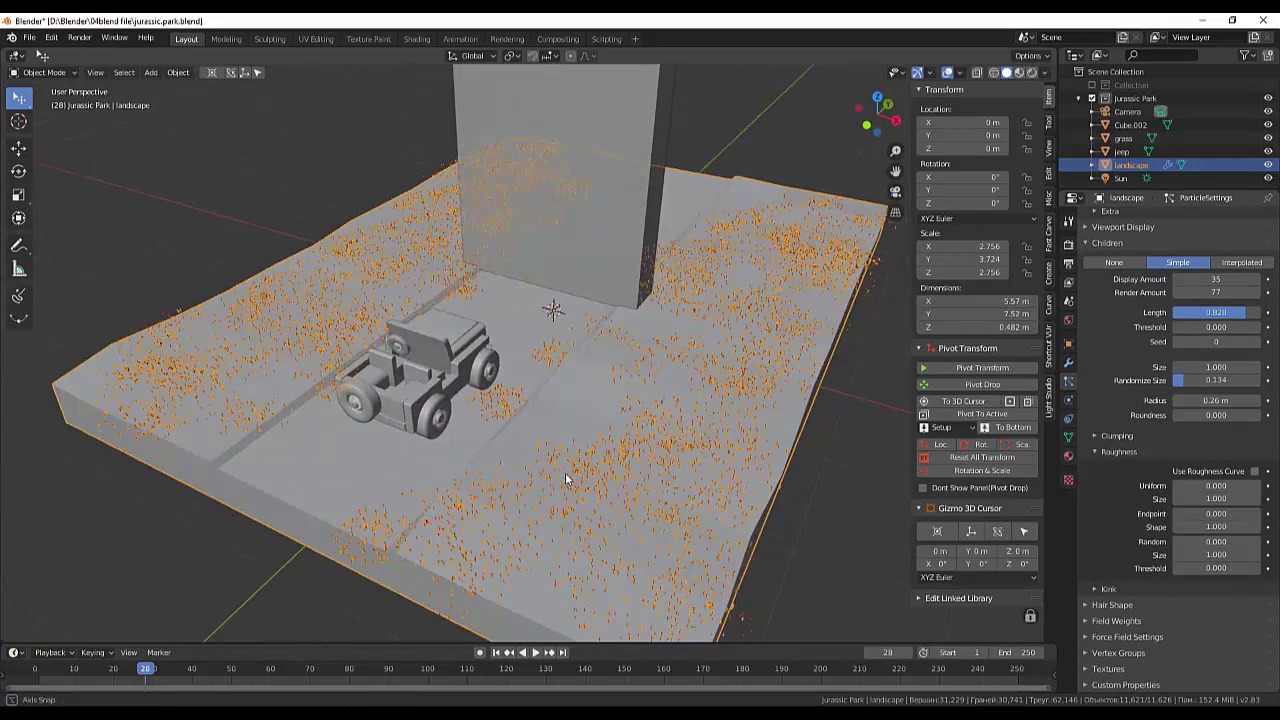
scroll(565, 470, "down", 2, "shift")
scroll(569, 466, "down", 1, "shift")
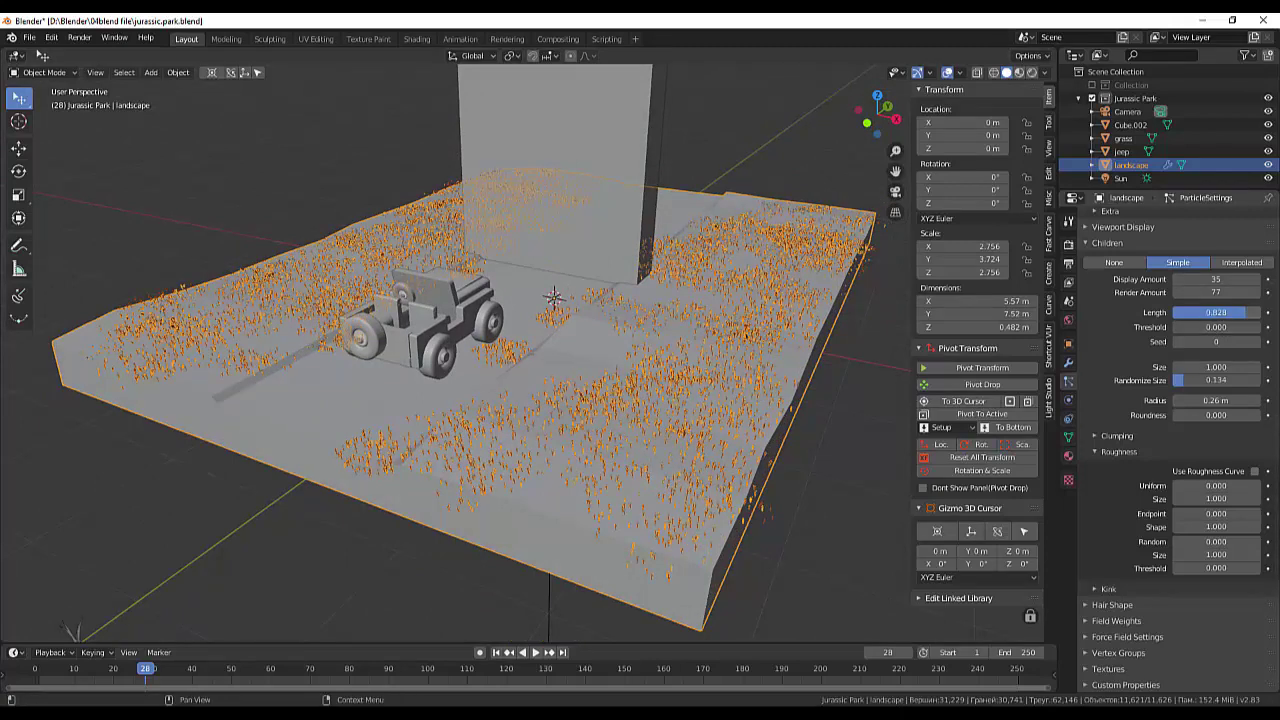
left_click_drag(1215, 313, 1217, 316)
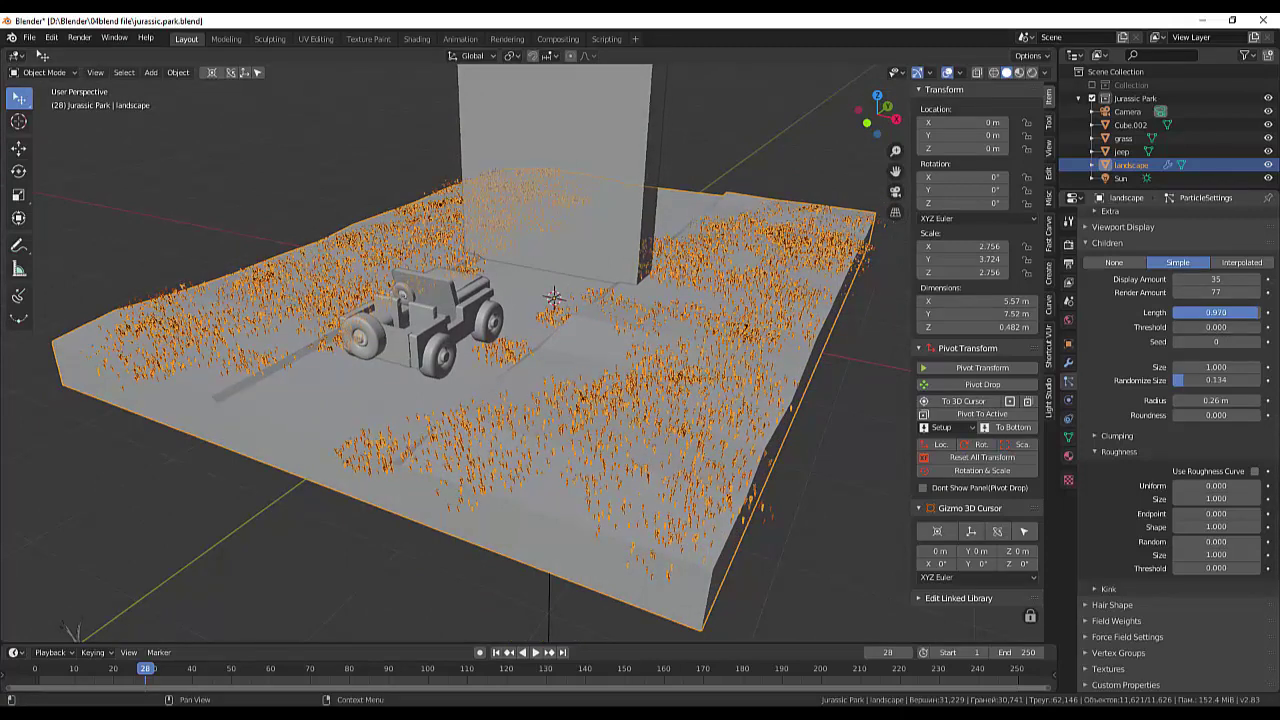
double_click(1215, 313)
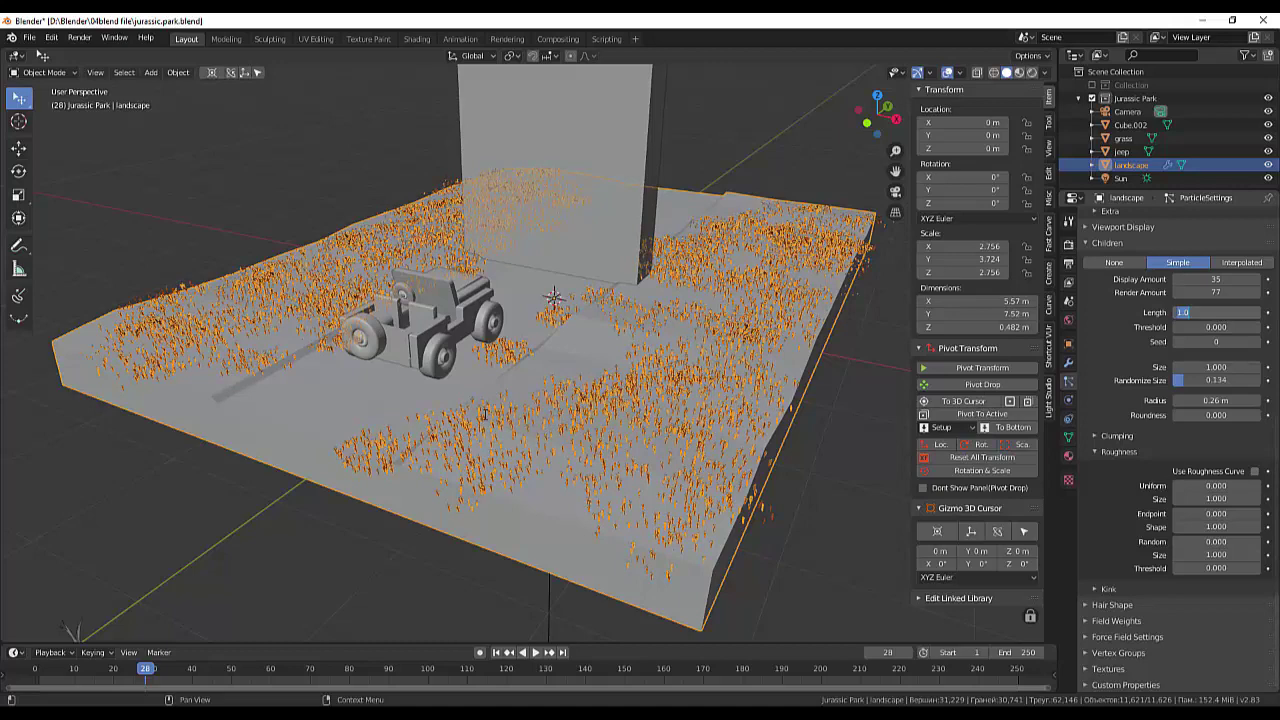
key("Return")
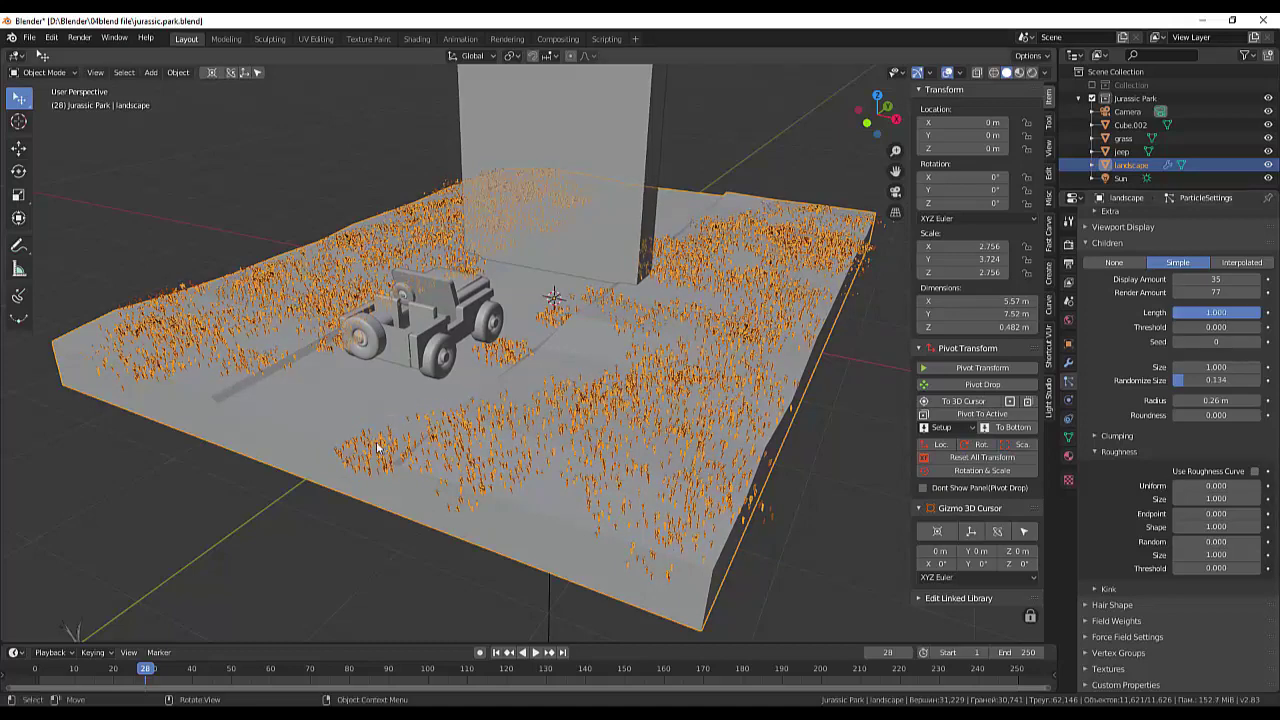
left_click(262, 538)
scroll(262, 530, "down", 5)
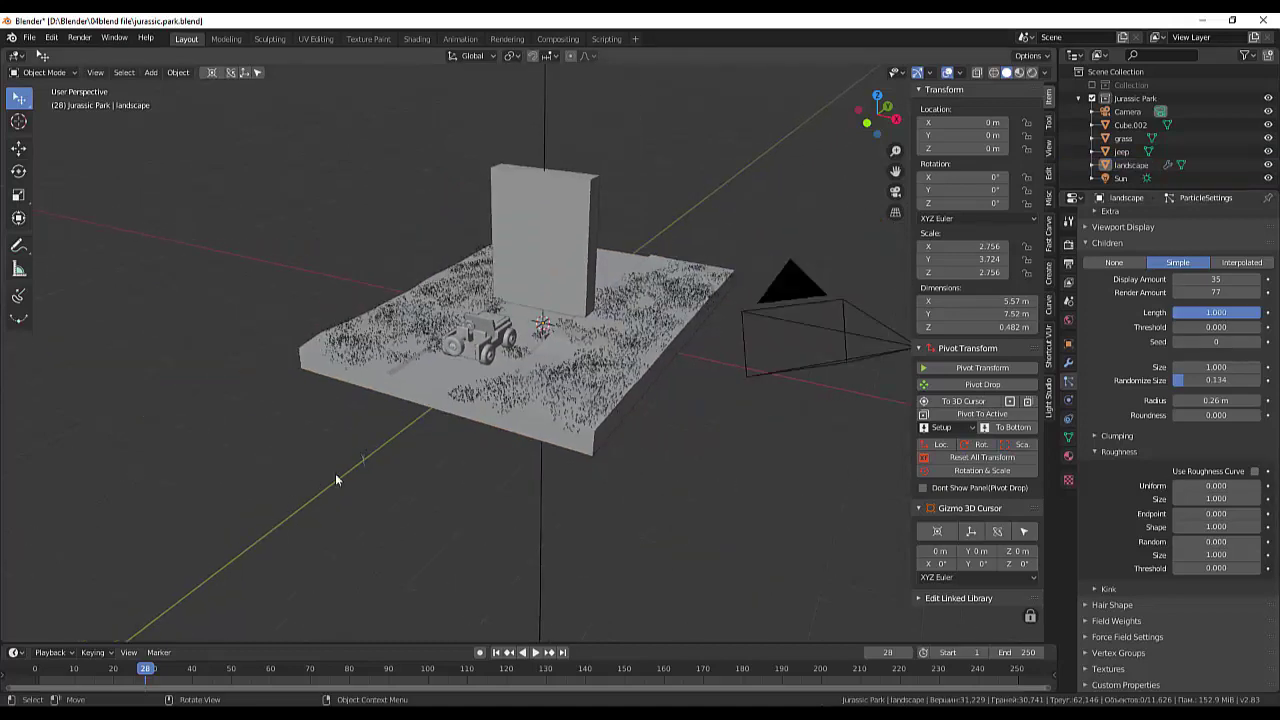
Scale the grass object up to 0.015 × 0.195 × 0.195, then reselect the landscape.
left_click(363, 460)
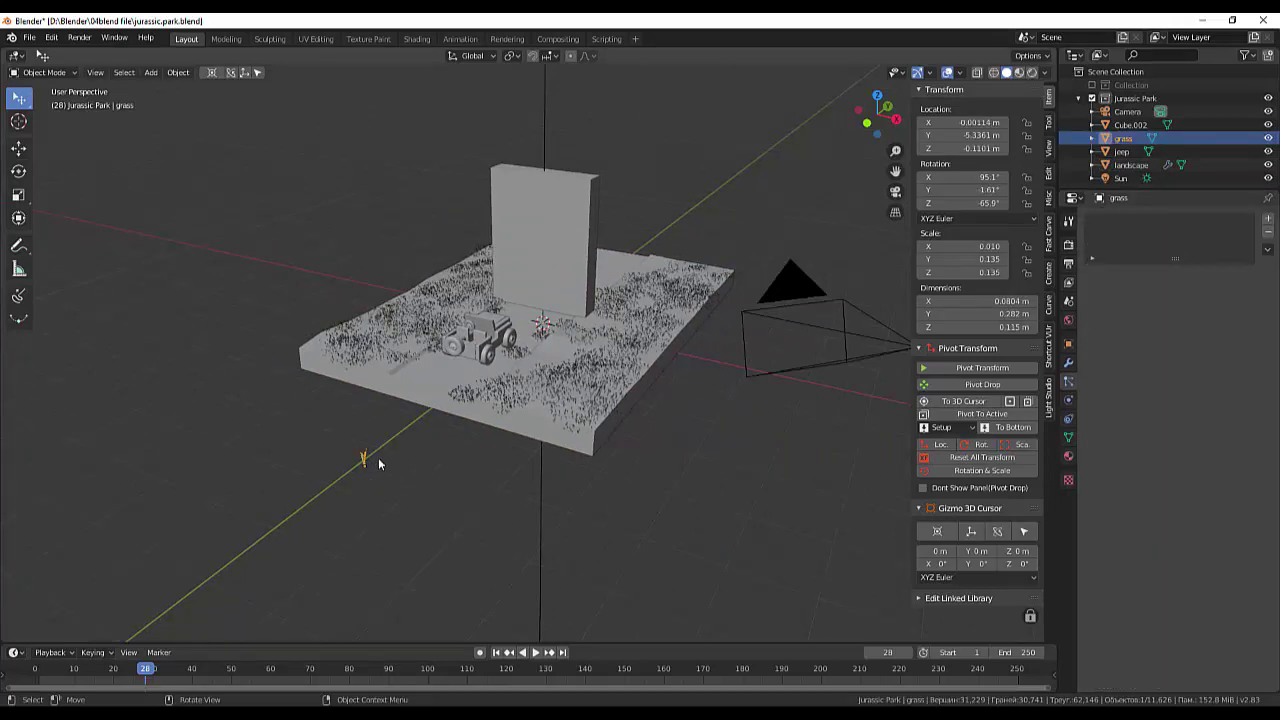
key("s")
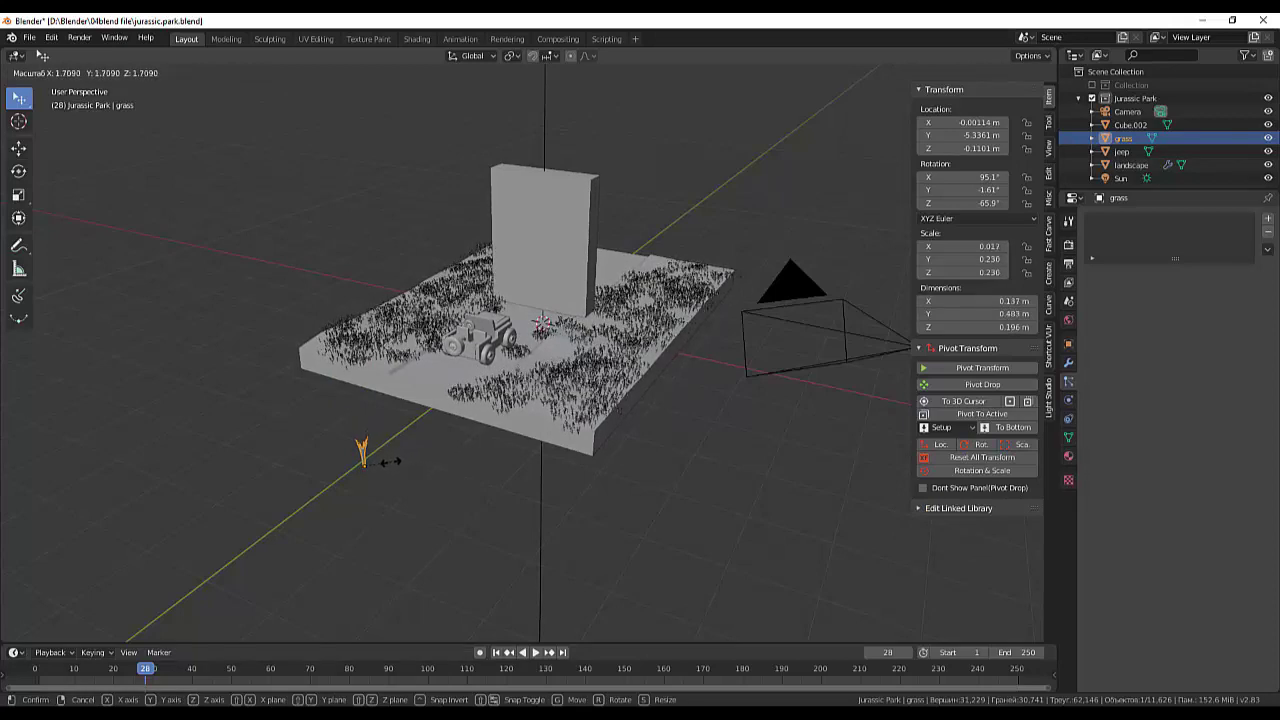
left_click(380, 461)
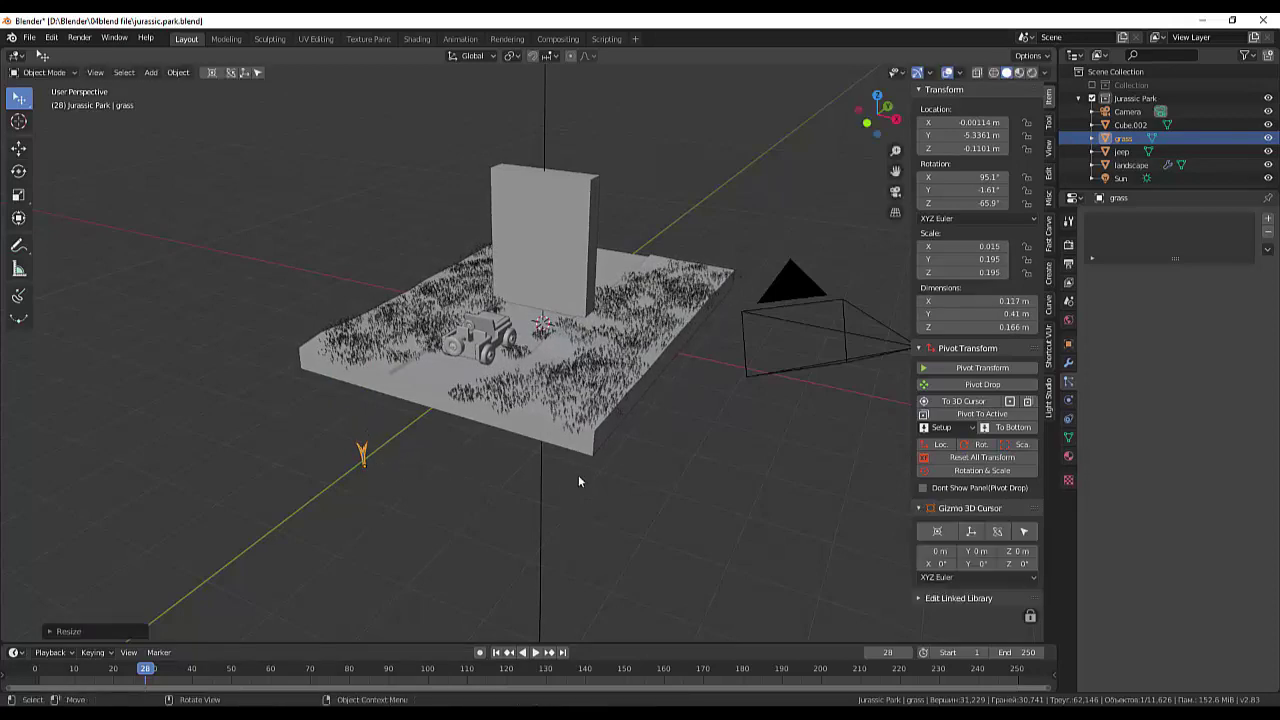
middle_click_drag(578, 475, 632, 468)
scroll(632, 468, "up", 1)
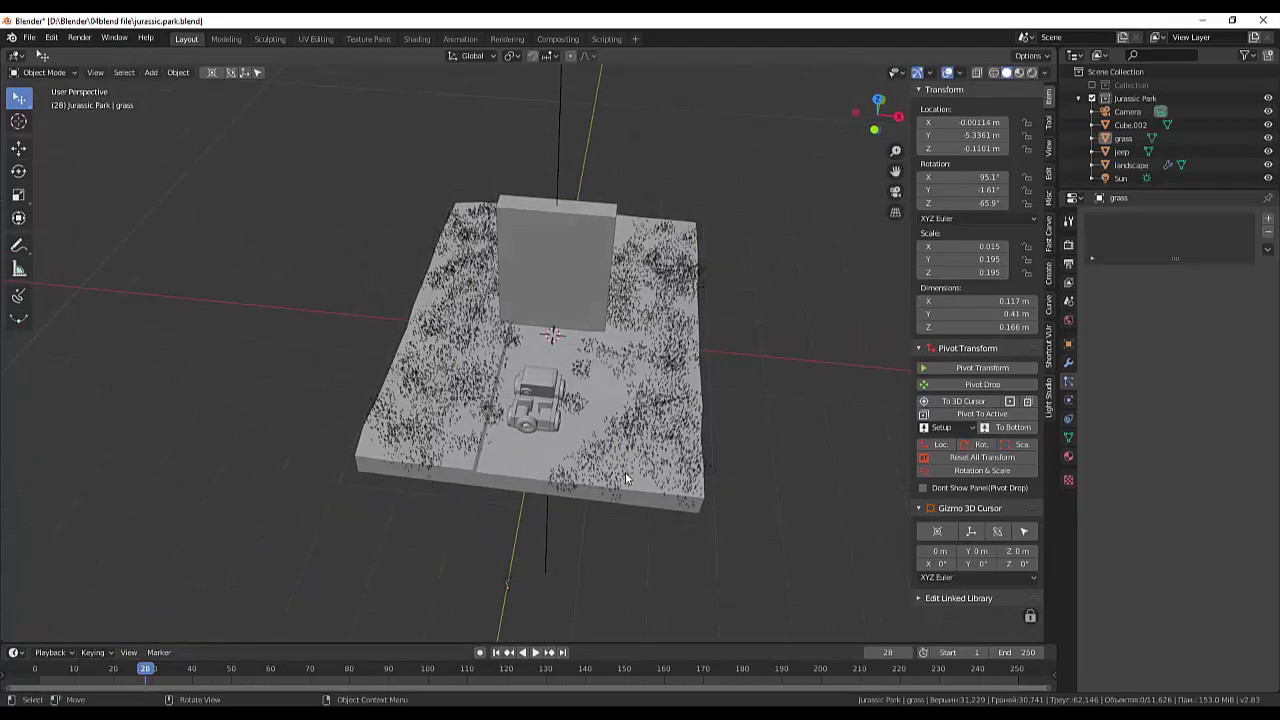
scroll(625, 472, "up", 2)
scroll(625, 470, "up", 2)
scroll(620, 466, "up", 2)
middle_click_drag(612, 461, 590, 447)
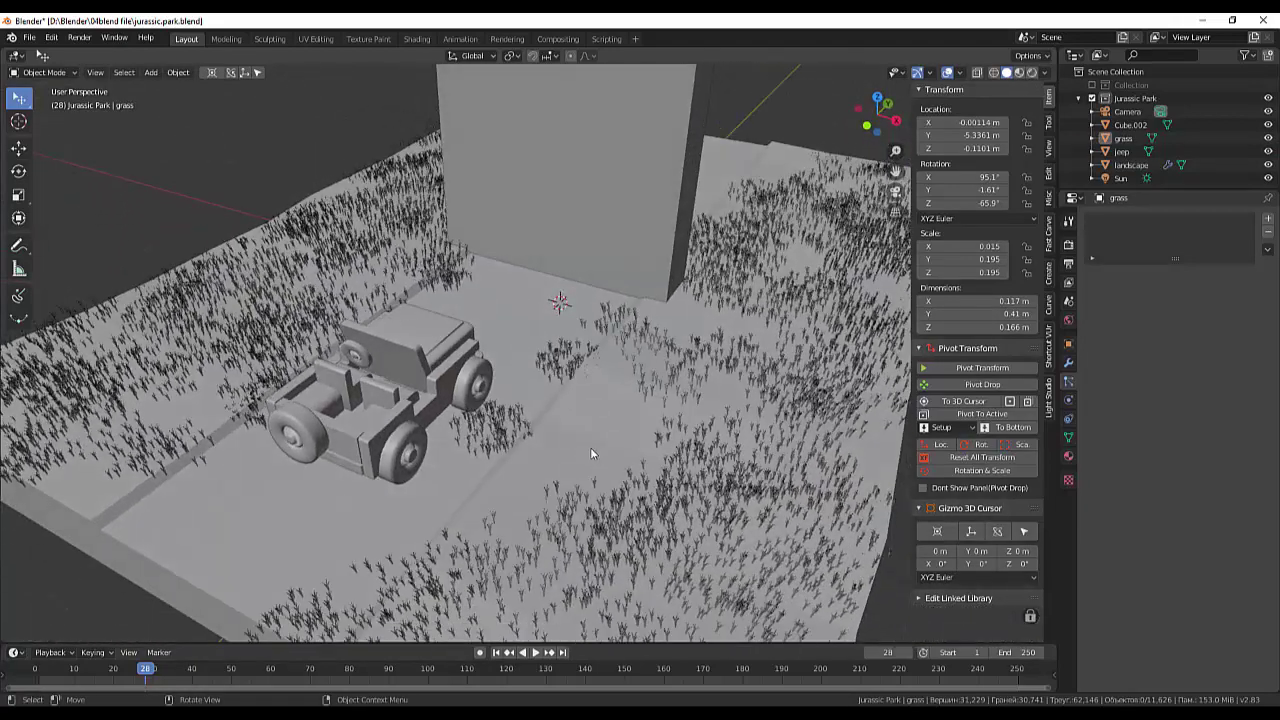
left_click(50, 74)
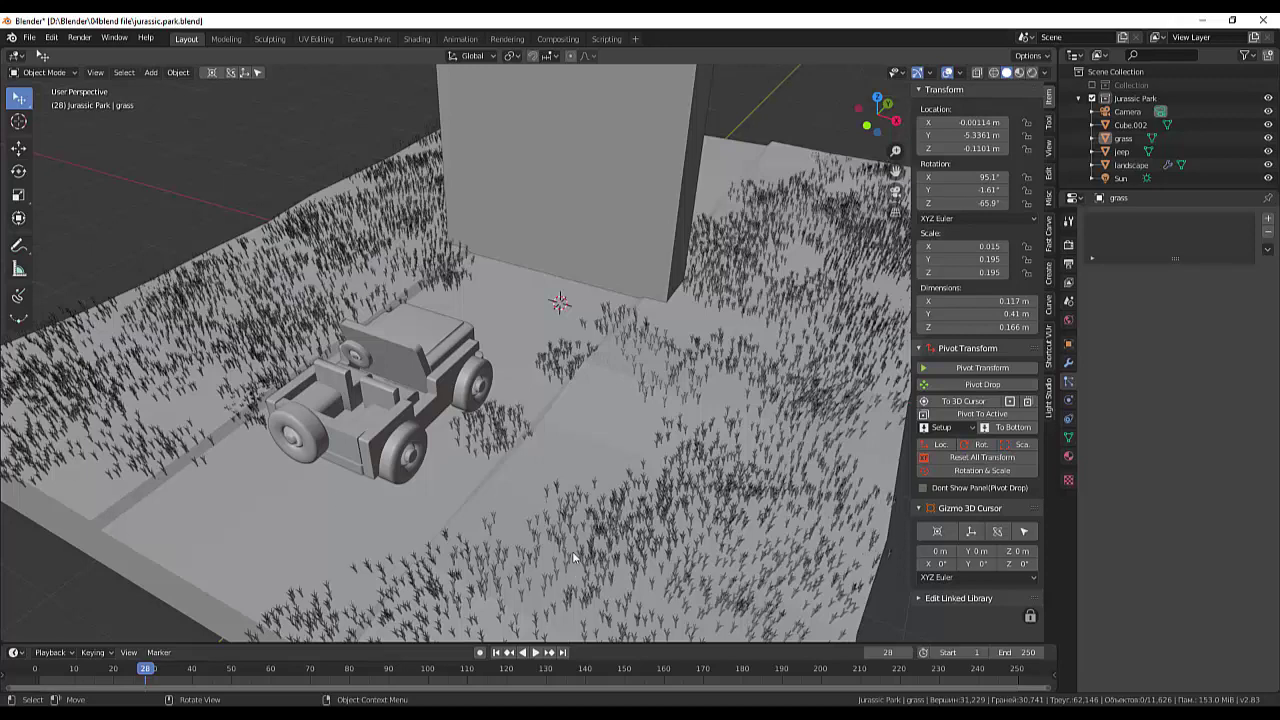
left_click(575, 453)
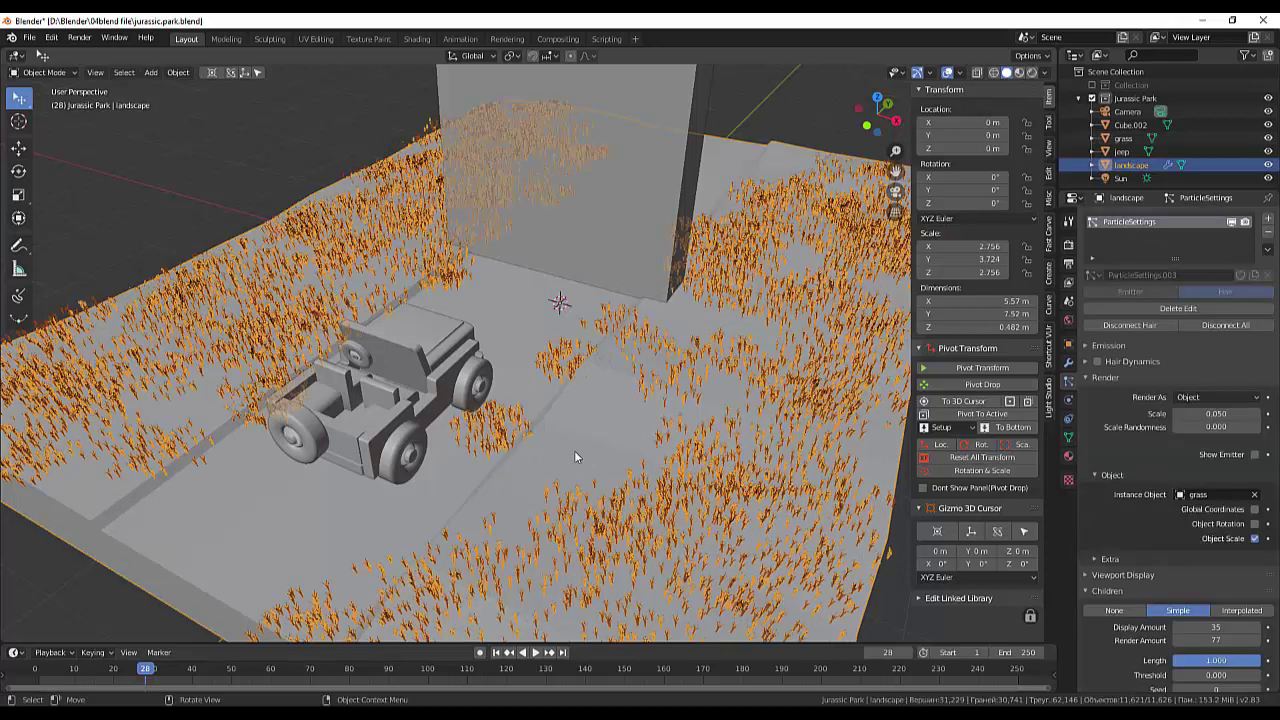
Comb the grass strands beside the jeep in Particle Edit, then return to Object Mode.
left_click(44, 74)
left_click(44, 74)
left_click(46, 180)
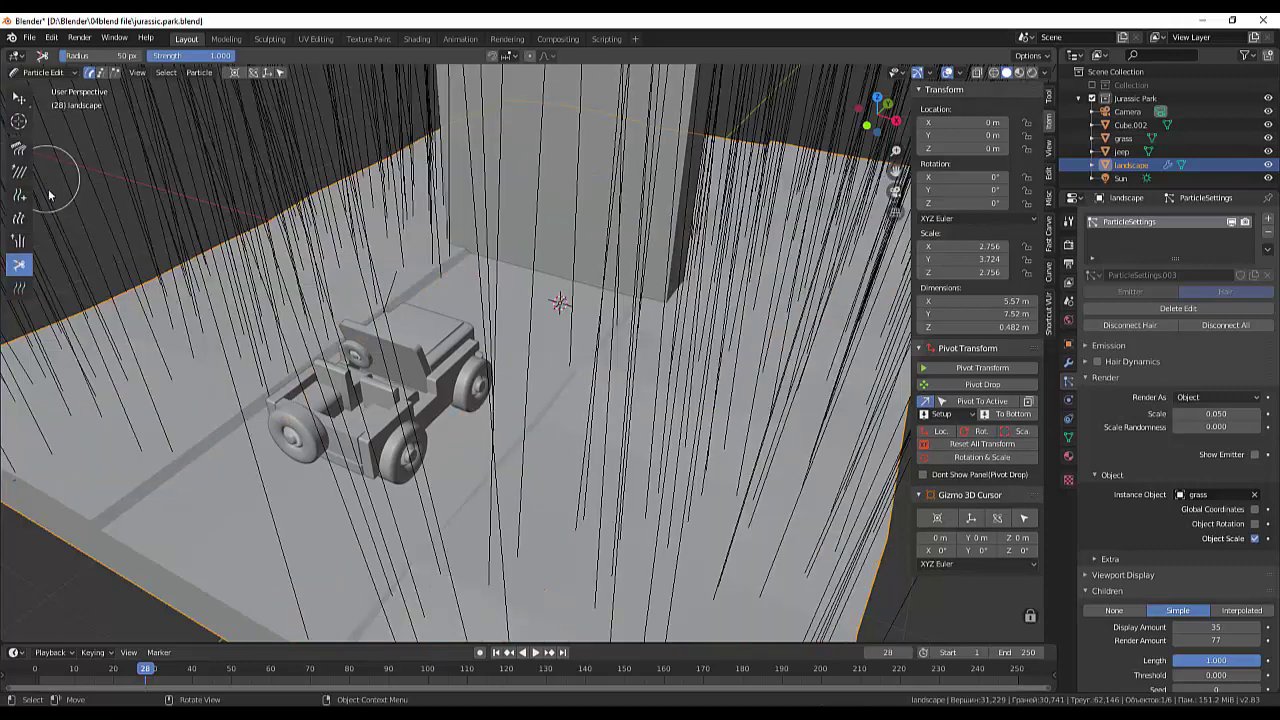
mouse_move(543, 337)
left_mouse_down()
mouse_move(514, 378)
mouse_move(457, 400)
mouse_move(291, 588)
left_mouse_up()
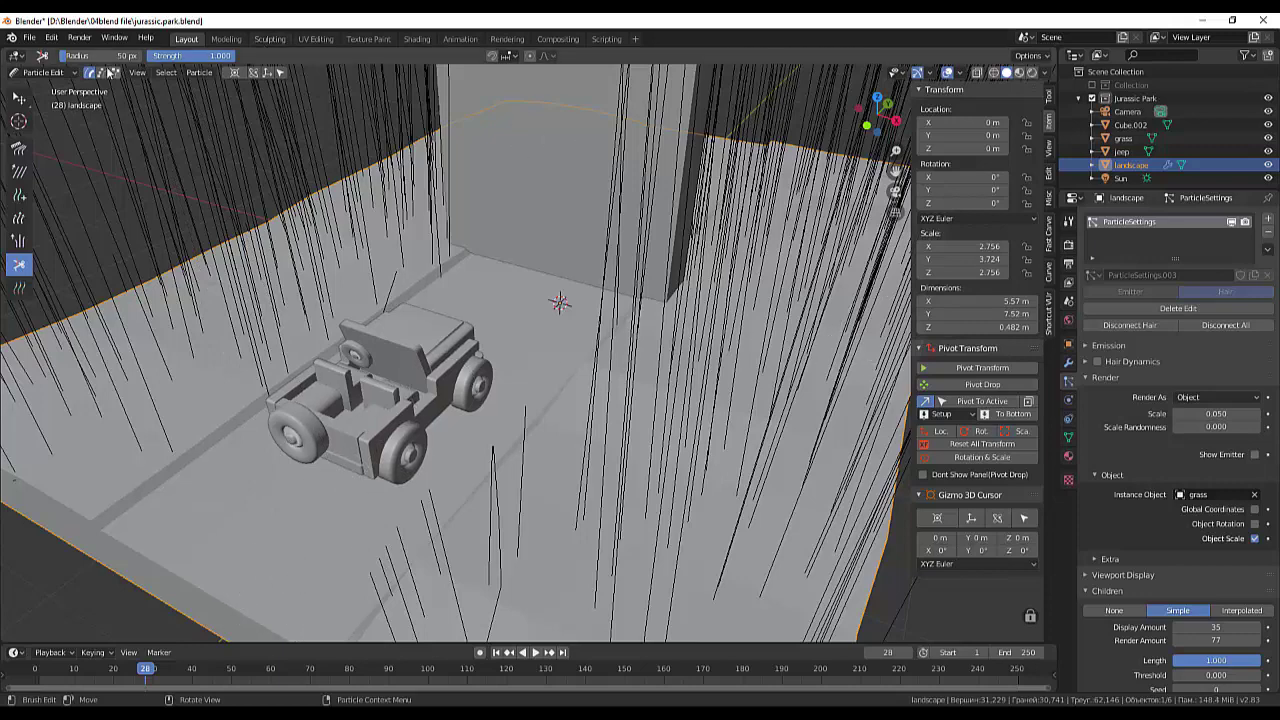
left_click(44, 74)
left_click(44, 89)
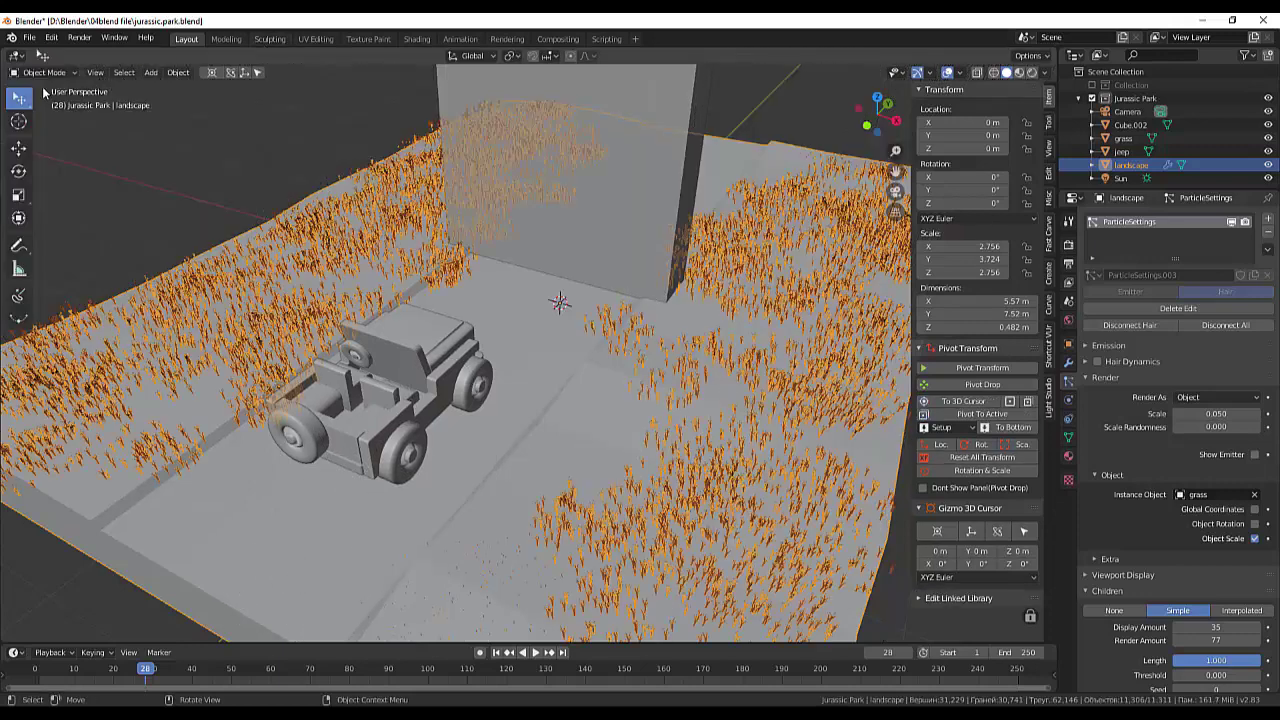
key("KP_Decimal")
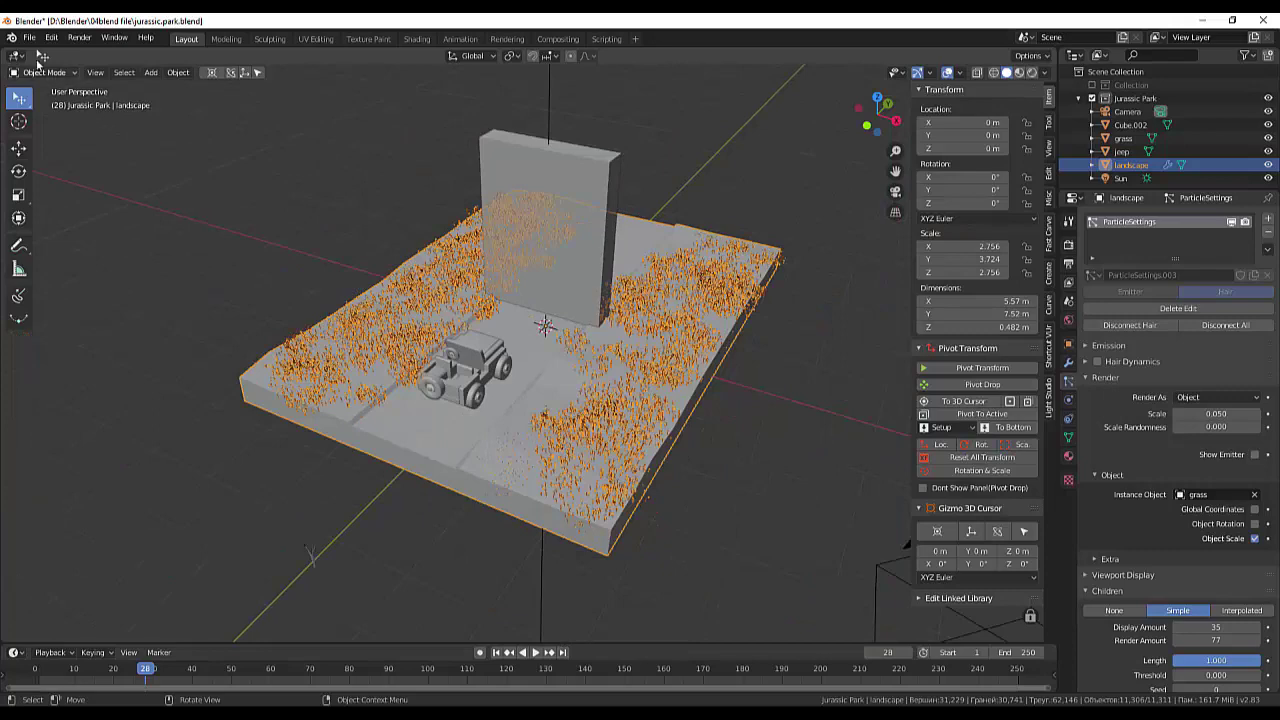
left_click(30, 78)
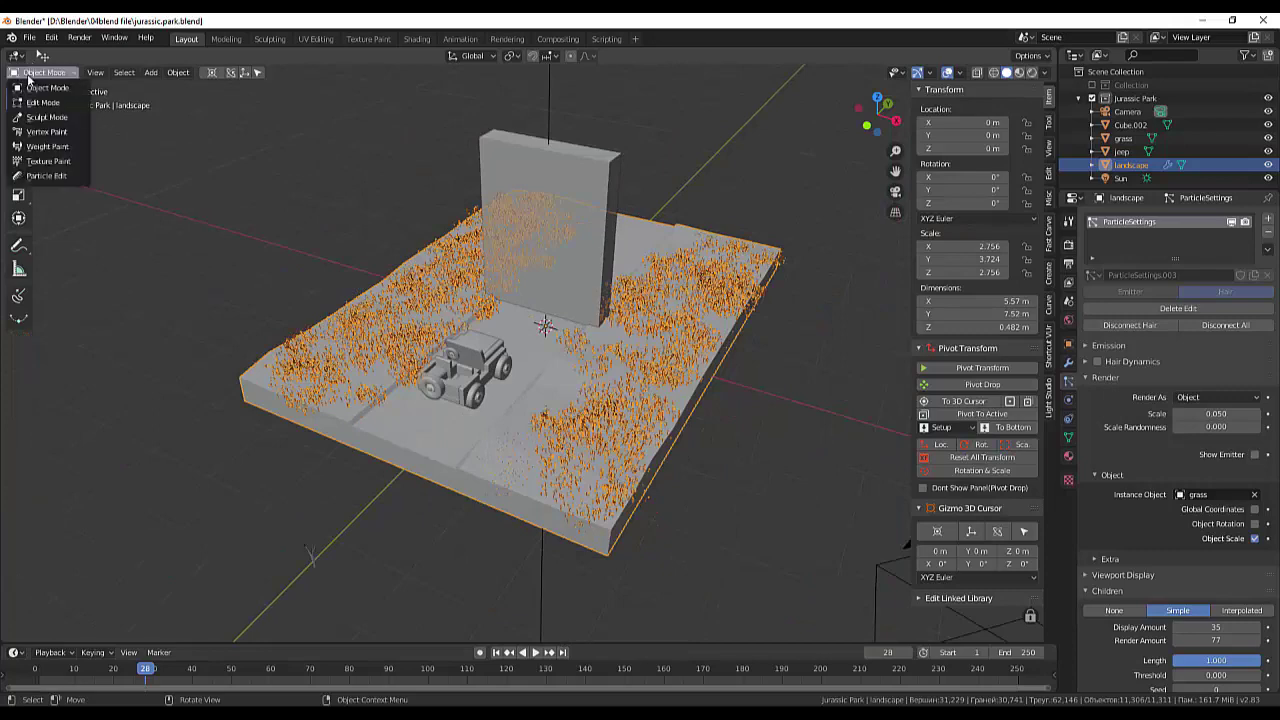
Paint dense new hair across the landscape centre, then cut strands hanging off the front edge.
left_click(46, 176)
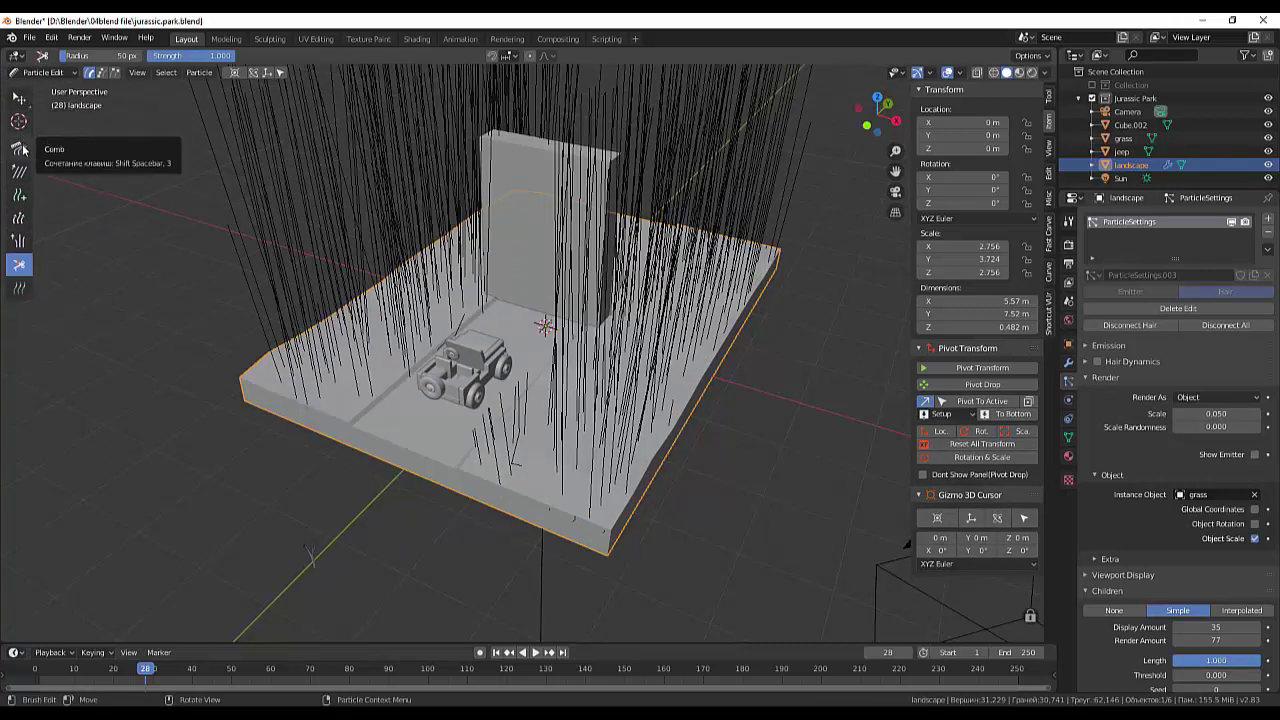
left_click(23, 197)
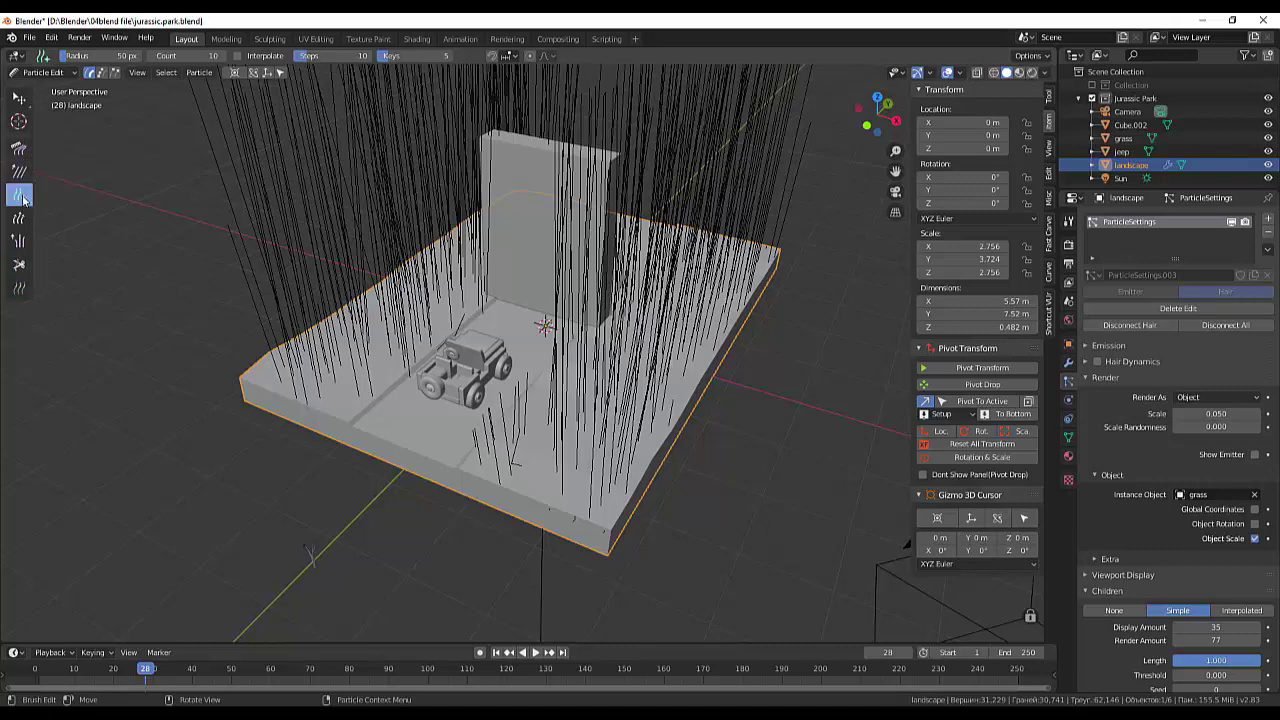
left_click(548, 476)
left_click_drag(545, 478, 545, 600)
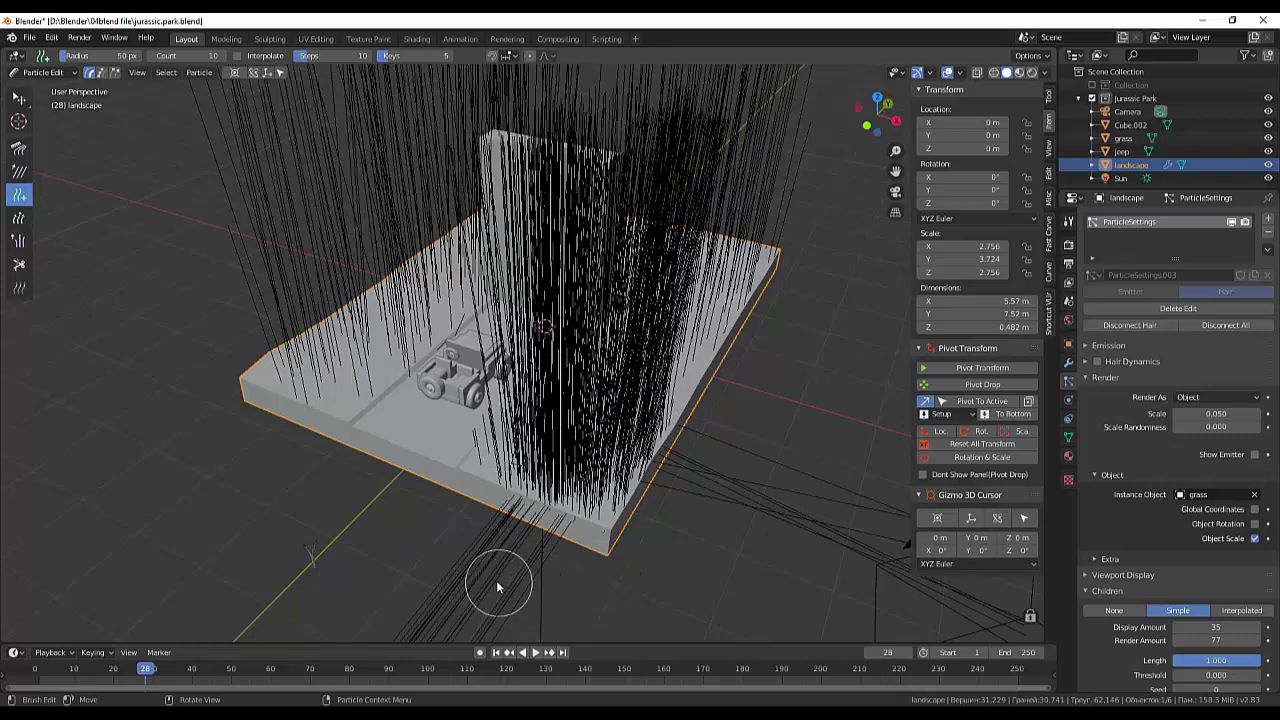
key("shift")
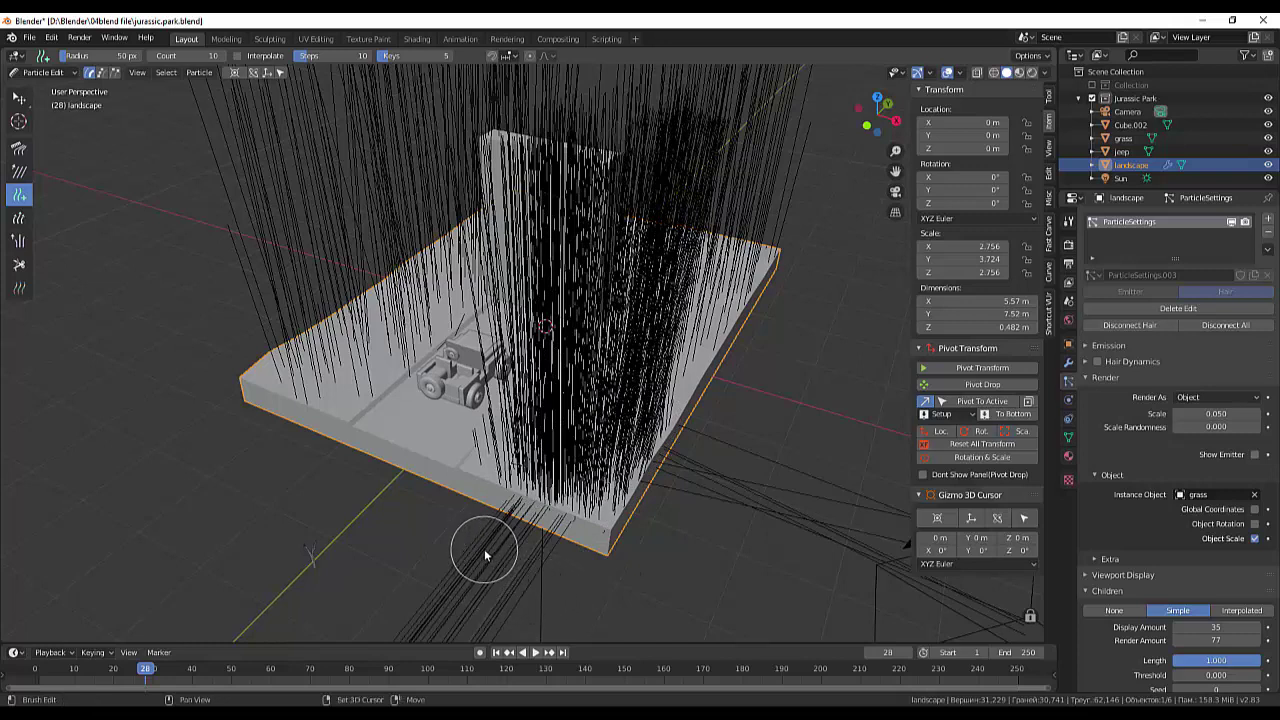
left_click(19, 264)
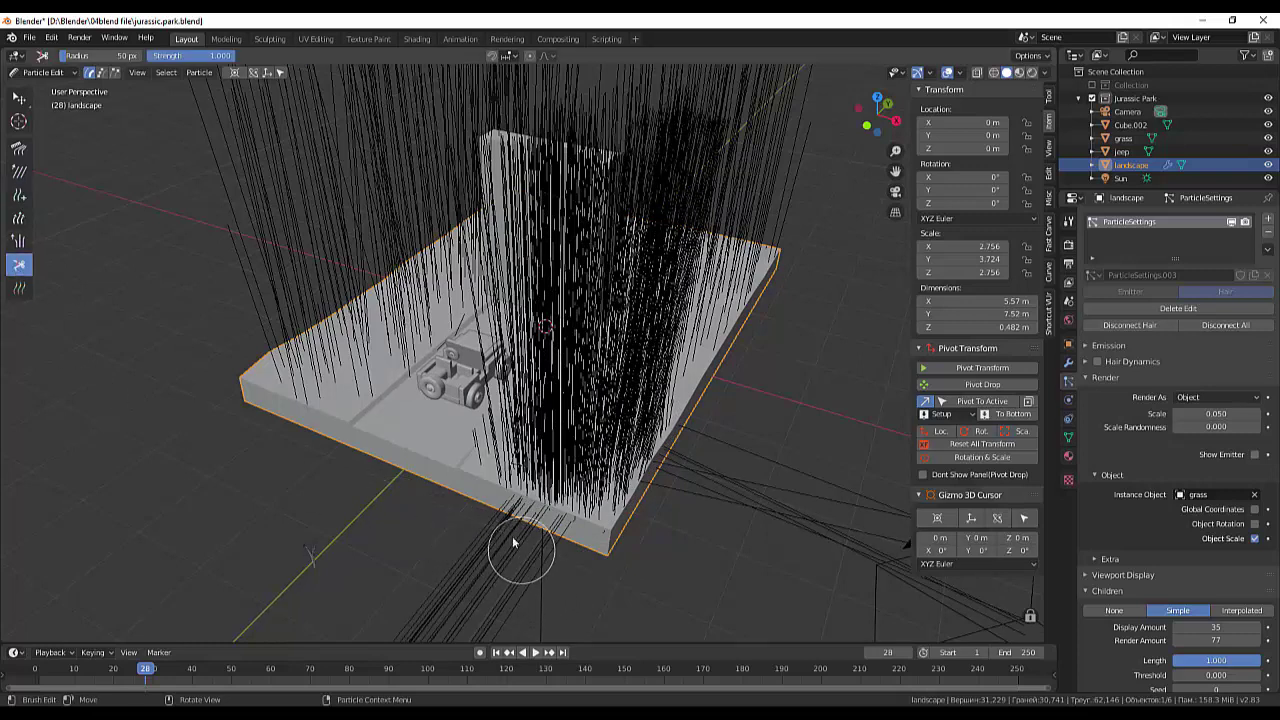
left_click_drag(517, 551, 692, 482)
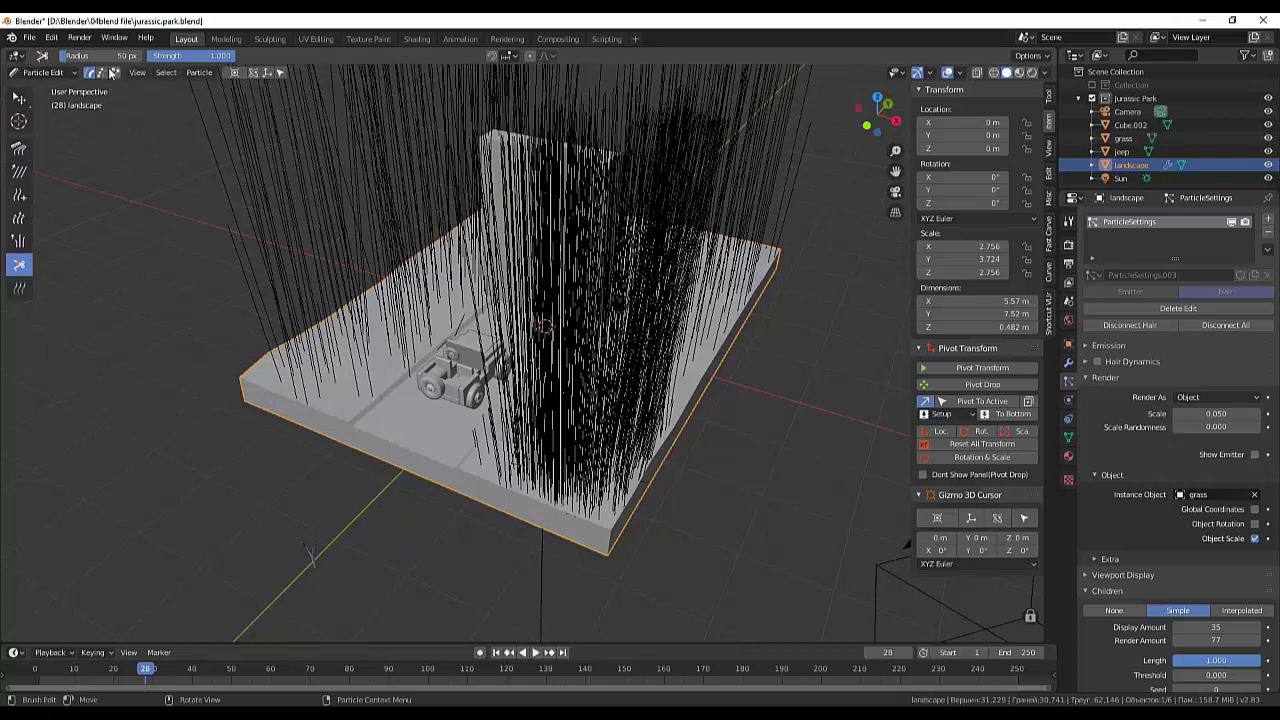
Return to Object Mode and view the grass in rendered shading.
left_click(40, 72)
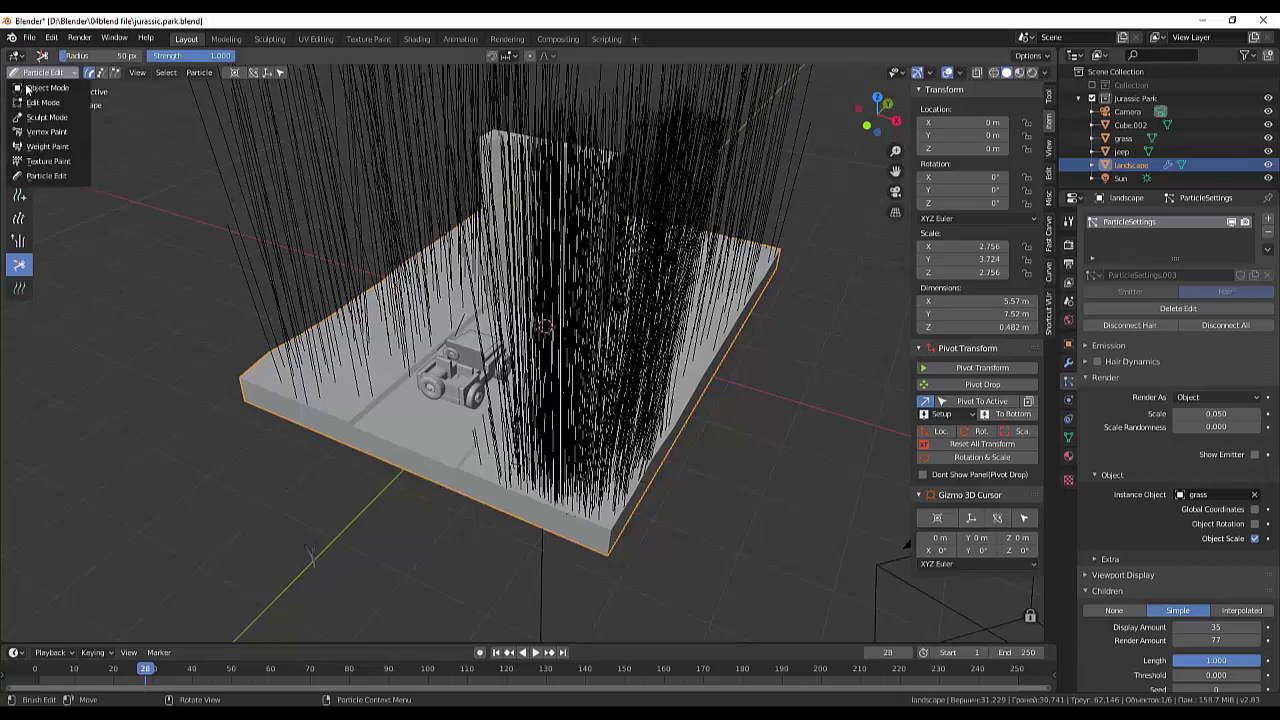
left_click(35, 92)
mouse_move(614, 366)
middle_mouse_down()
mouse_move(671, 442)
mouse_move(676, 379)
mouse_move(662, 349)
mouse_move(604, 381)
mouse_move(585, 370)
mouse_move(548, 431)
mouse_move(772, 442)
mouse_move(650, 430)
middle_mouse_up()
scroll(578, 356, "down", 2)
scroll(578, 370, "down", 2)
left_click(1031, 74)
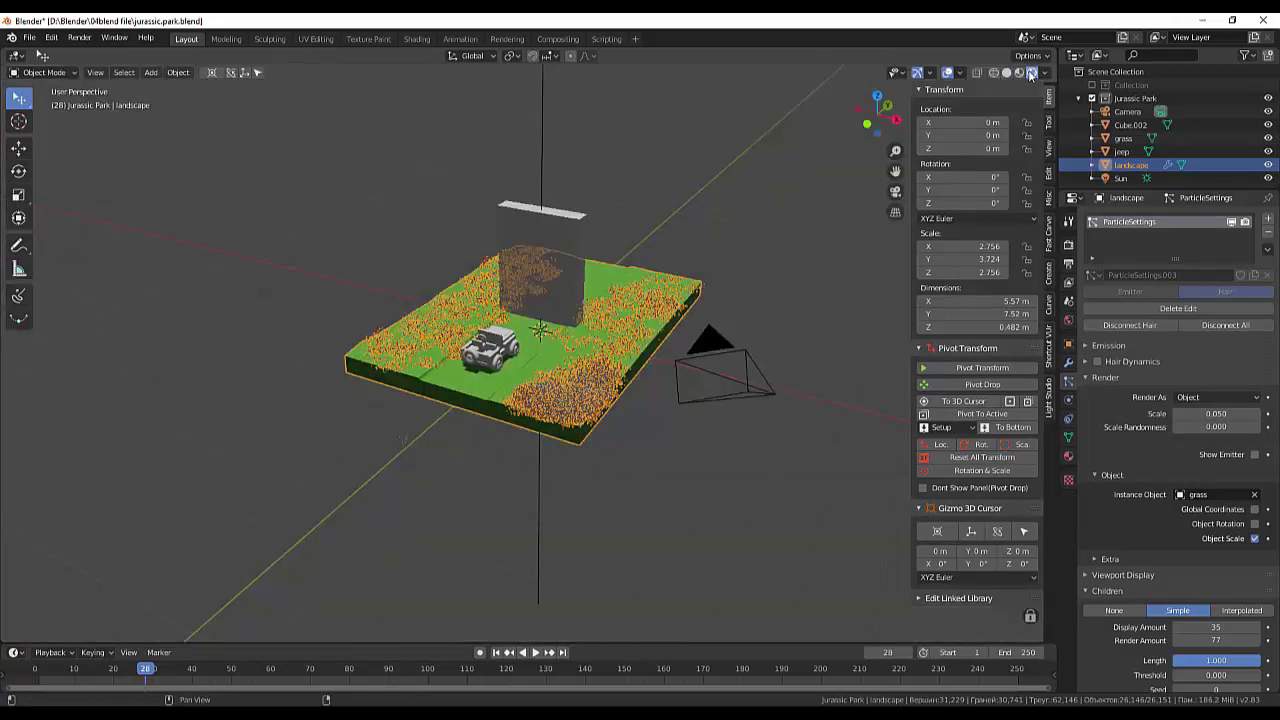
mouse_move(649, 366)
middle_mouse_down()
mouse_move(570, 483)
mouse_move(551, 441)
mouse_move(555, 423)
mouse_move(553, 440)
mouse_move(716, 500)
mouse_move(697, 448)
mouse_move(683, 486)
middle_mouse_up()
scroll(560, 478, "up", 4)
left_click(695, 489)
scroll(712, 477, "down", 2)
scroll(681, 486, "down", 2)
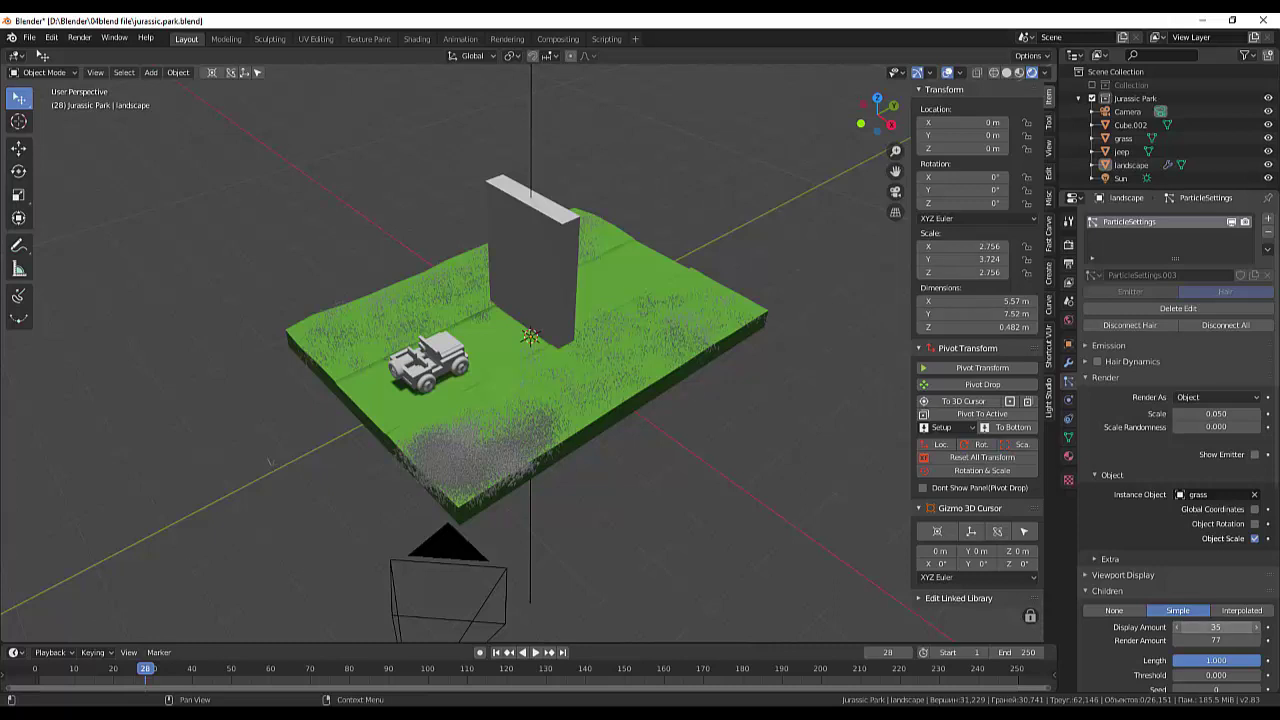
Raise the children Display Amount for denser viewport grass.
mouse_move(1215, 627)
left_mouse_down()
mouse_move(1240, 627)
mouse_move(1205, 627)
left_mouse_up()
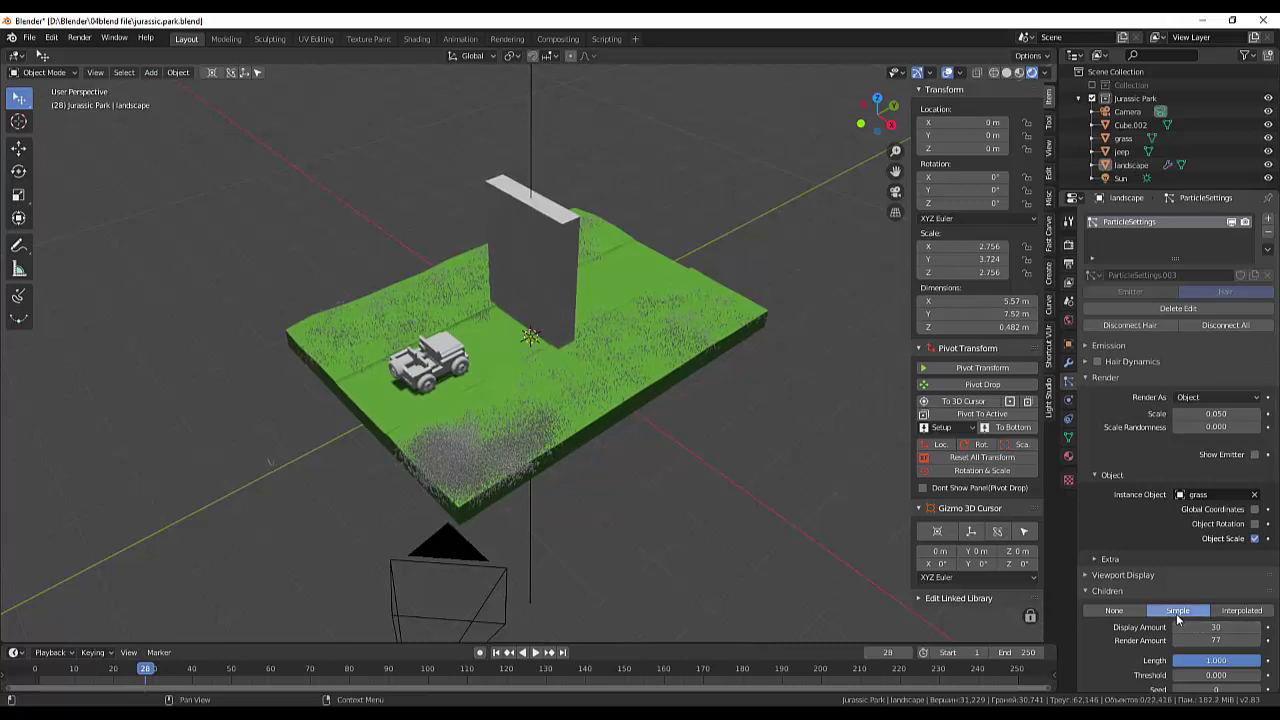
middle_click_drag(619, 459, 628, 435)
scroll(625, 419, "down", 3)
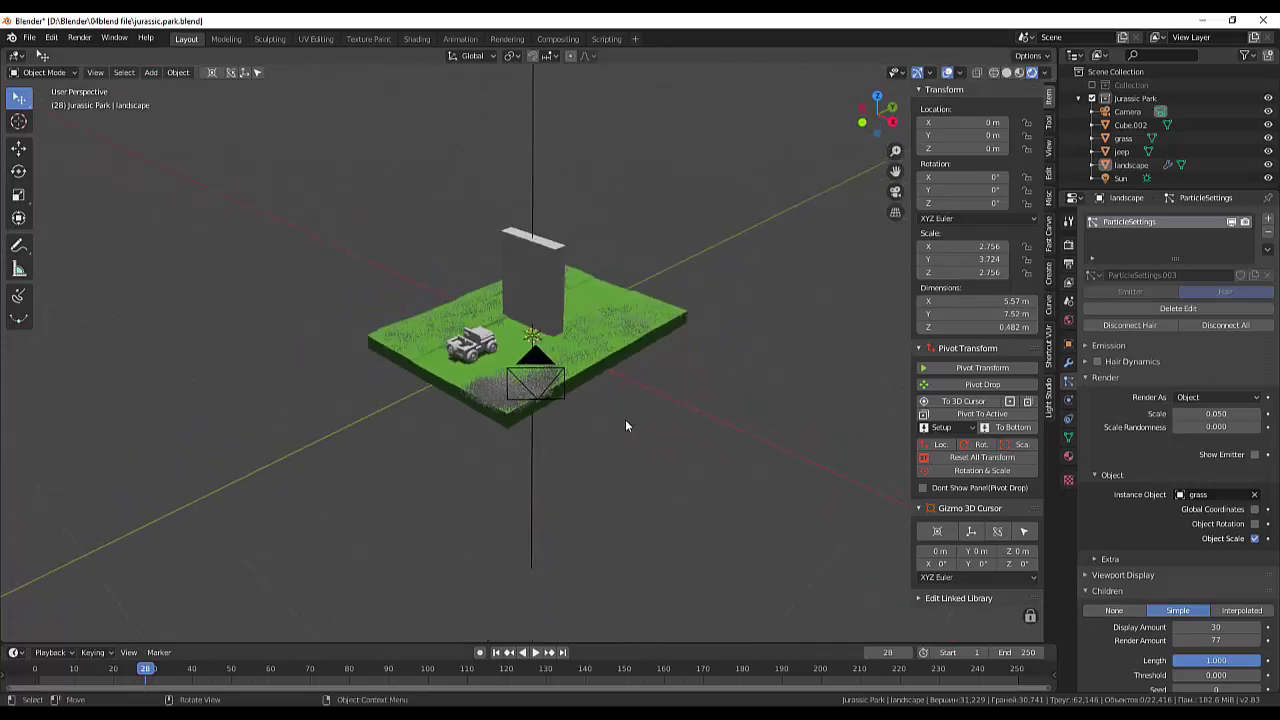
scroll(624, 418, "up", 6)
scroll(624, 418, "up", 2)
scroll(624, 418, "down", 5)
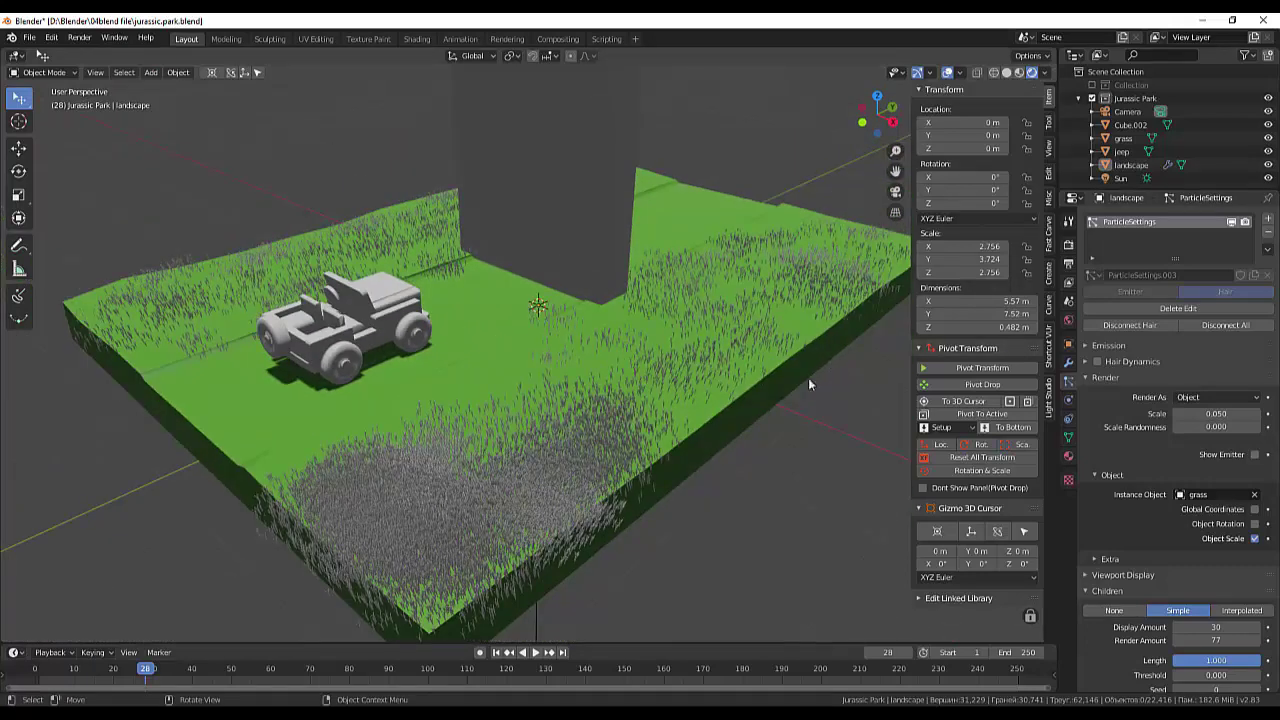
Return to solid shading, restore a Display Amount of 35, and enter Particle Edit.
left_click(1006, 72)
left_click(994, 72)
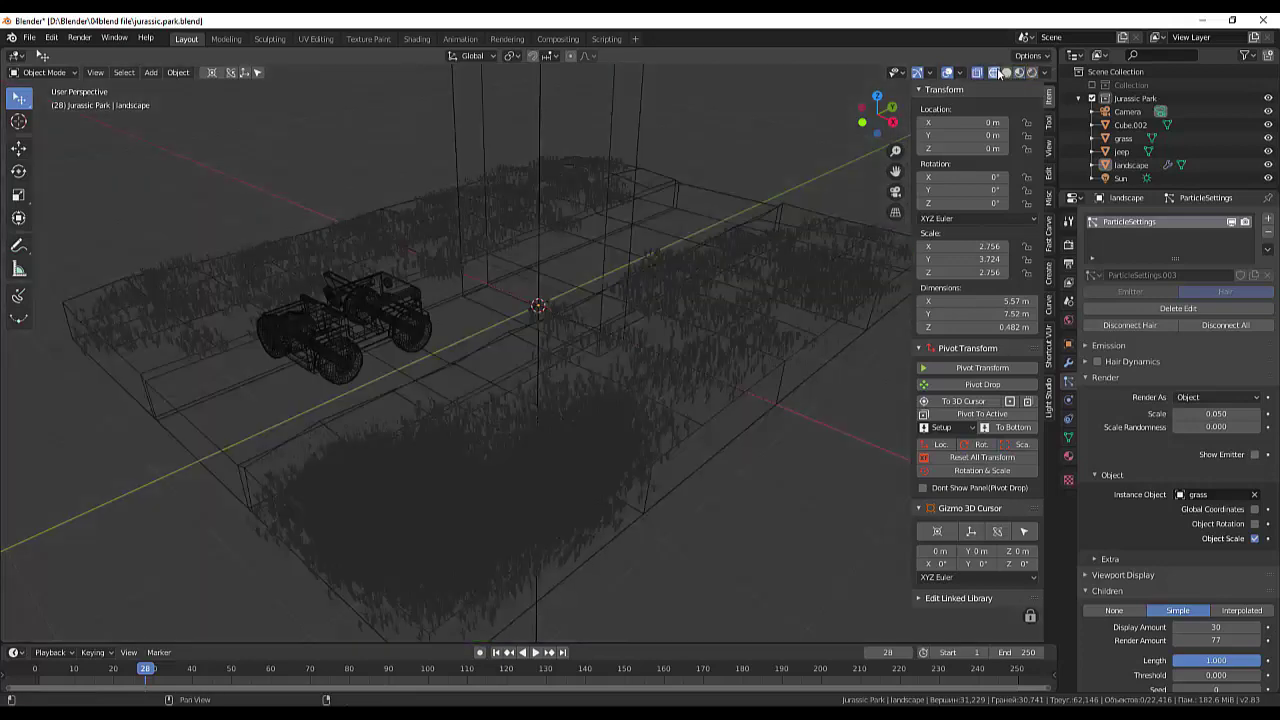
left_click(1005, 73)
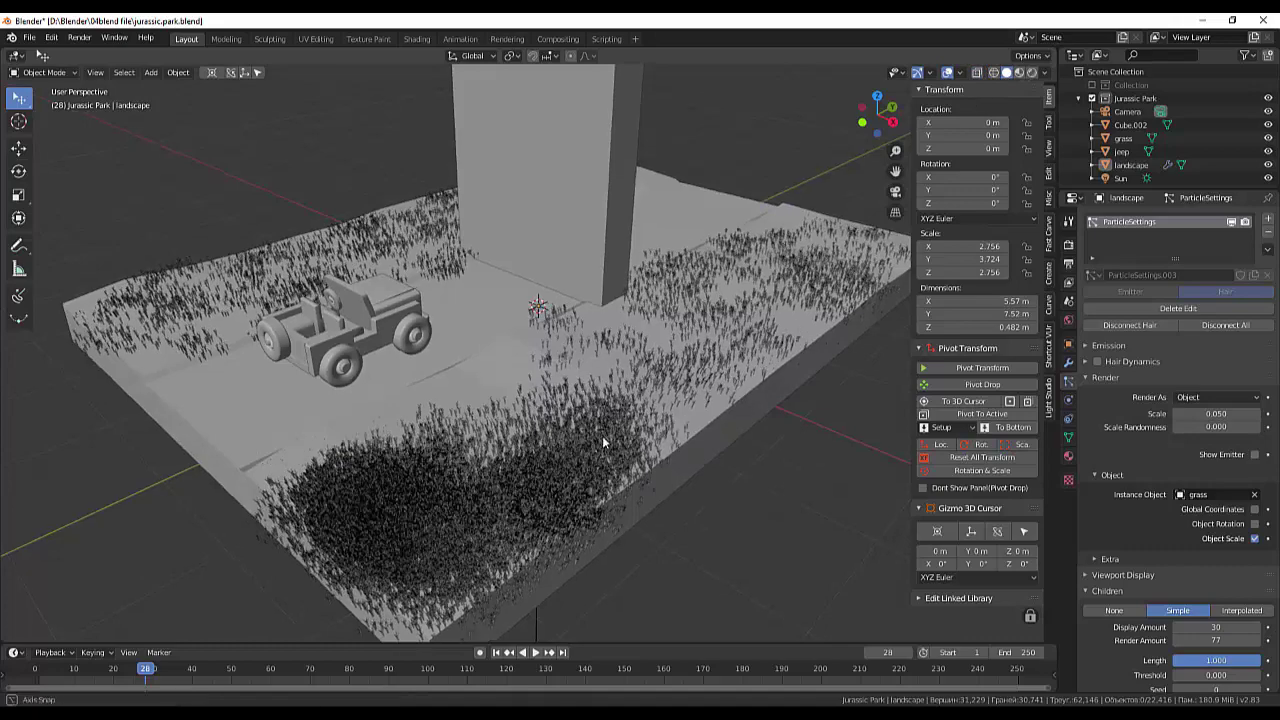
mouse_move(602, 435)
middle_mouse_down()
mouse_move(612, 417)
mouse_move(594, 433)
middle_mouse_up()
scroll(594, 434, "down", 3)
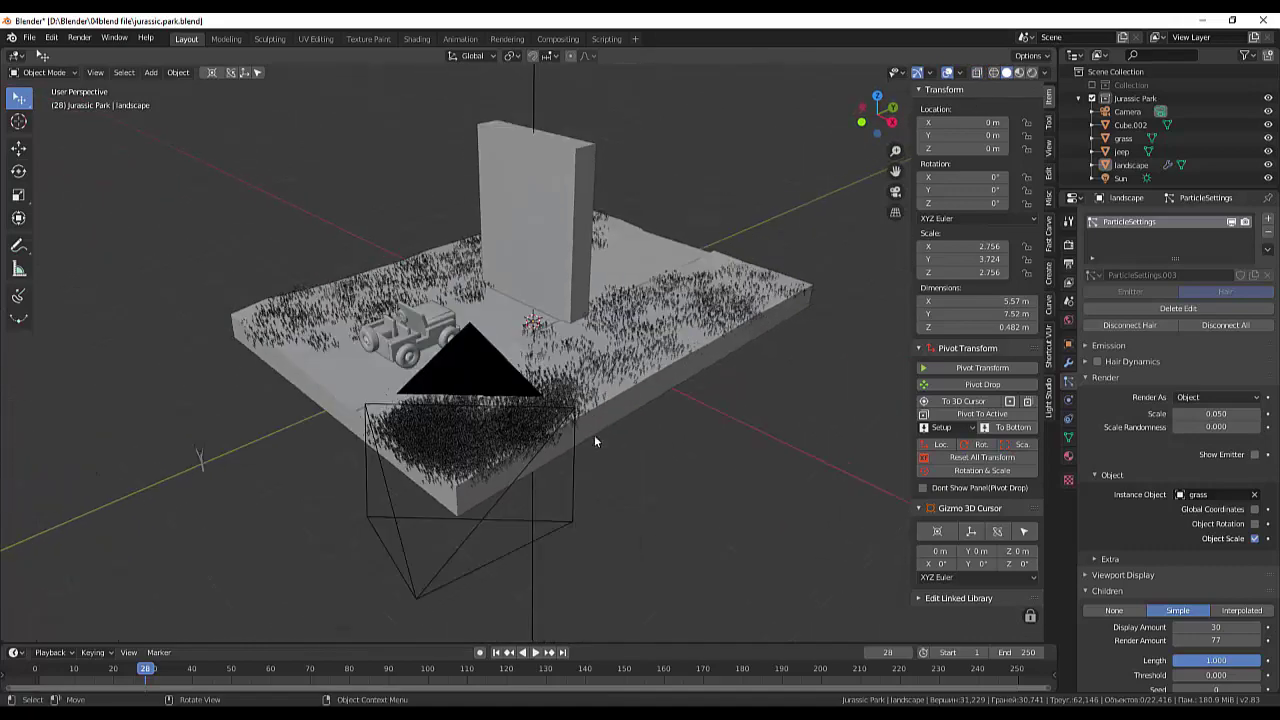
key("ctrl+z")
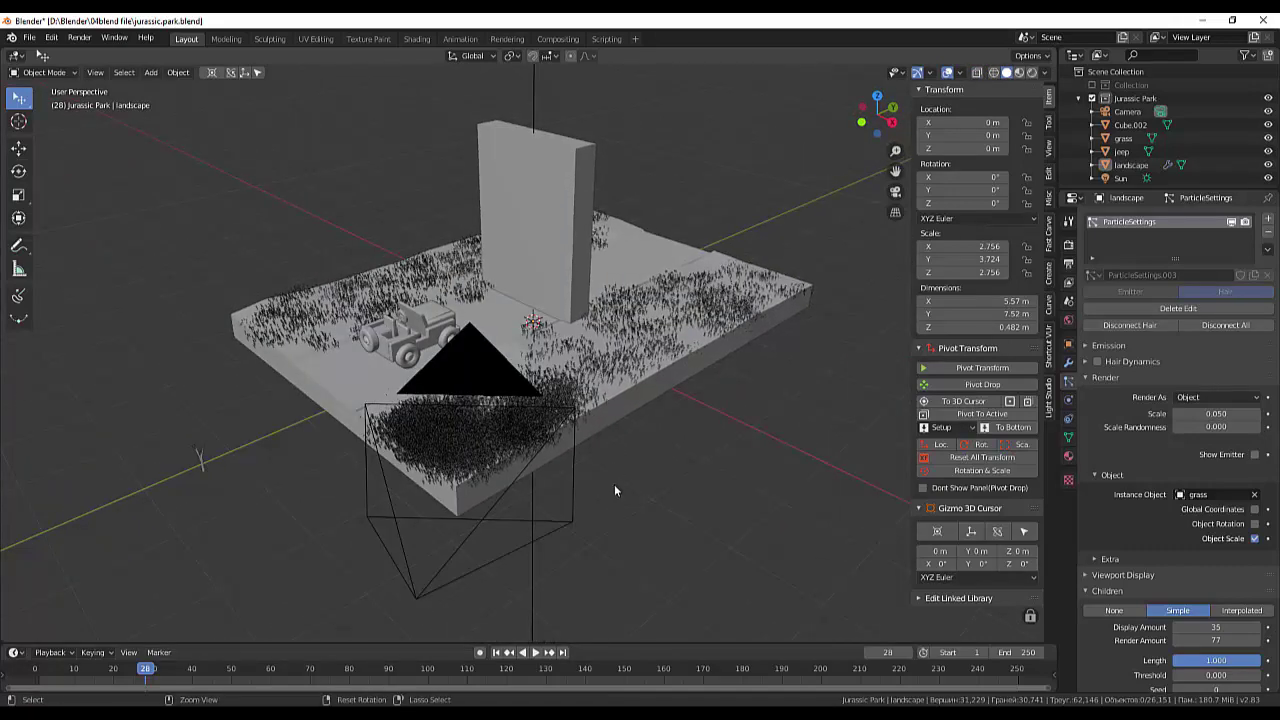
key("ctrl+Tab")
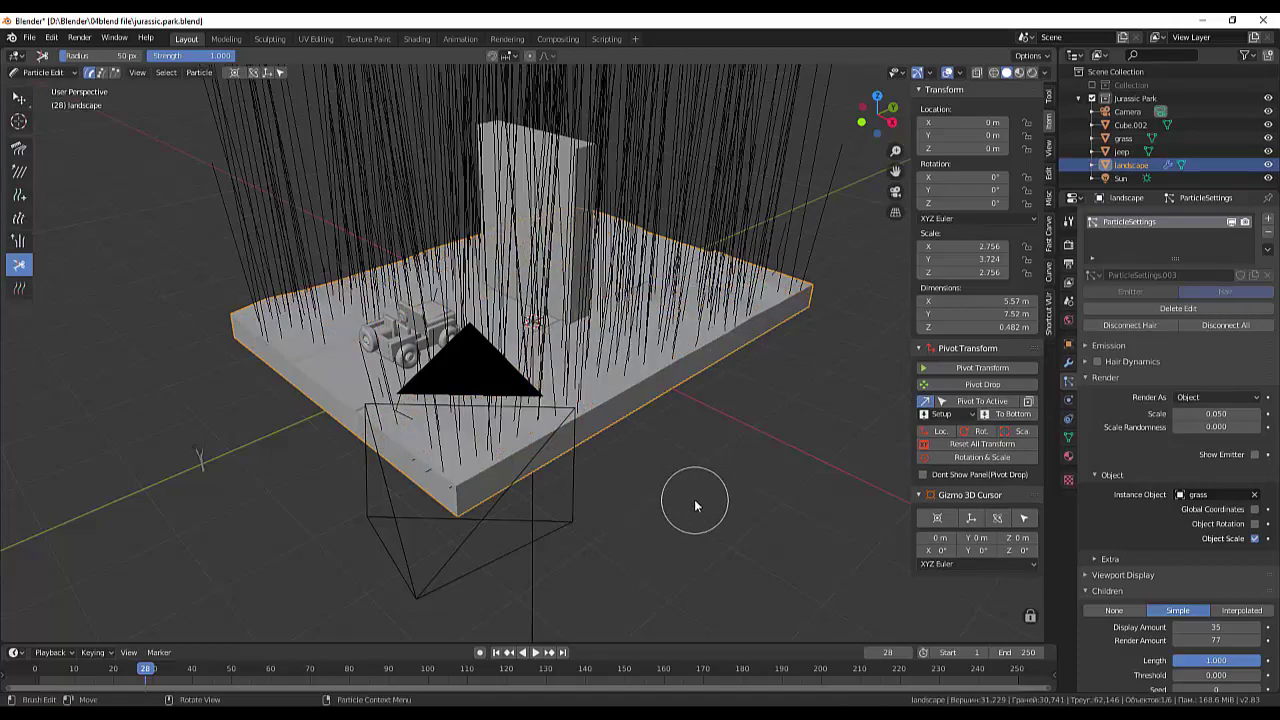
Add hair strands on the landscape's right side, front edge and left corner.
mouse_move(697, 505)
middle_mouse_down()
mouse_move(684, 518)
mouse_move(701, 528)
middle_mouse_up()
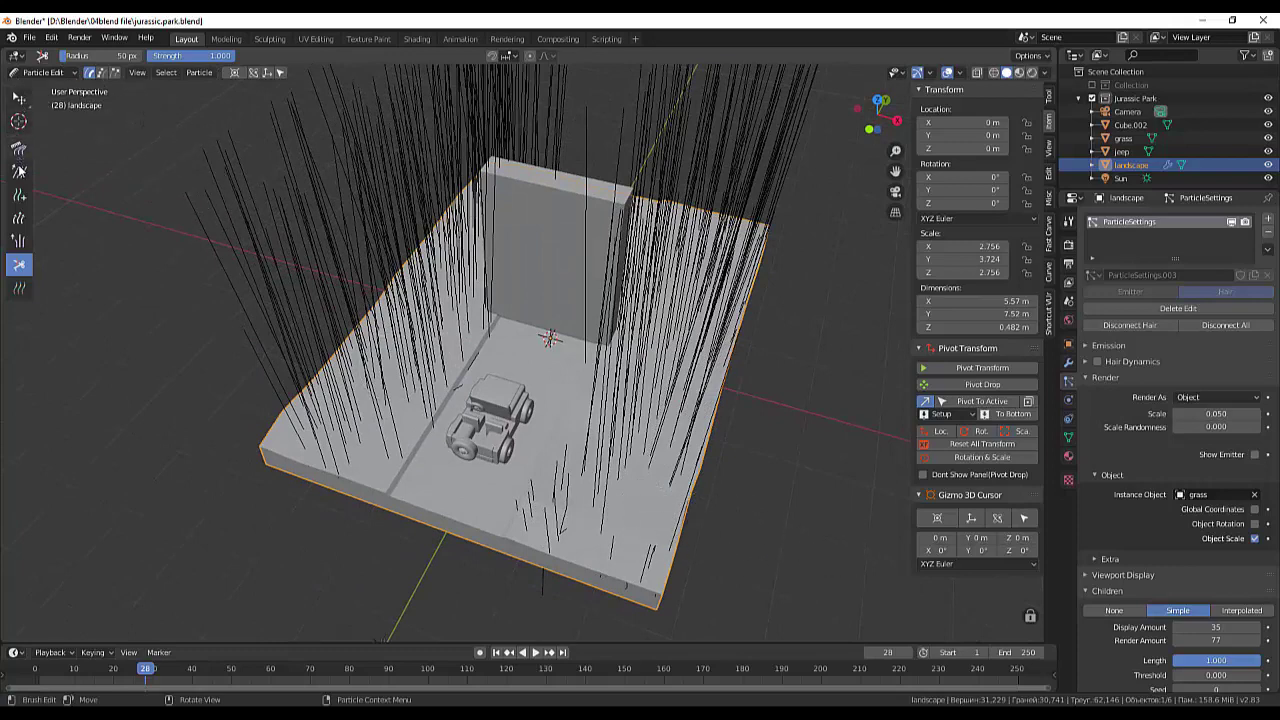
left_click(20, 196)
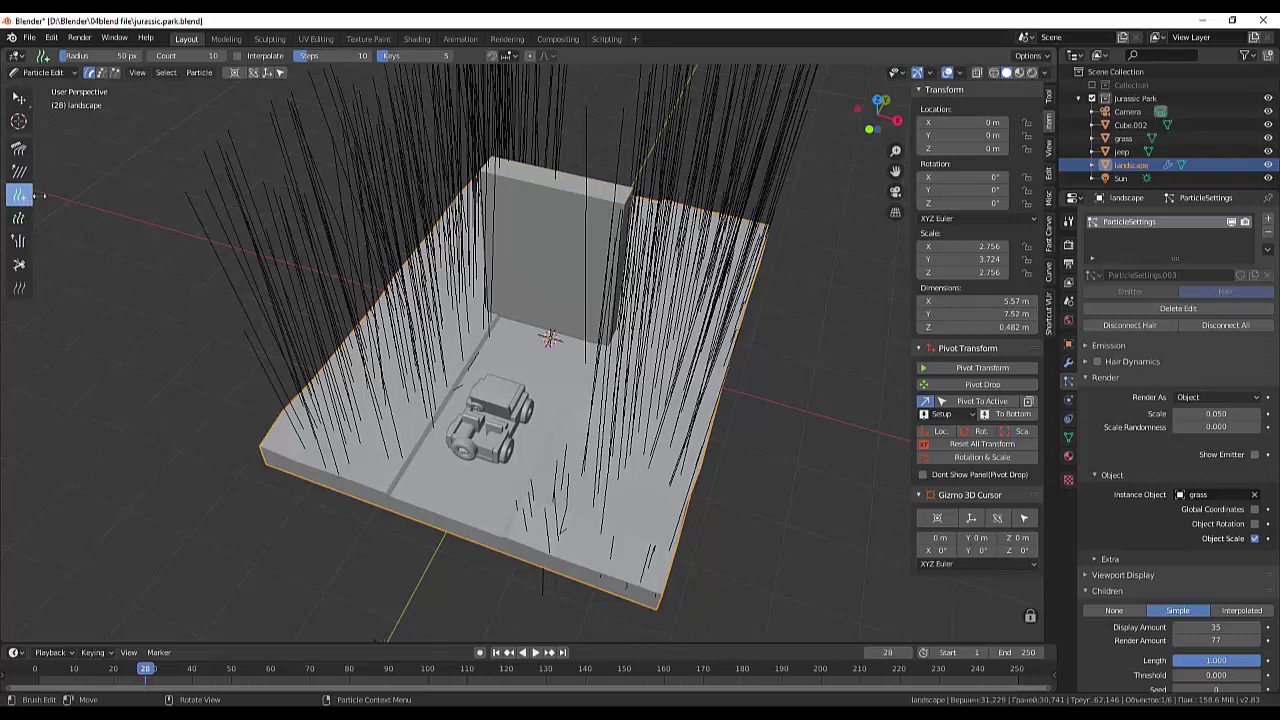
left_click(625, 495)
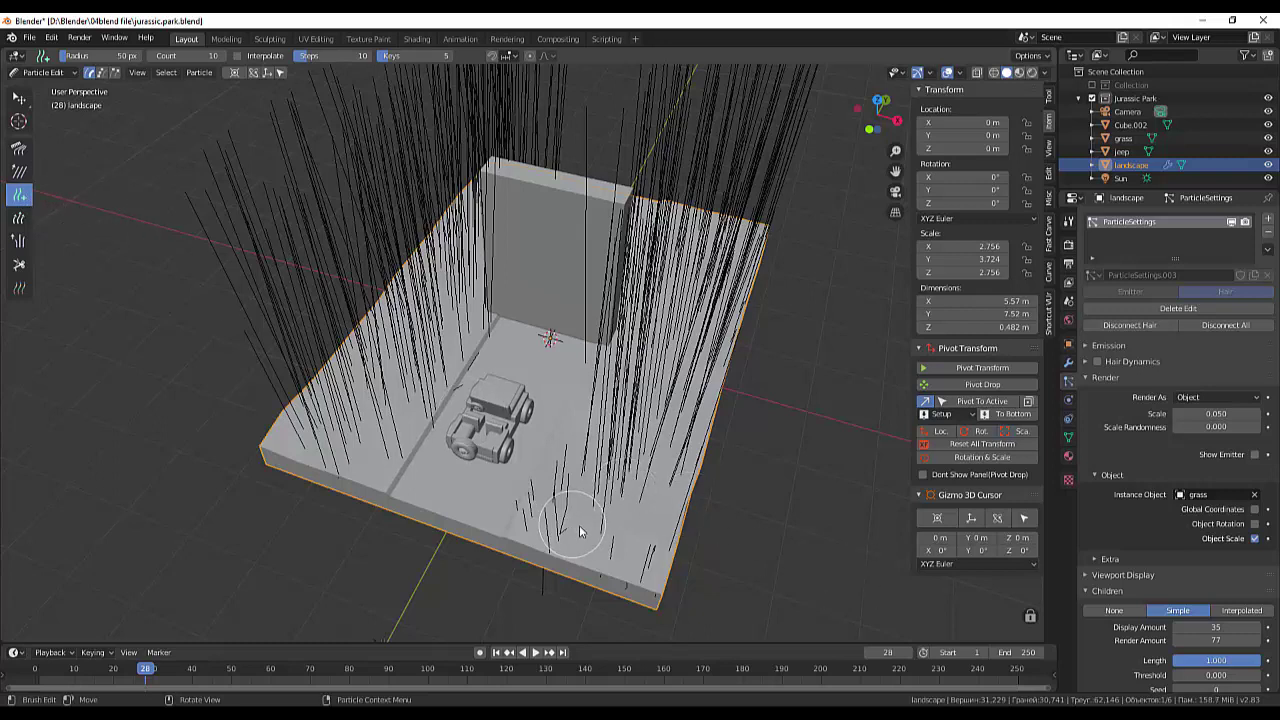
left_click(643, 514)
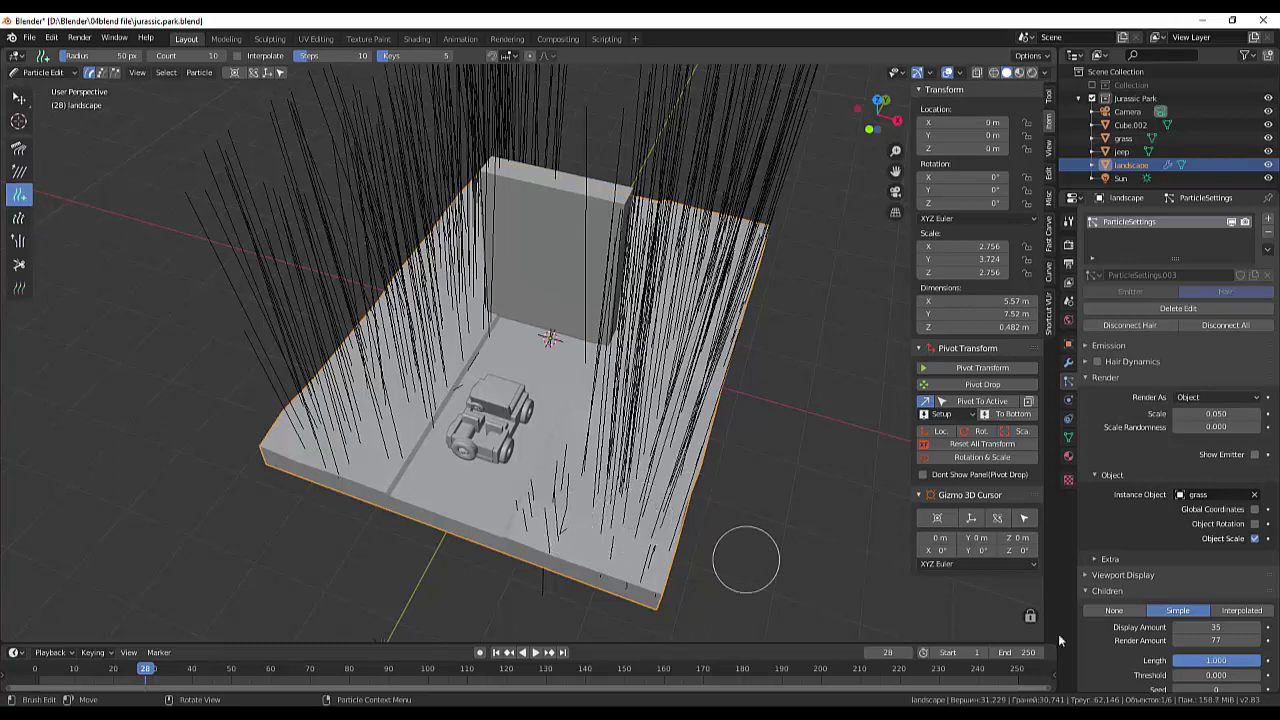
left_click(586, 529)
left_click(600, 575)
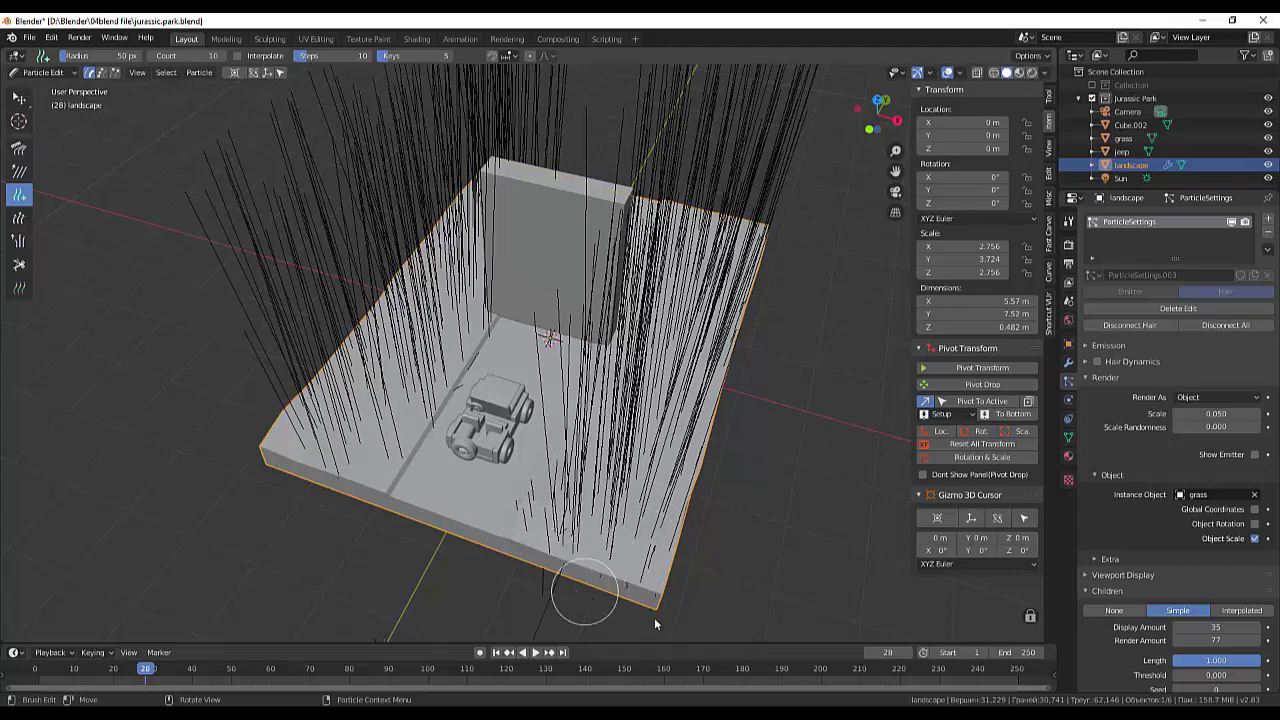
left_click(666, 530)
mouse_move(757, 515)
middle_mouse_down()
mouse_move(726, 444)
mouse_move(709, 464)
mouse_move(715, 400)
middle_mouse_up()
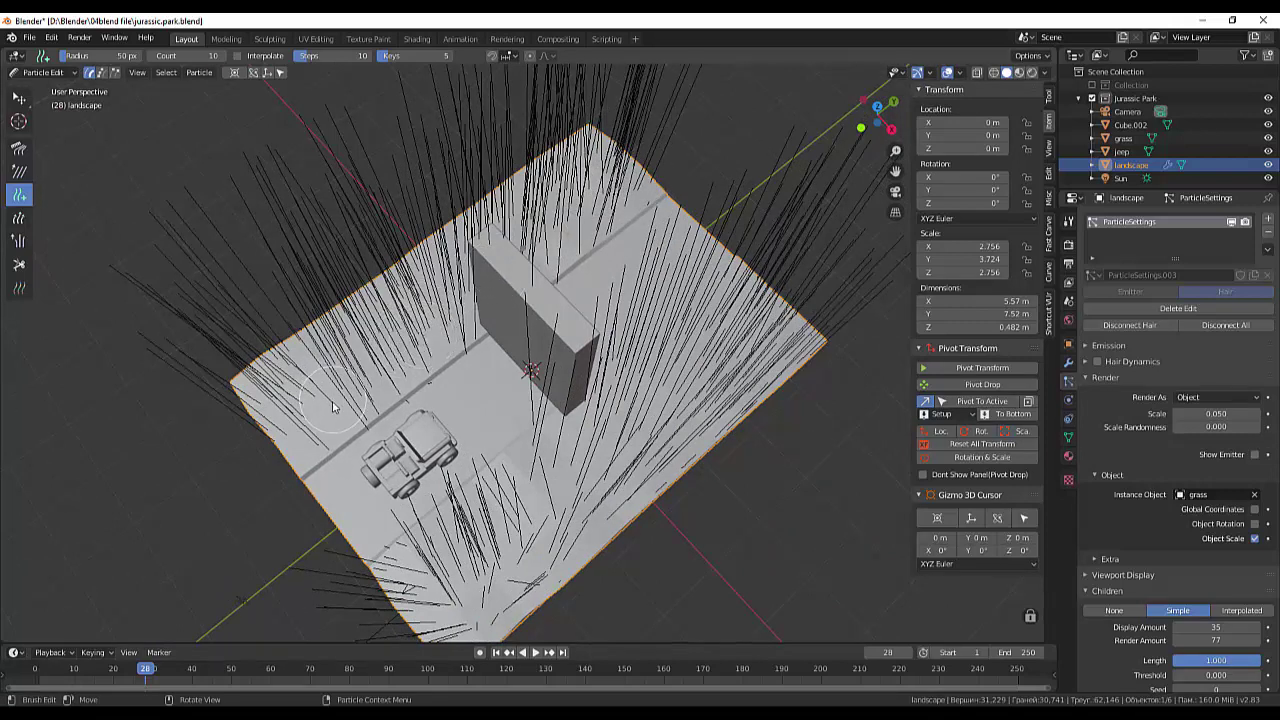
mouse_move(306, 429)
left_mouse_down()
mouse_move(285, 455)
mouse_move(426, 362)
left_mouse_up()
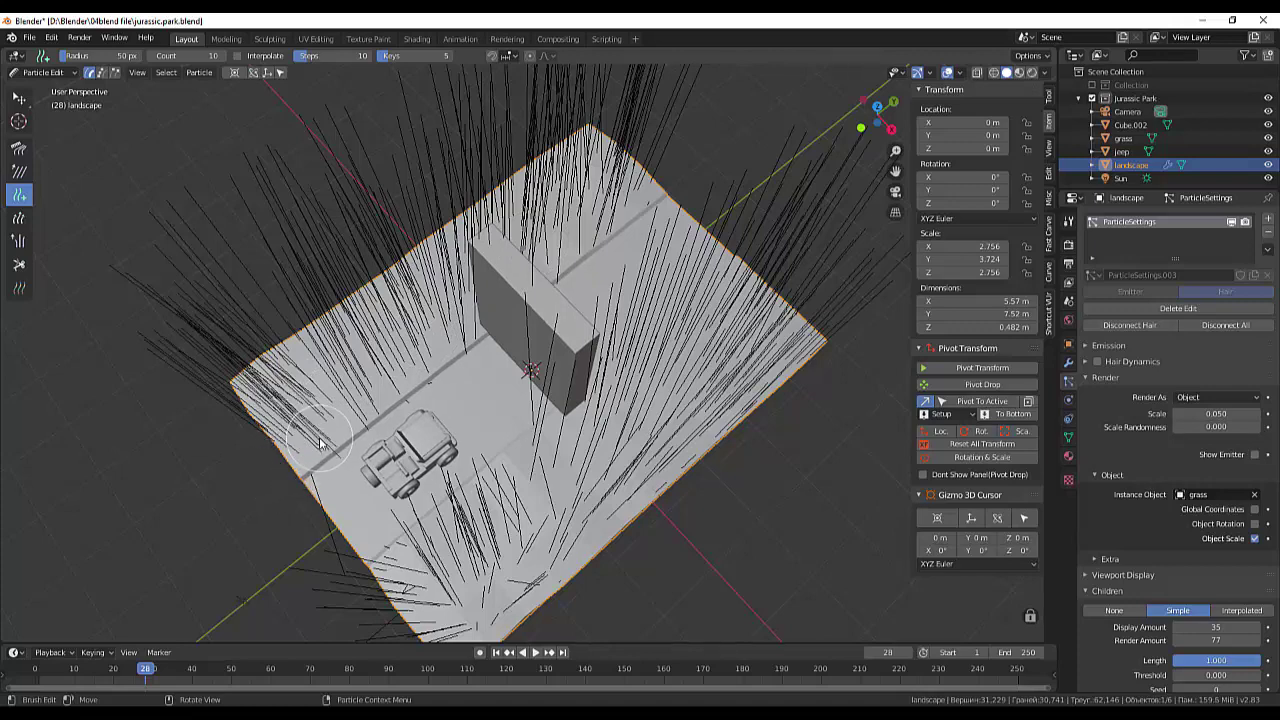
Select the Cut brush, then go back to Object Mode to view the grass.
middle_click_drag(853, 415, 831, 420)
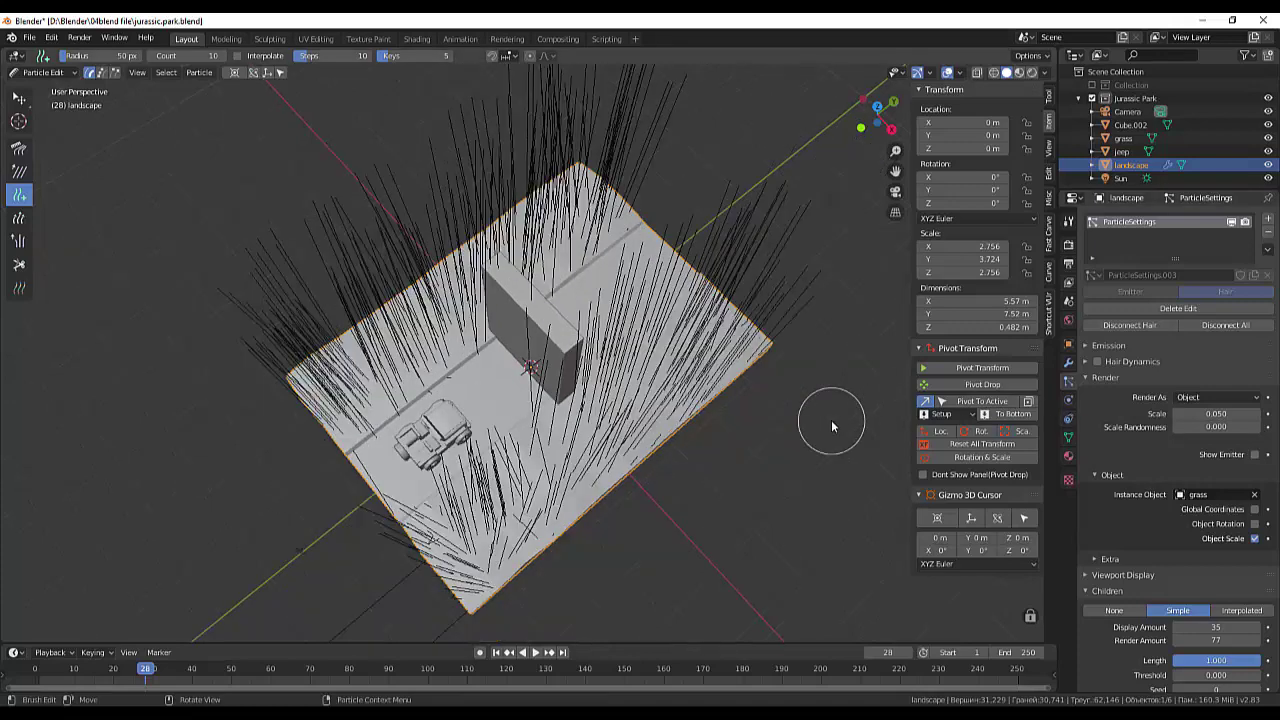
mouse_move(581, 474)
middle_mouse_down()
mouse_move(766, 520)
mouse_move(537, 473)
middle_mouse_up()
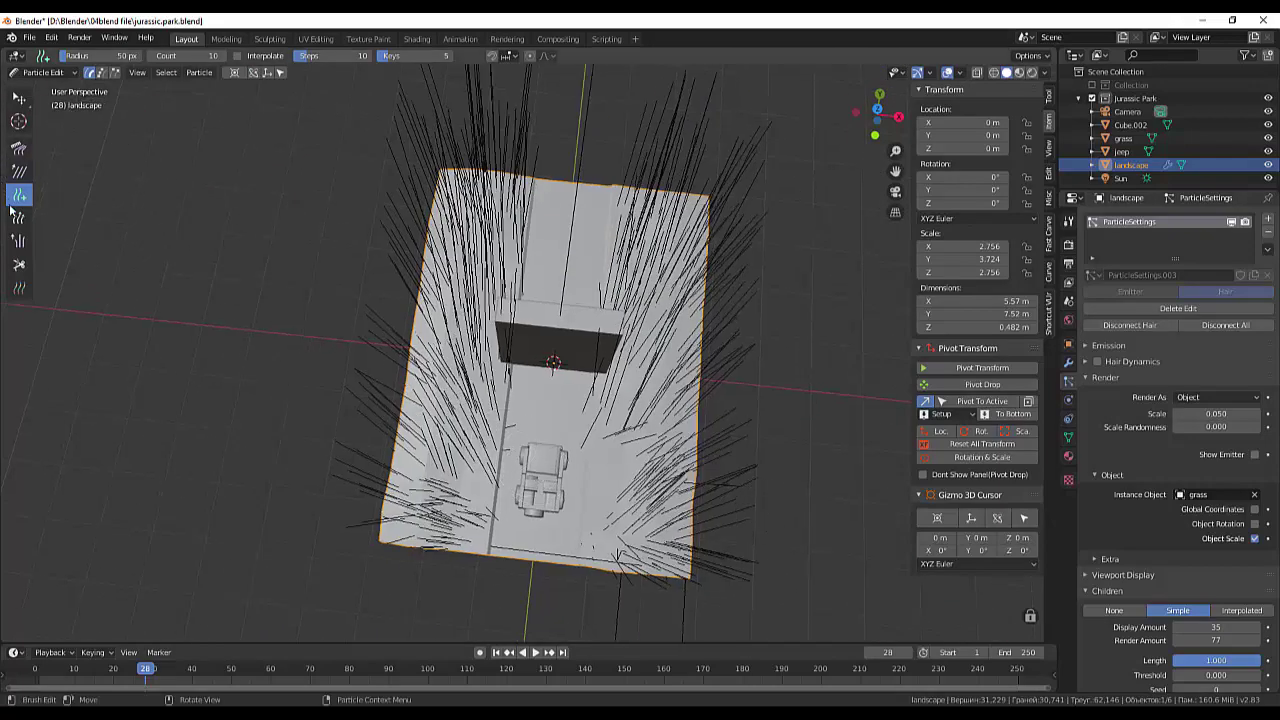
left_click(18, 267)
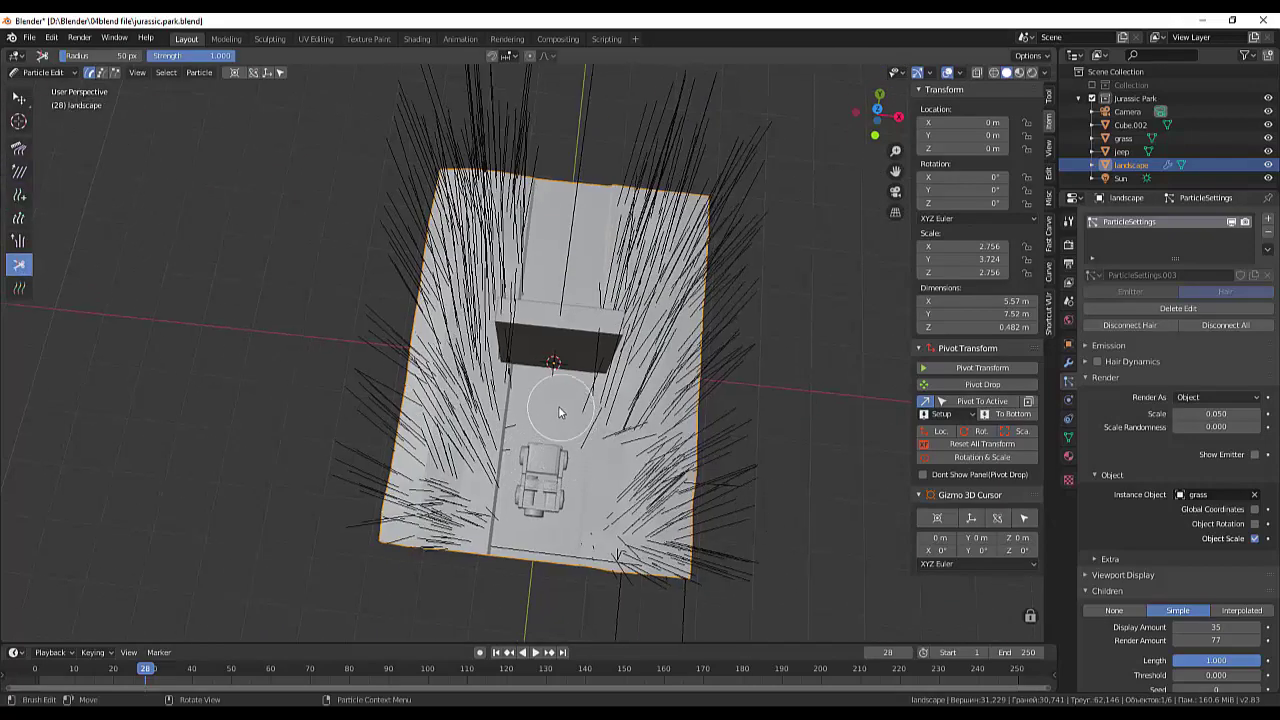
middle_click_drag(888, 476, 827, 412)
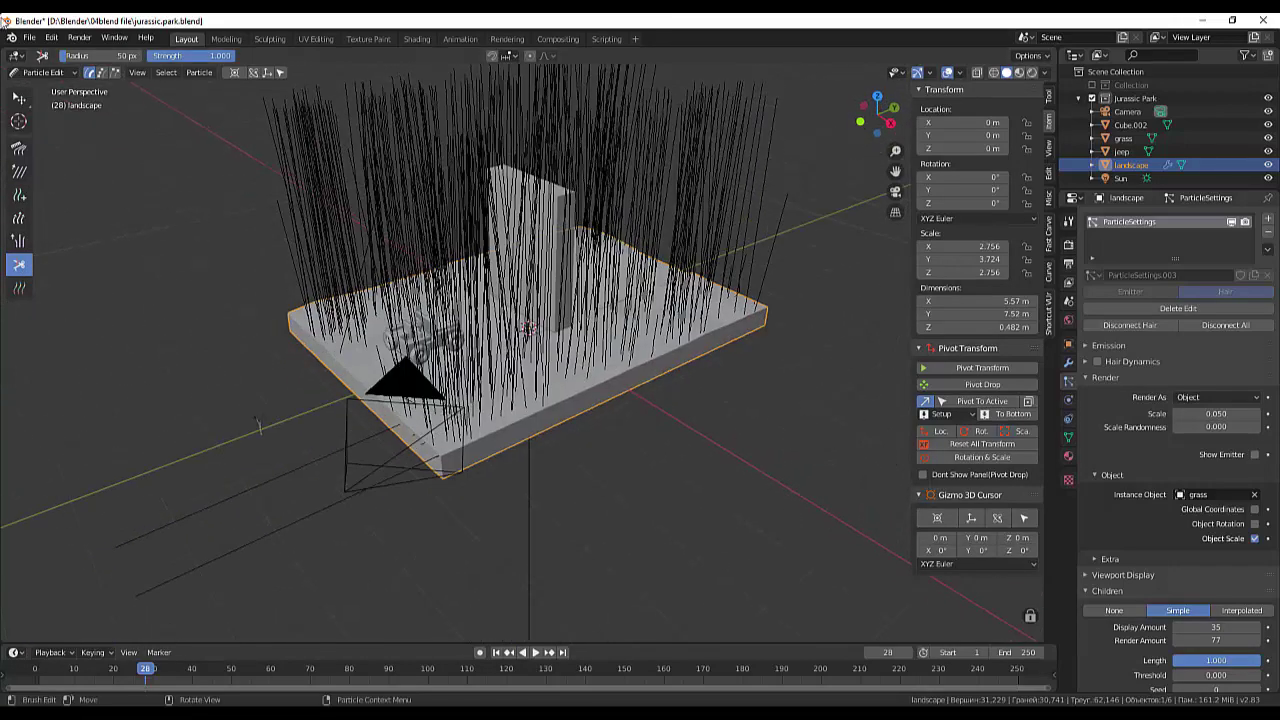
left_click(24, 74)
left_click(40, 89)
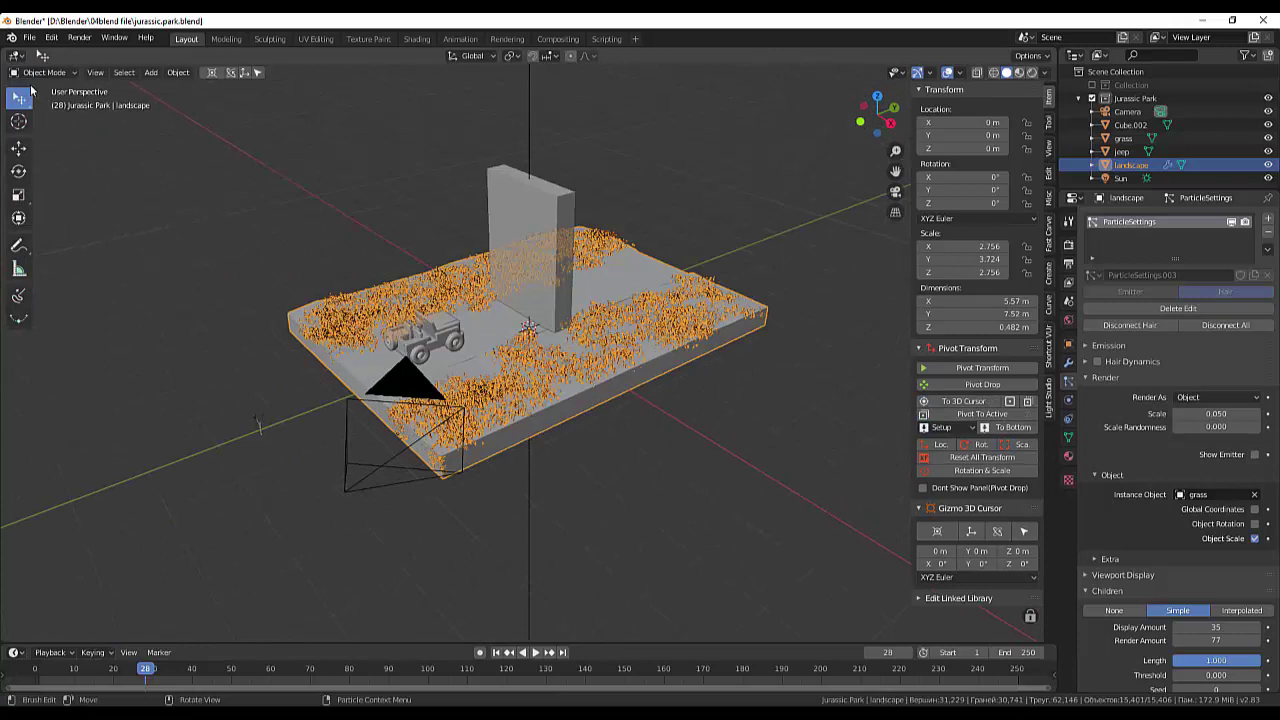
mouse_move(451, 432)
middle_mouse_down()
mouse_move(493, 456)
mouse_move(483, 425)
middle_mouse_up()
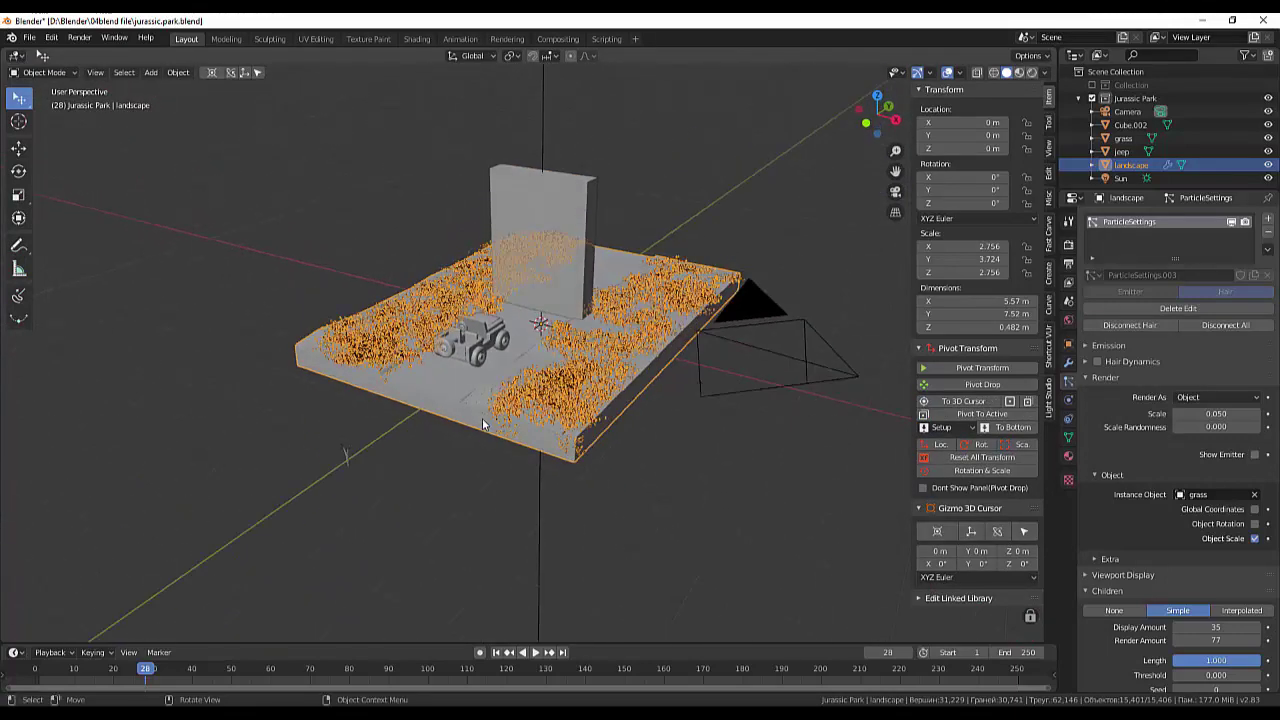
scroll(550, 428, "up", 3)
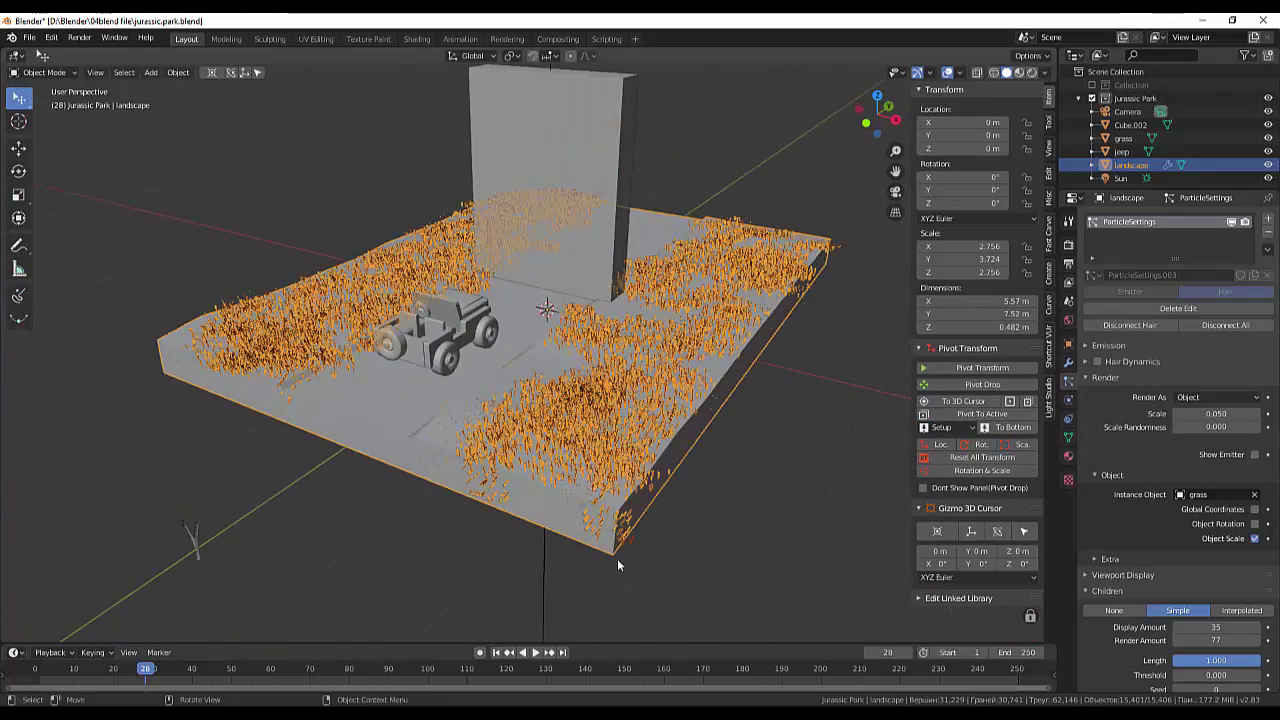
Toggle Particle Edit back to Object Mode, then display the landscape's Material.008 settings.
left_click(40, 72)
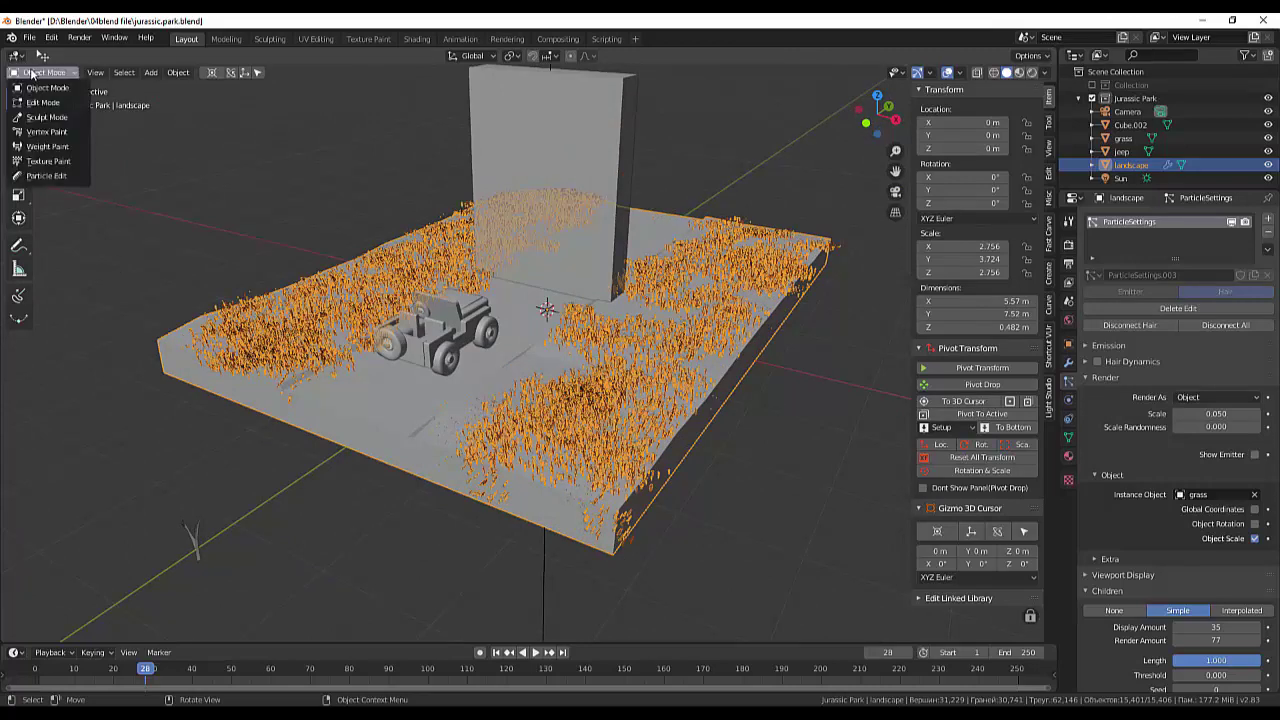
left_click(40, 176)
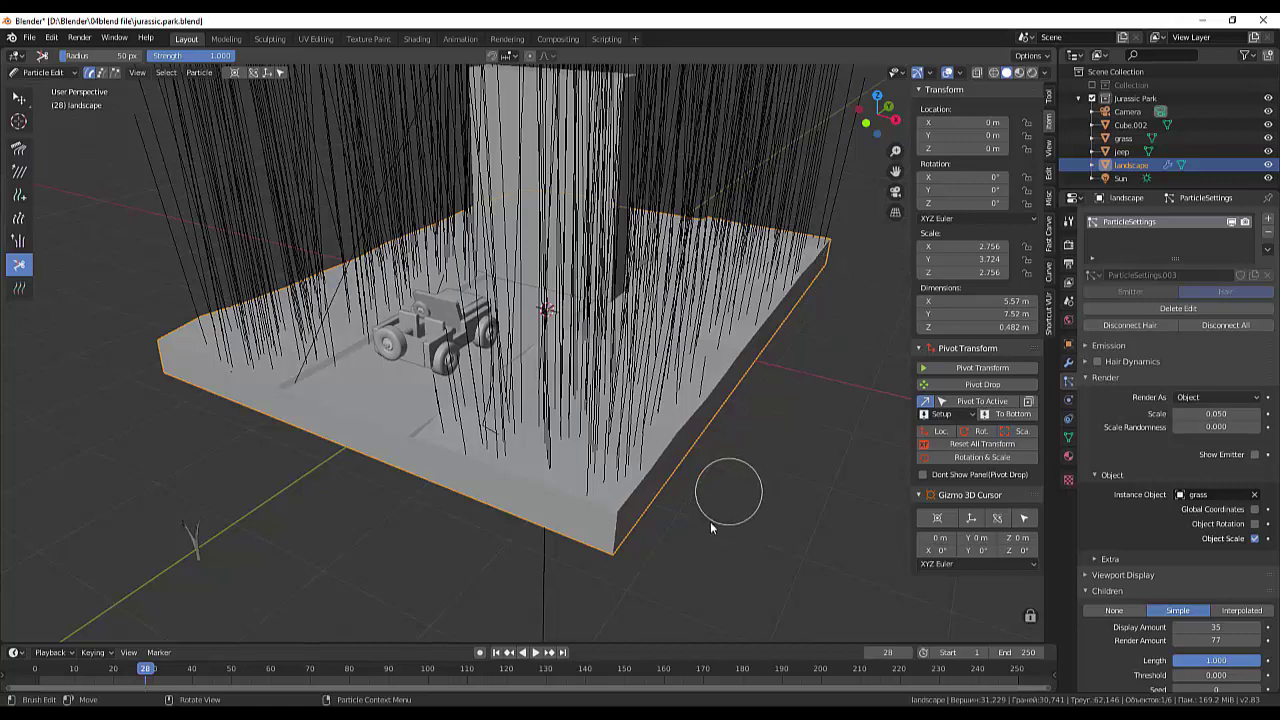
left_click(28, 72)
left_click(30, 87)
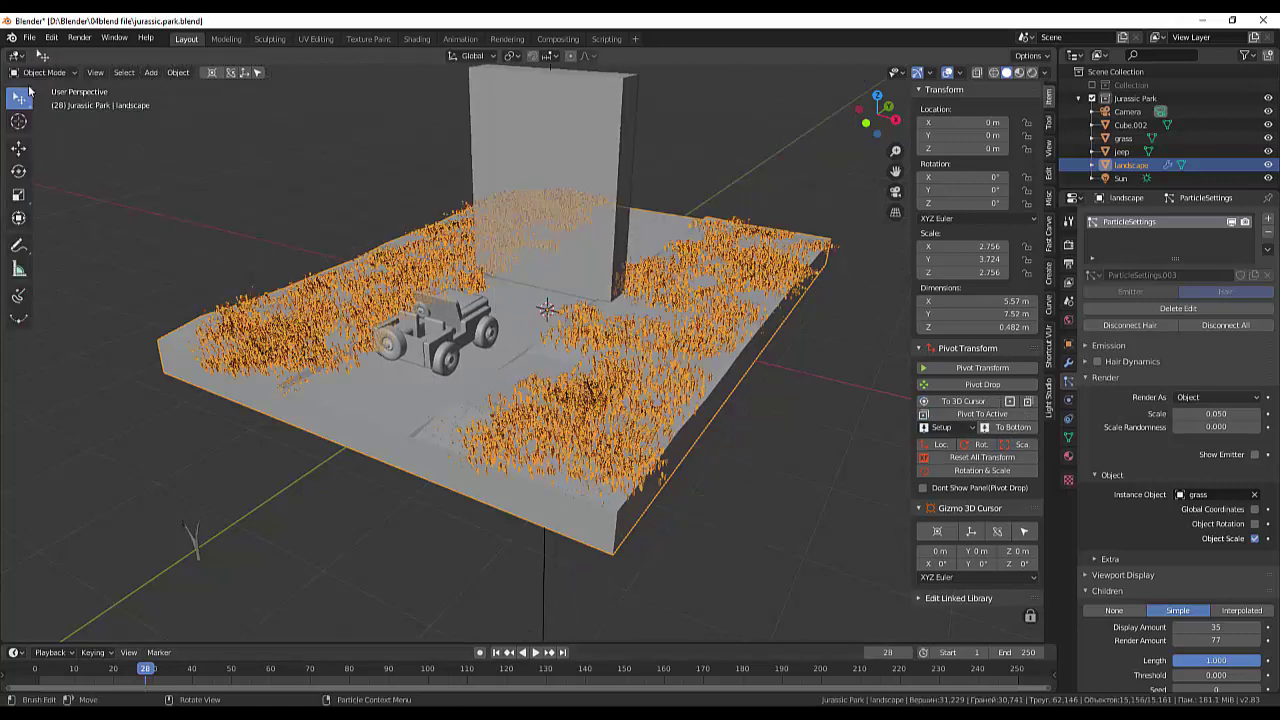
left_click(29, 92)
mouse_move(609, 493)
middle_mouse_down()
mouse_move(640, 538)
mouse_move(618, 490)
middle_mouse_up()
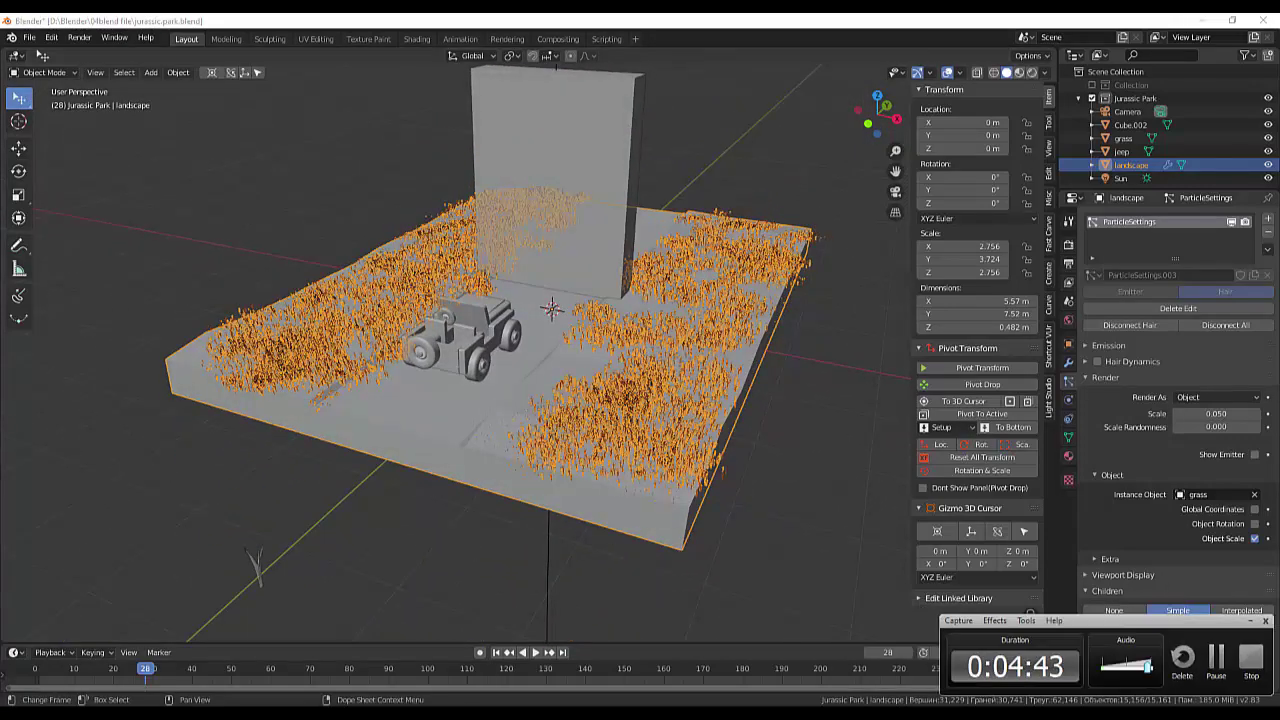
left_click(1218, 674)
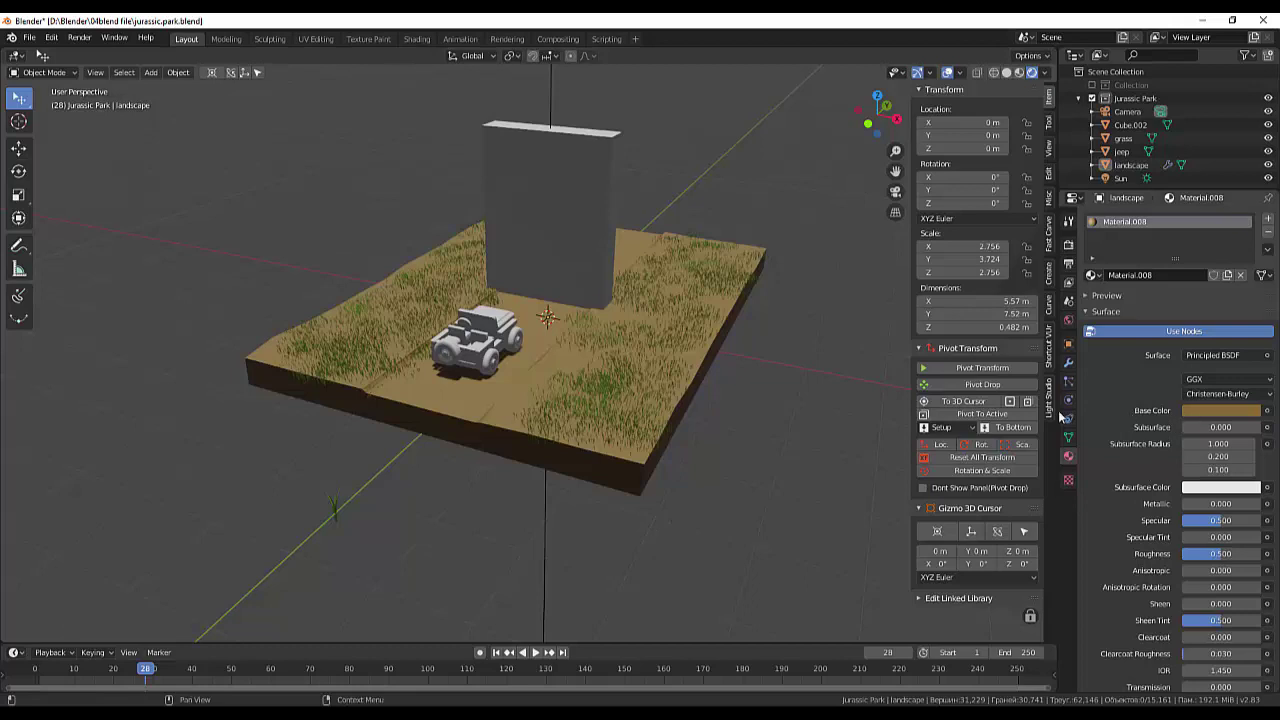
Change the landscape's base colour to a yellow-brown tone and fine-tune its brightness.
left_click(500, 433)
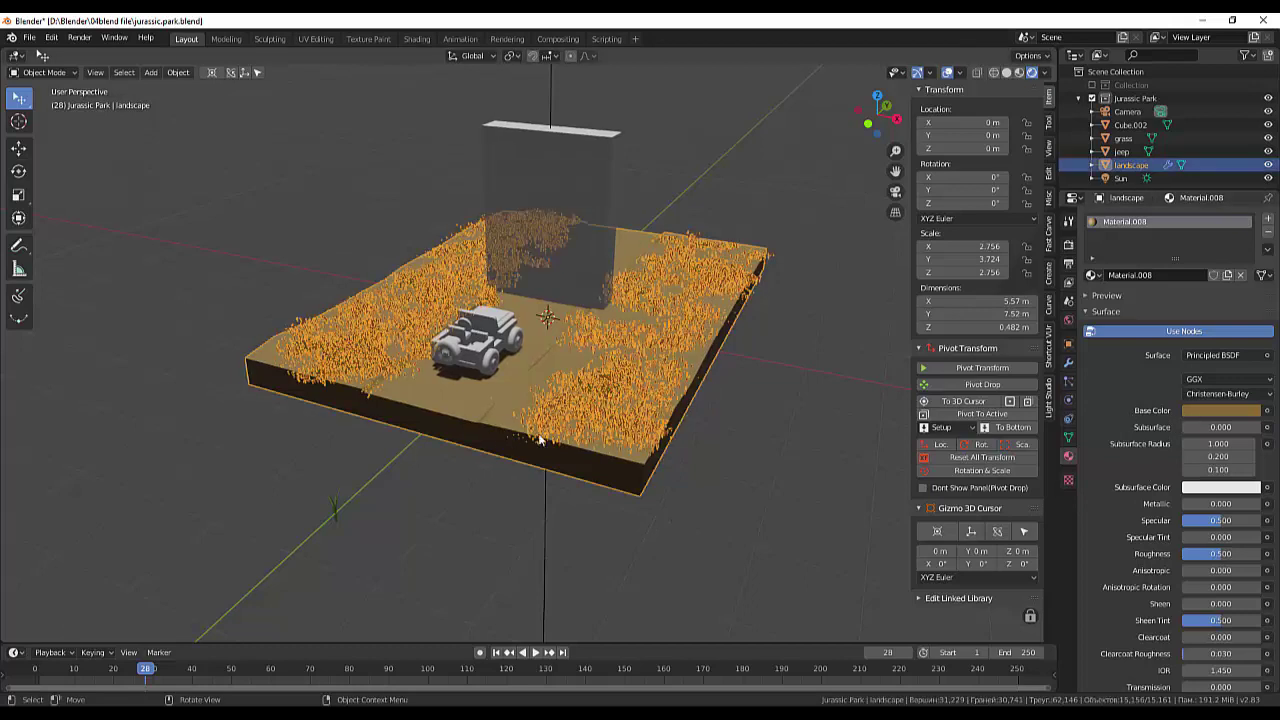
left_click(1198, 409)
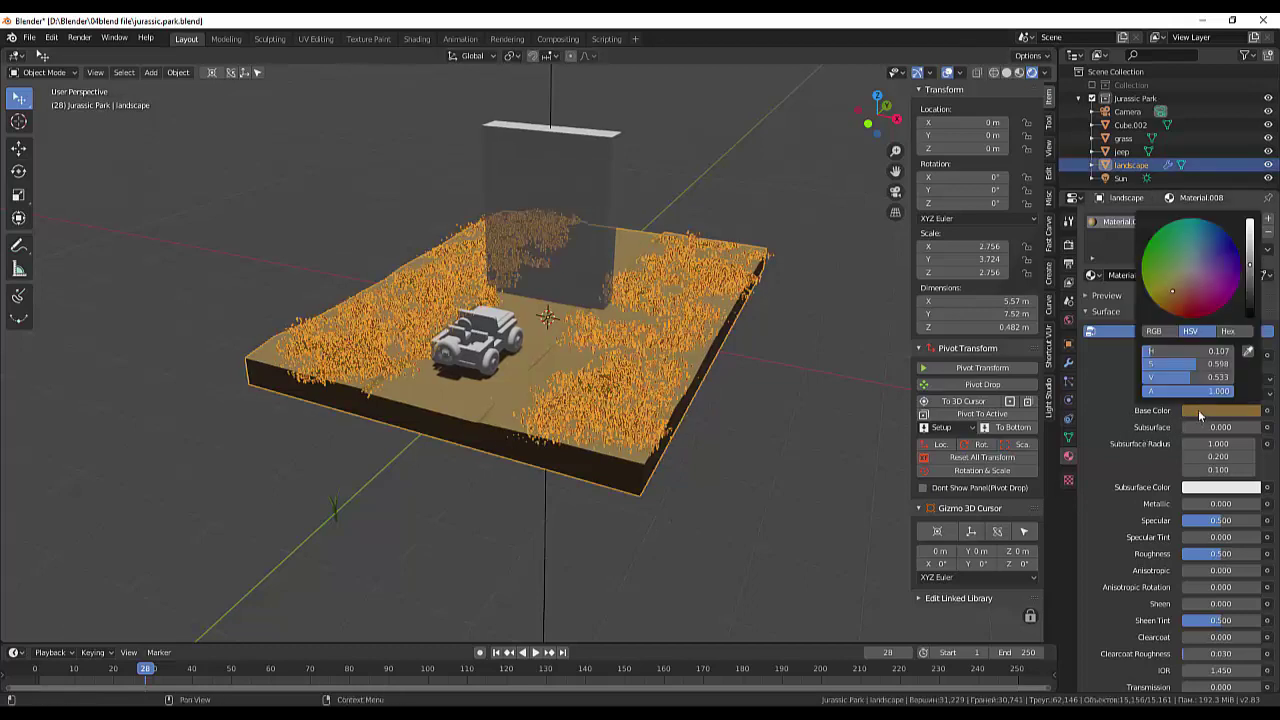
left_click(1165, 280)
left_click_drag(1164, 279, 1165, 295)
left_click_drag(1248, 270, 1249, 263)
Make the grass Material.007 base colour a deeper saturated green (HSV 0.271, 0.996, 0.473).
left_click(1123, 138)
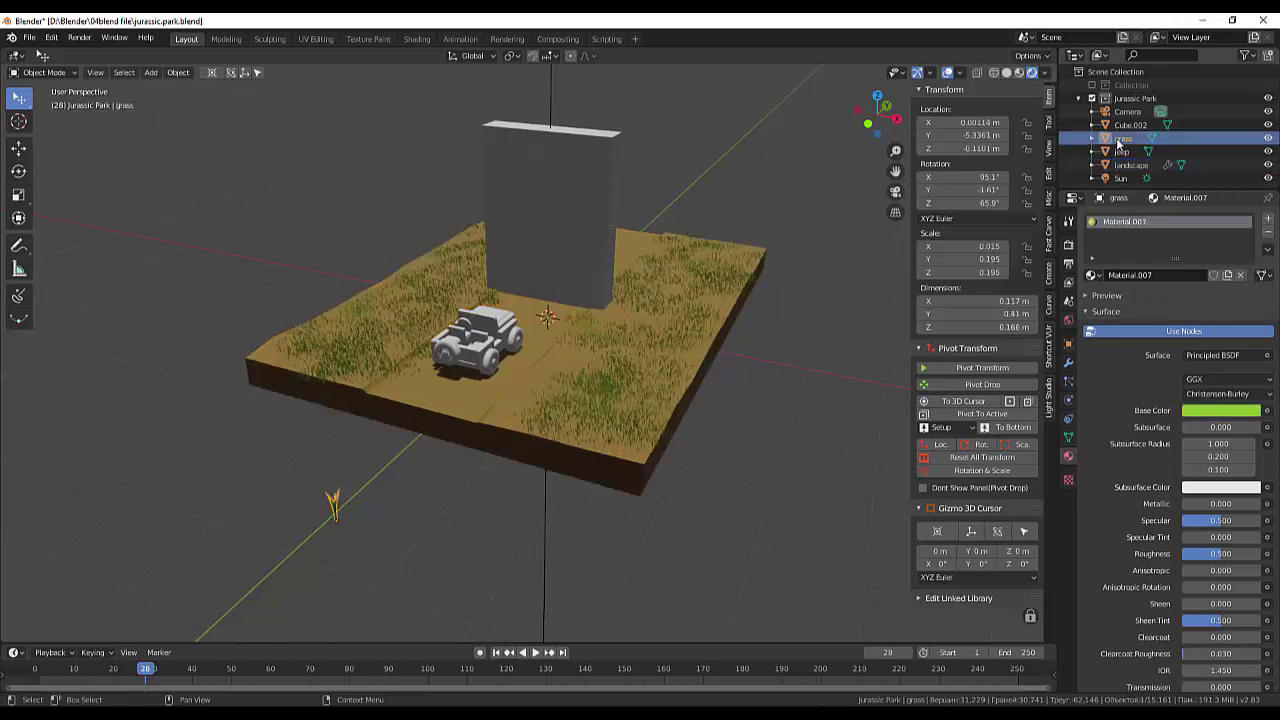
left_click(1223, 414)
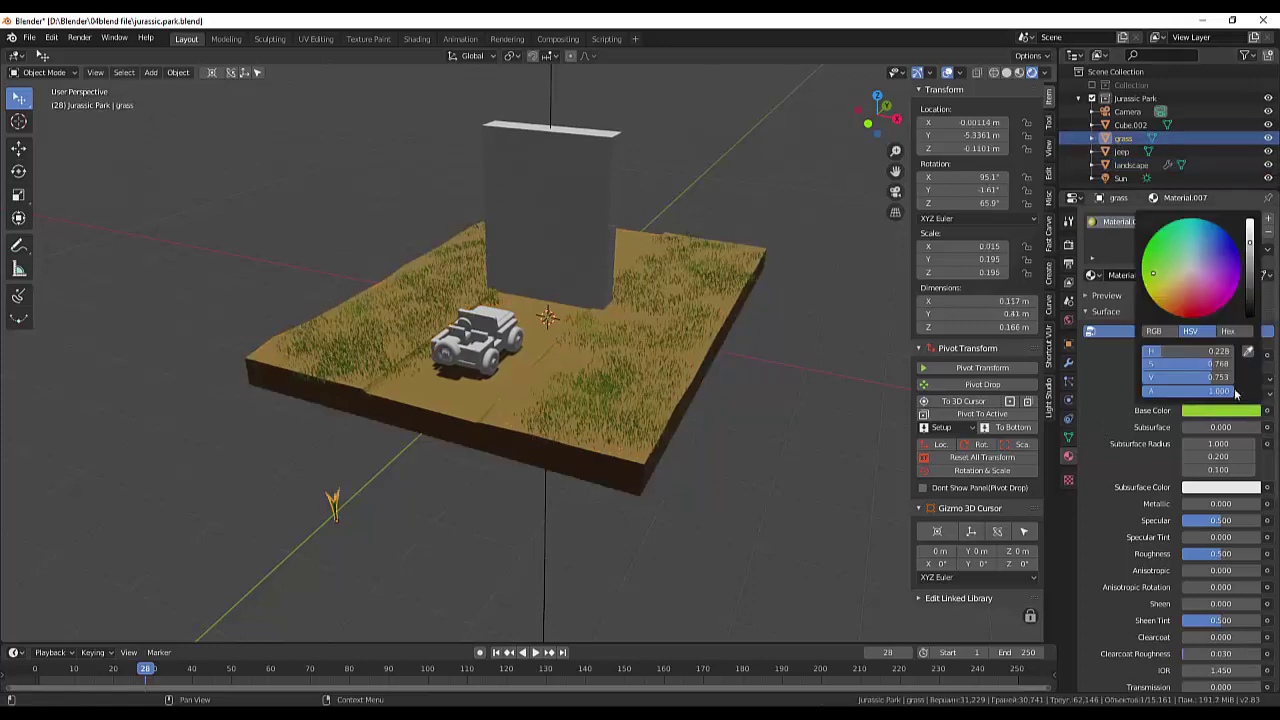
left_click_drag(1159, 268, 1145, 262)
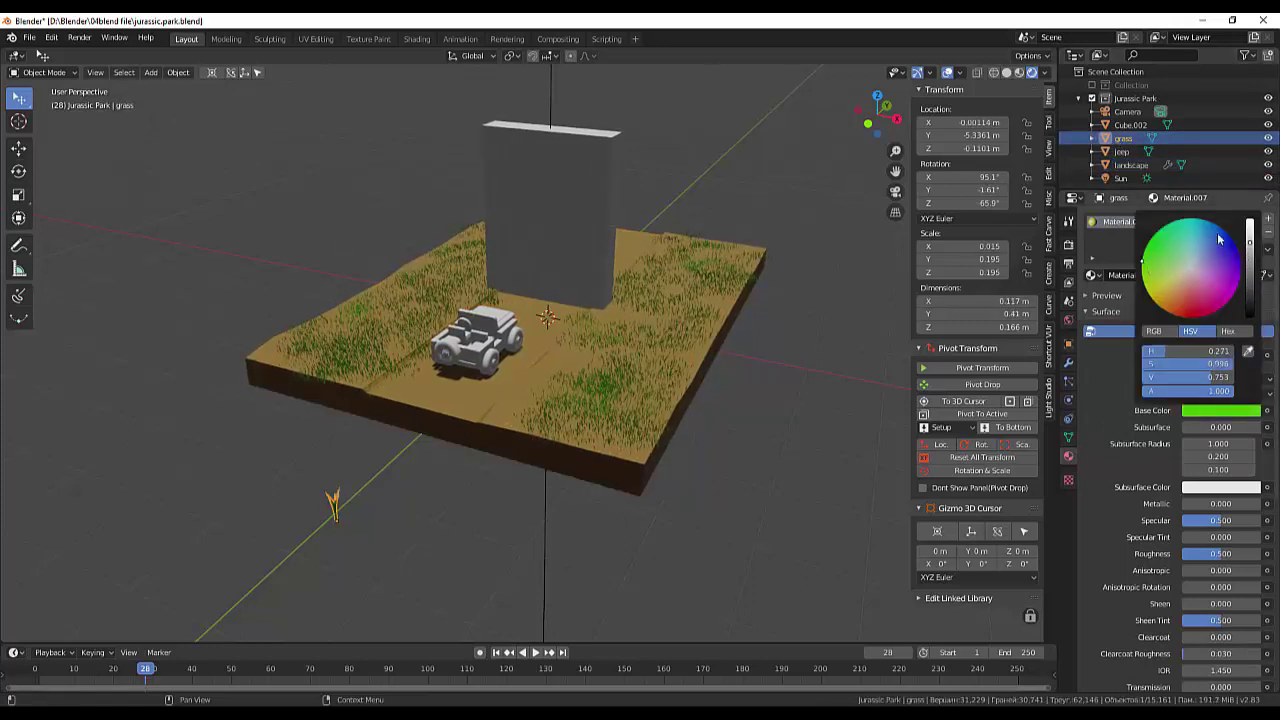
left_click_drag(1249, 245, 1250, 258)
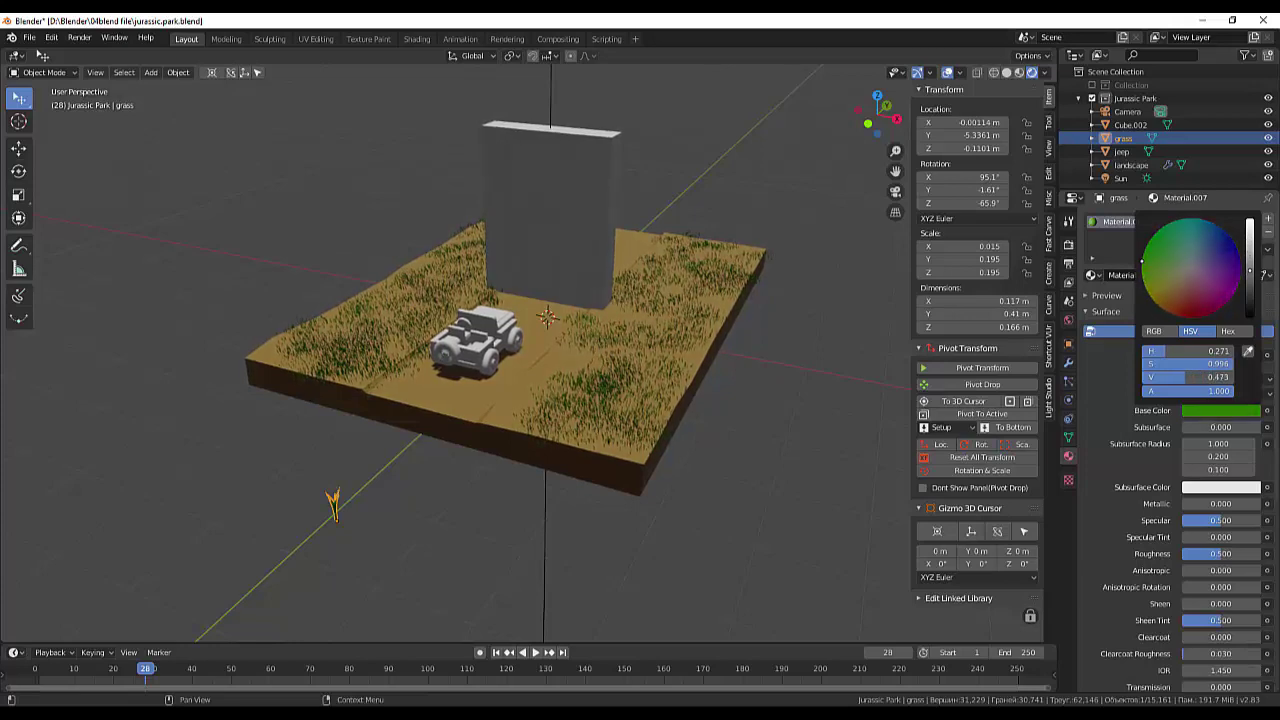
left_click(821, 460)
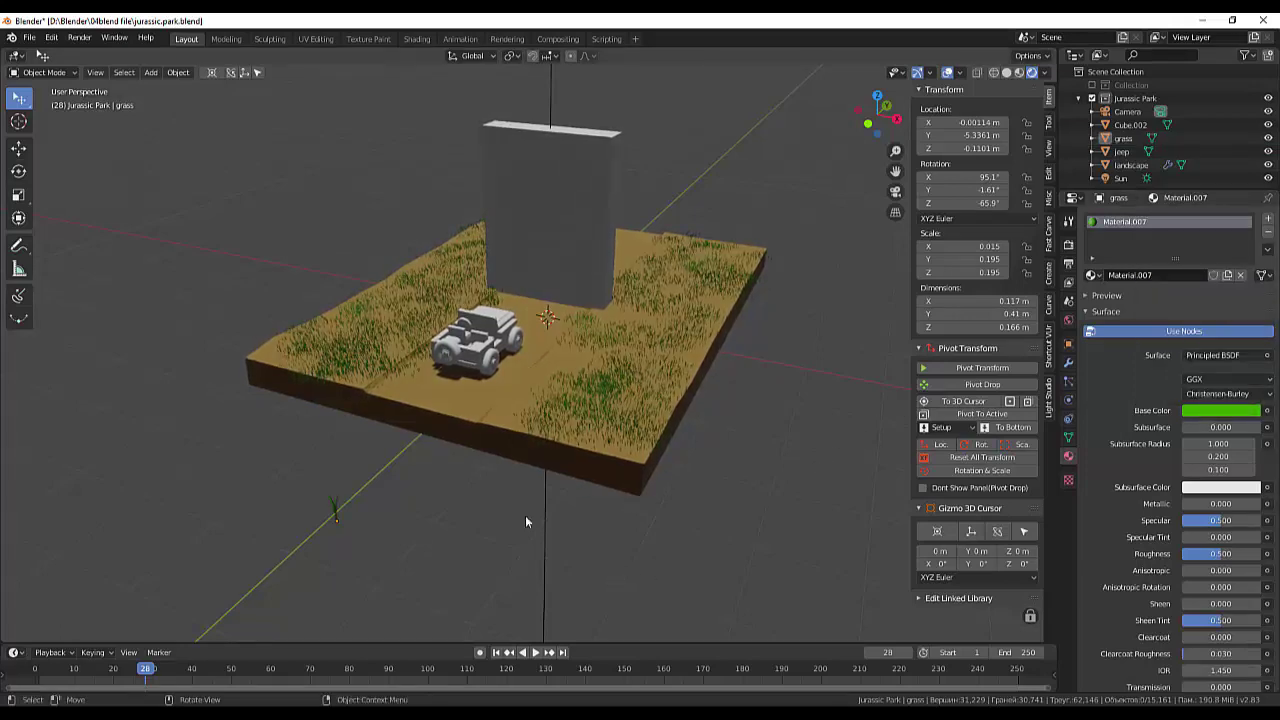
middle_click_drag(525, 515, 531, 458)
scroll(531, 458, "up", 5)
scroll(574, 495, "down", 4)
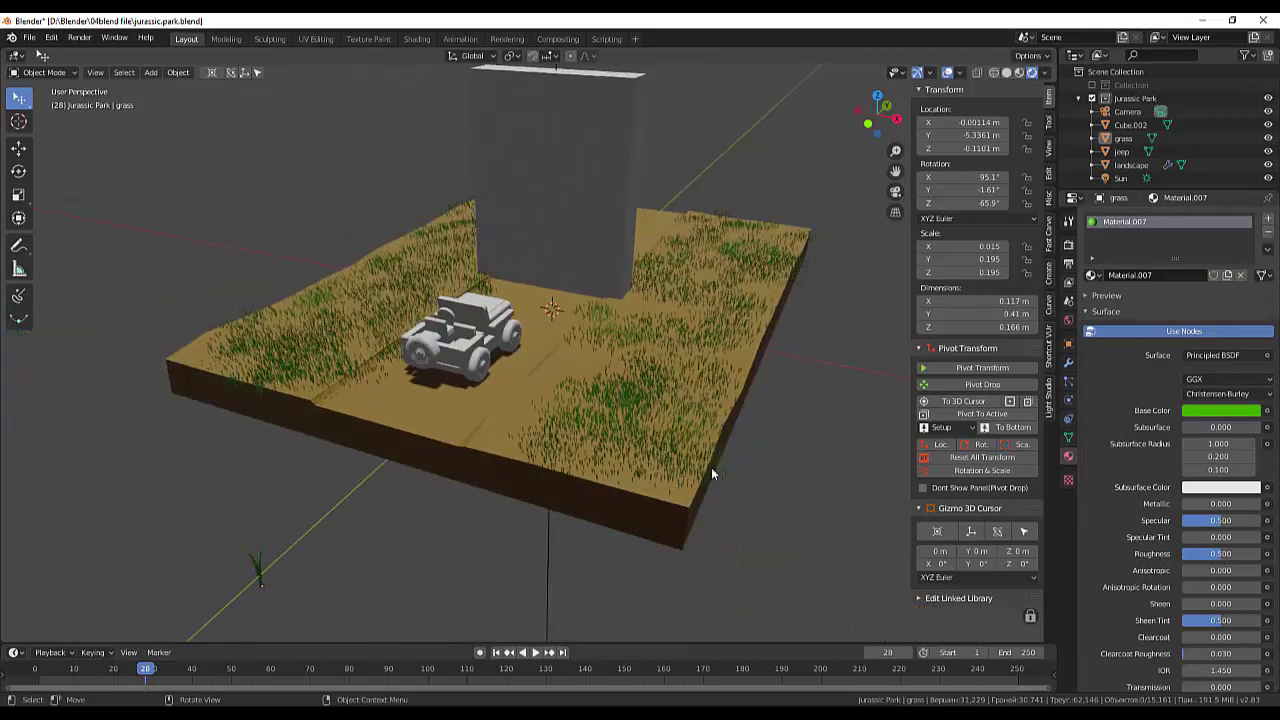
scroll(712, 473, "down", 2)
mouse_move(702, 452)
middle_mouse_down()
mouse_move(715, 466)
mouse_move(701, 486)
middle_mouse_up()
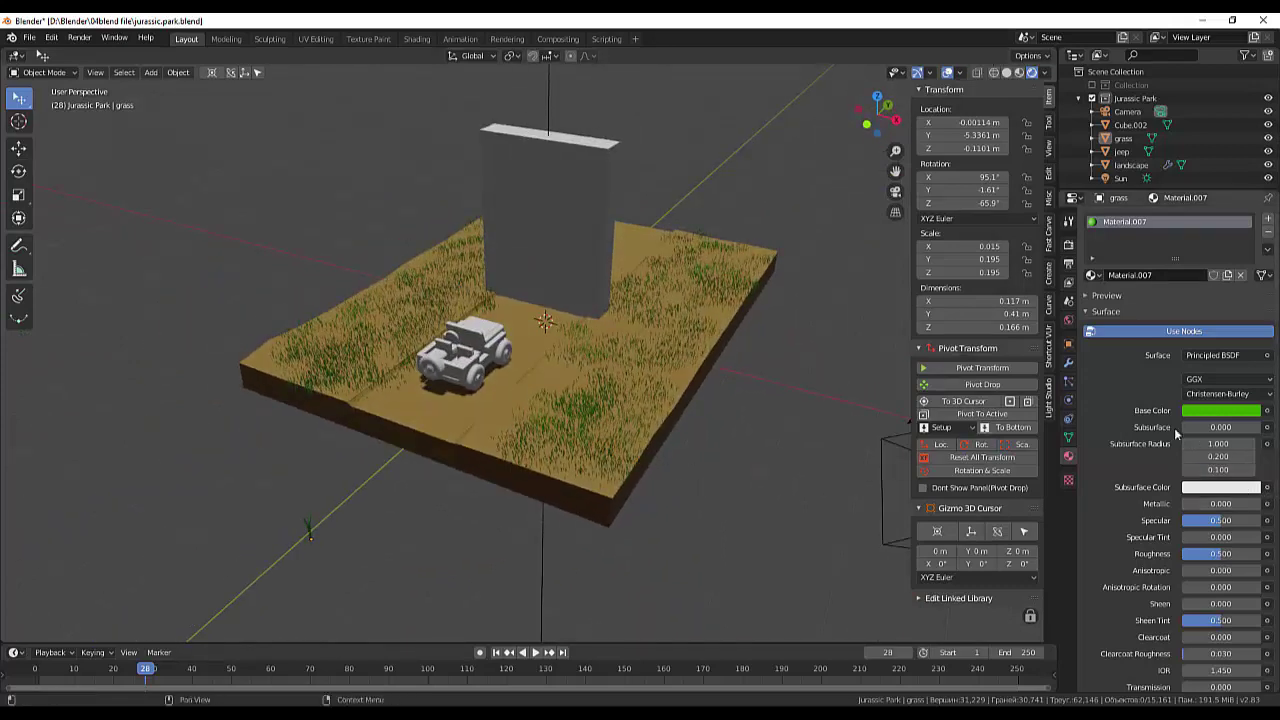
Set the landscape's grass children to 109 in the viewport and 128 at render.
left_click(1068, 383)
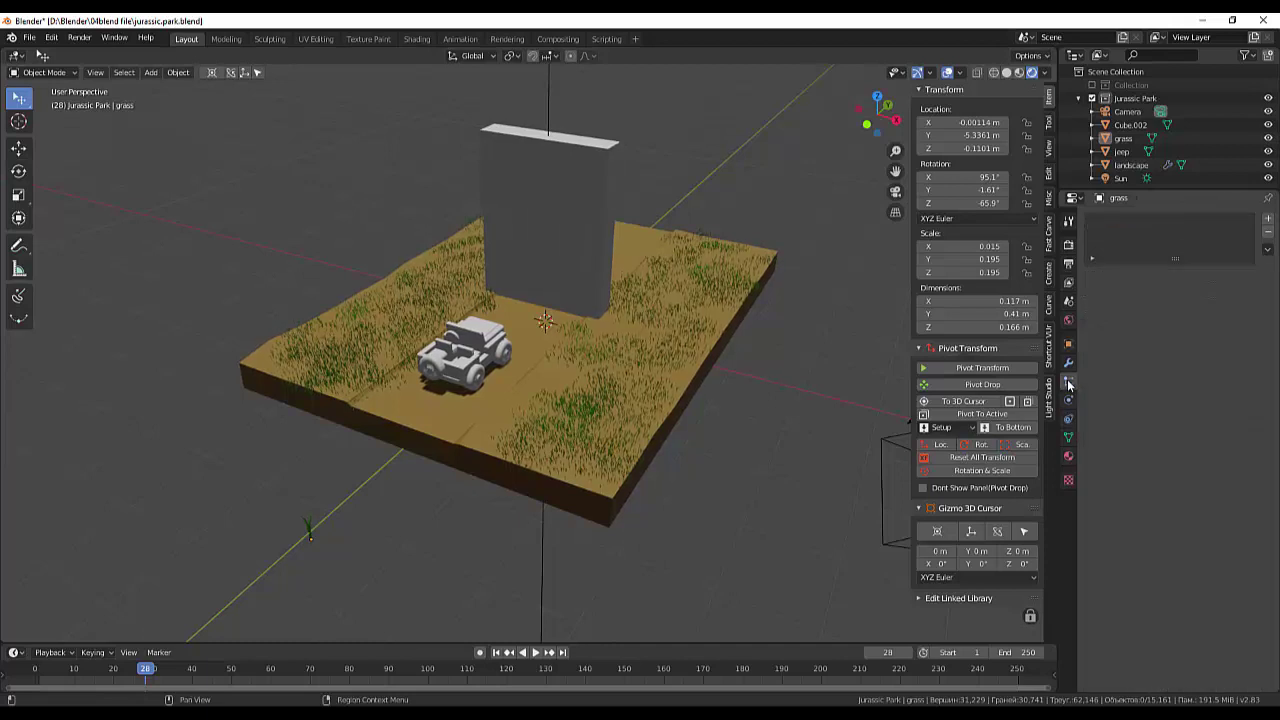
left_click(618, 399)
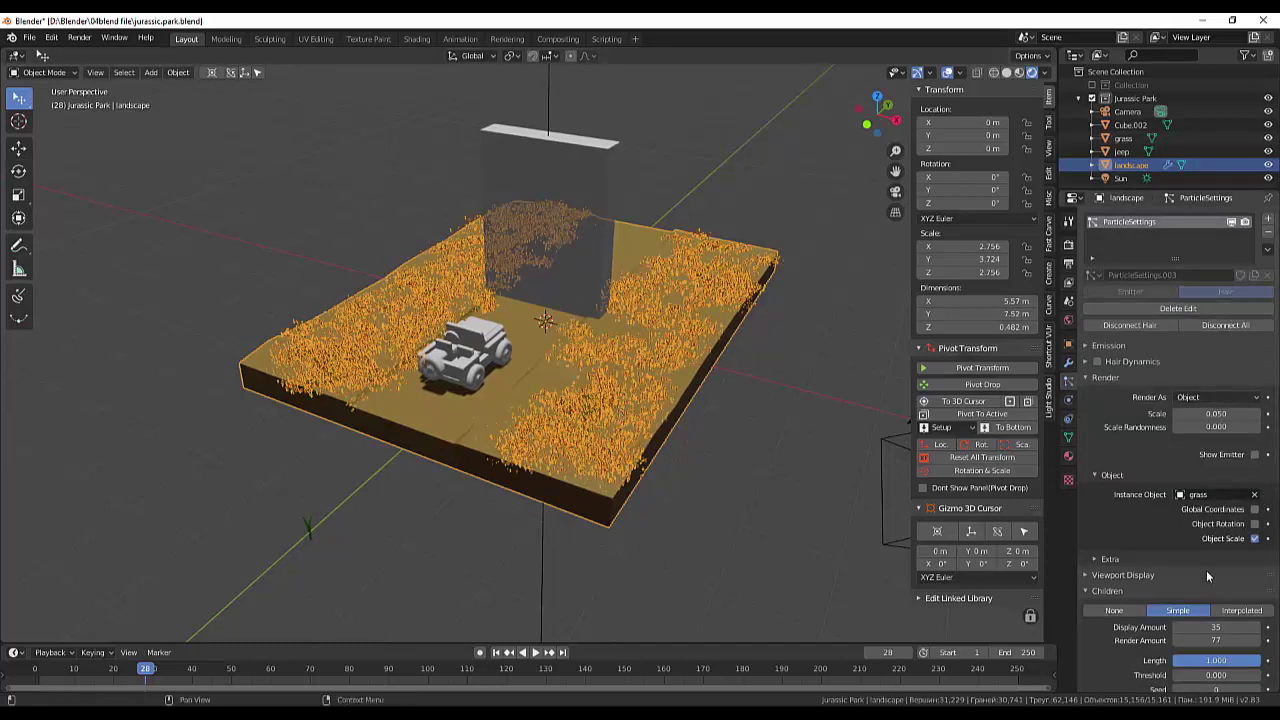
scroll(1230, 417, "down", 5)
scroll(1205, 576, "down", 2)
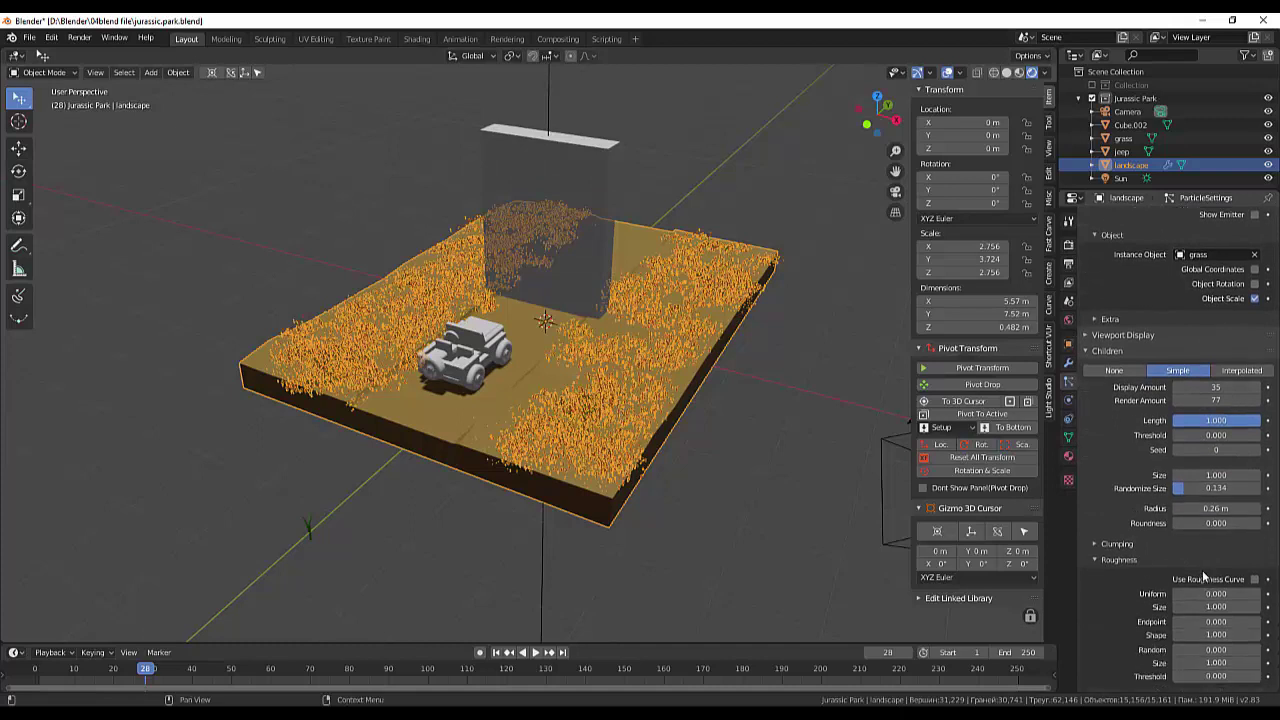
left_click(1098, 562)
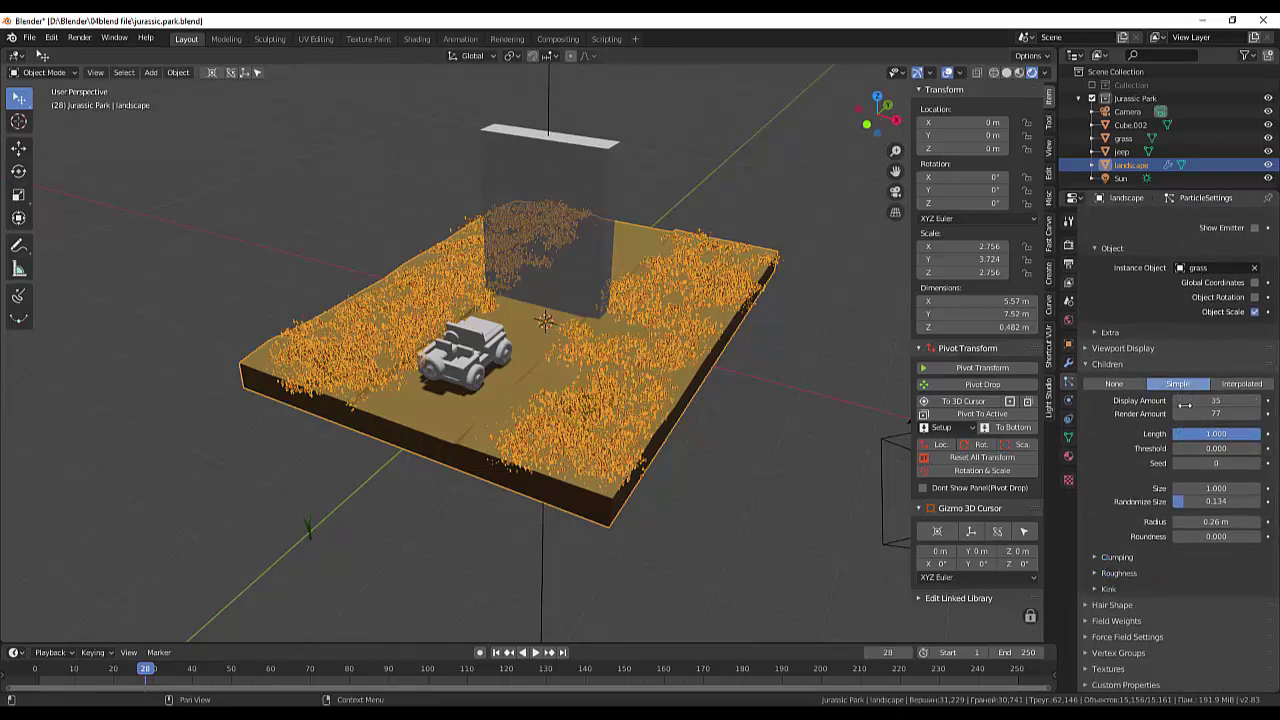
left_click_drag(1213, 400, 1270, 400)
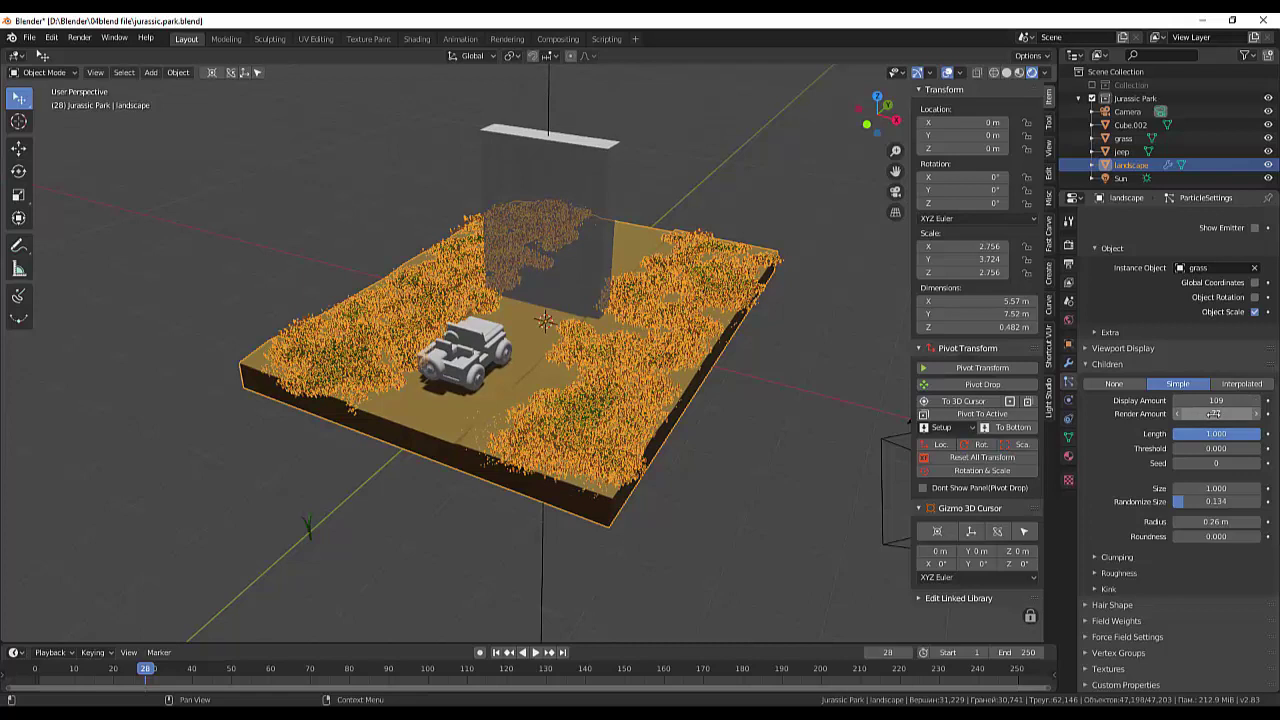
mouse_move(1213, 413)
left_mouse_down()
mouse_move(1233, 413)
mouse_move(1212, 413)
left_mouse_up()
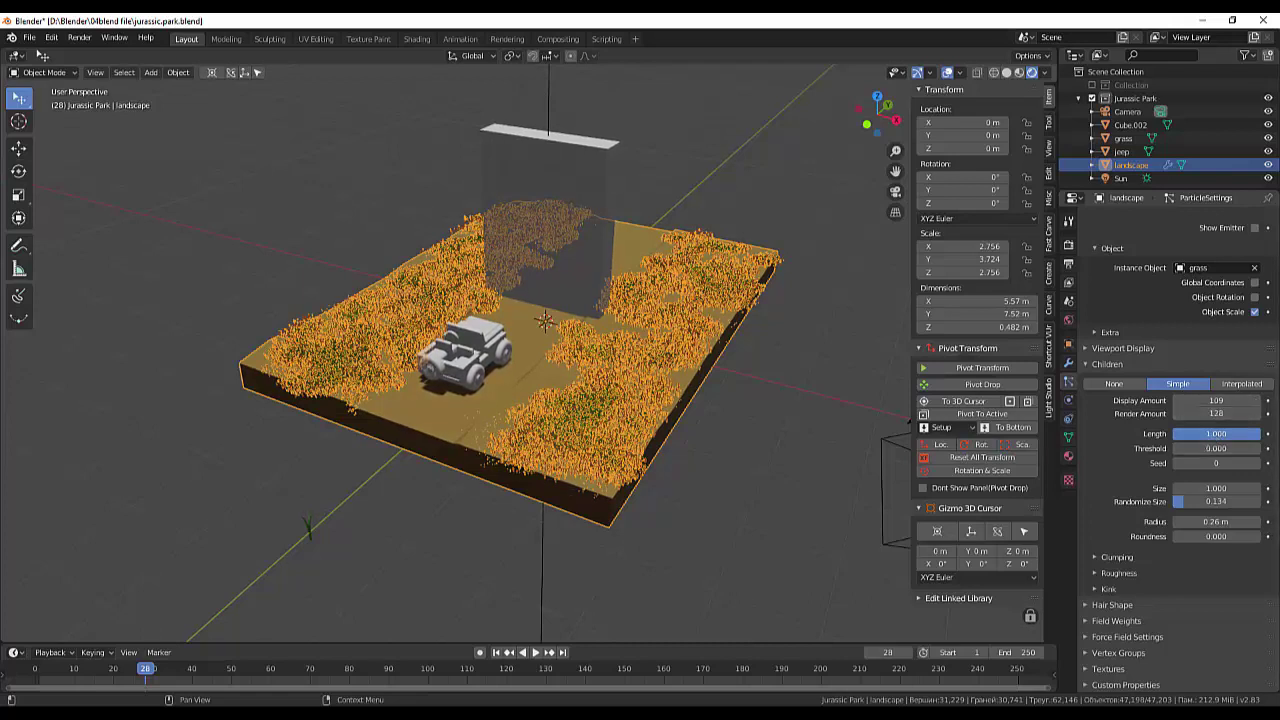
Keep child length at 1.000 and set size 1.038, radius 0.38 m, roundness 0.142.
left_click(1222, 437)
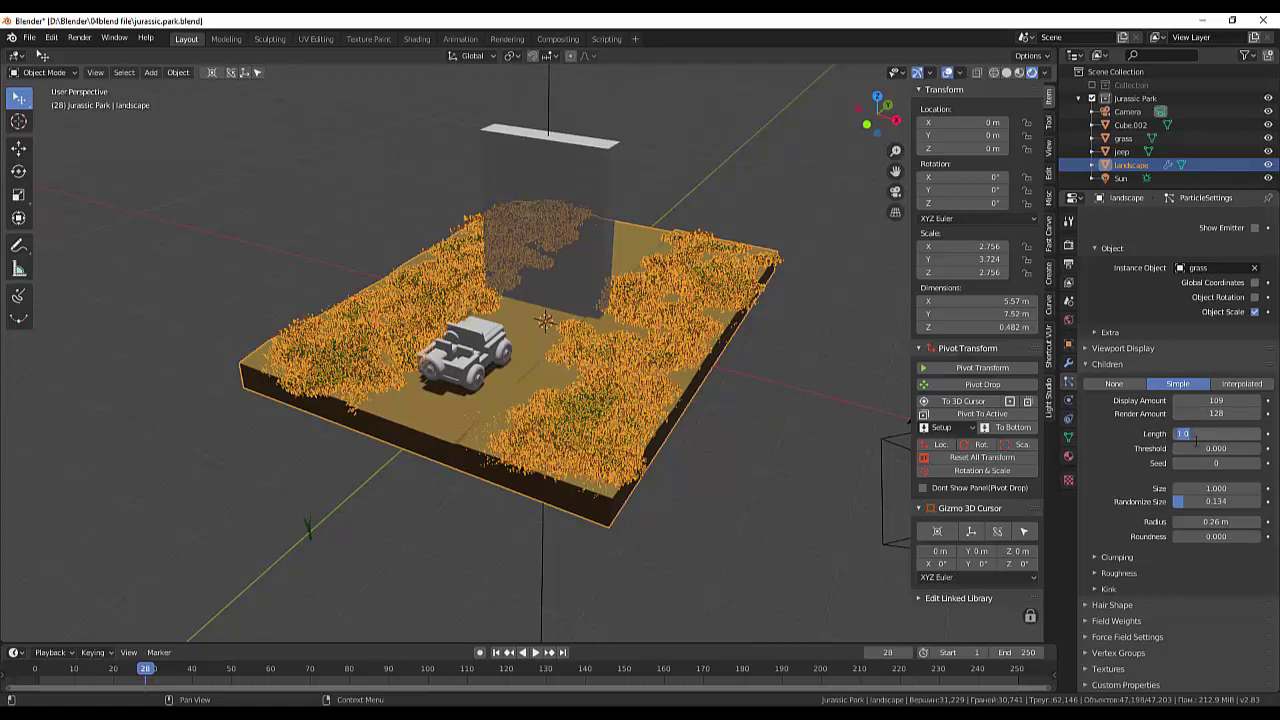
key("Return")
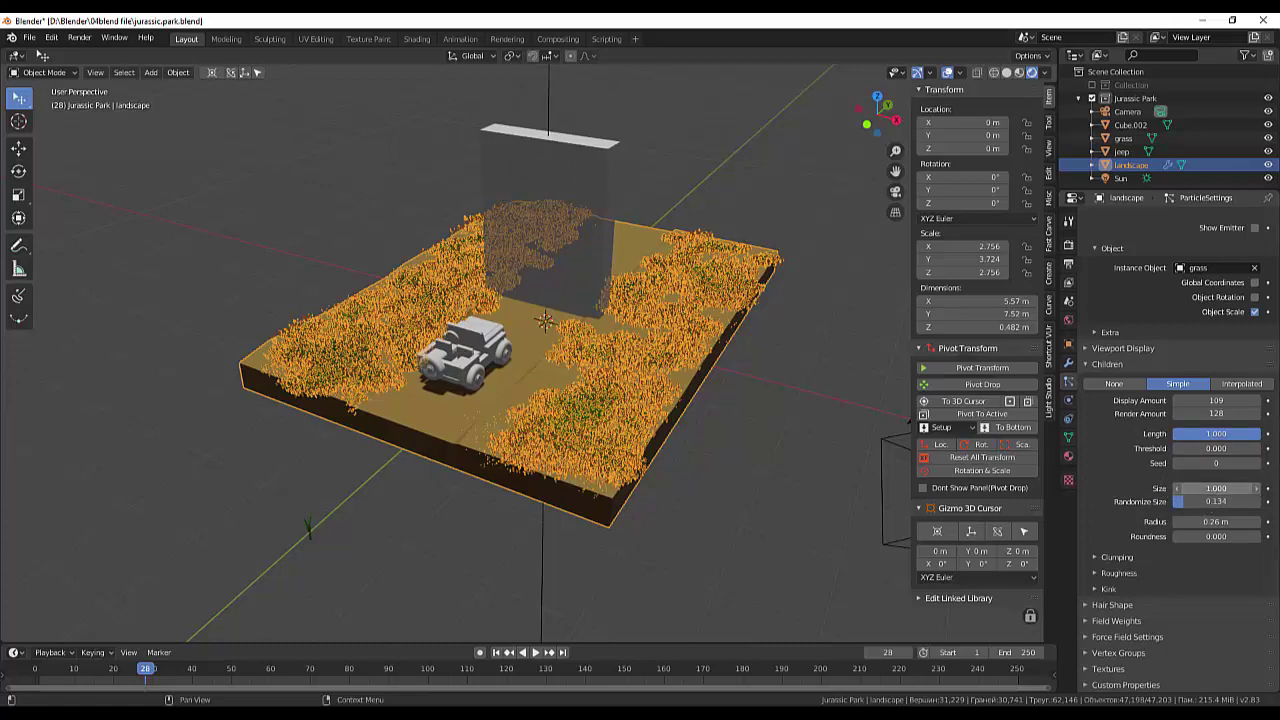
mouse_move(1216, 488)
left_mouse_down()
mouse_move(1240, 488)
mouse_move(1229, 488)
left_mouse_up()
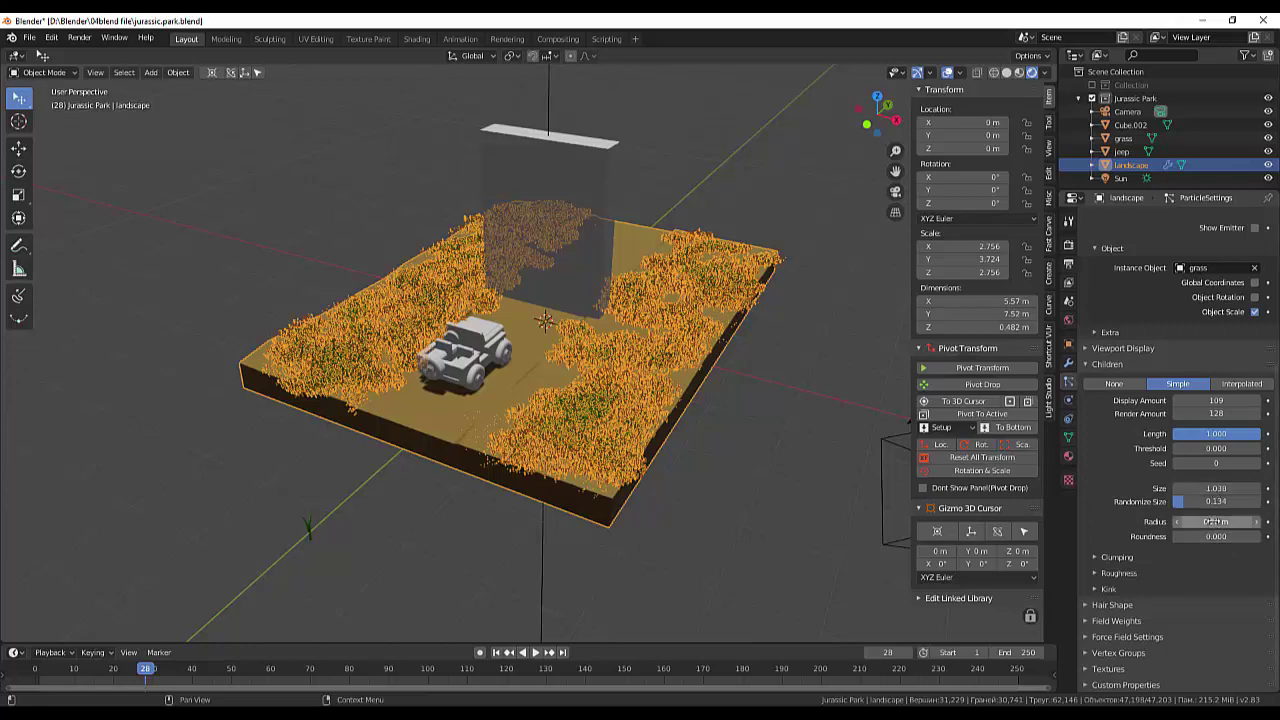
mouse_move(1215, 521)
left_mouse_down()
mouse_move(1245, 521)
mouse_move(1195, 521)
mouse_move(1226, 521)
left_mouse_up()
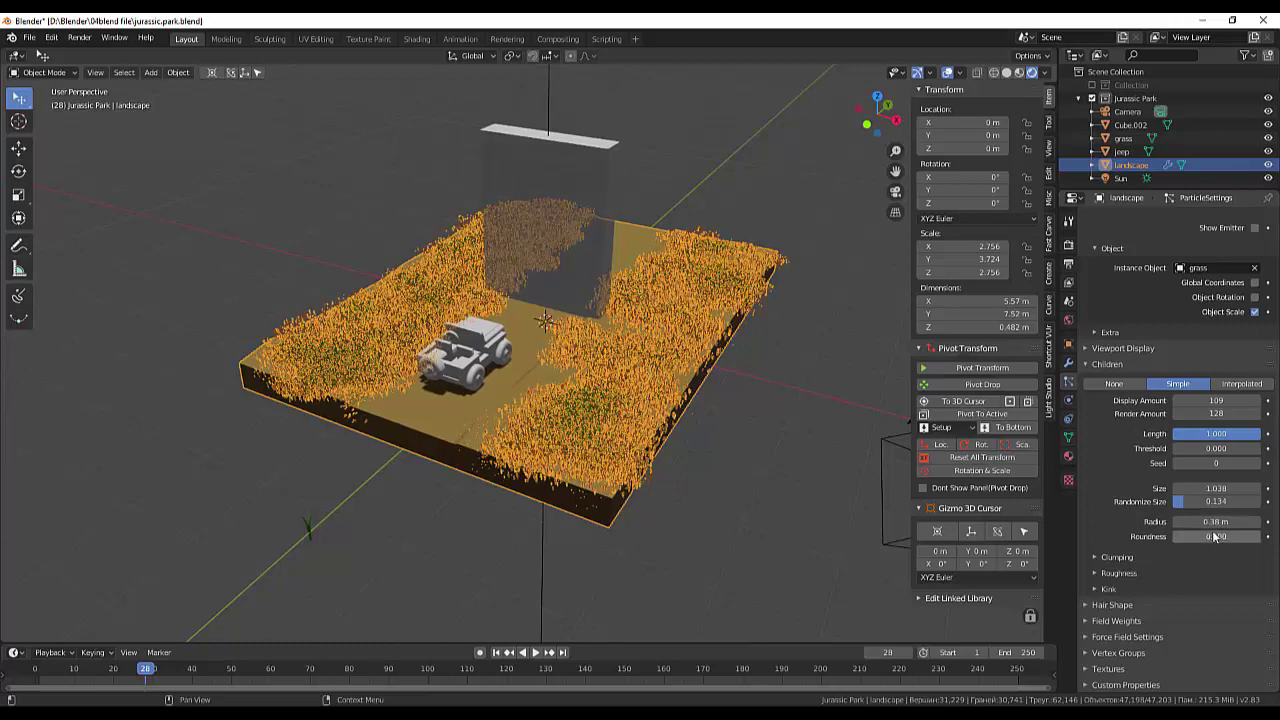
mouse_move(1215, 537)
left_mouse_down()
mouse_move(1250, 537)
mouse_move(1222, 537)
left_mouse_up()
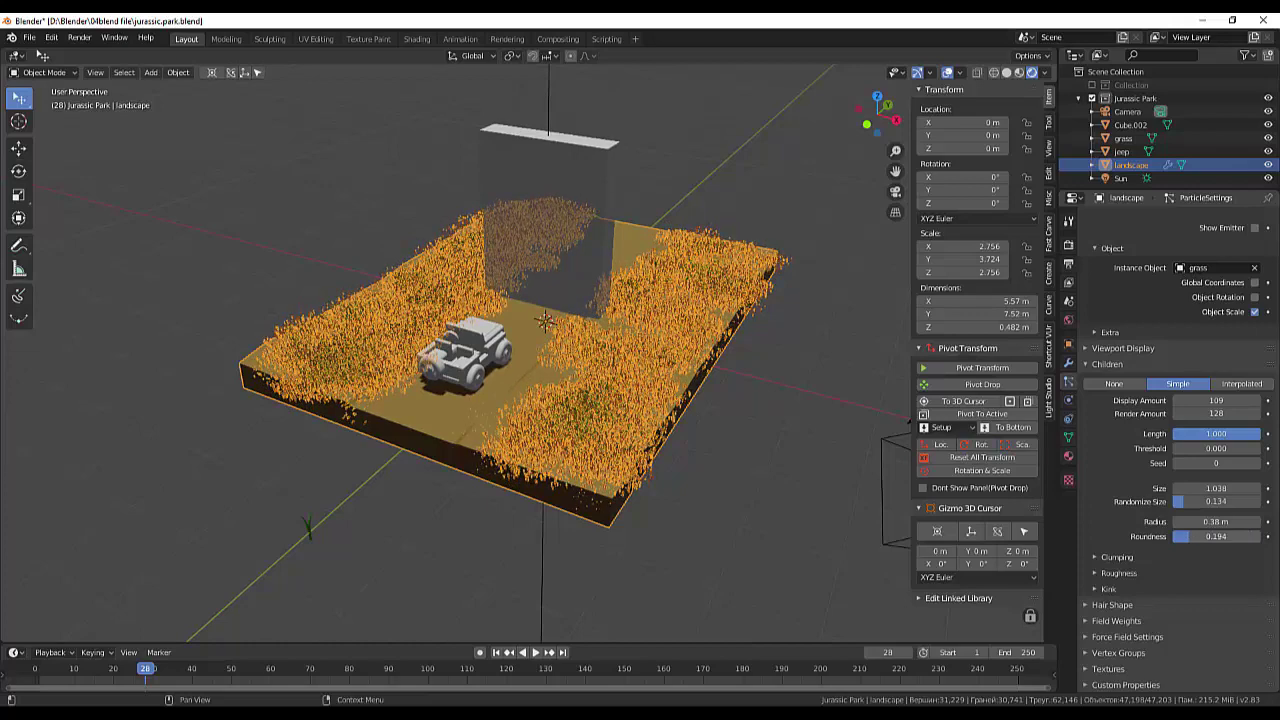
Scale the single grass blade object down to 0.012 × 0.165 × 0.165 for shorter strands.
left_click(744, 533)
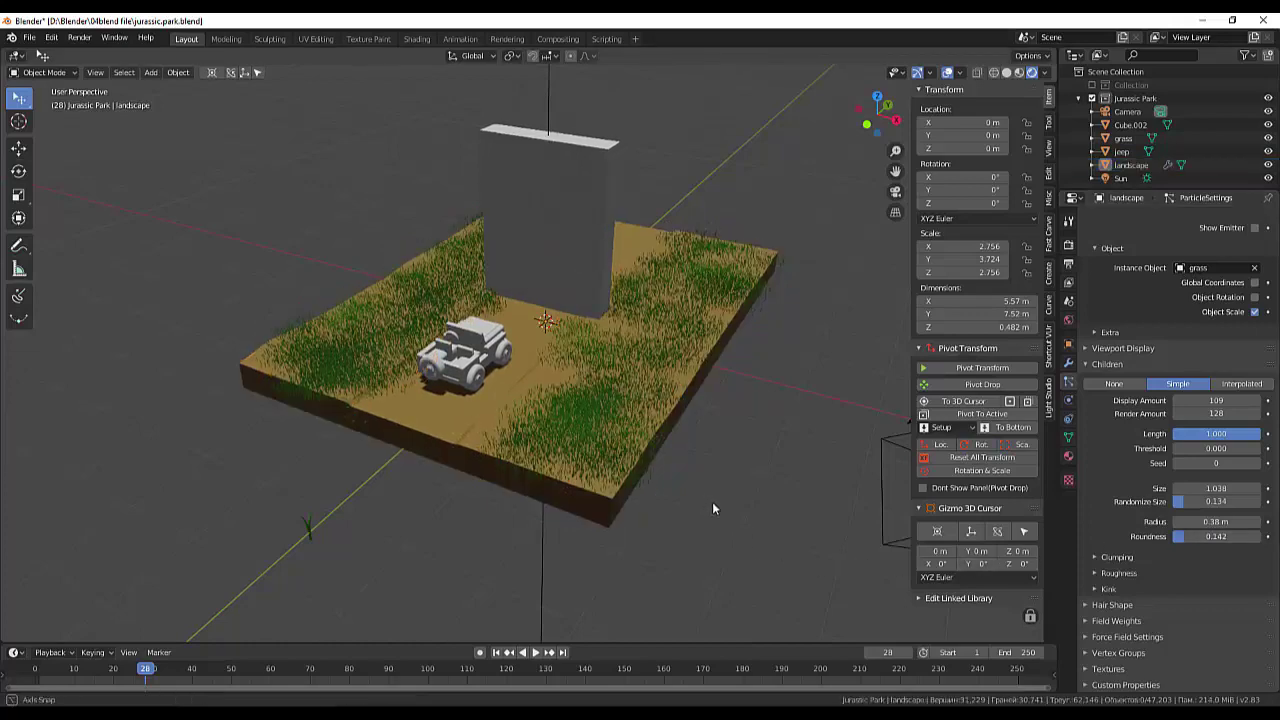
mouse_move(712, 501)
middle_mouse_down()
mouse_move(765, 528)
mouse_move(723, 492)
middle_mouse_up()
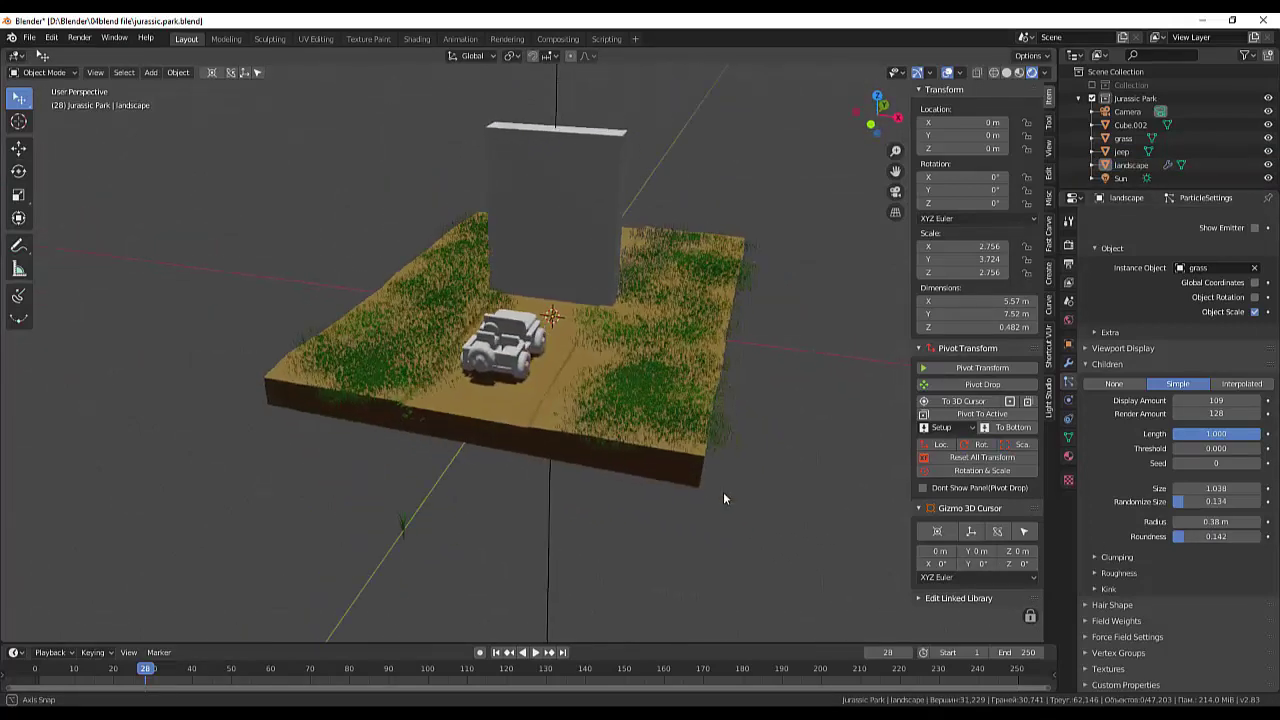
scroll(725, 446, "up", 3)
scroll(725, 446, "up", 2)
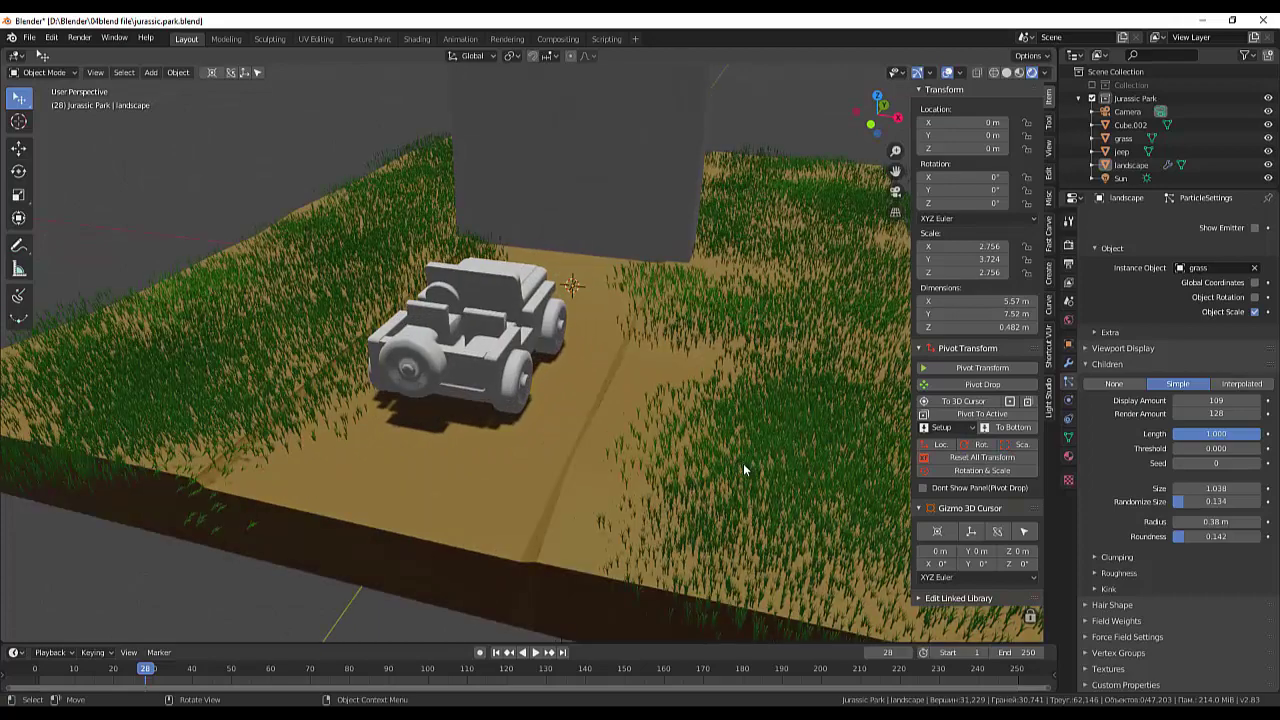
middle_click_drag(744, 469, 703, 456)
scroll(703, 456, "down", 3)
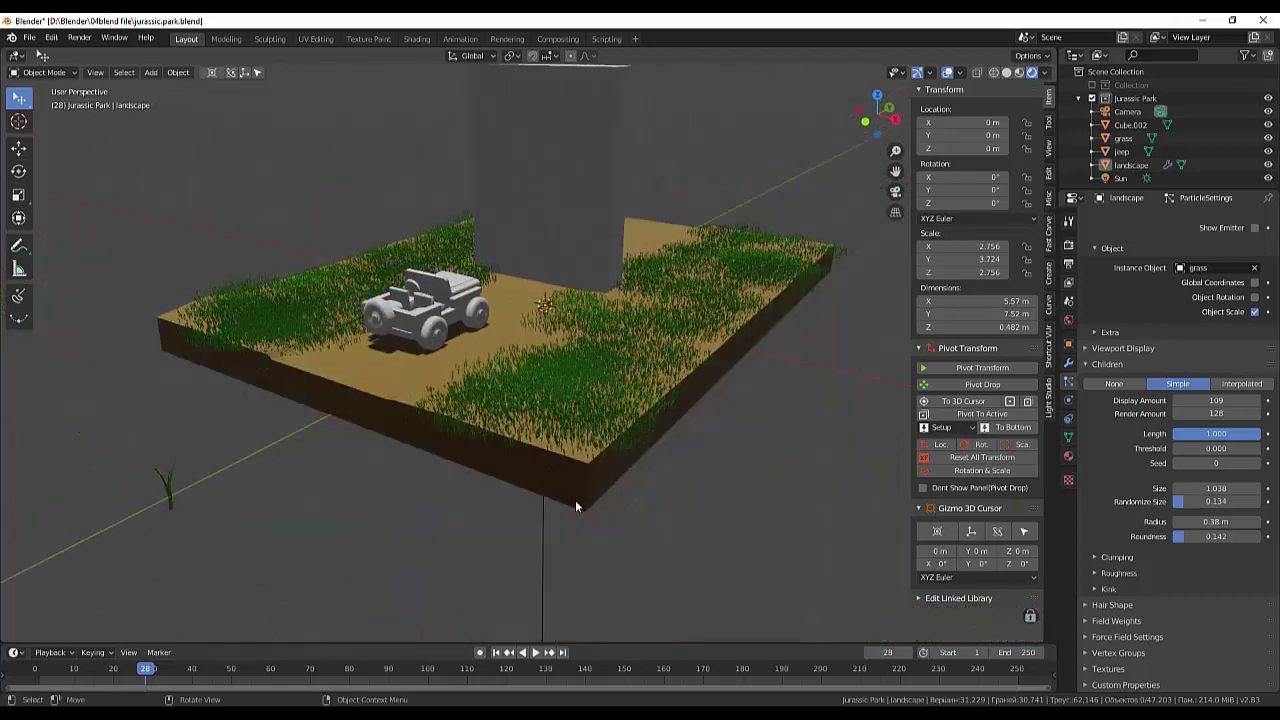
left_click(168, 490)
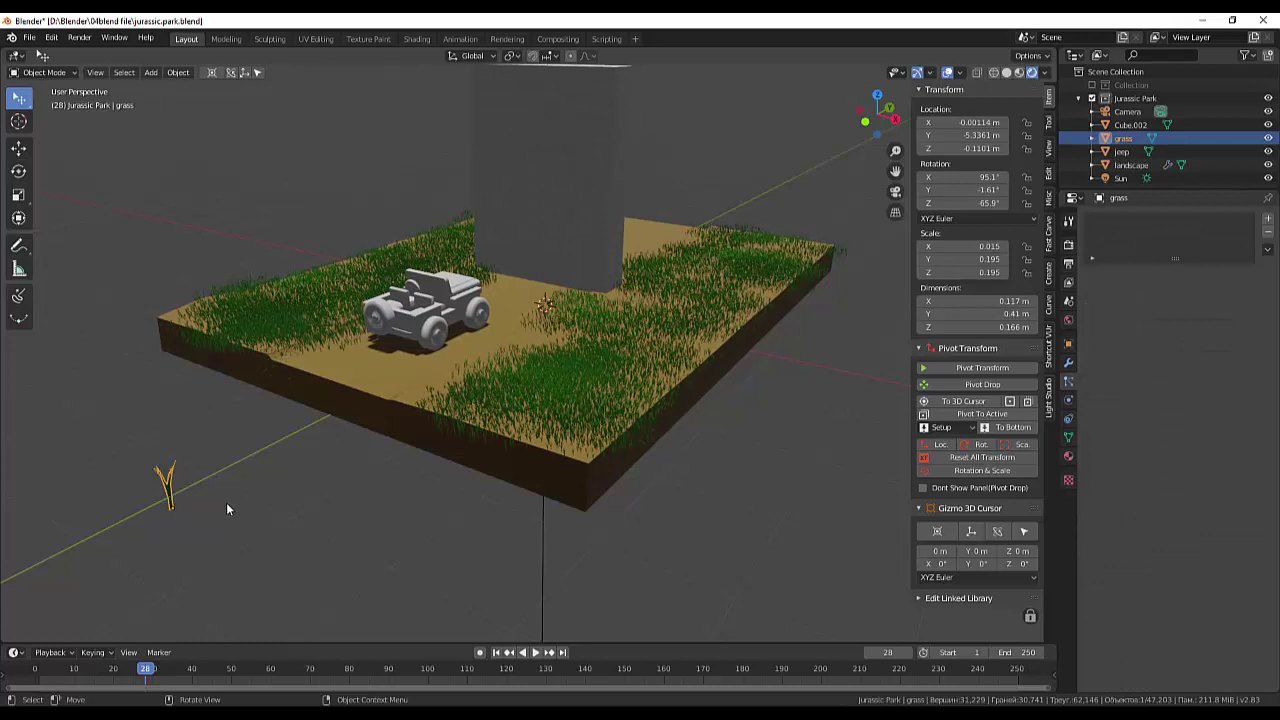
key("s")
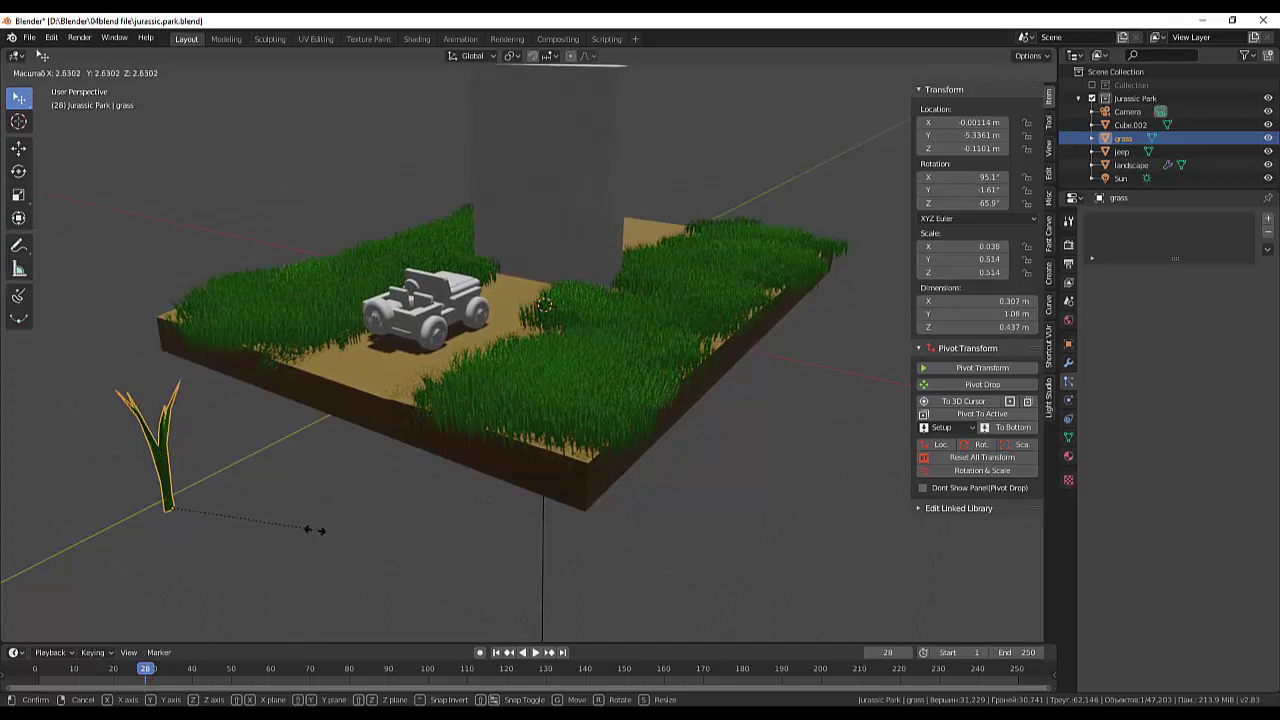
left_click(213, 477)
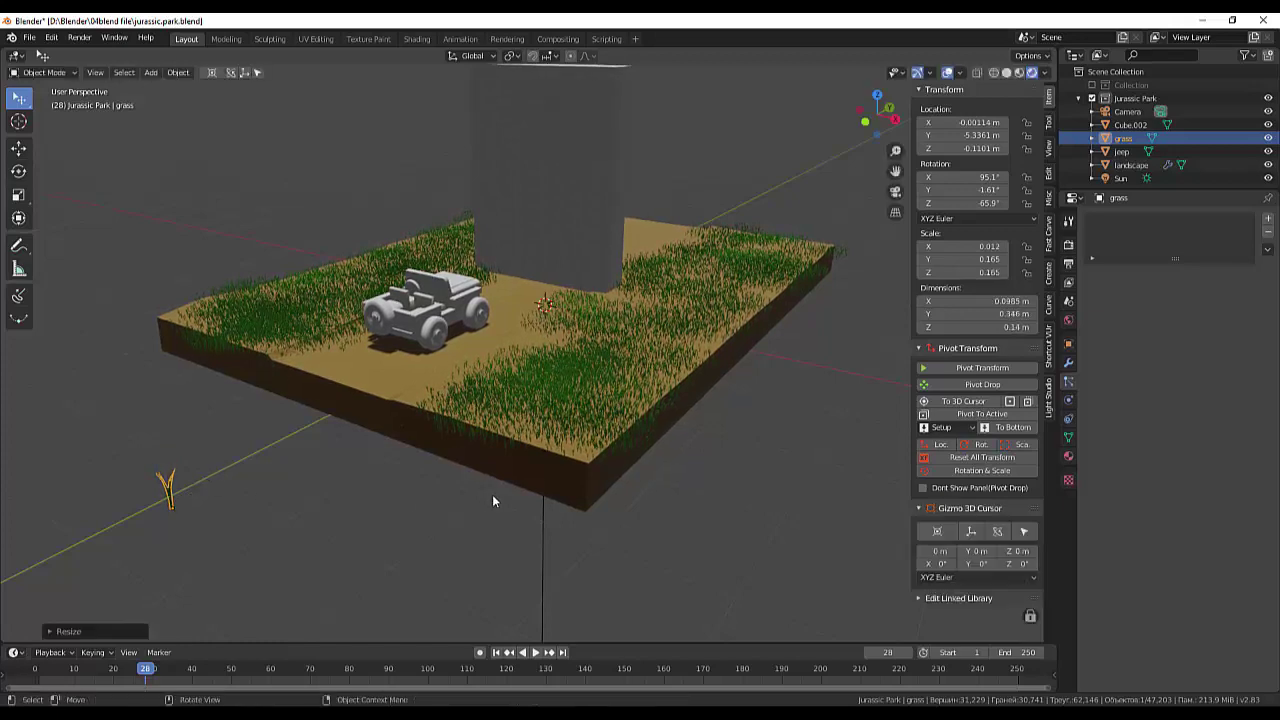
middle_click_drag(492, 494, 563, 561)
mouse_move(532, 490)
middle_mouse_down()
mouse_move(500, 497)
mouse_move(601, 507)
middle_mouse_up()
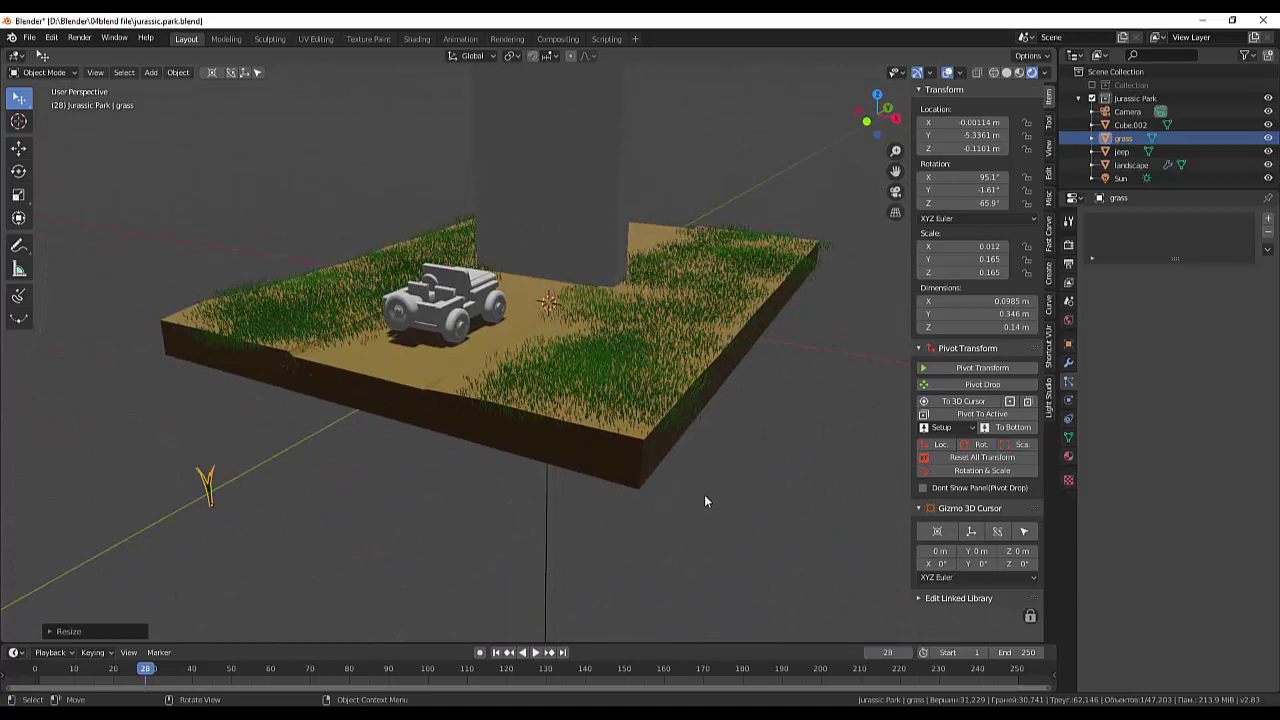
mouse_move(704, 501)
middle_mouse_down()
mouse_move(681, 516)
mouse_move(692, 632)
middle_mouse_up()
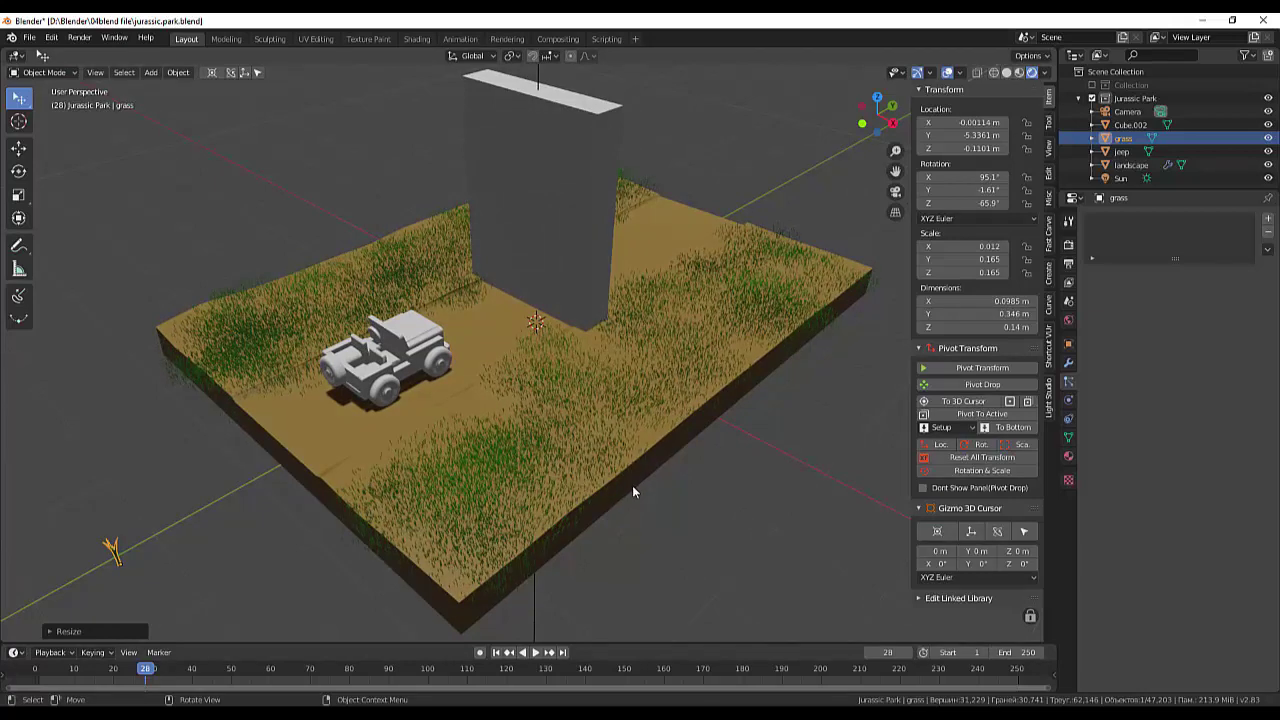
key("F12")
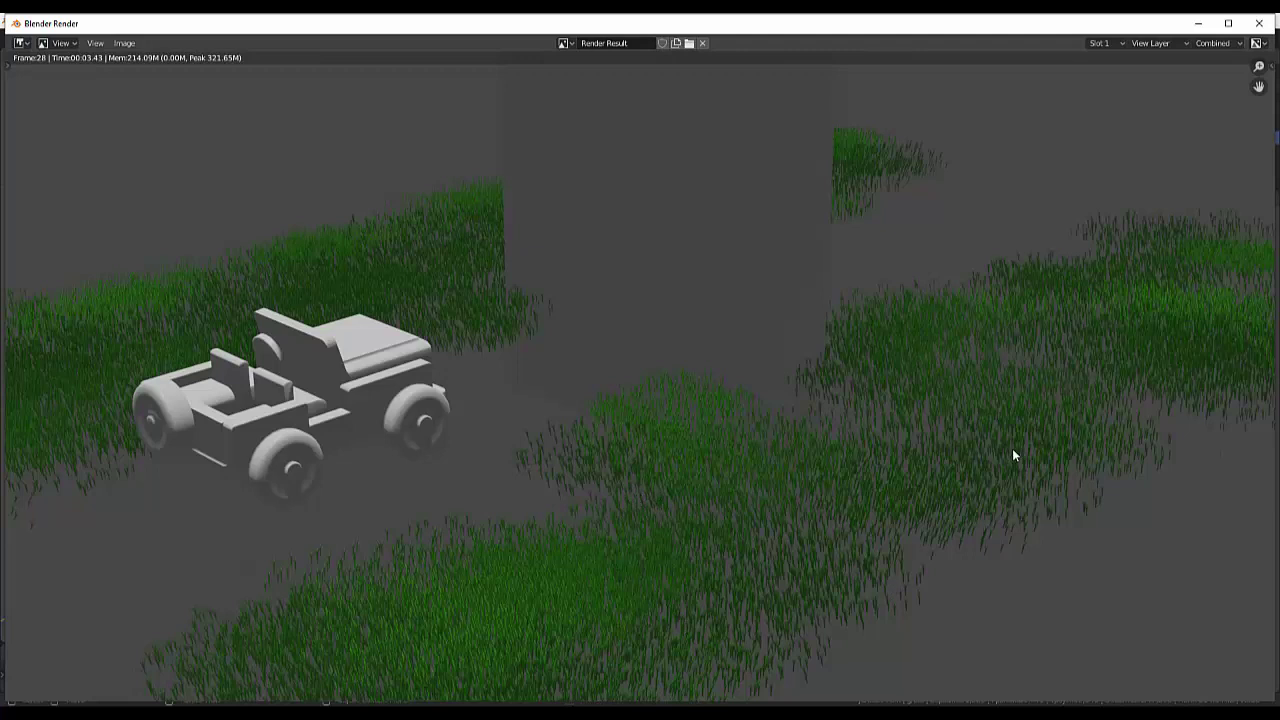
scroll(888, 430, "down", 2)
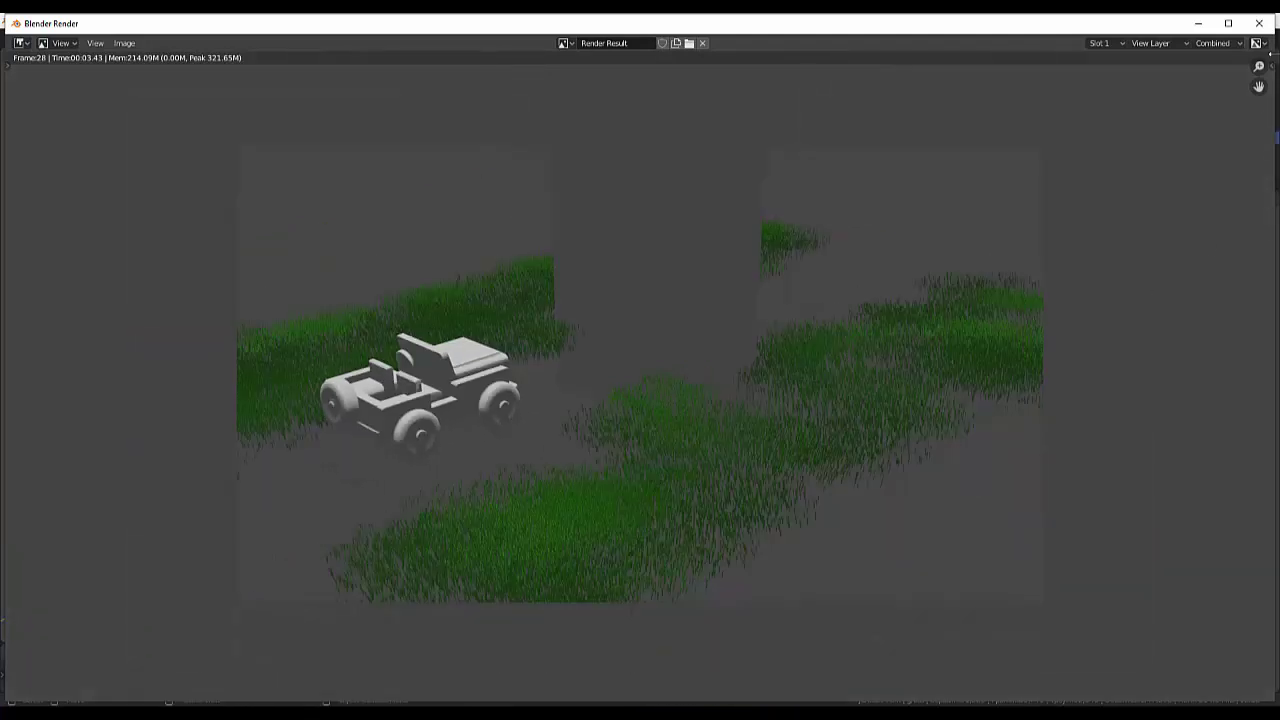
left_click(1259, 23)
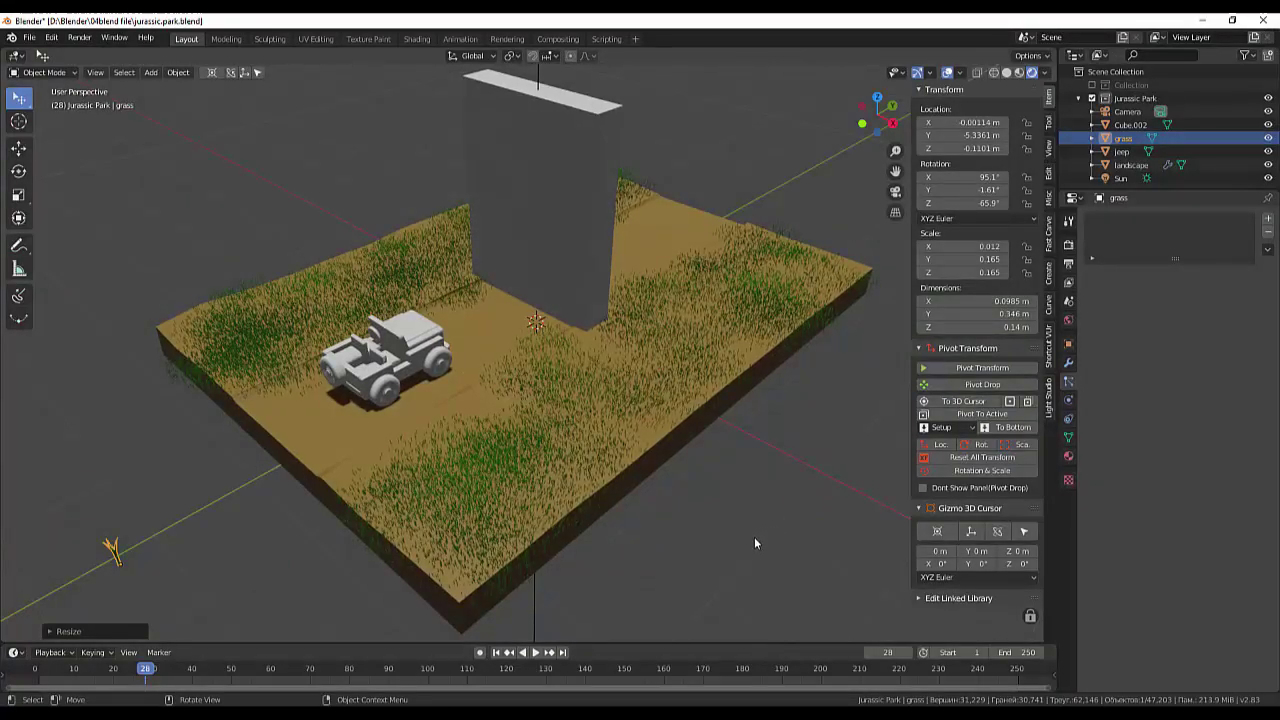